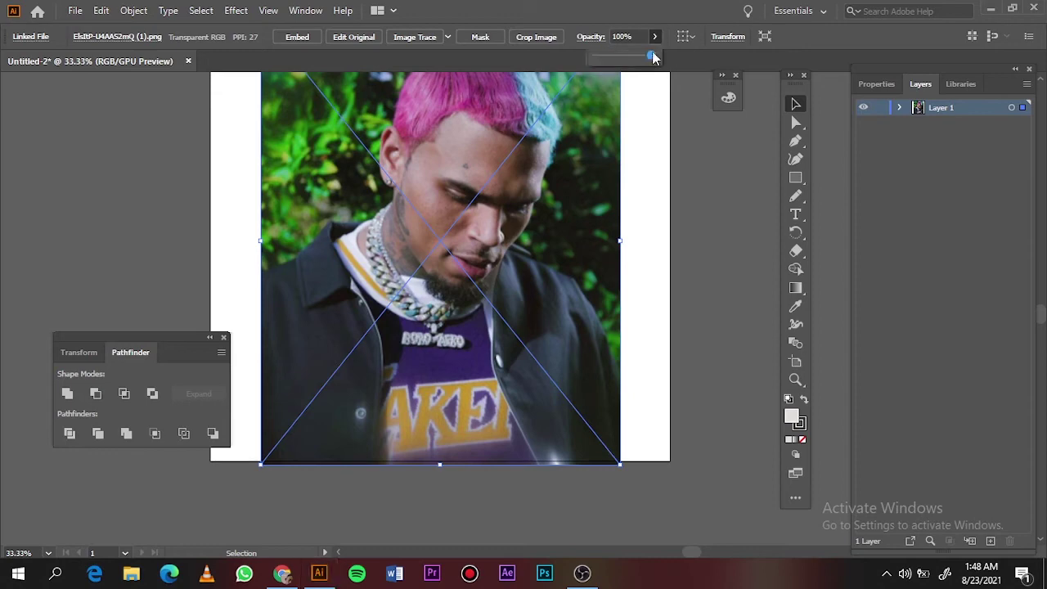
- Fade the reference photo to 79% opacity, lock Layer 1 and add Layer 2
drag(652, 55, 641, 57)
click(879, 107)
key(ctrl+l)
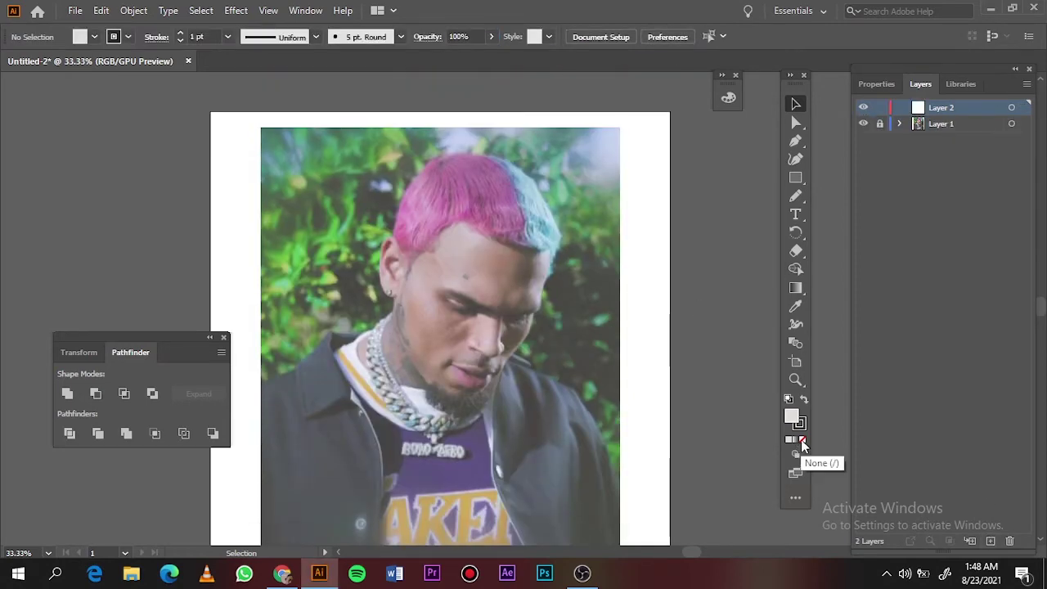
- Draw a long thin ellipse with black fill and no stroke above the artboard
click(801, 439)
double_click(791, 416)
click(954, 87)
drag(795, 177, 842, 196)
scroll(441, 327, up, 2)
drag(209, 161, 710, 168)
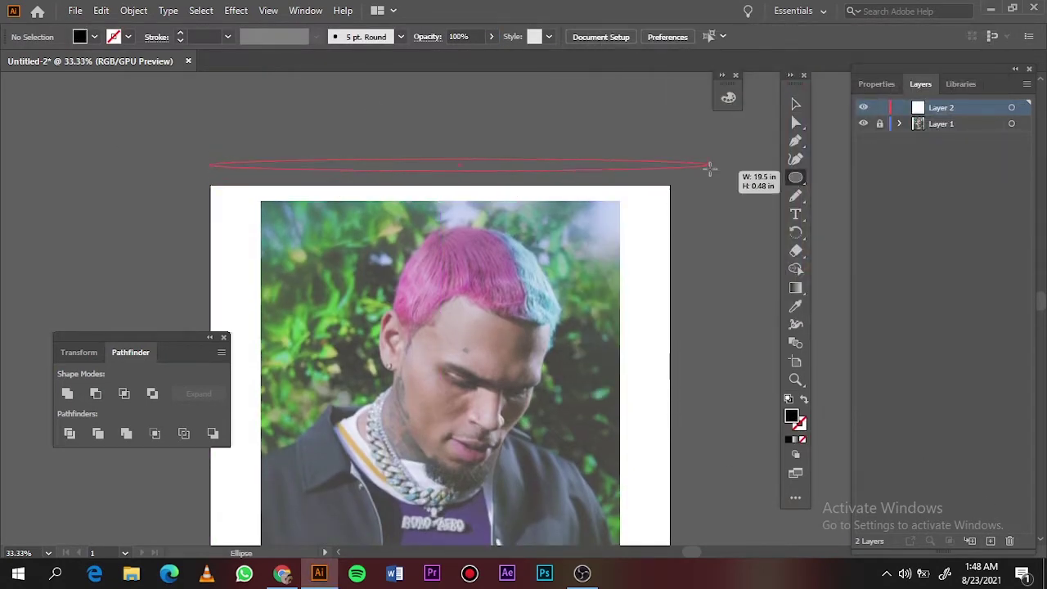
scroll(451, 154, up, 5)
- Start a new brush from the ellipse, cancel it, and fit the photo in view
click(400, 36)
click(363, 155)
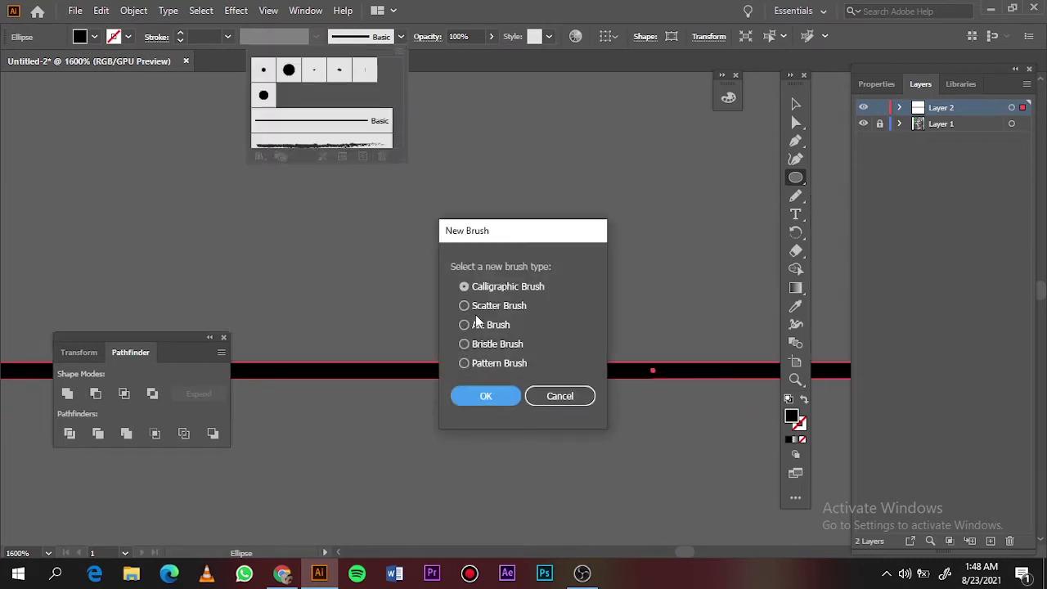
click(516, 396)
click(795, 195)
key(ctrl+0)
scroll(421, 264, up, 3)
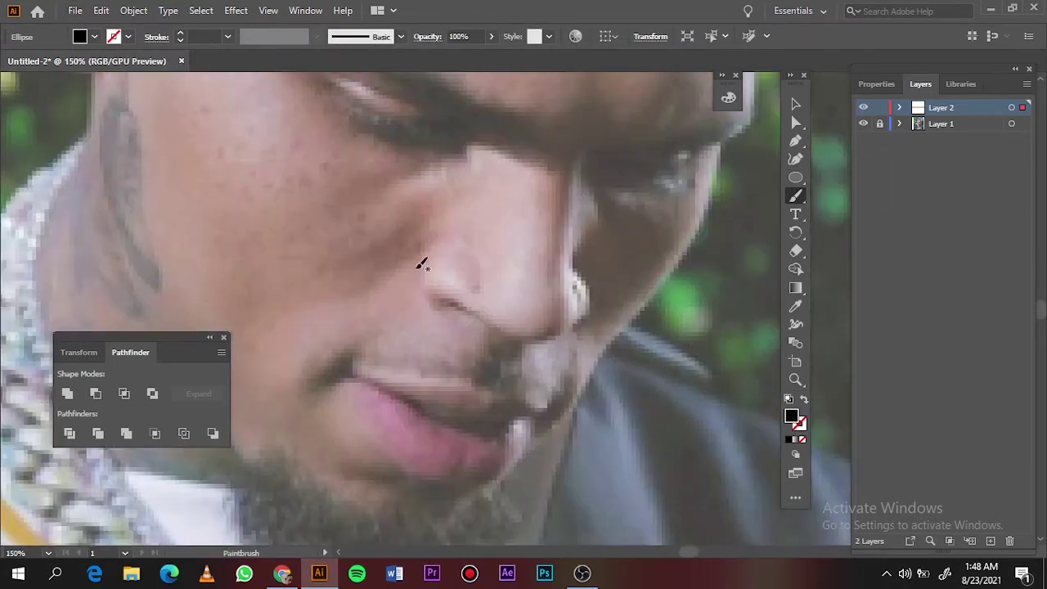
key(v)
scroll(544, 240, down, 3)
- Stretch the thin black ellipse taller and save it as a new Art Brush
click(532, 234)
scroll(490, 217, up, 10)
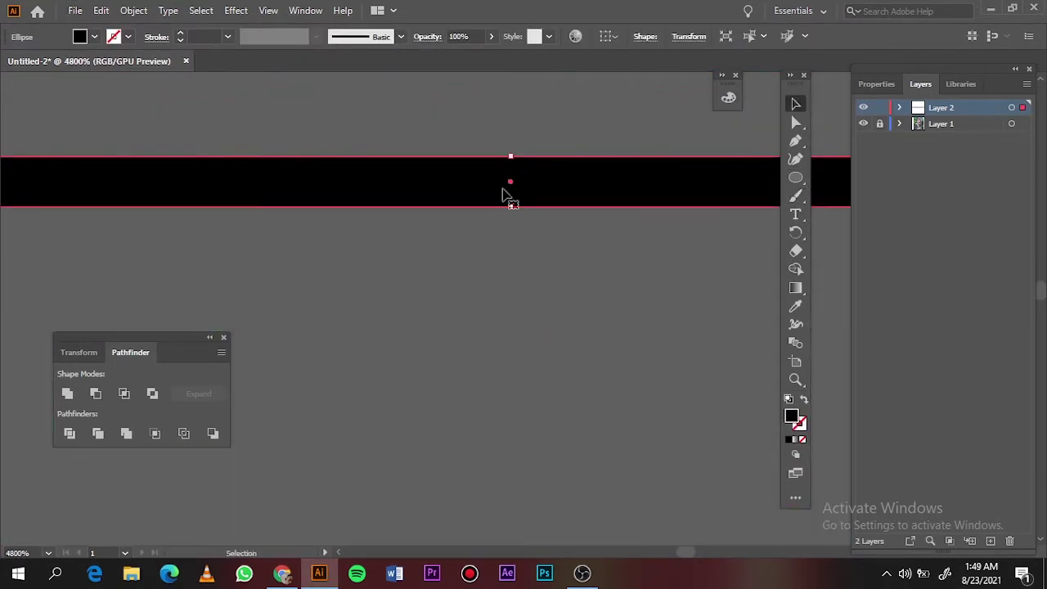
drag(510, 205, 511, 294)
click(400, 36)
click(362, 156)
click(466, 346)
click(484, 395)
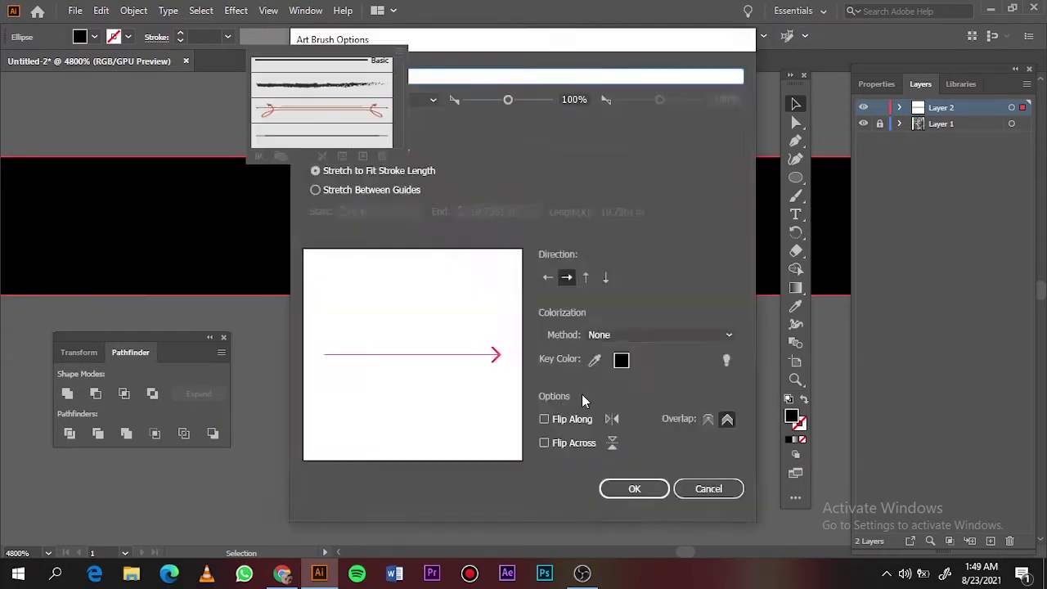
click(634, 488)
key(b)
scroll(523, 311, down, 3)
key(ctrl+0)
- Brush-trace the ear's outer edge, earring loop and inner-ear arcs
scroll(379, 170, up, 3)
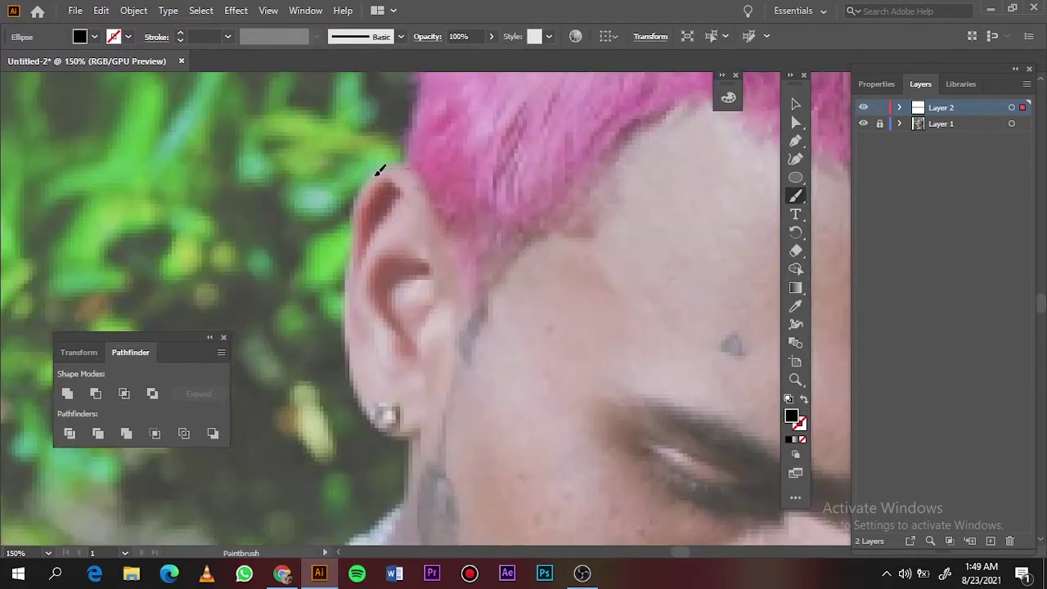
drag(400, 163, 351, 269)
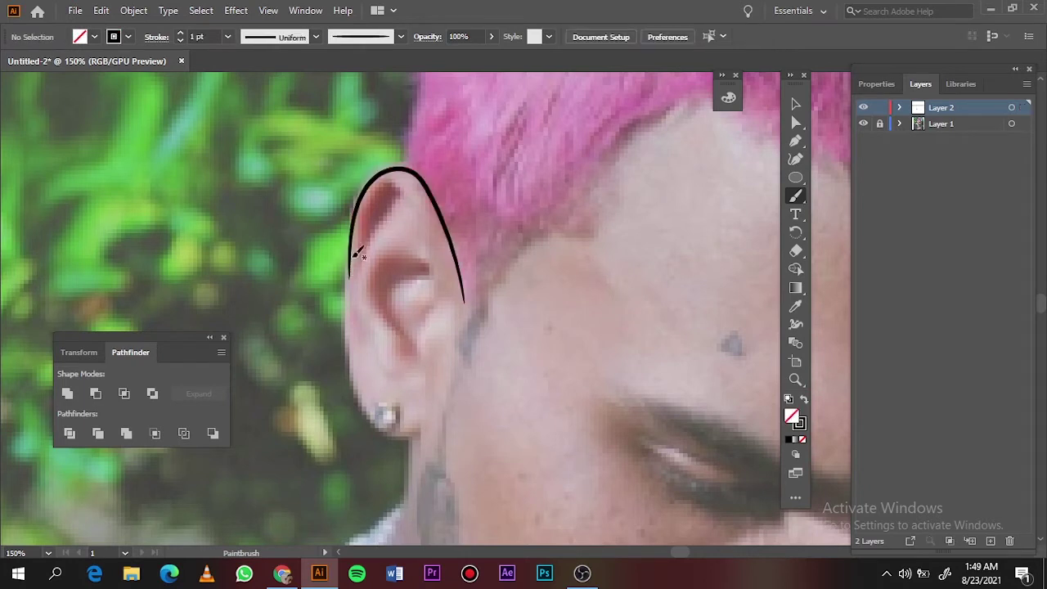
mouse_move(356, 387)
mouse_down()
mouse_move(397, 428)
mouse_move(366, 418)
mouse_up()
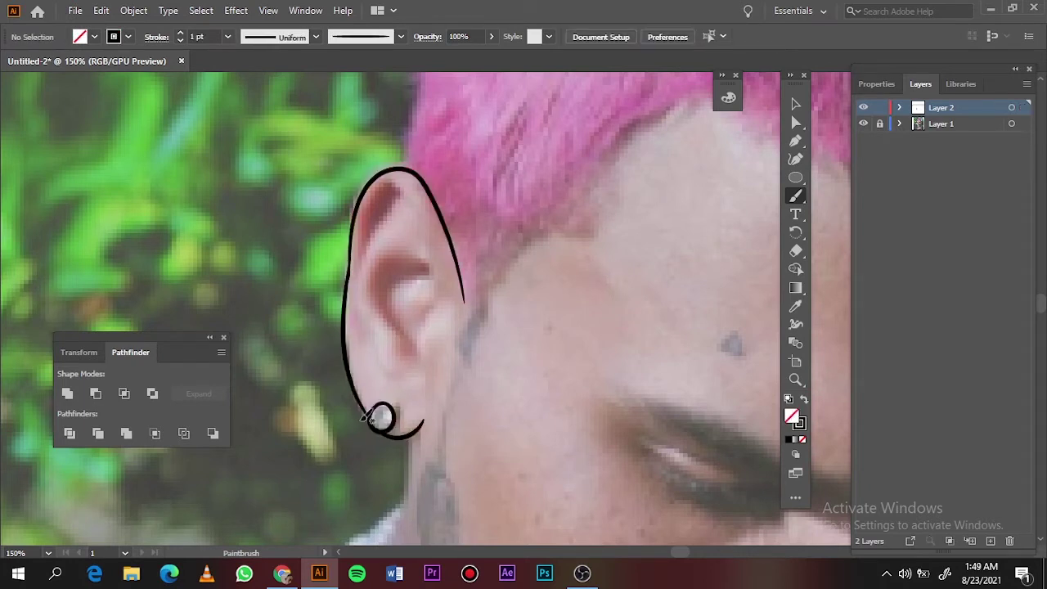
drag(425, 380, 448, 280)
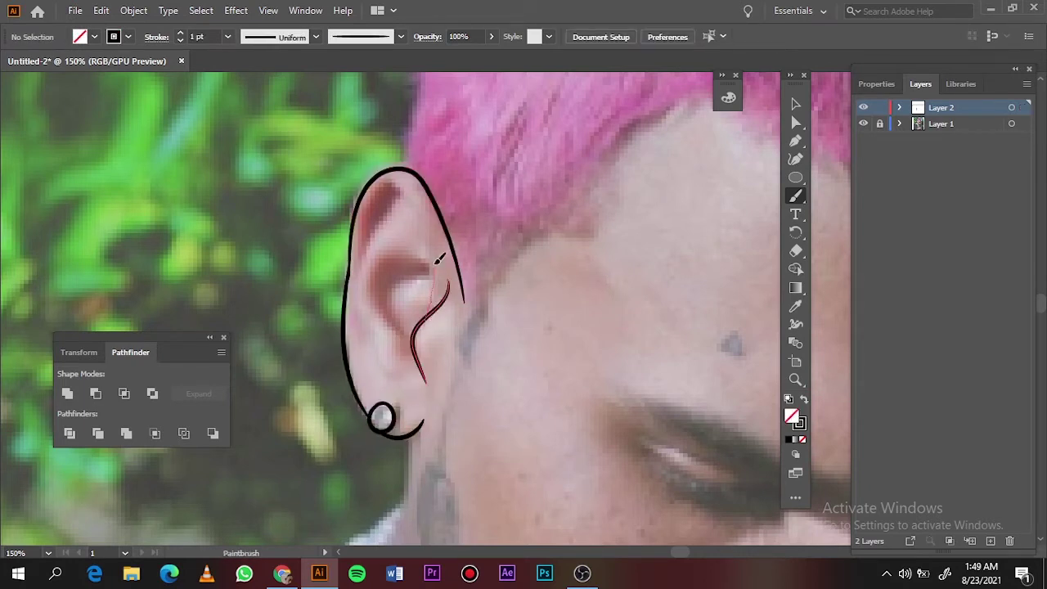
drag(433, 315, 360, 207)
drag(384, 358, 381, 355)
drag(424, 263, 413, 354)
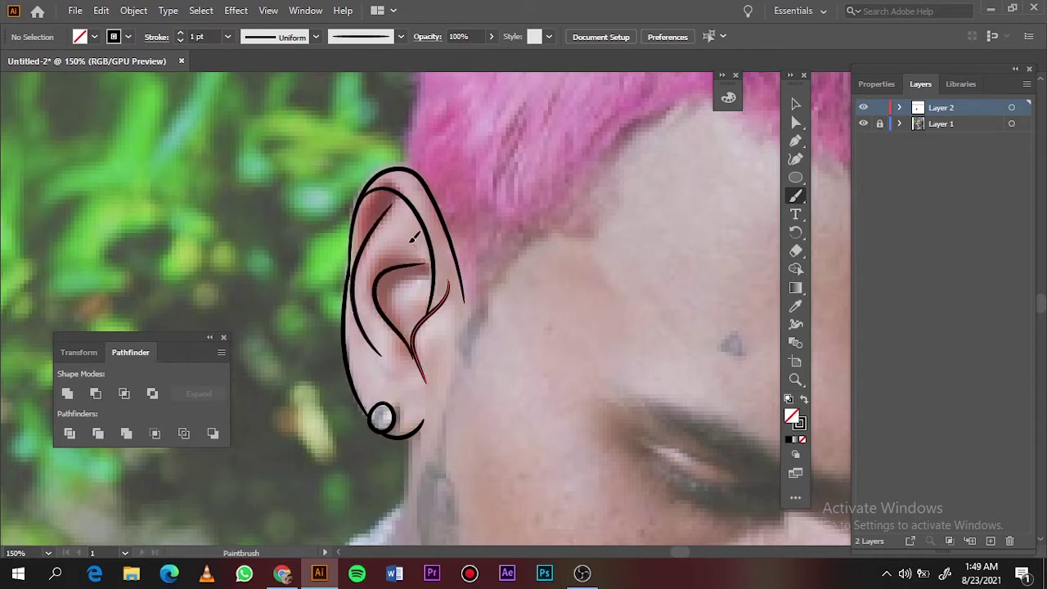
key(ctrl+z)
key(ctrl+z)
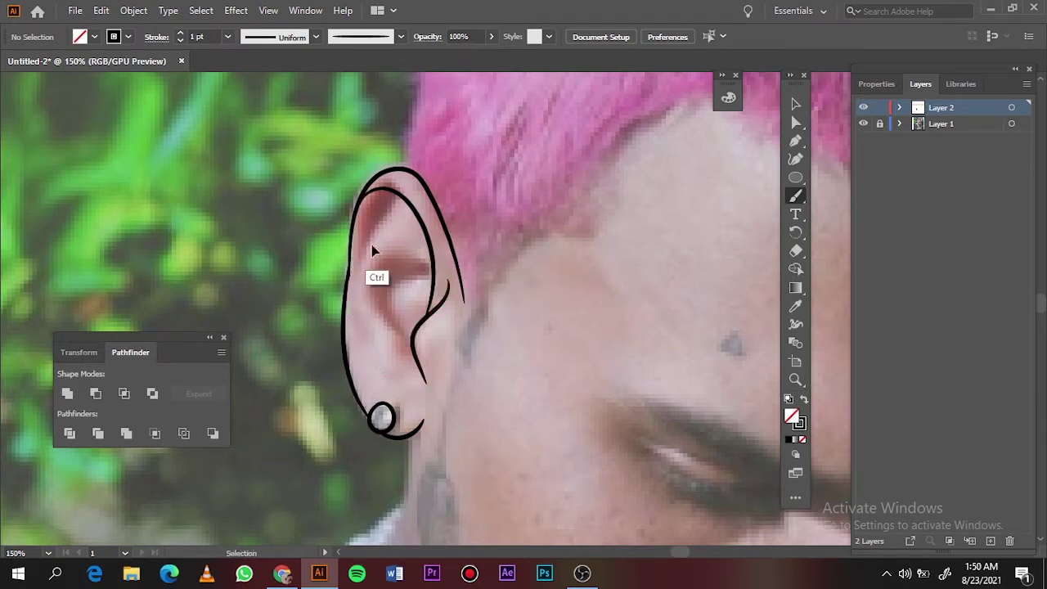
drag(361, 210, 350, 255)
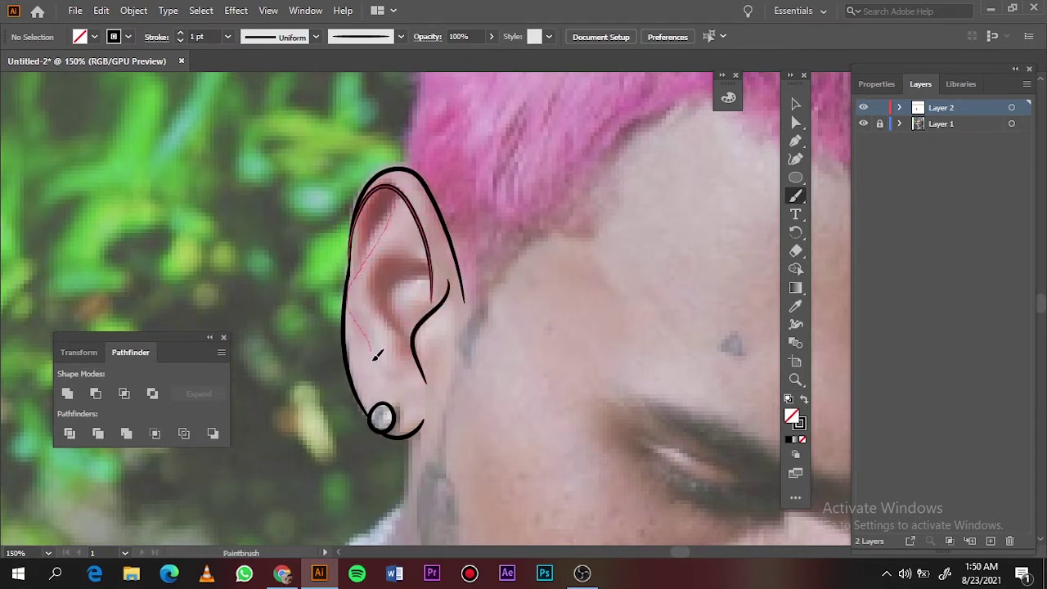
drag(376, 355, 376, 354)
- Brush-trace the side of the nose and the nostril curves, then hide the photo to check
key(ctrl+0)
scroll(514, 311, up, 3)
scroll(544, 324, up, 2)
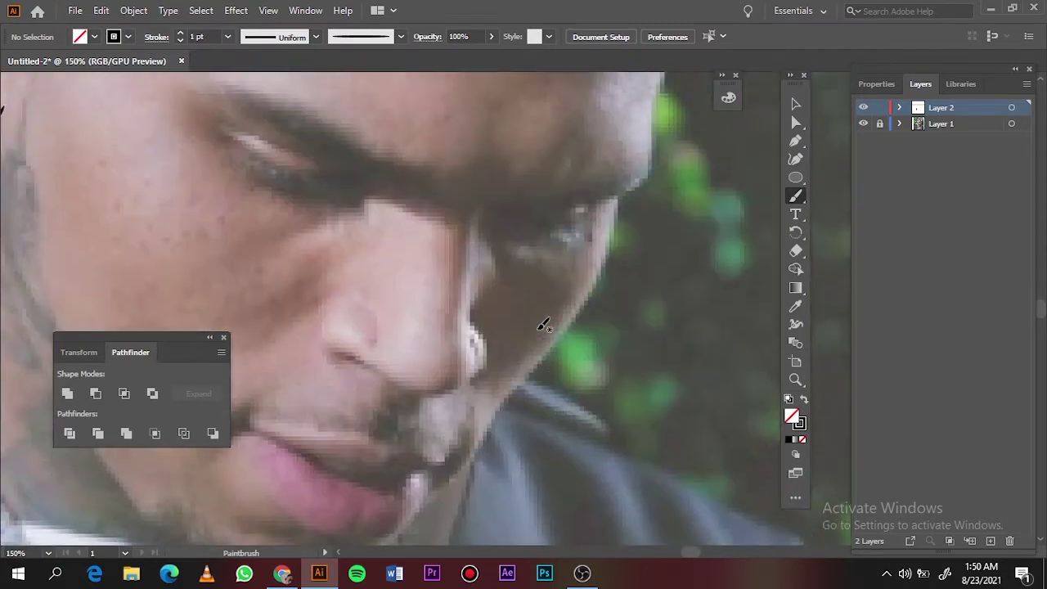
drag(472, 301, 480, 319)
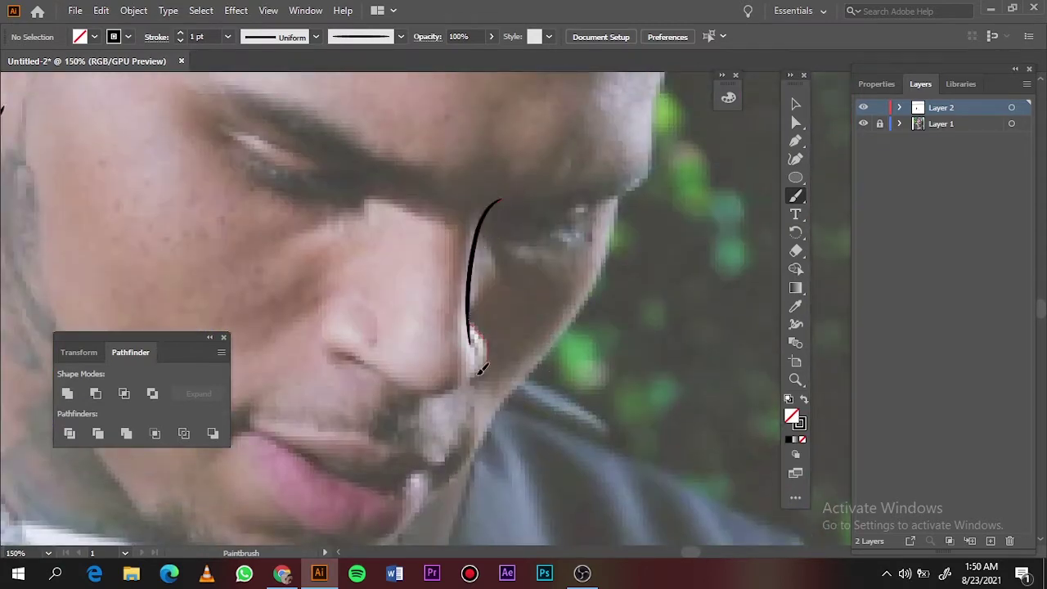
drag(476, 373, 338, 352)
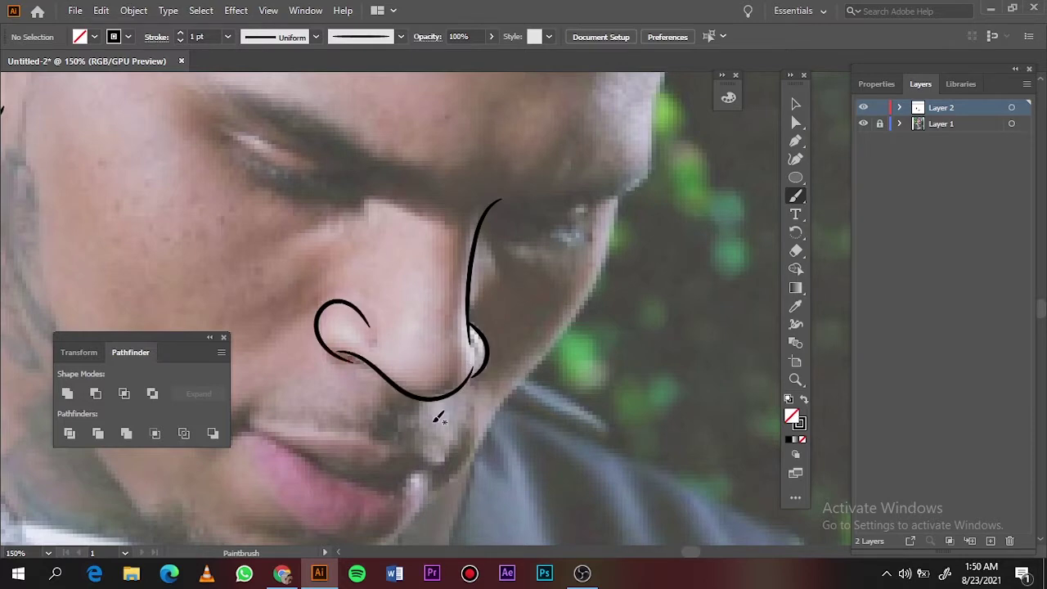
key(ctrl+z)
scroll(335, 380, up, 2)
drag(383, 223, 415, 260)
drag(414, 352, 329, 315)
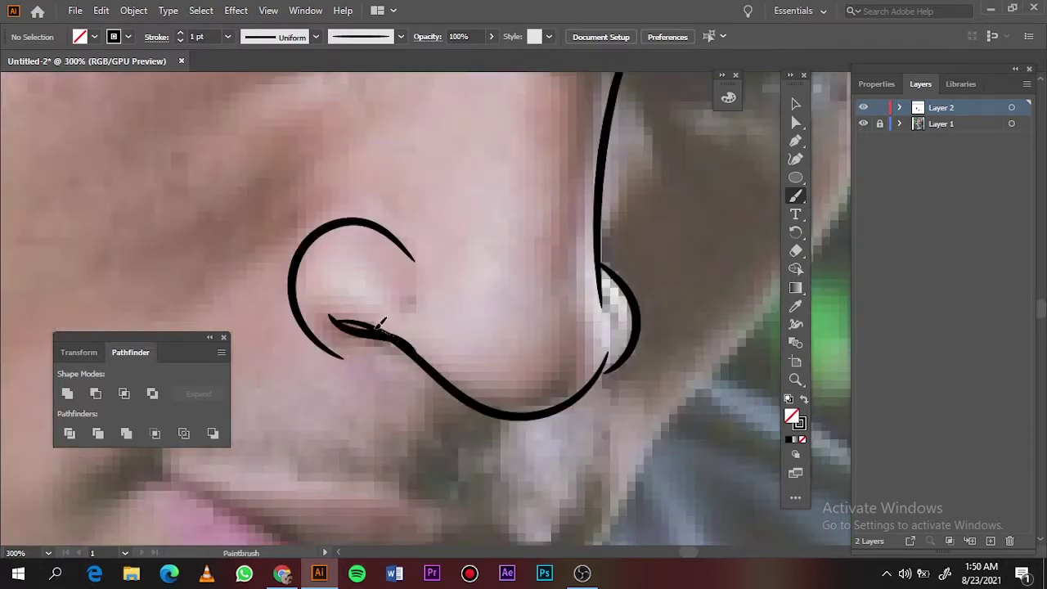
key(ctrl+0)
click(863, 123)
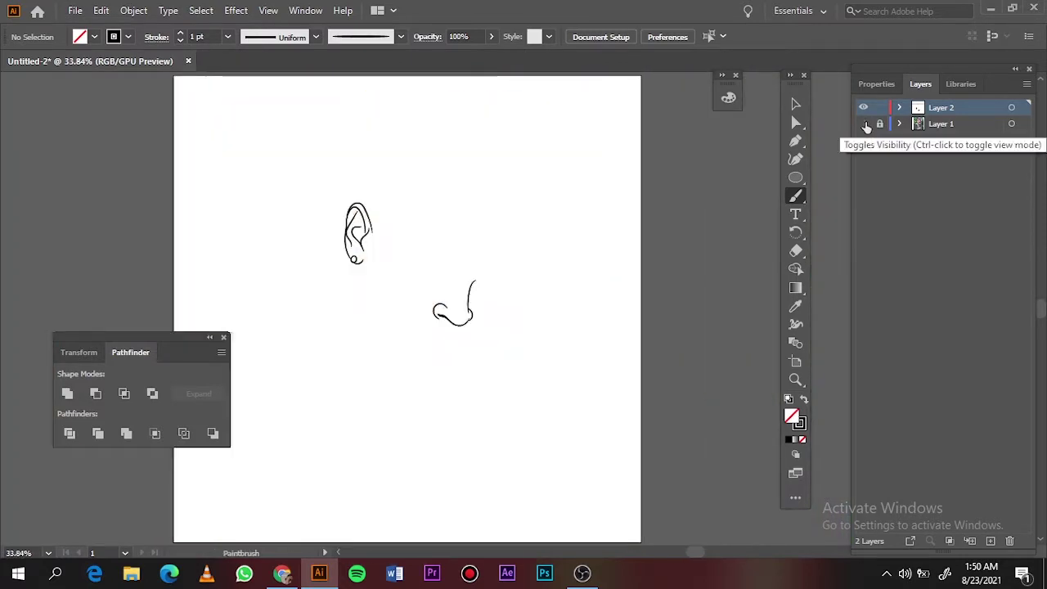
scroll(454, 260, up, 5)
- Add a small nose-ring loop and paint the lower lip and the line between the lips
drag(456, 261, 451, 263)
key(ctrl+0)
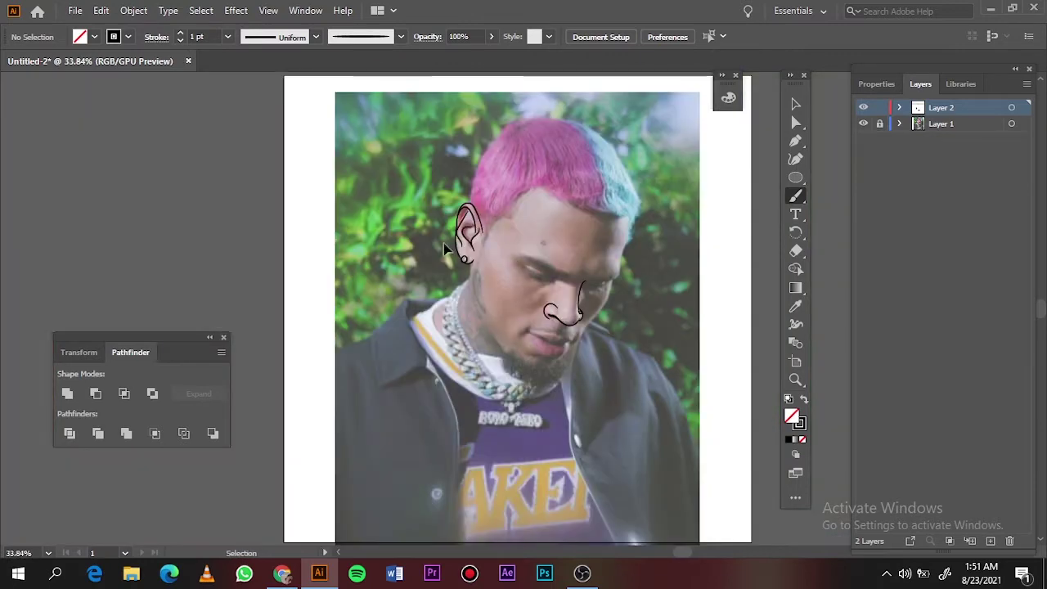
scroll(444, 245, up, 5)
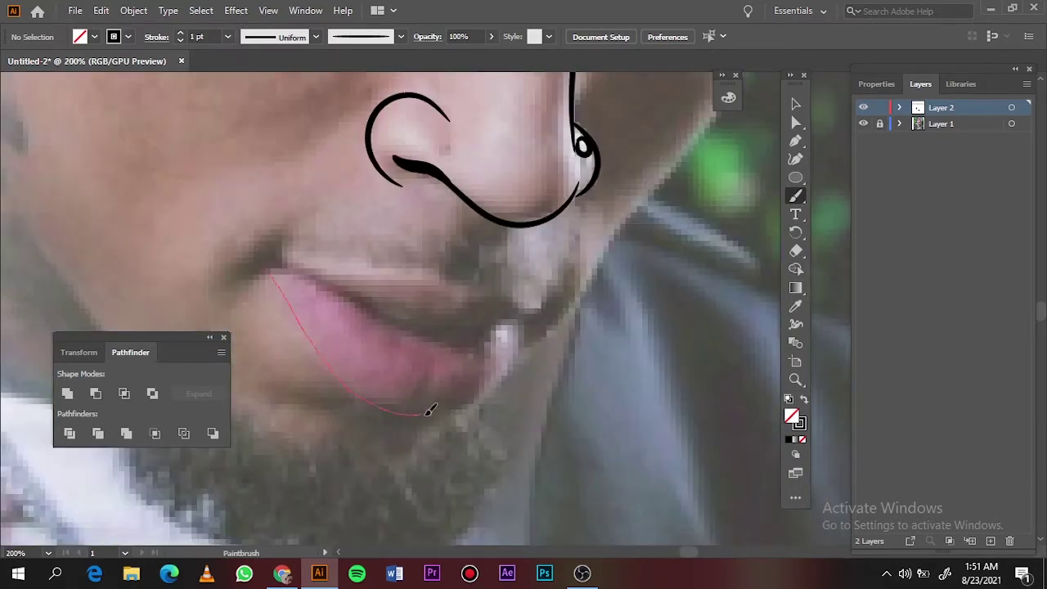
drag(522, 317, 500, 321)
key(ctrl+z)
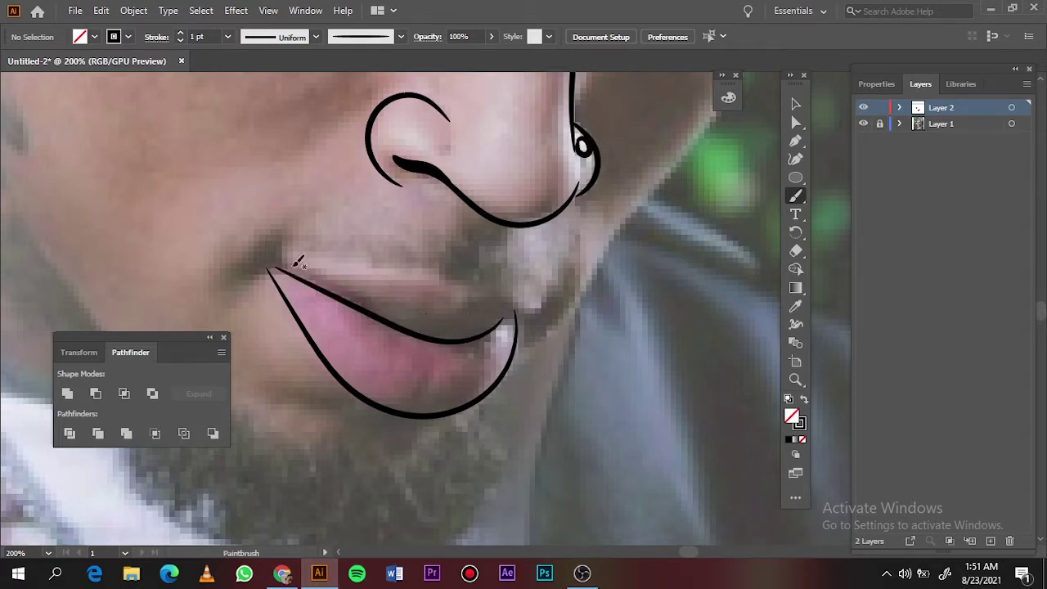
drag(275, 268, 475, 314)
scroll(507, 323, up, 2)
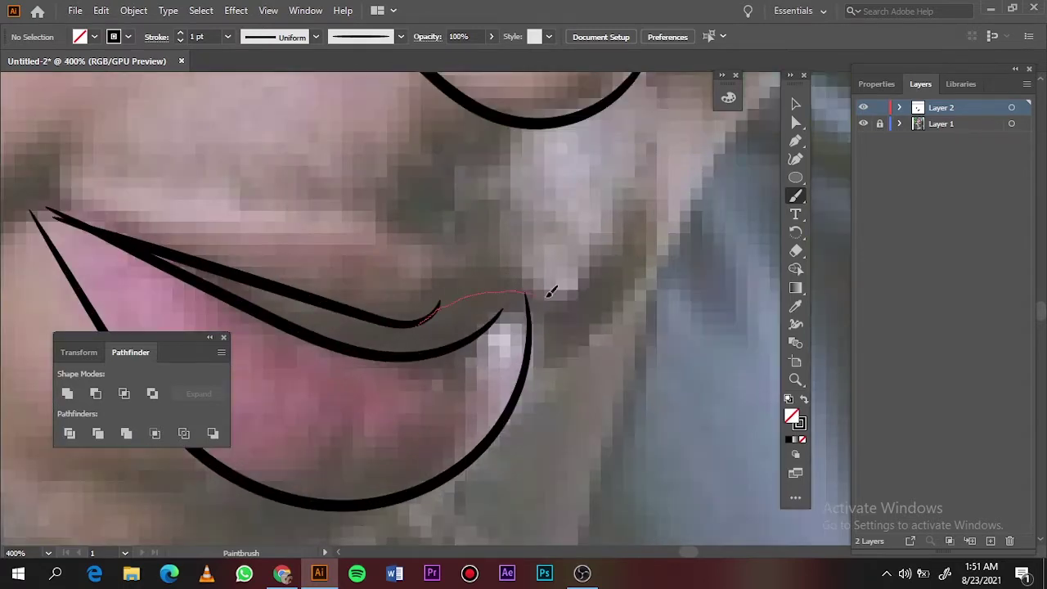
drag(550, 292, 550, 292)
scroll(499, 360, right, 2)
drag(383, 307, 515, 286)
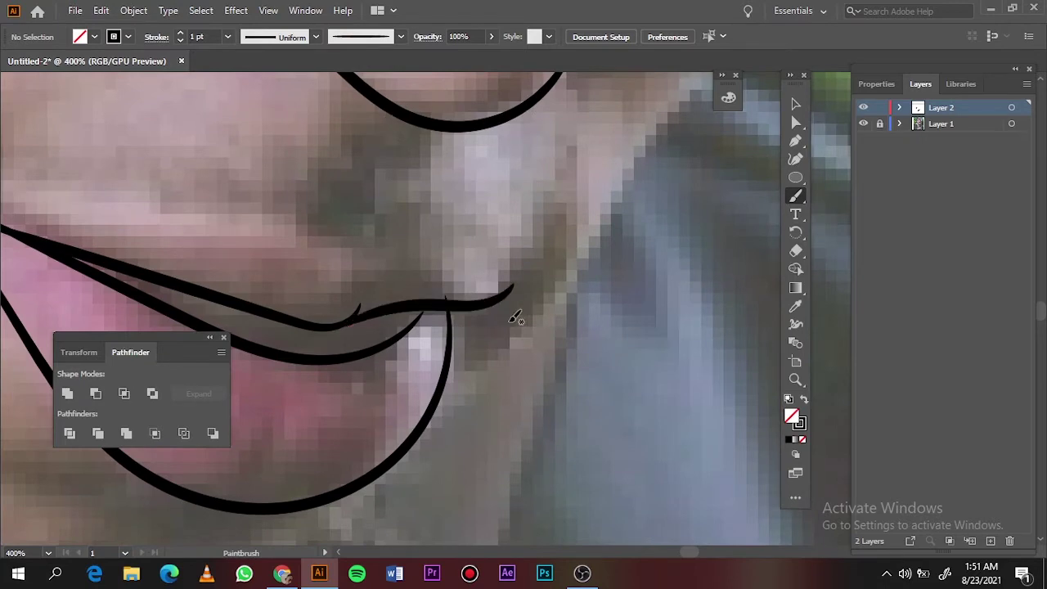
scroll(515, 286, up, 2)
scroll(344, 352, left, 2)
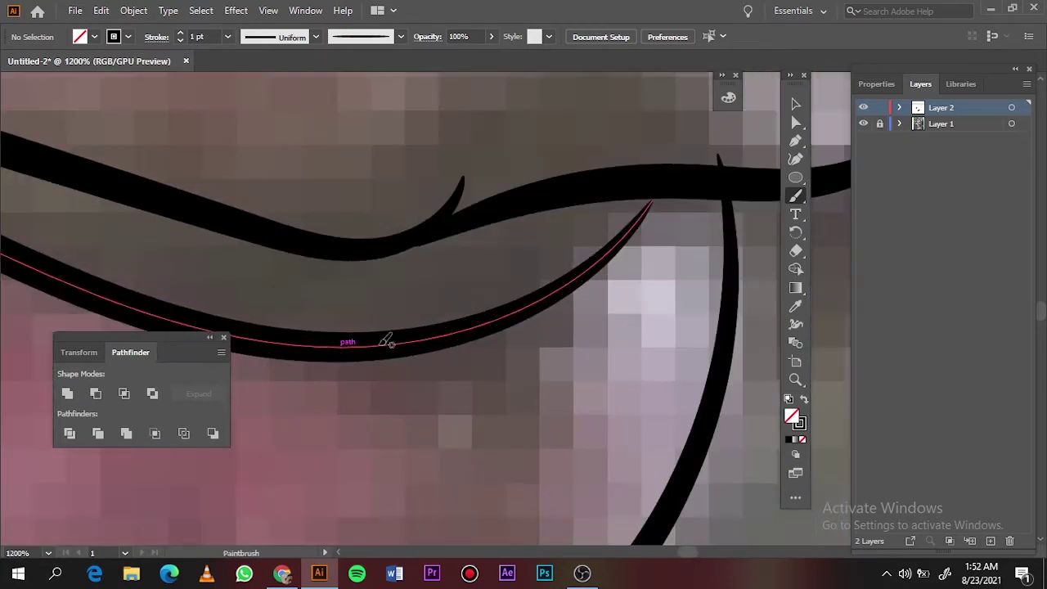
- Paint the upper lip line, undoing stray strokes, and hide the photo to check
key(ctrl+0)
scroll(471, 304, up, 5)
scroll(470, 304, up, 2)
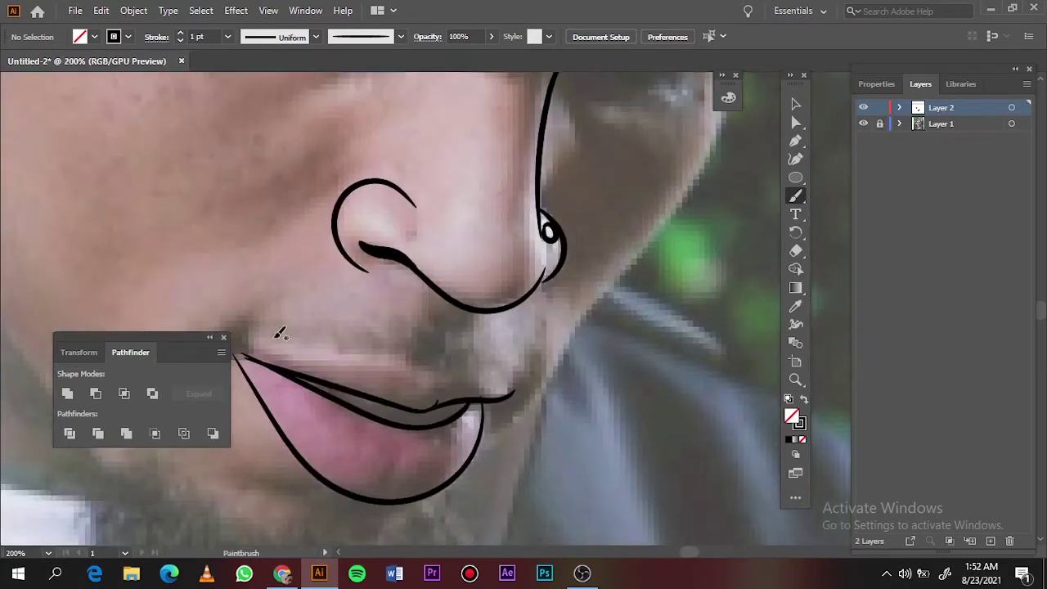
drag(366, 352, 523, 385)
key(ctrl+z)
drag(450, 378, 386, 354)
key(ctrl+z)
drag(497, 368, 391, 366)
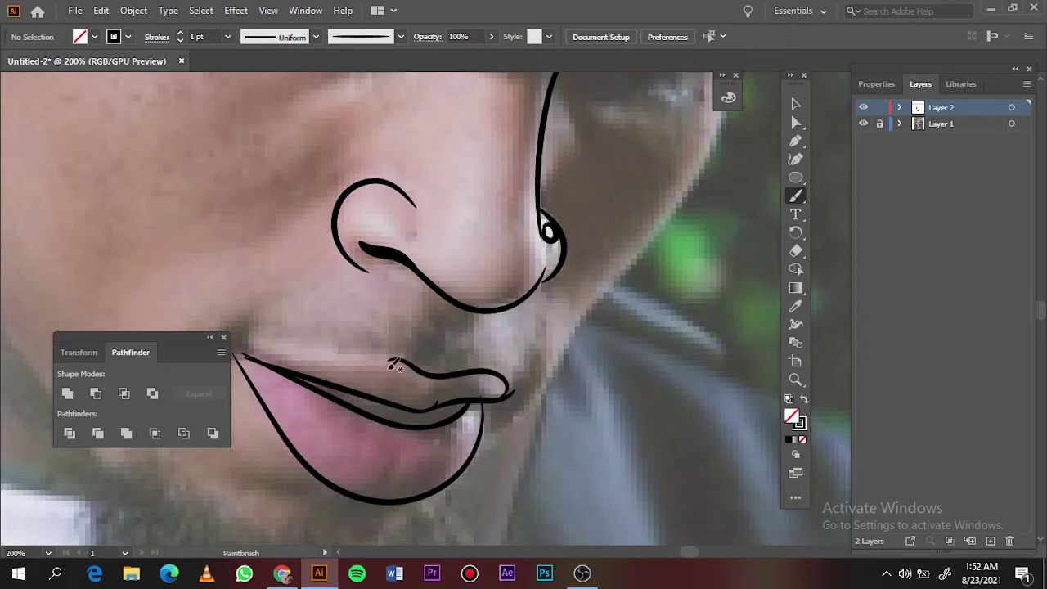
mouse_move(267, 338)
mouse_down()
mouse_move(239, 353)
mouse_move(408, 359)
mouse_up()
key(ctrl+z)
key(ctrl+0)
click(863, 123)
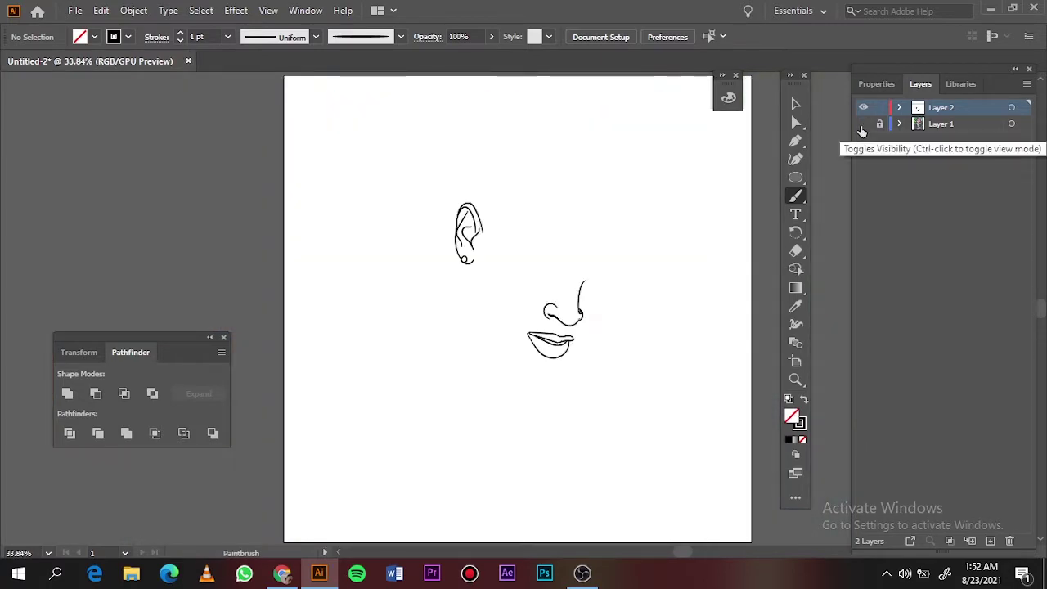
scroll(515, 187, up, 5)
- Pencil a solid black, strokeless eyelid shape with spiky lashes on the first eye
scroll(515, 188, down, 2)
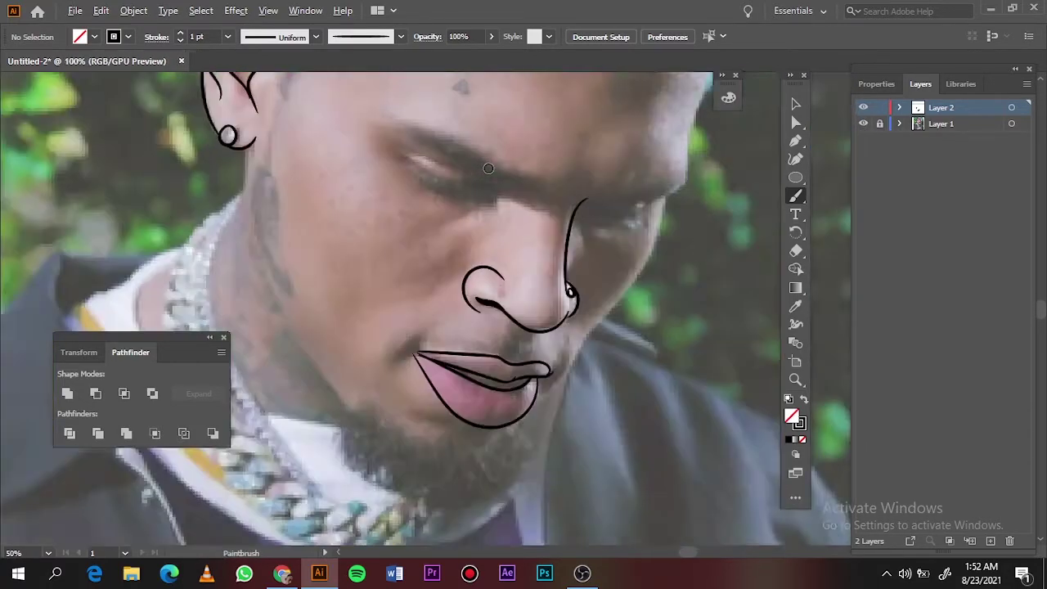
scroll(495, 163, up, 2)
key(n)
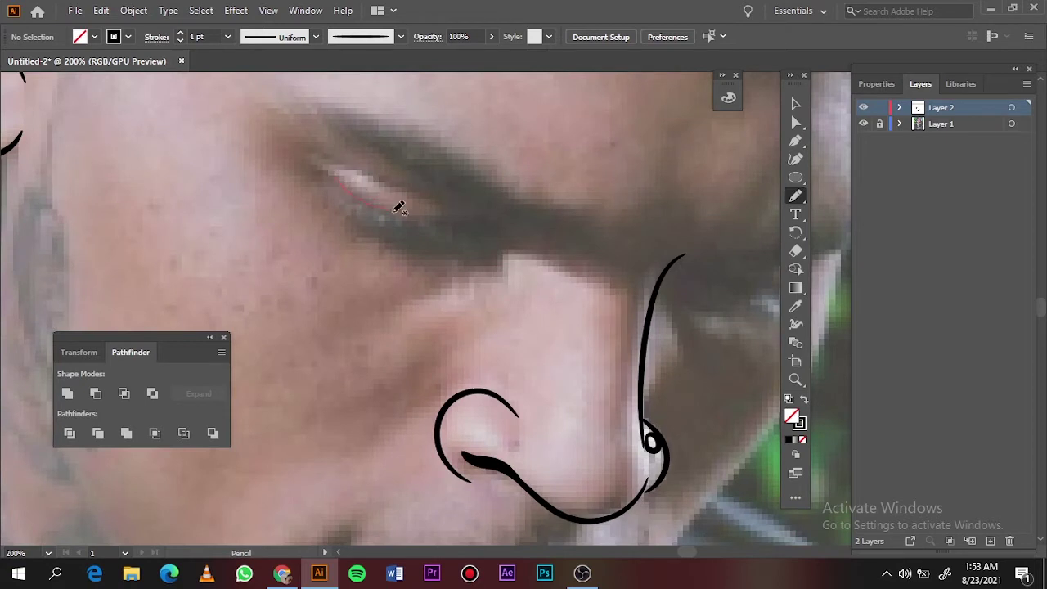
mouse_move(398, 208)
mouse_down()
mouse_move(465, 231)
mouse_move(369, 222)
mouse_move(327, 174)
mouse_up()
key(v)
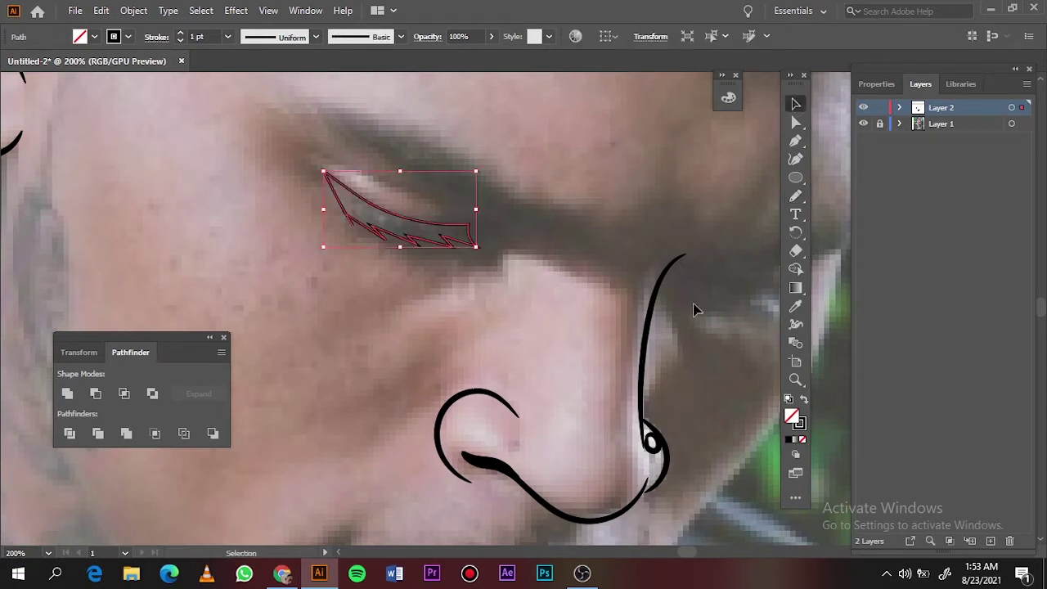
key(shift+x)
click(685, 461)
key(n)
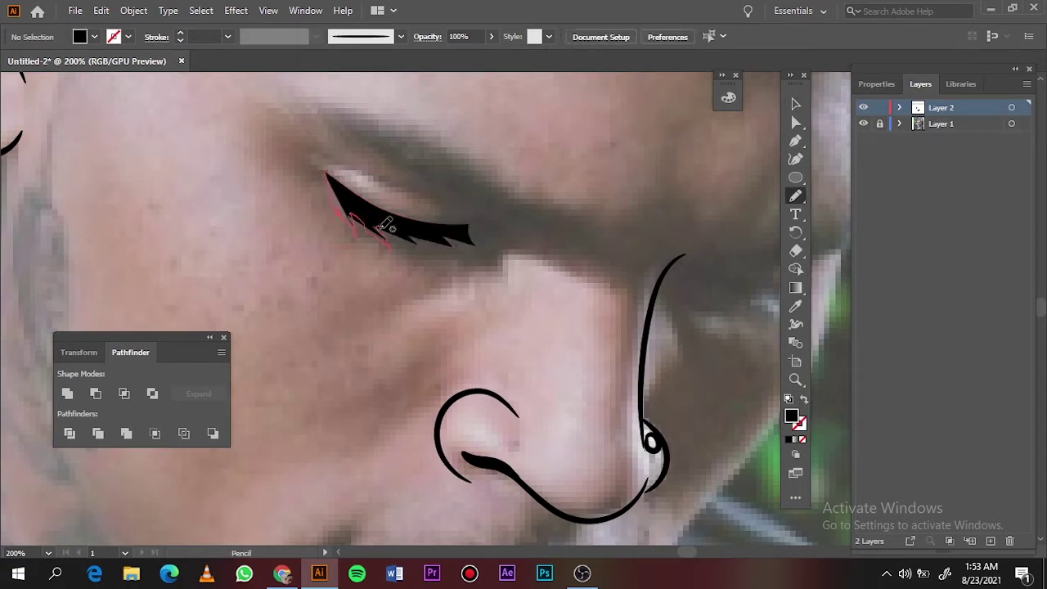
drag(383, 226, 386, 232)
- Pencil the lashes on the other eye and hide the photo to check
scroll(491, 286, down, 5)
scroll(563, 321, up, 5)
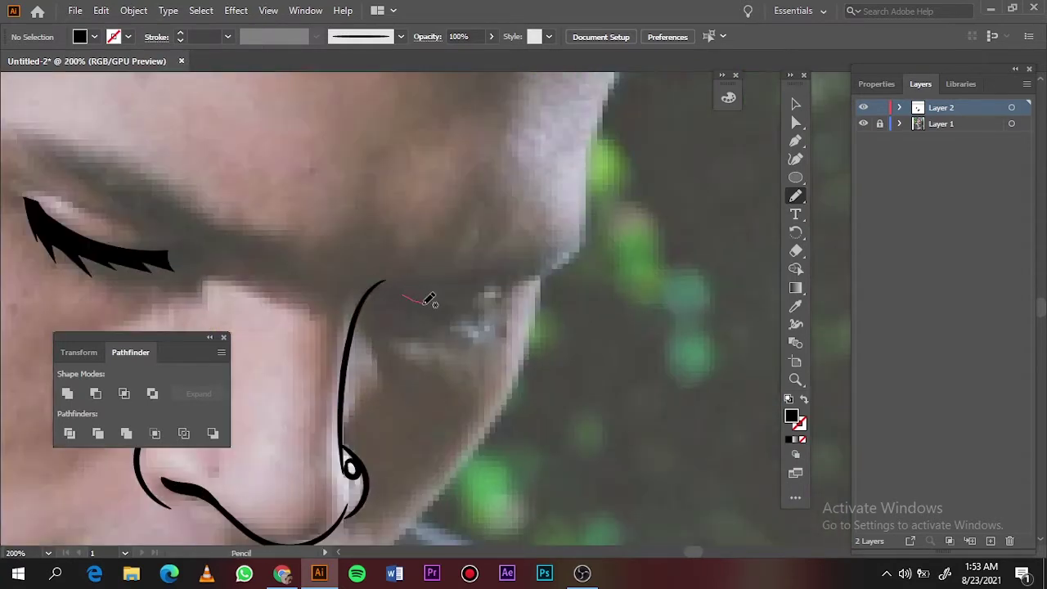
drag(428, 299, 507, 326)
mouse_move(434, 323)
mouse_down()
mouse_move(421, 315)
mouse_move(455, 306)
mouse_up()
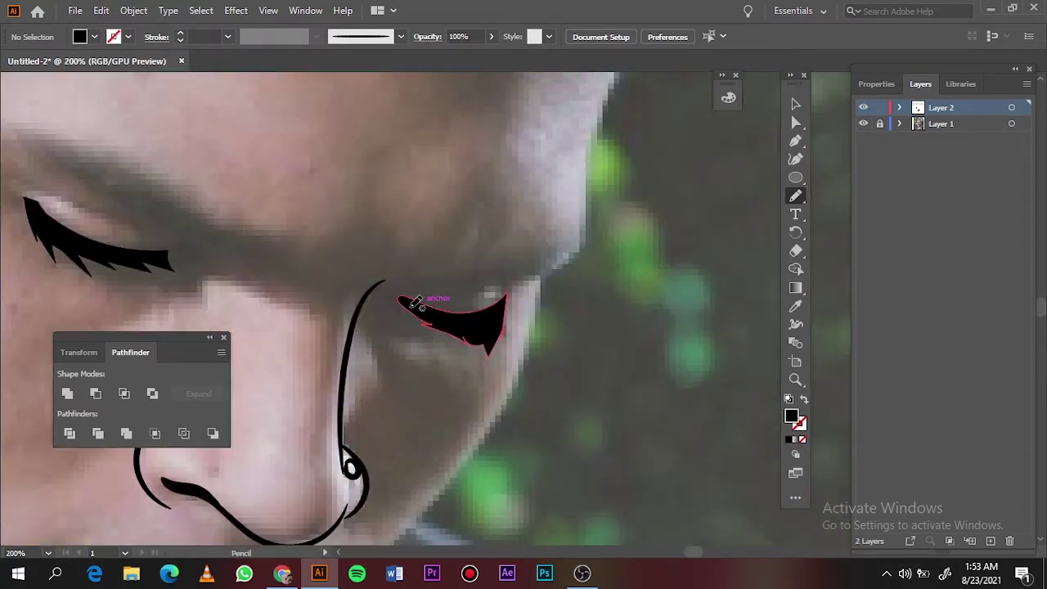
key(ctrl+0)
click(863, 124)
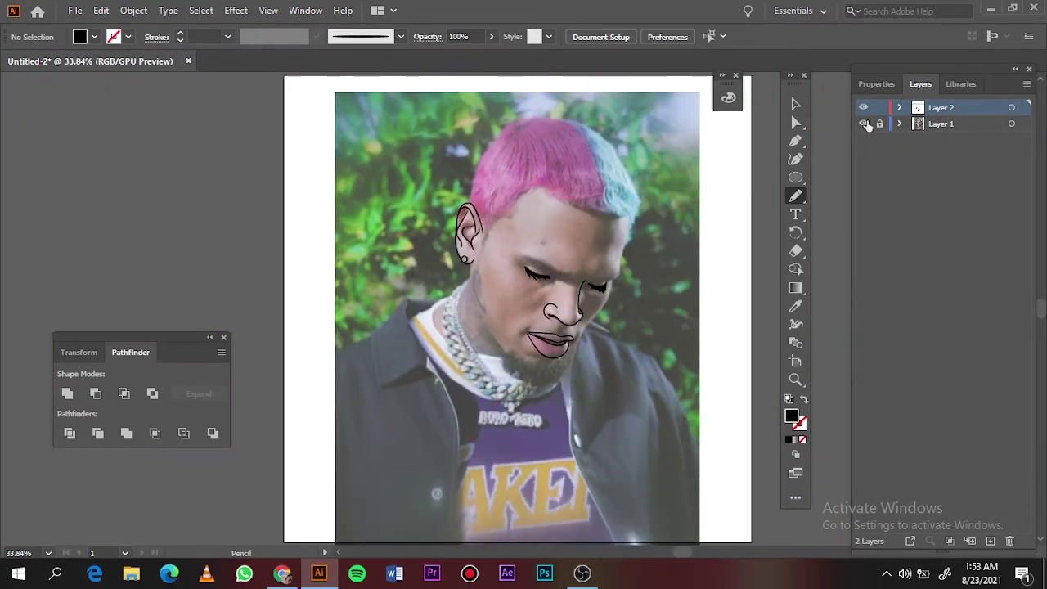
- Pencil the lines at the left mouth corner and toggle the photo to check
scroll(548, 343, up, 5)
scroll(431, 323, up, 3)
scroll(518, 145, up, 2)
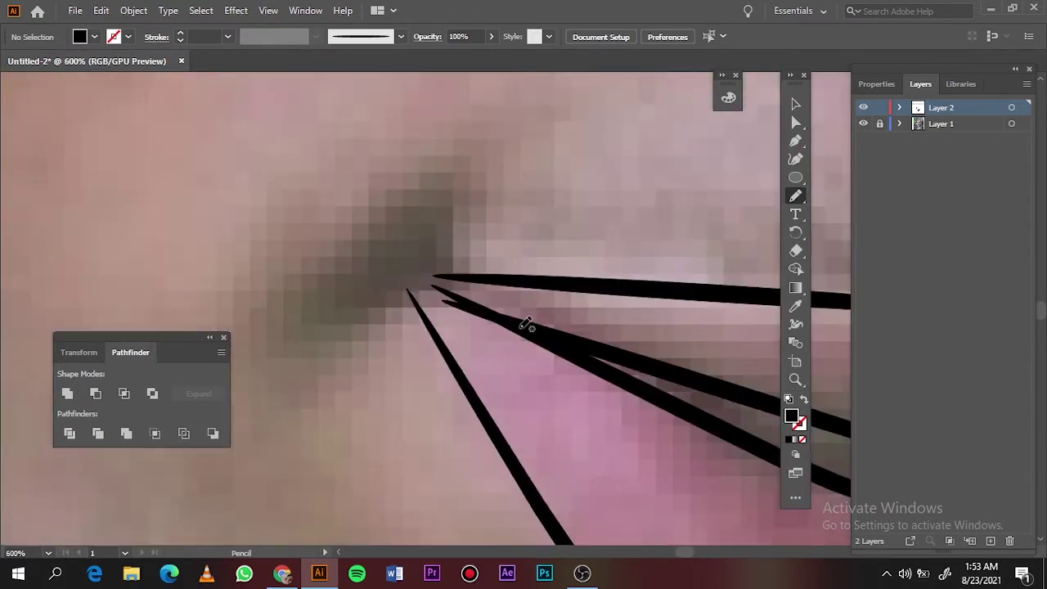
drag(524, 323, 398, 206)
mouse_move(392, 307)
mouse_down()
mouse_move(510, 316)
mouse_move(458, 397)
mouse_up()
key(ctrl+0)
click(863, 124)
- Add a tapered line at the right mouth corner, viewing the drawing without the photo
scroll(542, 360, up, 5)
scroll(540, 358, up, 1)
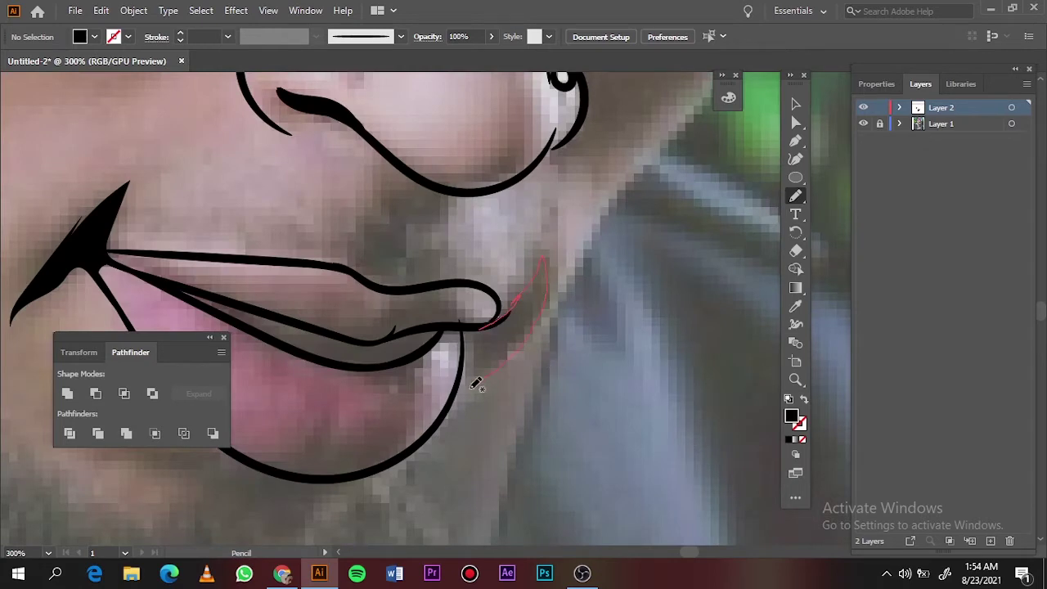
key(ctrl+0)
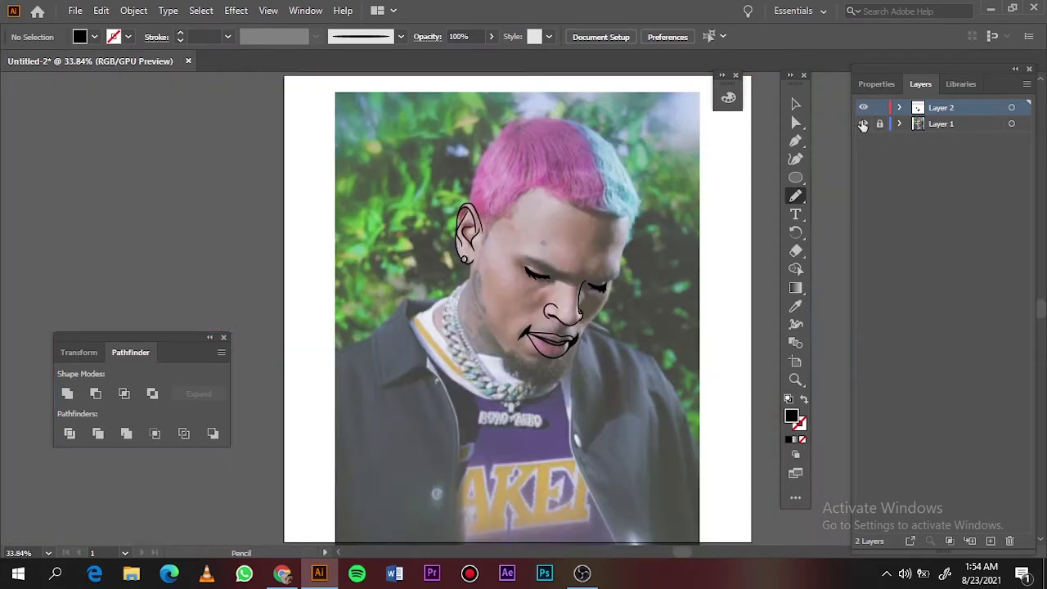
key(ctrl+shift+w)
key(ctrl+shift+w)
scroll(602, 343, up, 7)
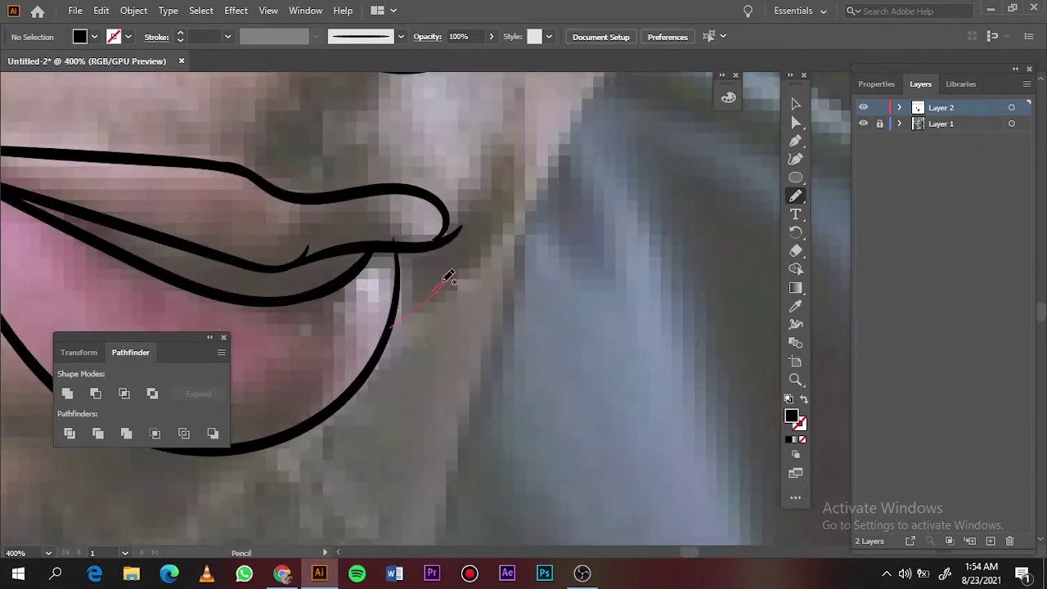
drag(448, 278, 462, 230)
key(ctrl+0)
scroll(536, 296, up, 5)
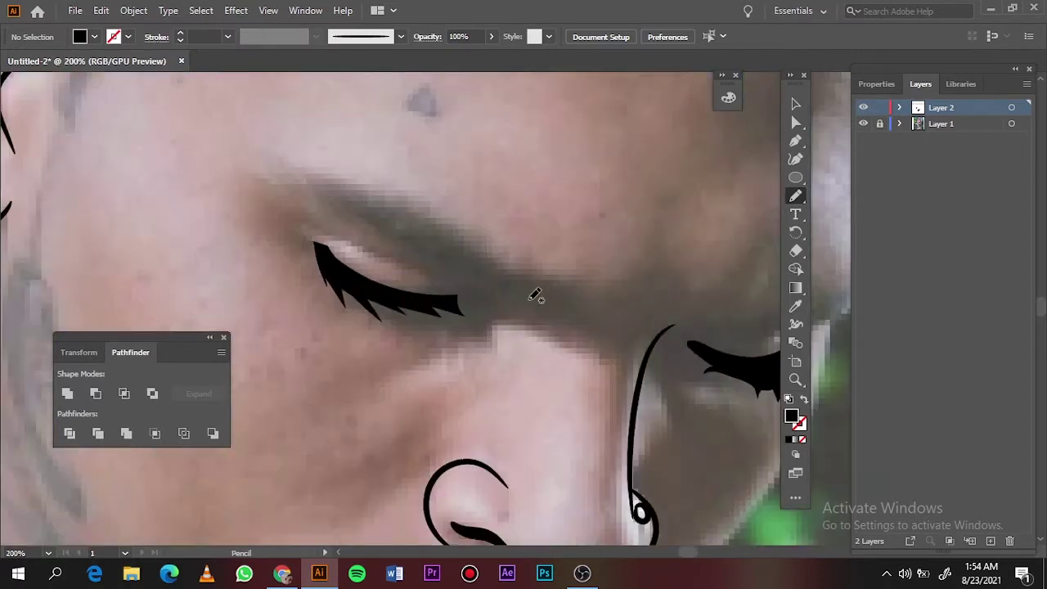
- Draw black eyebrow and under-eye shapes, then hide the reference photo
drag(531, 297, 517, 261)
drag(373, 180, 319, 179)
key(ctrl+0)
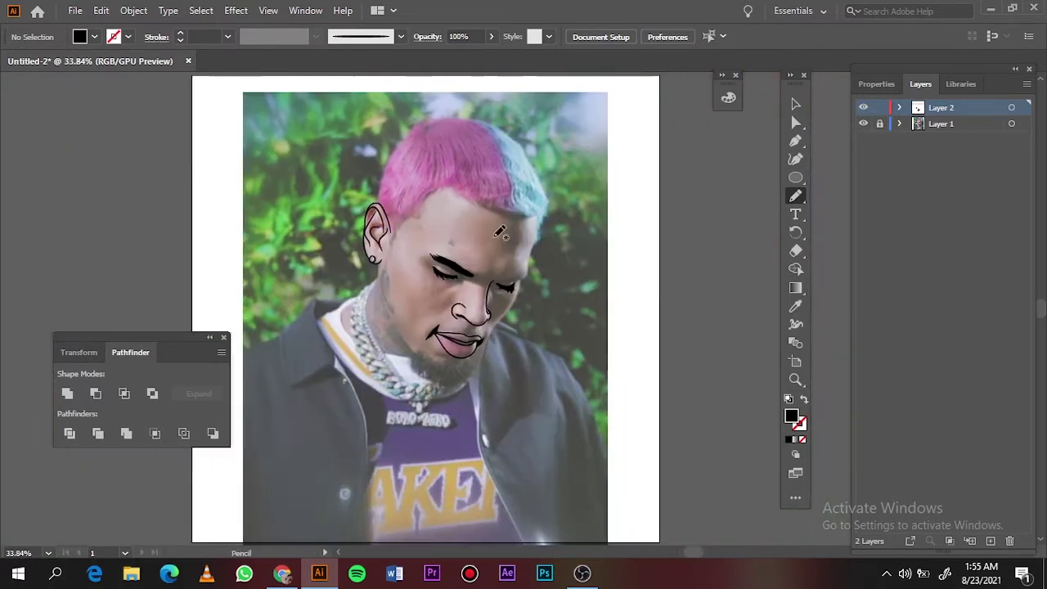
scroll(533, 279, up, 5)
mouse_move(339, 285)
mouse_down()
mouse_move(449, 278)
mouse_move(335, 282)
mouse_up()
key(ctrl+0)
click(863, 124)
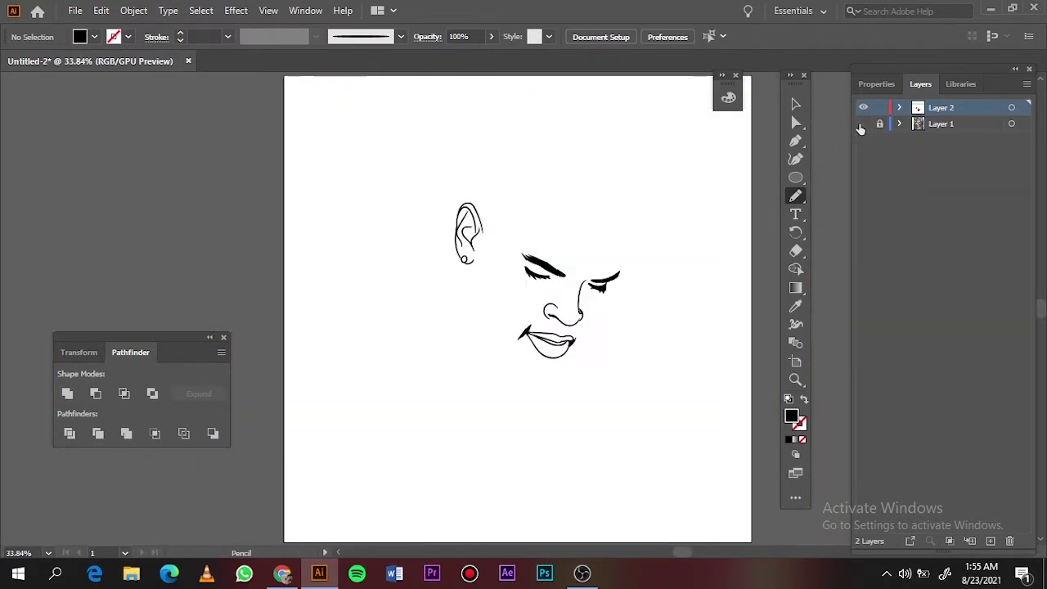
- Pencil a closed black goatee shape on the chin below the lips, extending it left
scroll(546, 307, up, 5)
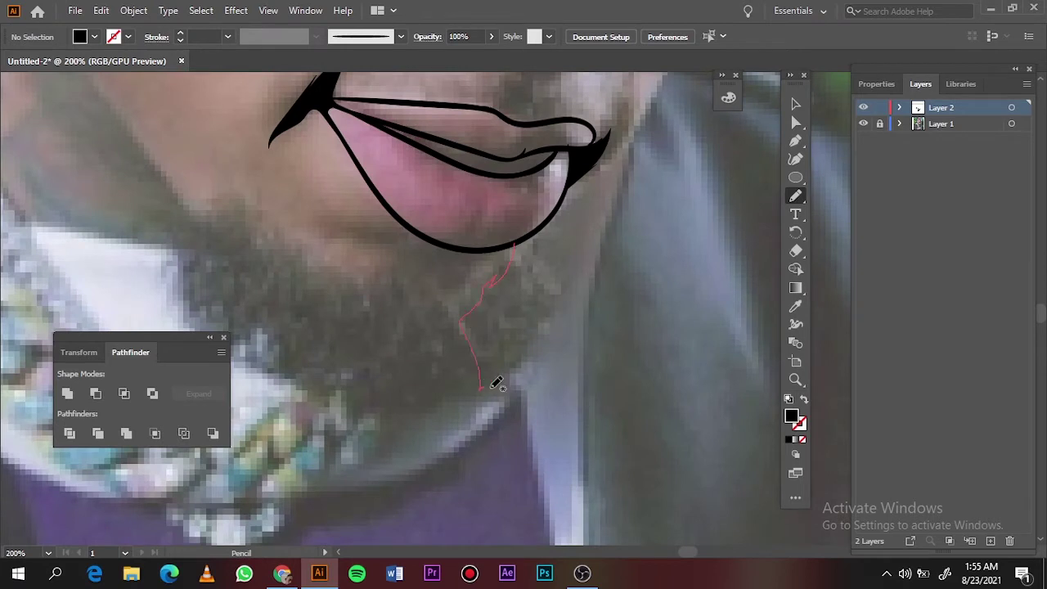
drag(552, 260, 513, 245)
drag(507, 281, 409, 273)
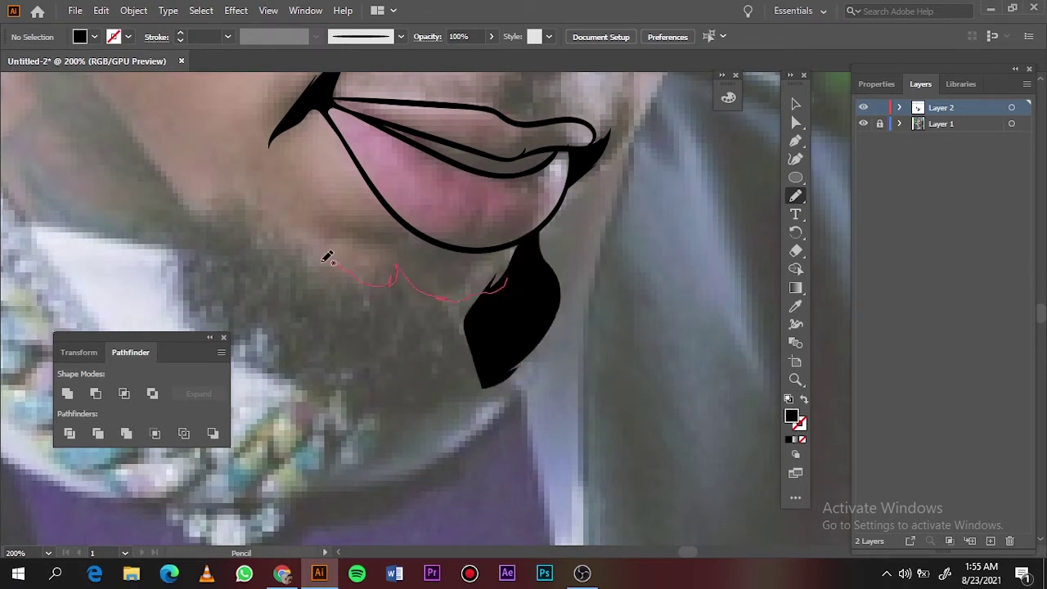
drag(327, 258, 506, 281)
scroll(532, 279, left, 3)
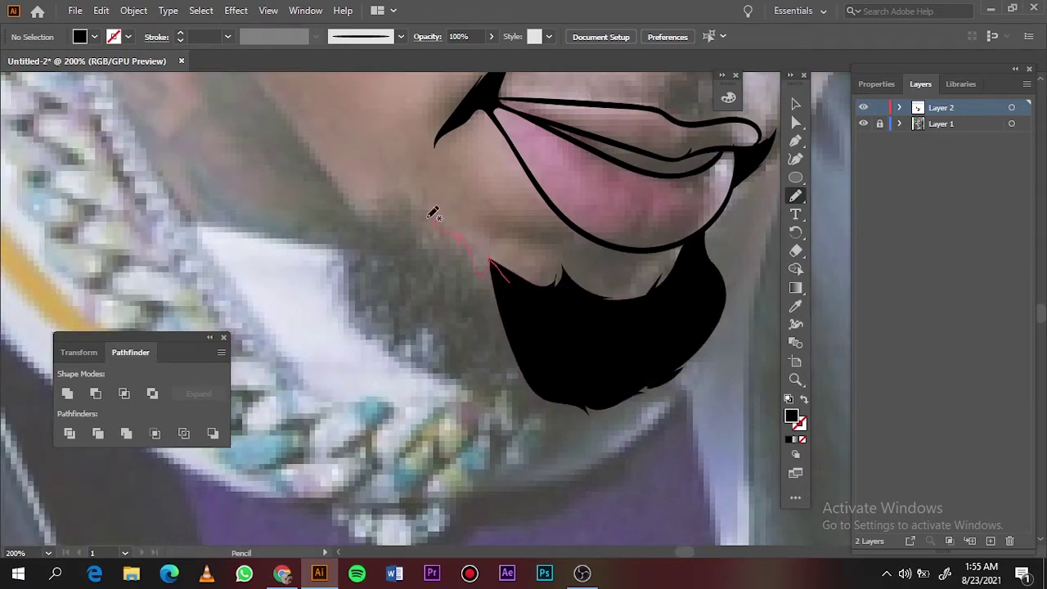
drag(365, 206, 490, 263)
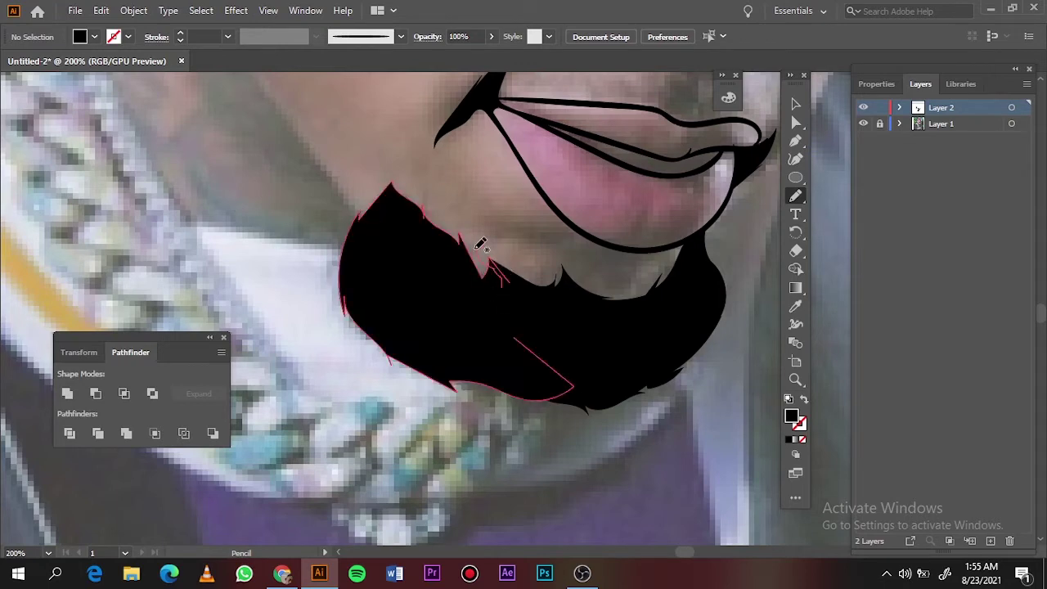
key(ctrl+0)
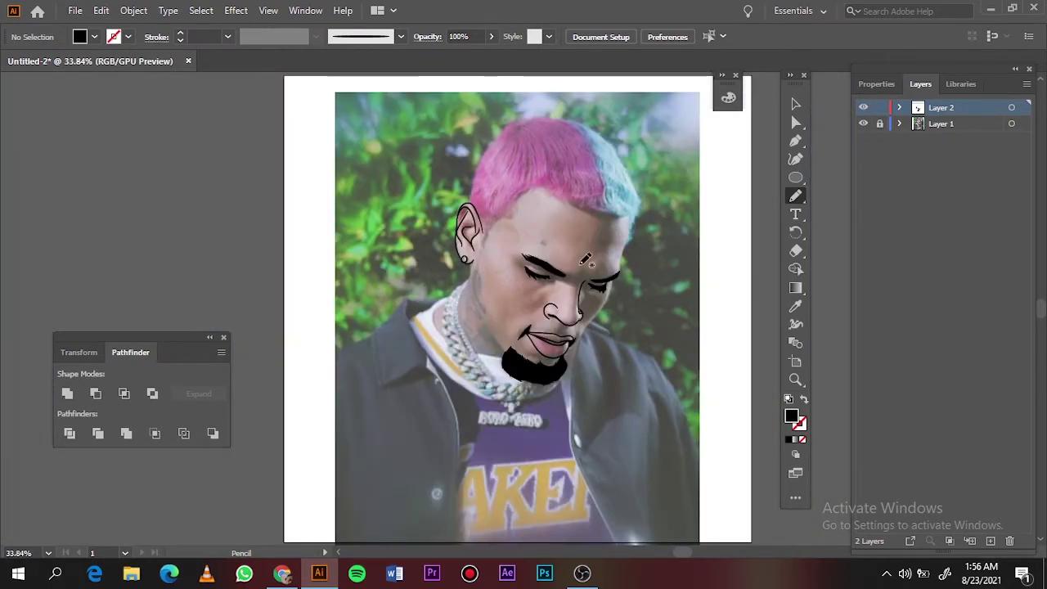
scroll(655, 340, up, 2)
scroll(603, 357, up, 3)
- Brush a black, no-fill outline along the right jaw and head up to the crown
key(b)
scroll(486, 271, down, 1)
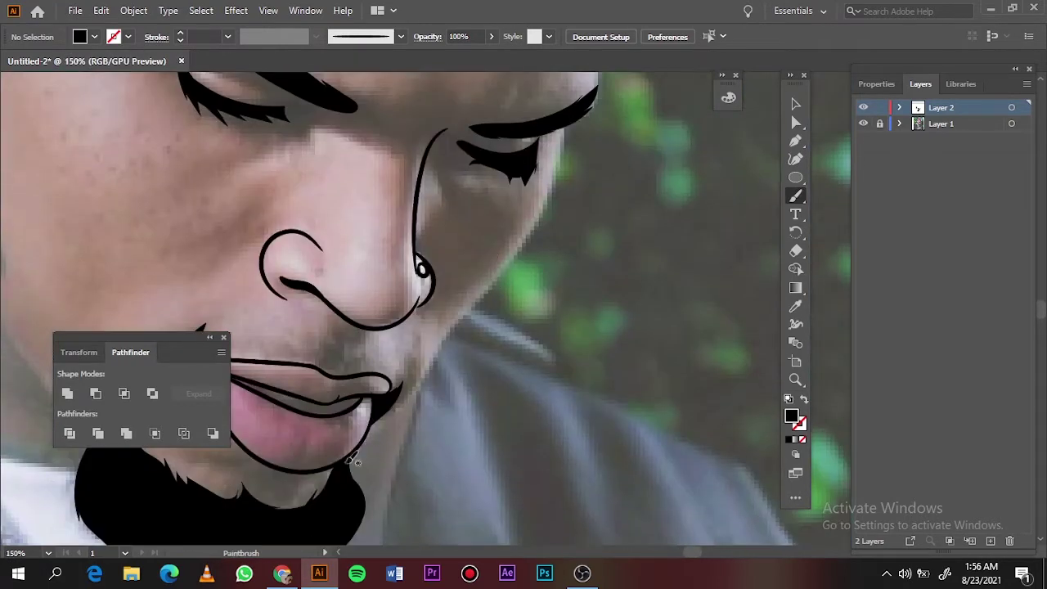
key(shift+x)
scroll(507, 310, up, 3)
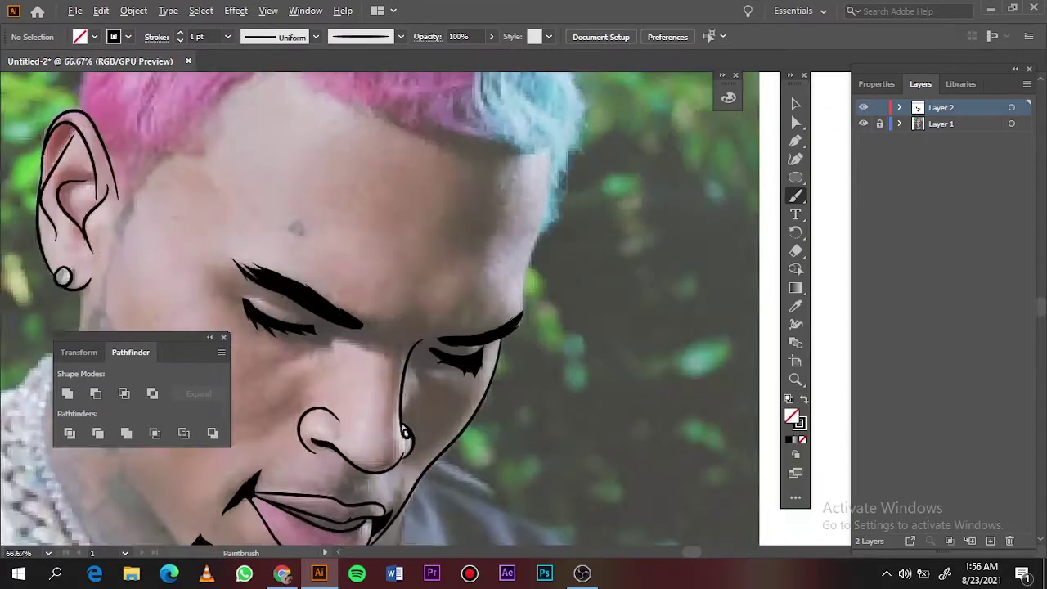
scroll(458, 430, up, 2)
drag(497, 287, 514, 159)
- Add thin eyelid lines over the eye at a 0.75 pt stroke weight
scroll(513, 158, down, 3)
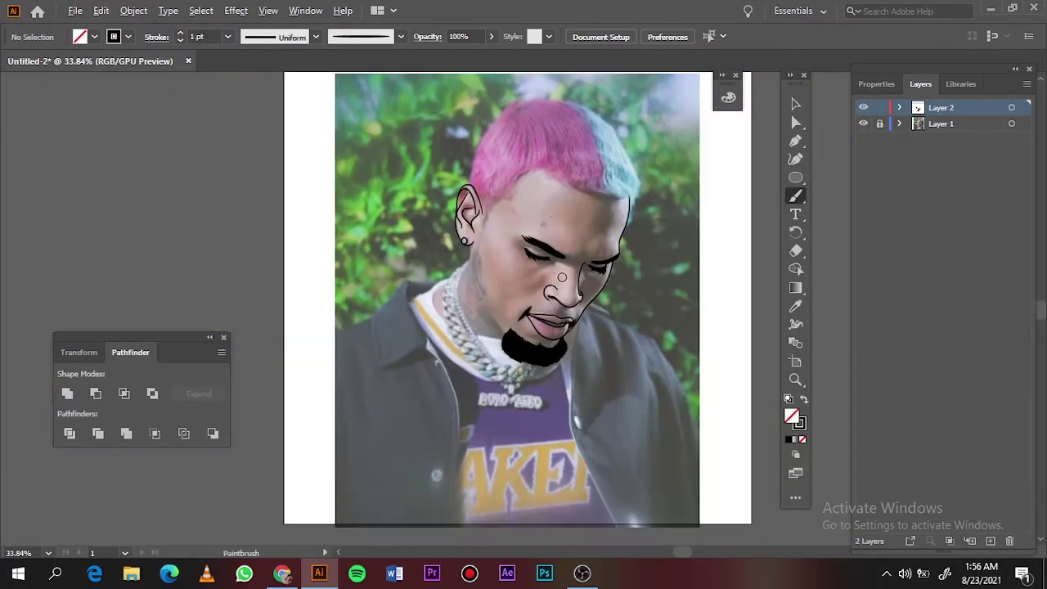
scroll(360, 147, up, 2)
scroll(360, 148, up, 2)
drag(443, 148, 446, 152)
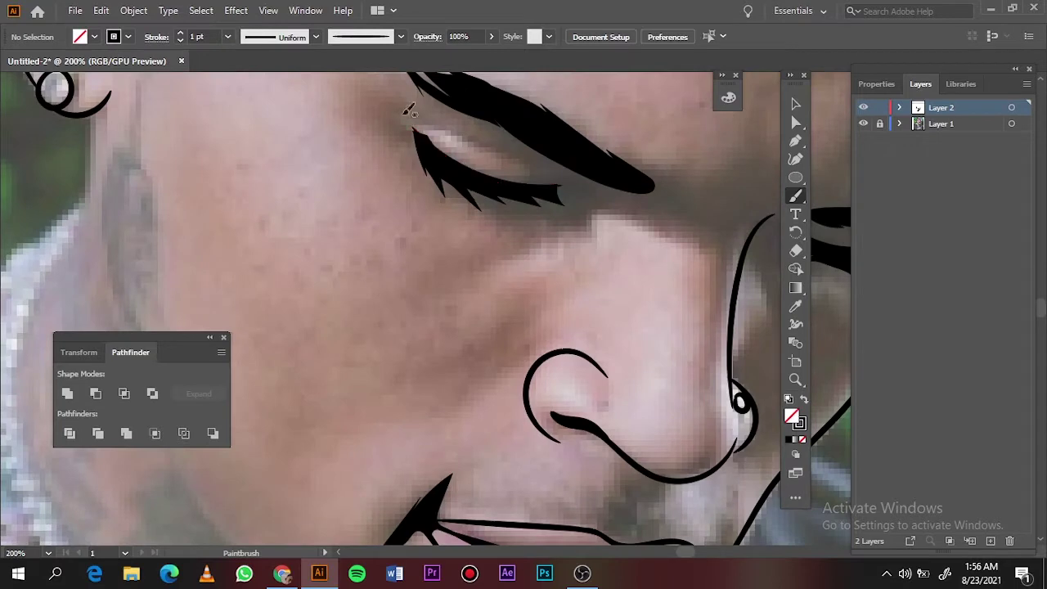
click(227, 36)
click(245, 109)
key(ctrl+0)
scroll(512, 276, up, 4)
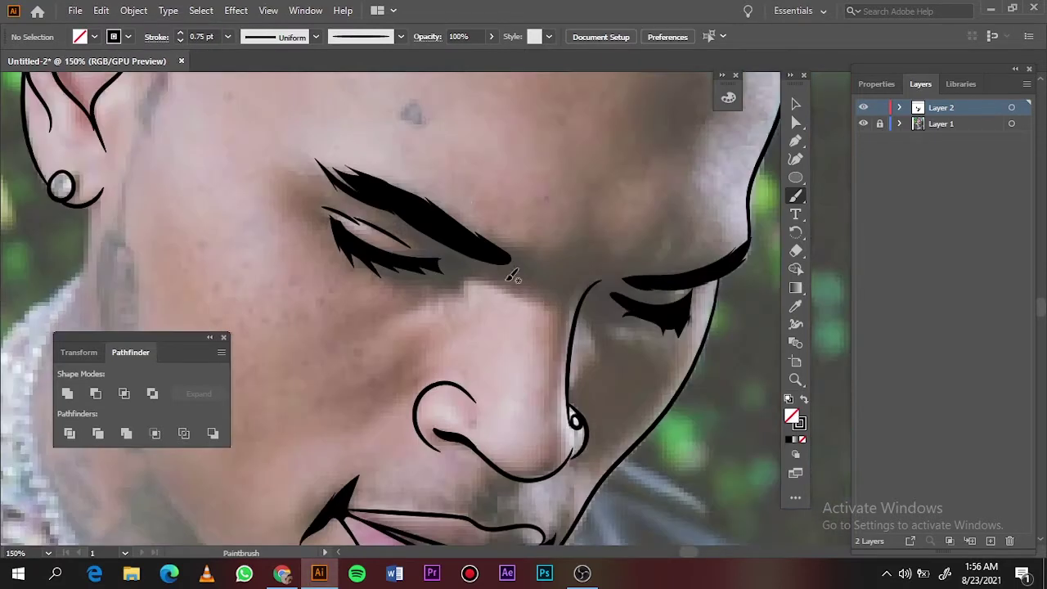
drag(426, 245, 428, 245)
- Fit the artboard and toggle the reference photo off and on to check the linework
key(ctrl+0)
click(863, 123)
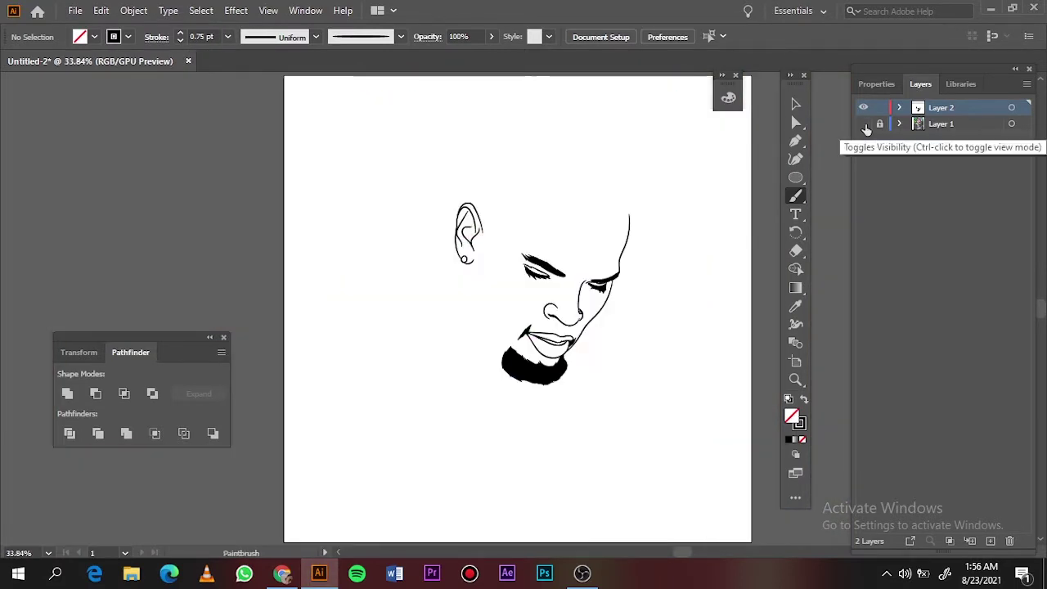
click(864, 124)
scroll(503, 316, up, 3)
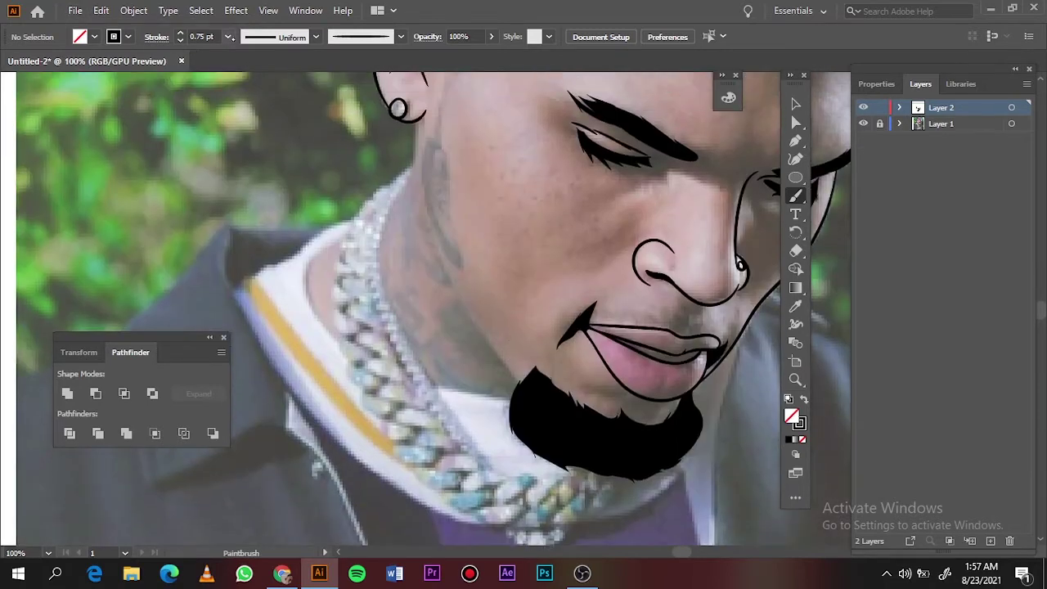
- At 1 pt weight, brush a line down the neck and a short line below the earring
key(bracketright)
drag(425, 185, 424, 186)
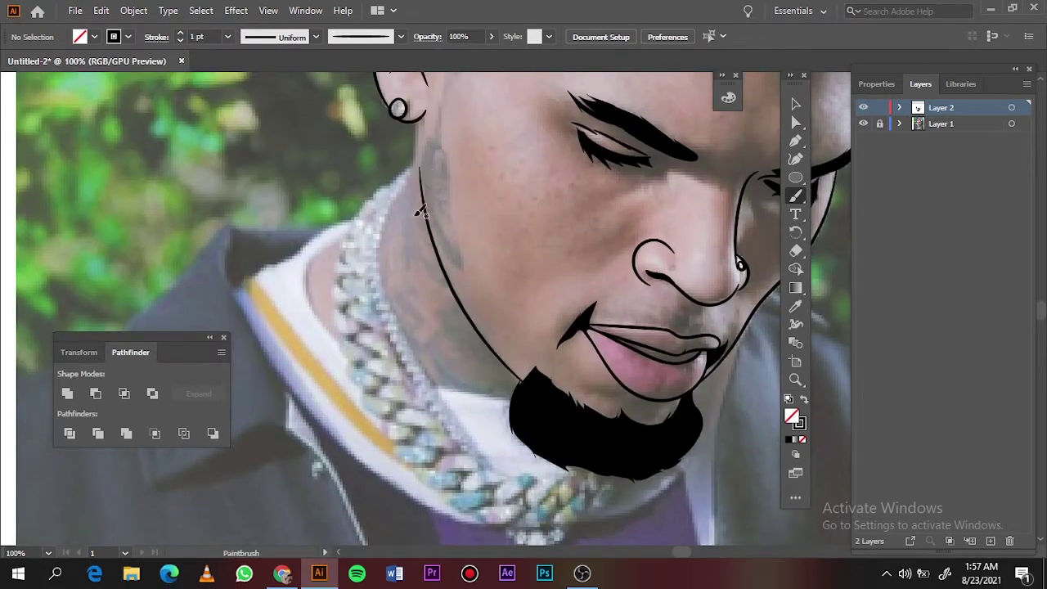
drag(429, 145, 556, 220)
drag(560, 182, 549, 213)
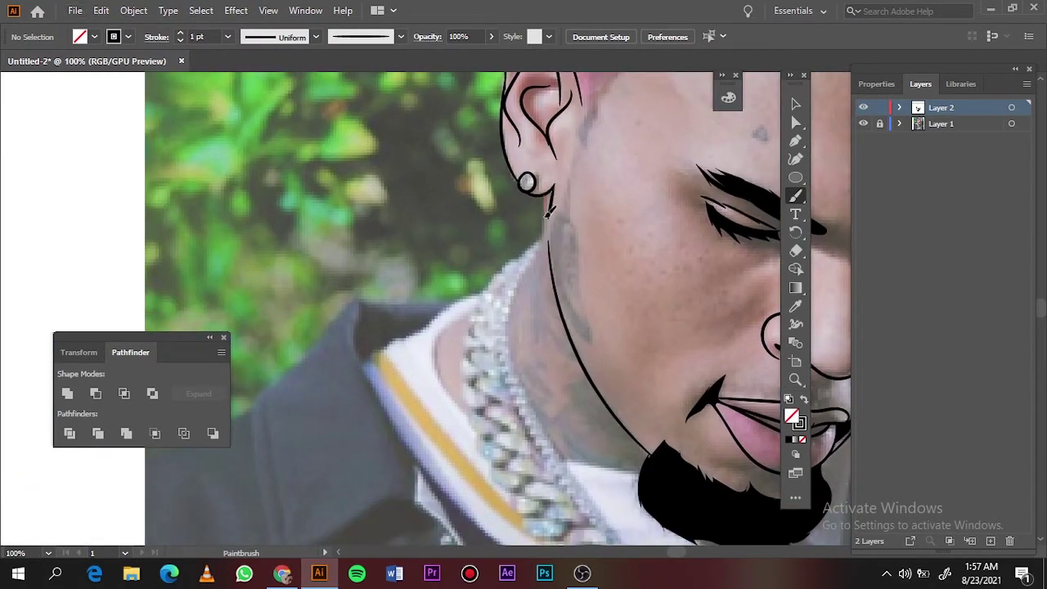
drag(546, 417, 548, 418)
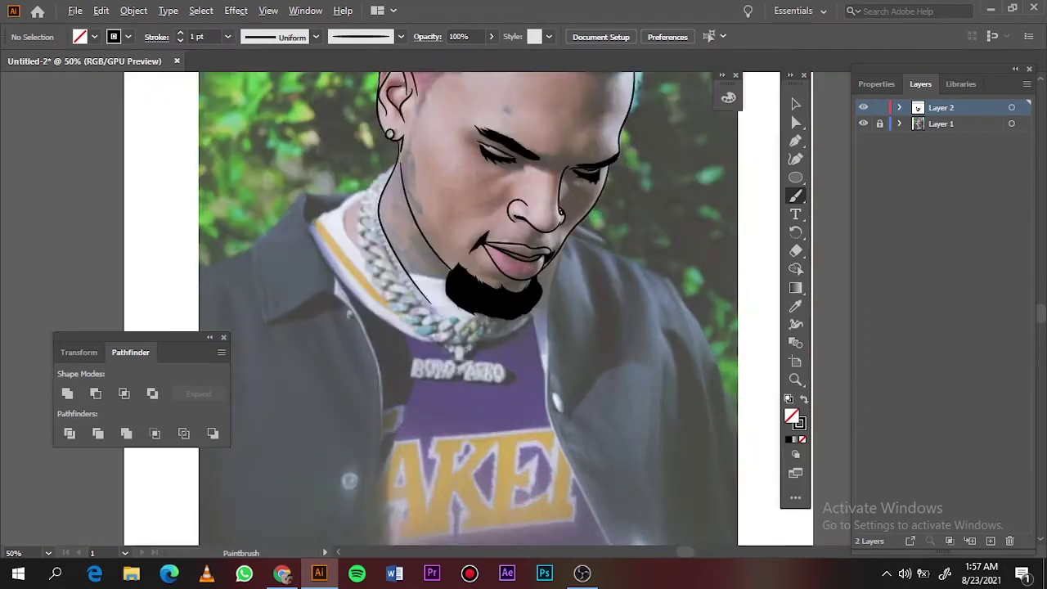
- Trace the second neck line beside the jaw line, curving down under the beard
scroll(270, 180, up, 3)
drag(400, 300, 400, 300)
scroll(400, 301, down, 4)
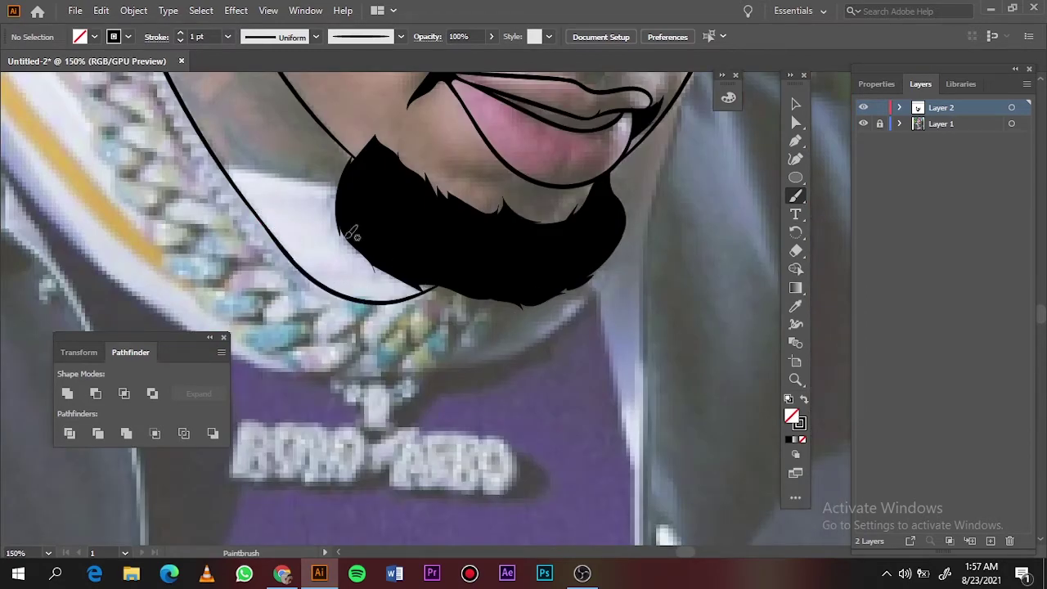
scroll(514, 160, up, 2)
scroll(514, 161, down, 5)
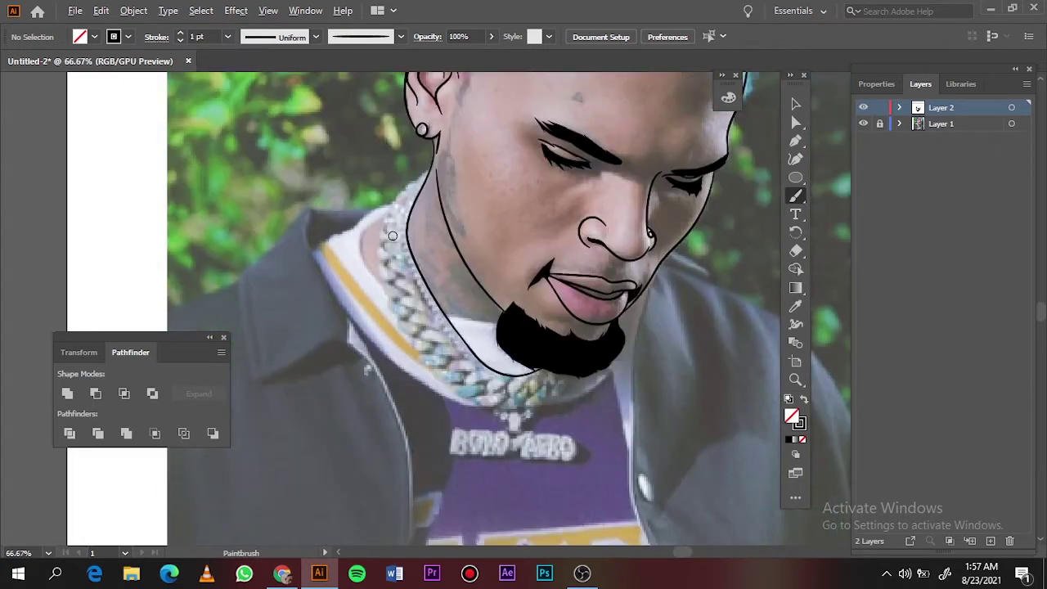
scroll(398, 208, up, 2)
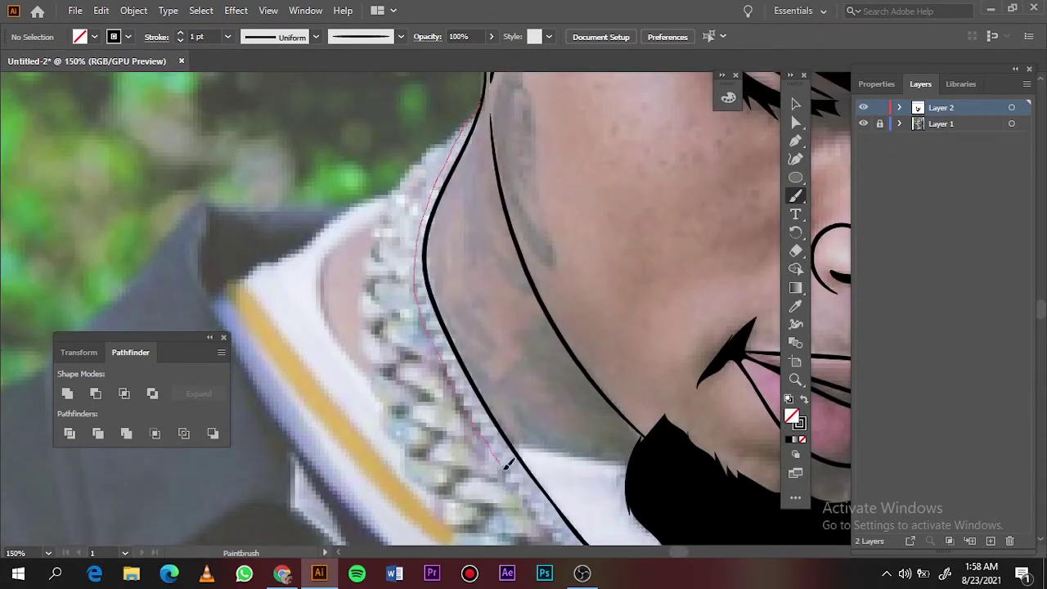
drag(505, 463, 505, 463)
scroll(506, 463, down, 4)
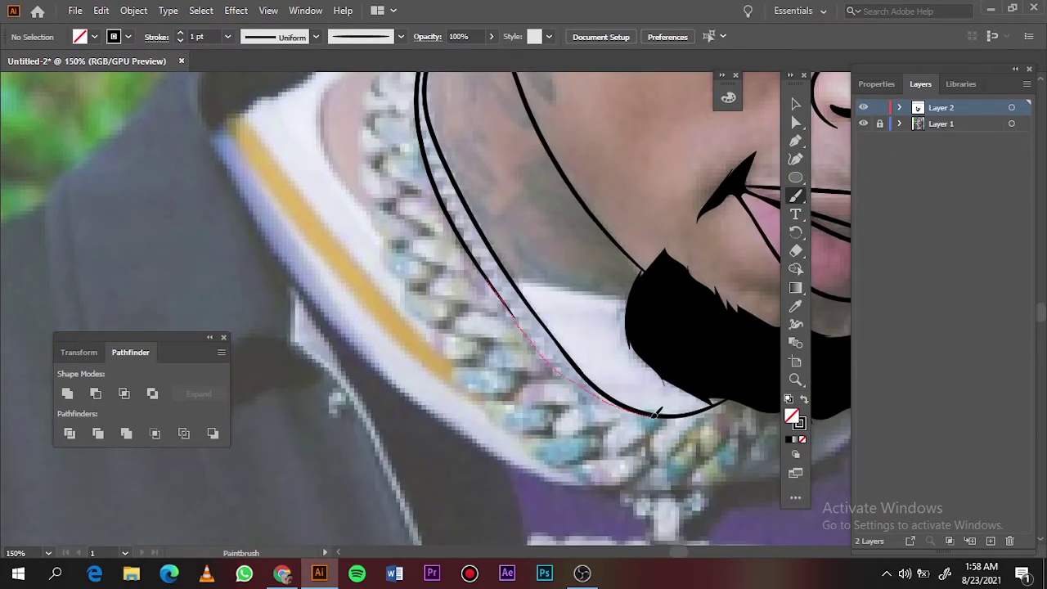
drag(655, 414, 654, 413)
drag(564, 370, 573, 375)
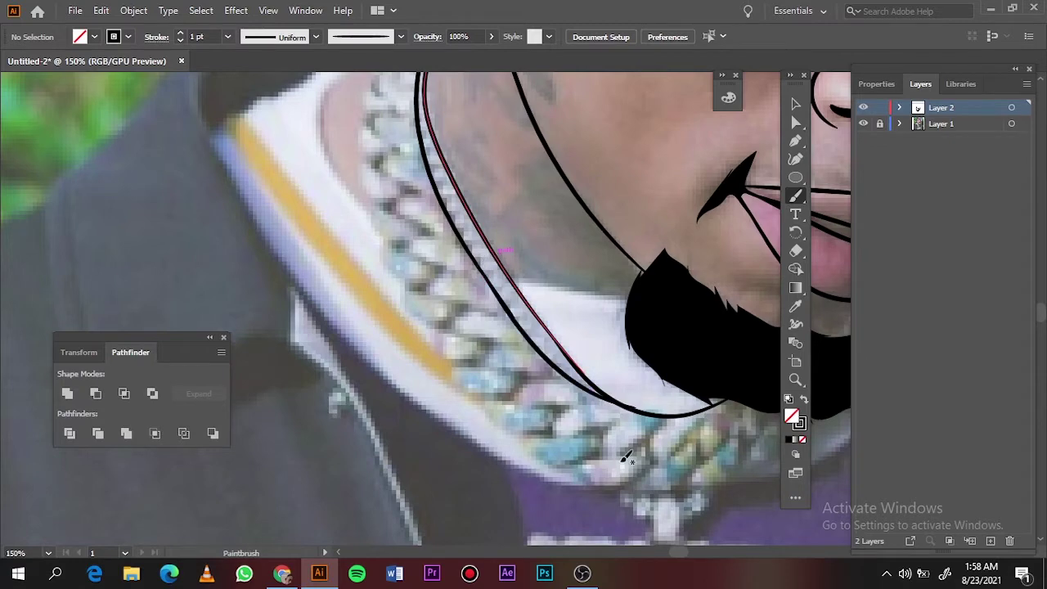
- Fit the artboard and hide the reference photo to check the neck lines
key(ctrl+0)
click(863, 124)
scroll(471, 393, up, 3)
scroll(471, 393, down, 1)
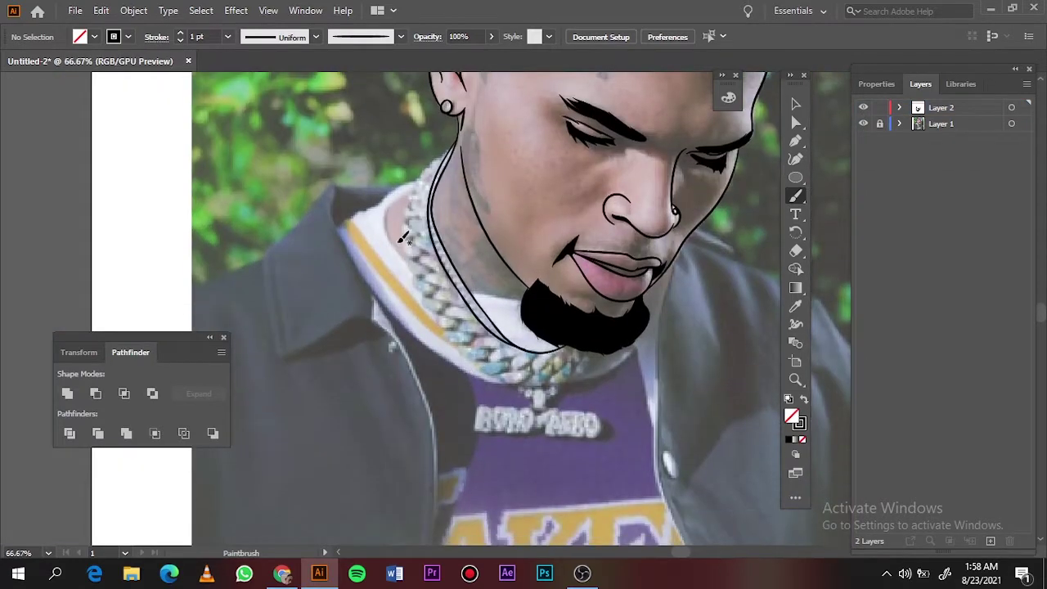
scroll(447, 164, up, 3)
- Draw the first looping petal-shaped chain links beside the neck, refining an inner curve
drag(495, 161, 419, 229)
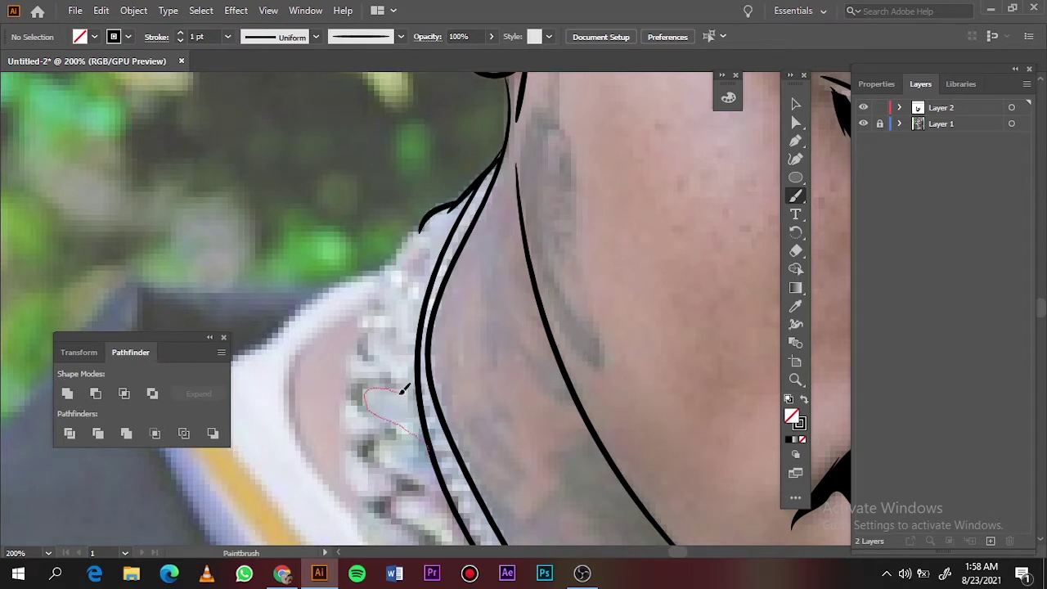
mouse_move(402, 391)
mouse_down()
mouse_move(414, 395)
mouse_move(401, 395)
mouse_up()
mouse_move(397, 343)
mouse_down()
mouse_move(413, 383)
mouse_move(388, 288)
mouse_move(432, 245)
mouse_up()
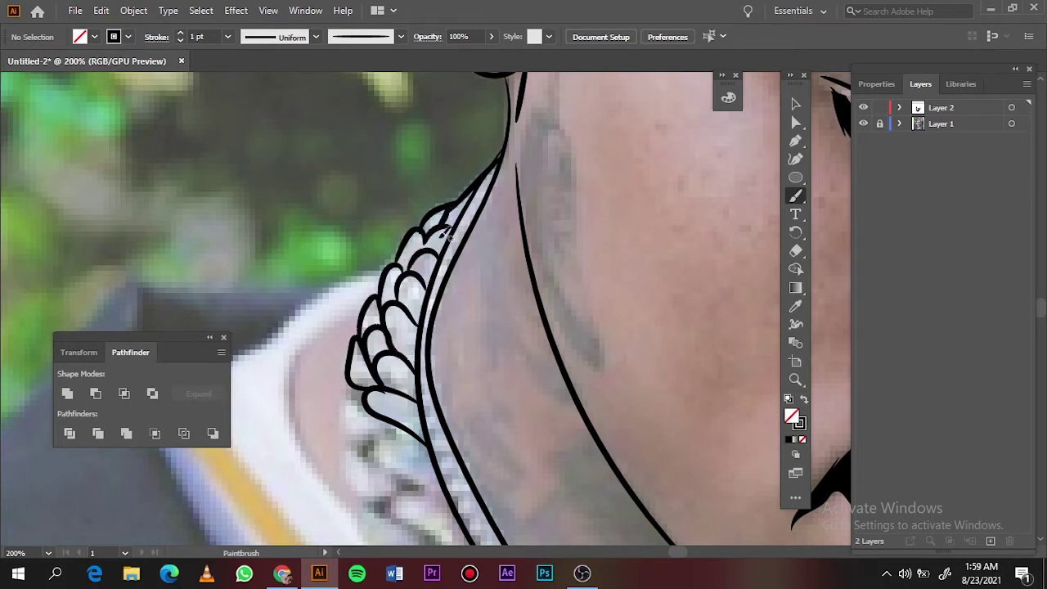
scroll(415, 267, up, 3)
drag(335, 219, 337, 222)
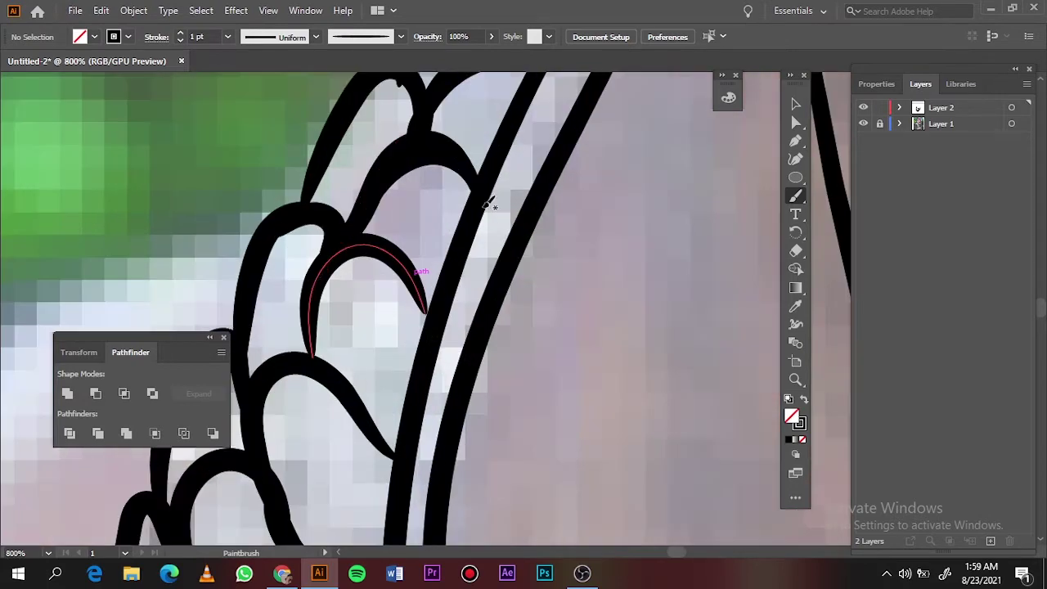
key(ctrl+0)
- Add further petal links one below another, down the chain
scroll(460, 327, up, 5)
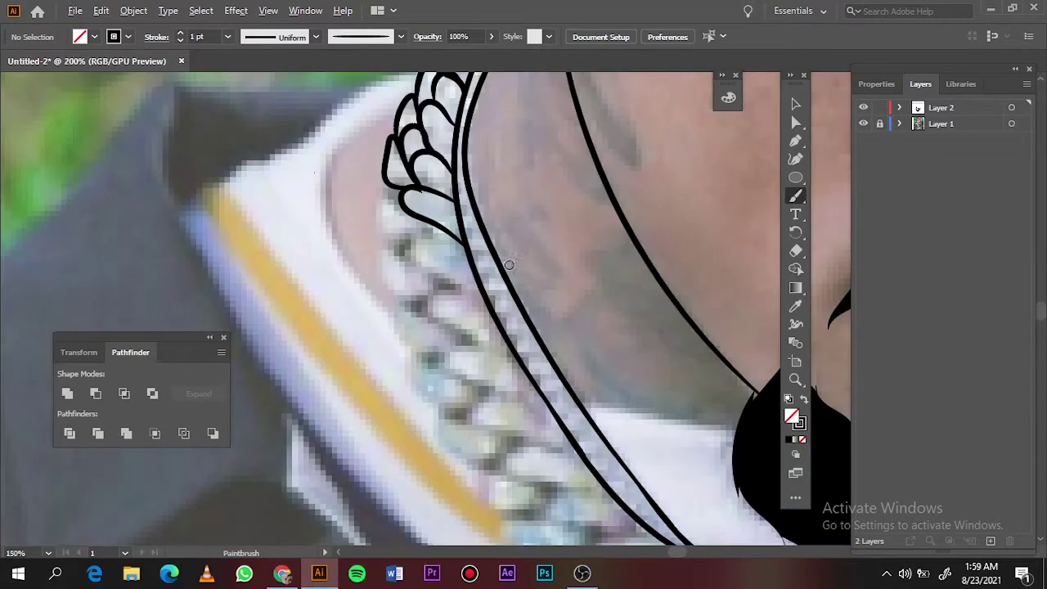
drag(406, 183, 405, 187)
drag(408, 236, 417, 234)
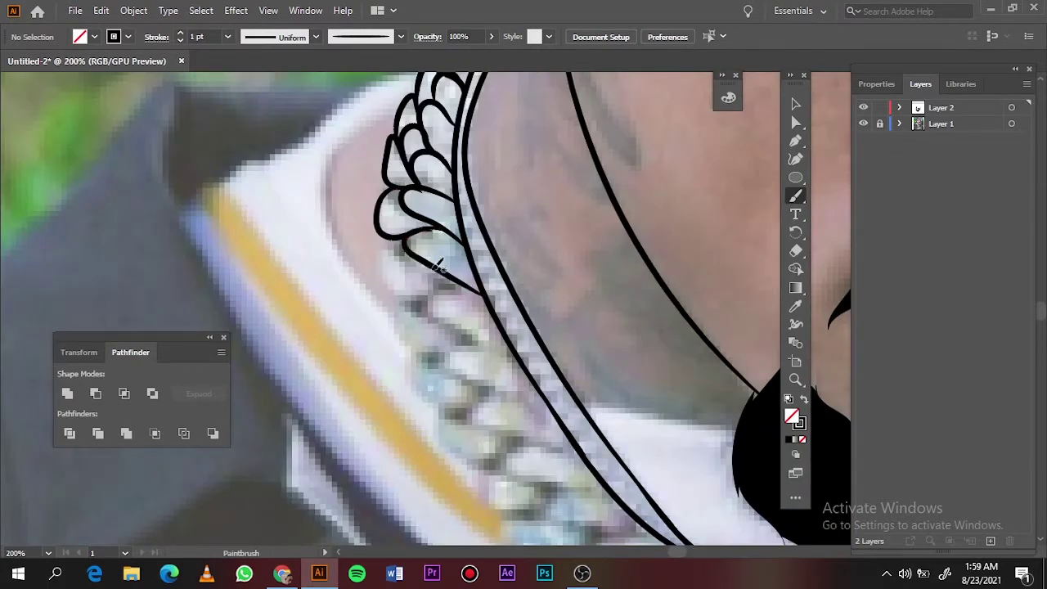
mouse_move(417, 291)
mouse_down()
mouse_move(440, 282)
mouse_move(460, 321)
mouse_move(561, 360)
mouse_up()
scroll(461, 321, up, 1)
scroll(468, 337, up, 1)
- Outline and close two more petal links, then hide the photo to check them
scroll(562, 360, down, 4)
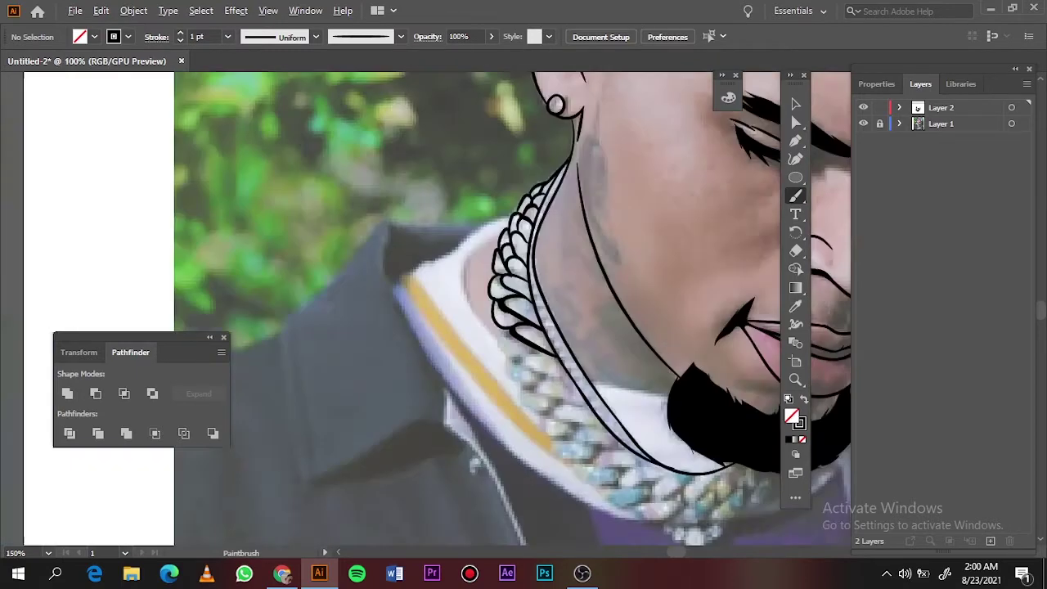
scroll(360, 241, up, 2)
drag(460, 321, 530, 325)
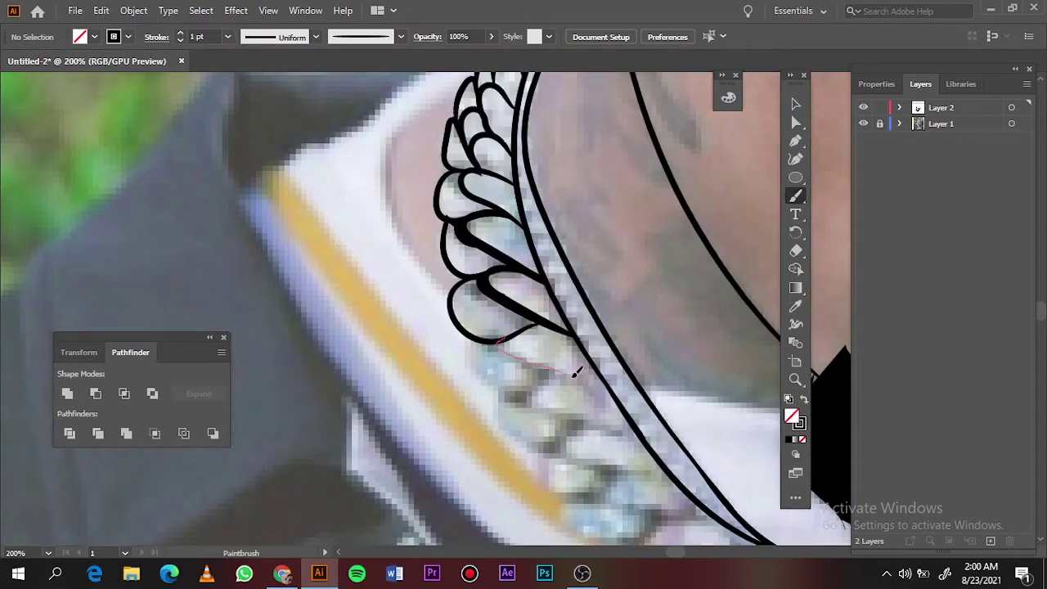
drag(576, 373, 491, 344)
mouse_move(537, 390)
mouse_down()
mouse_move(592, 401)
mouse_move(527, 413)
mouse_up()
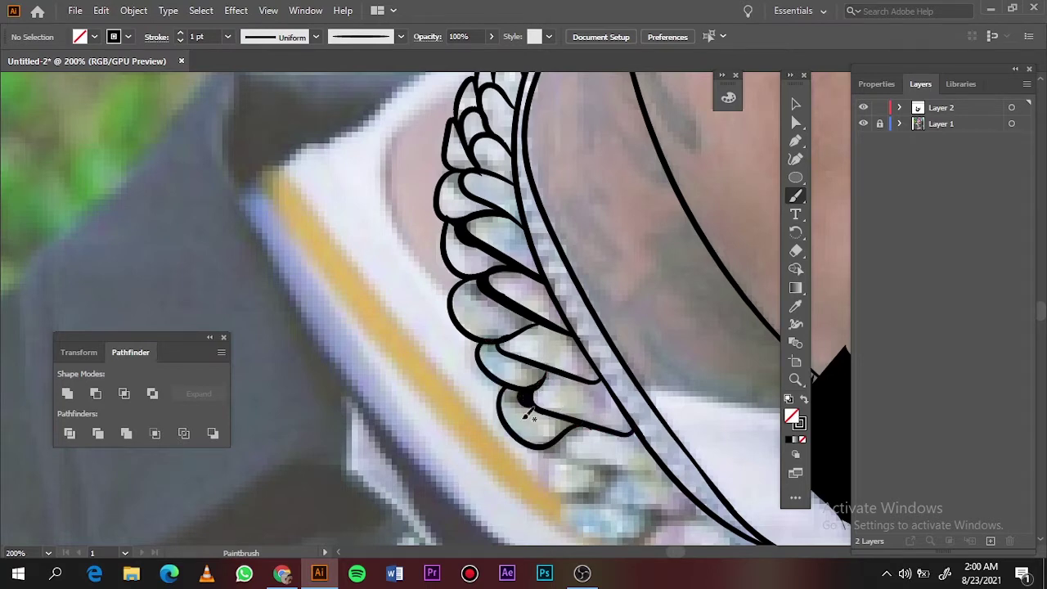
key(ctrl+0)
click(863, 123)
scroll(370, 236, up, 5)
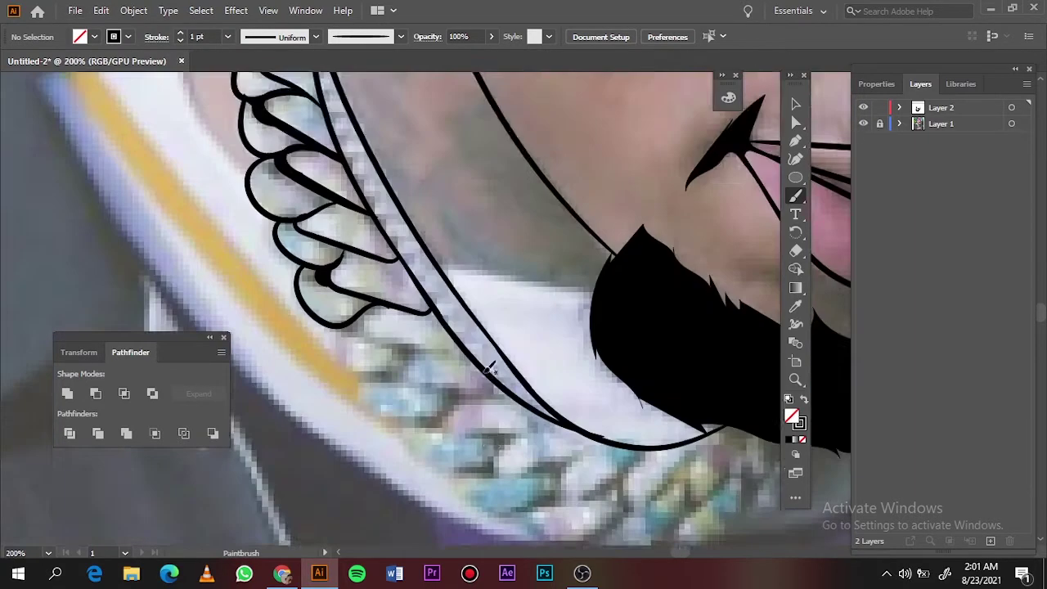
- Outline and close the next petal links further down the chain
drag(452, 253, 452, 256)
mouse_move(320, 260)
mouse_down()
mouse_move(372, 301)
mouse_move(413, 273)
mouse_up()
drag(483, 293, 484, 294)
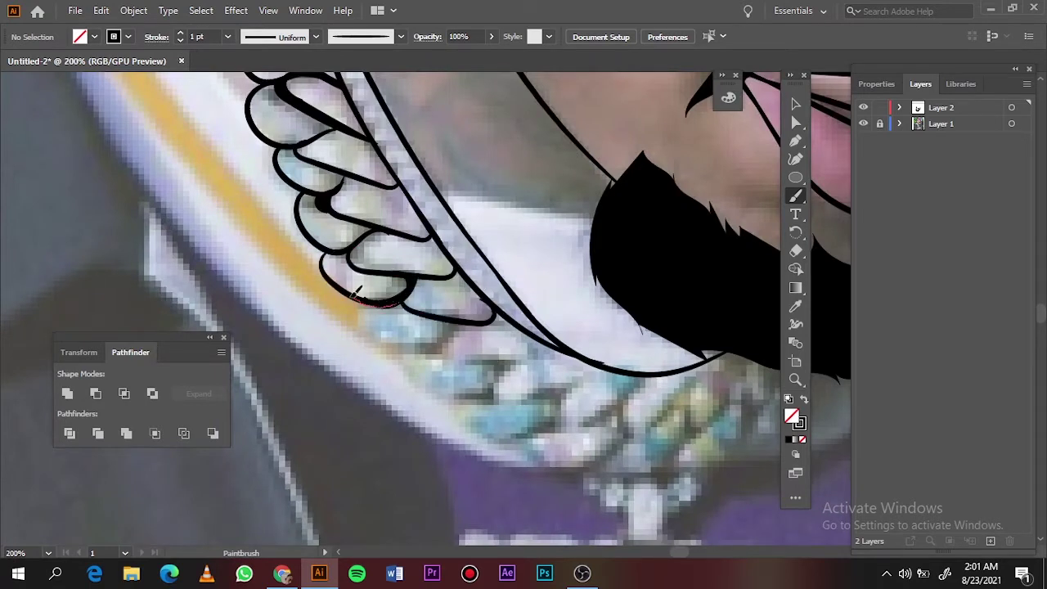
drag(354, 298, 454, 309)
mouse_move(378, 335)
mouse_down()
mouse_move(426, 347)
mouse_move(483, 324)
mouse_up()
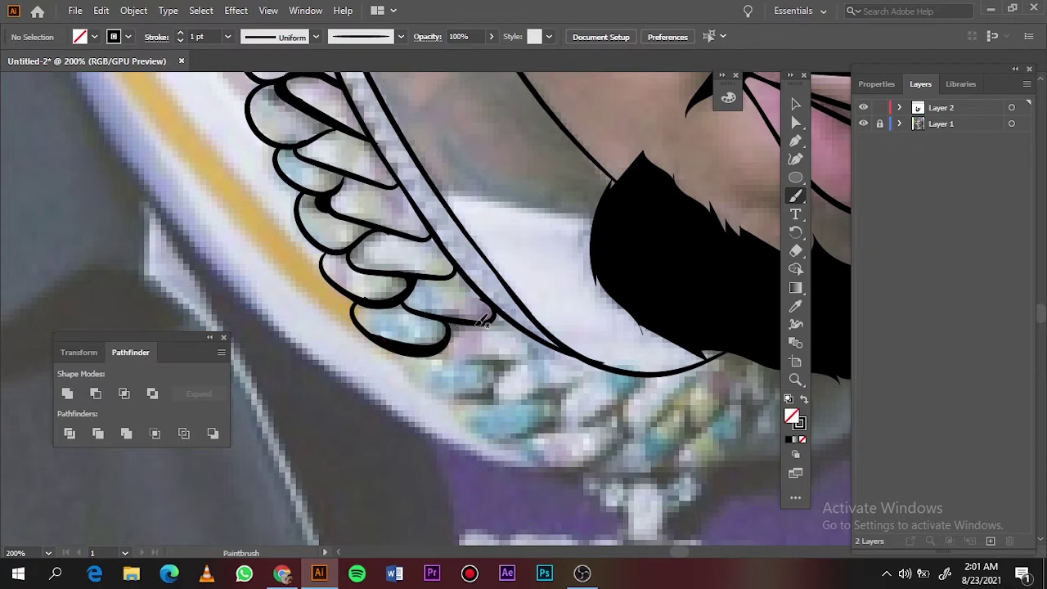
drag(501, 360, 515, 315)
drag(446, 331, 455, 358)
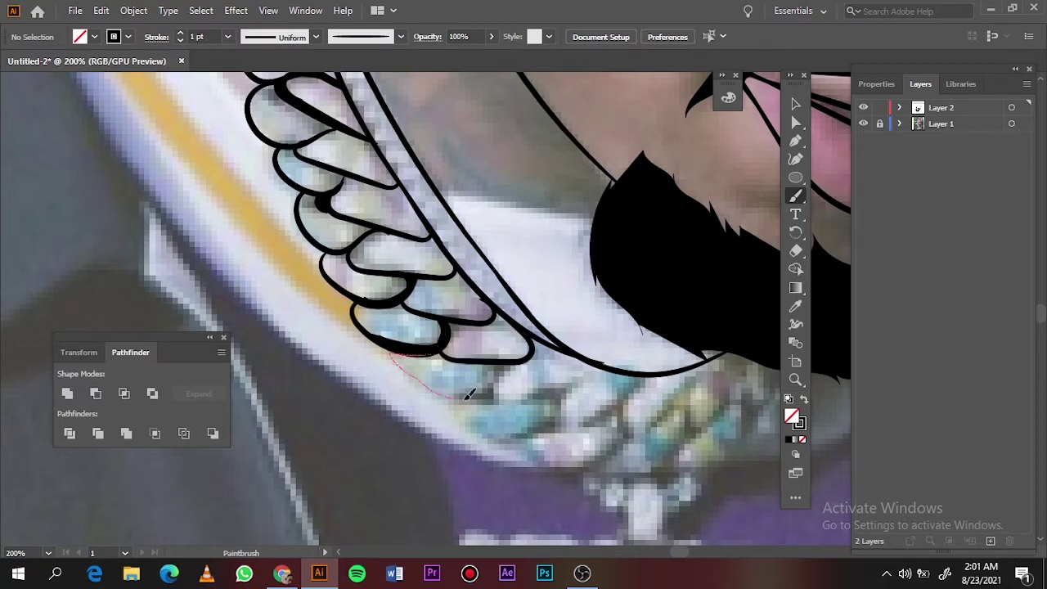
drag(467, 396, 515, 362)
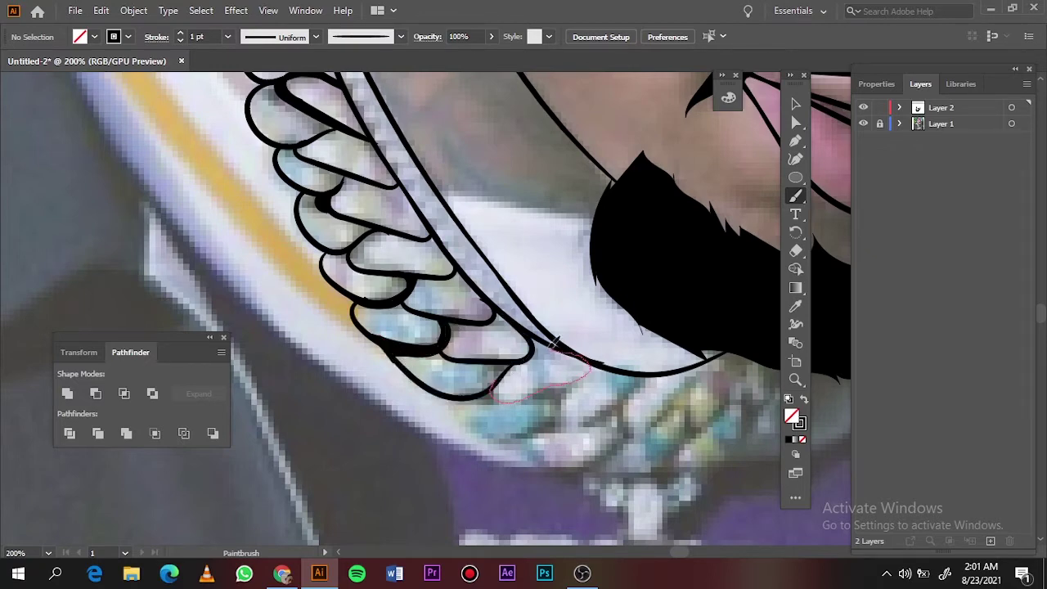
- Draw the last petal link near the pendant, fill a join, and check with the photo hidden
scroll(542, 421, down, 2)
scroll(542, 421, right, 4)
drag(356, 321, 387, 324)
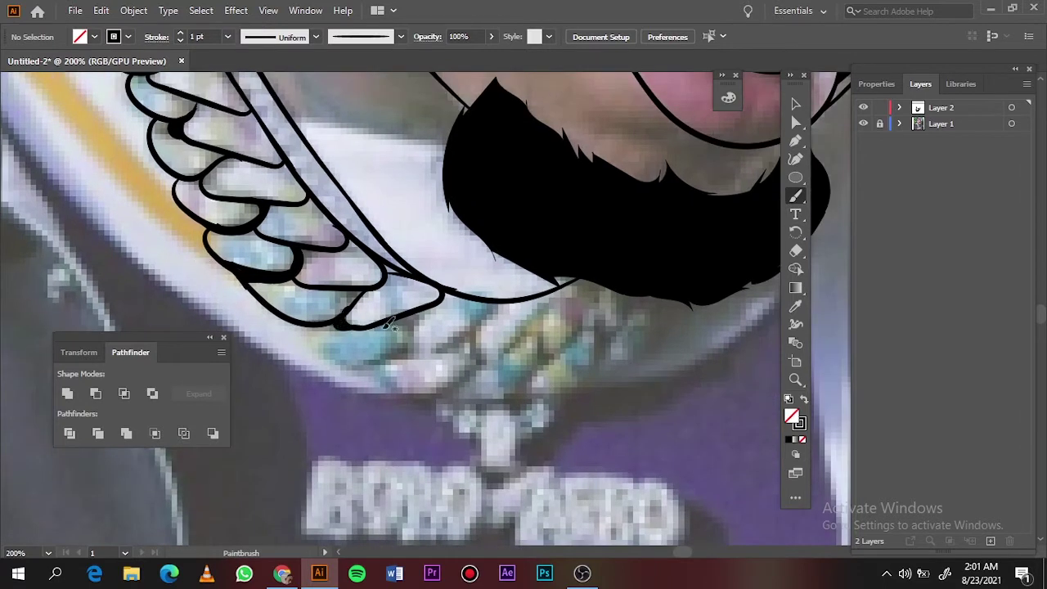
drag(371, 362, 344, 316)
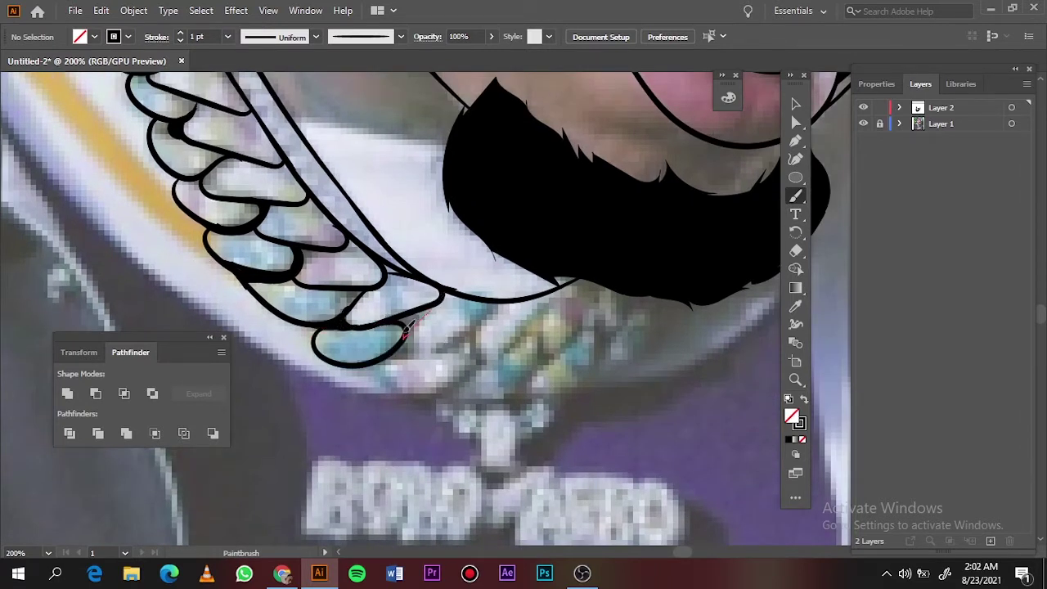
drag(408, 328, 489, 304)
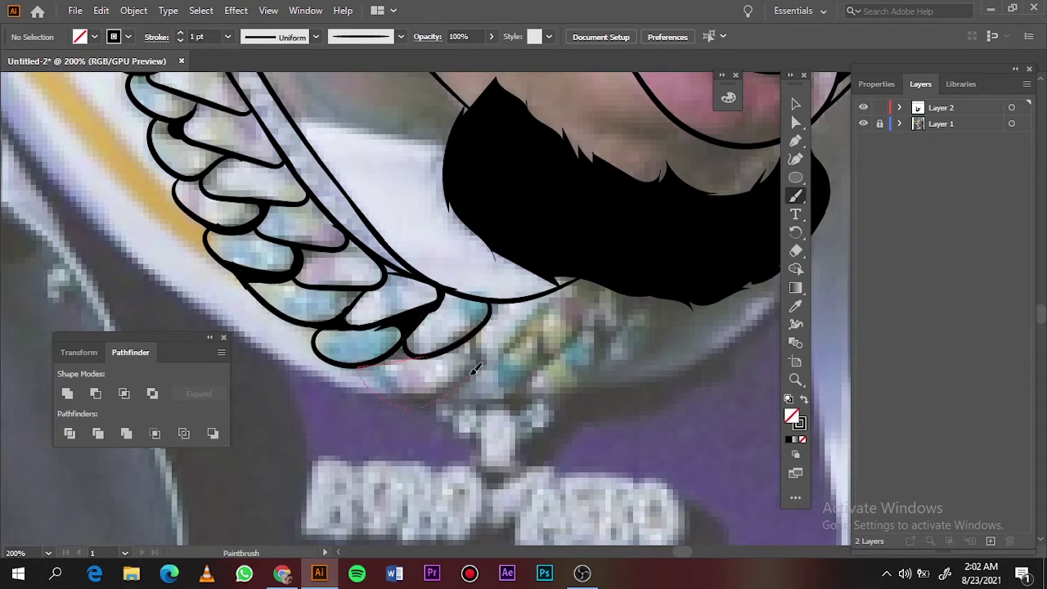
drag(474, 370, 413, 340)
scroll(437, 369, up, 5)
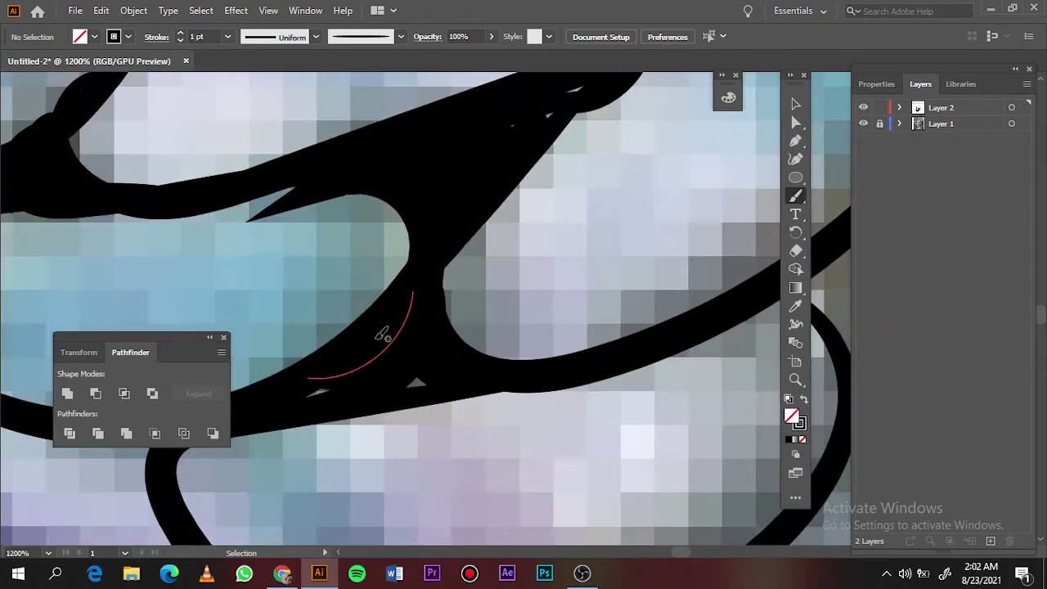
scroll(509, 180, down, 2)
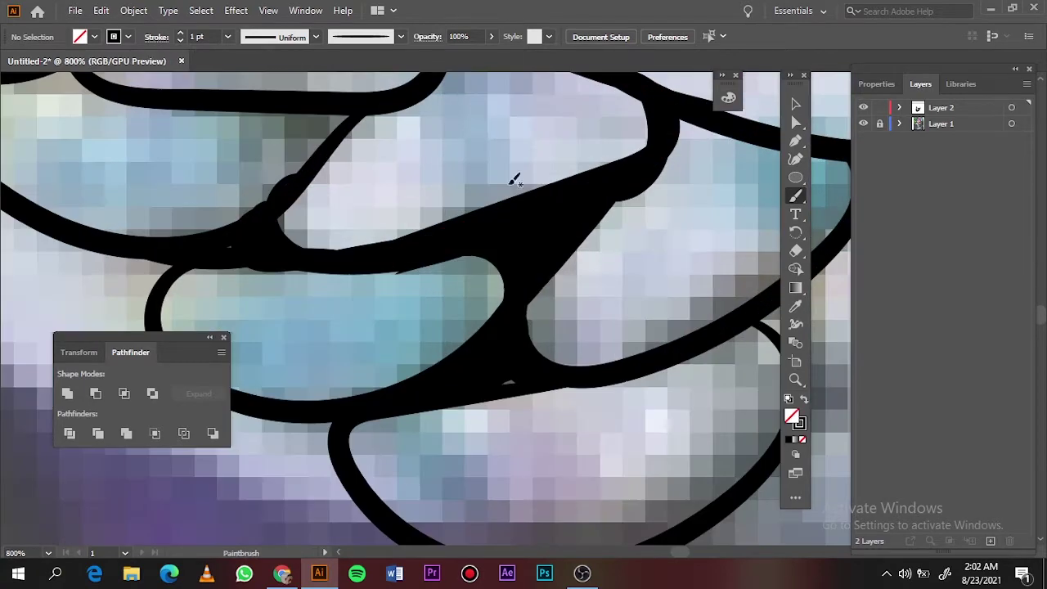
drag(652, 174, 544, 370)
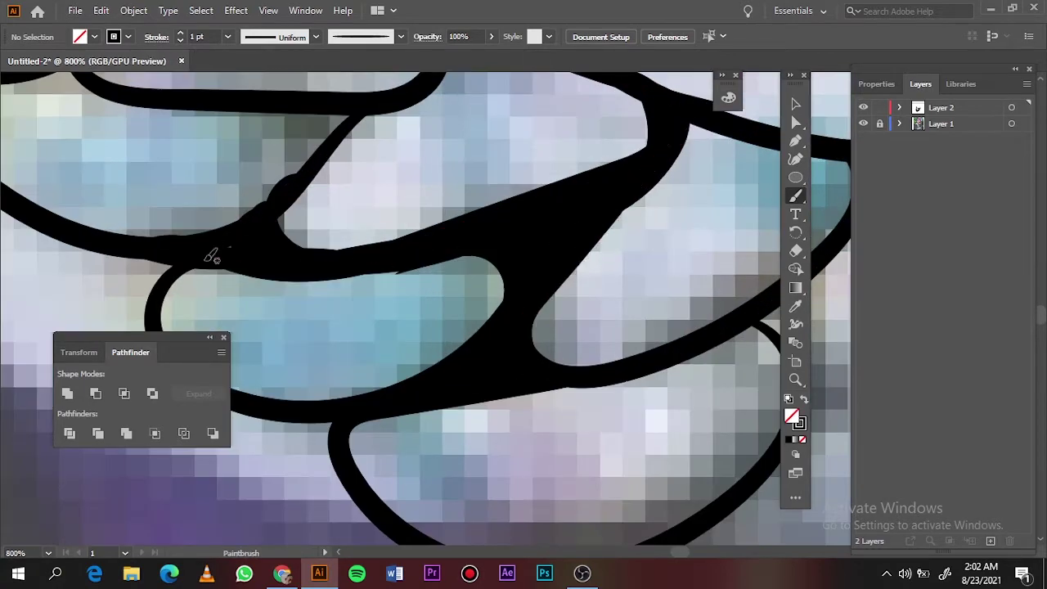
key(ctrl+0)
click(863, 123)
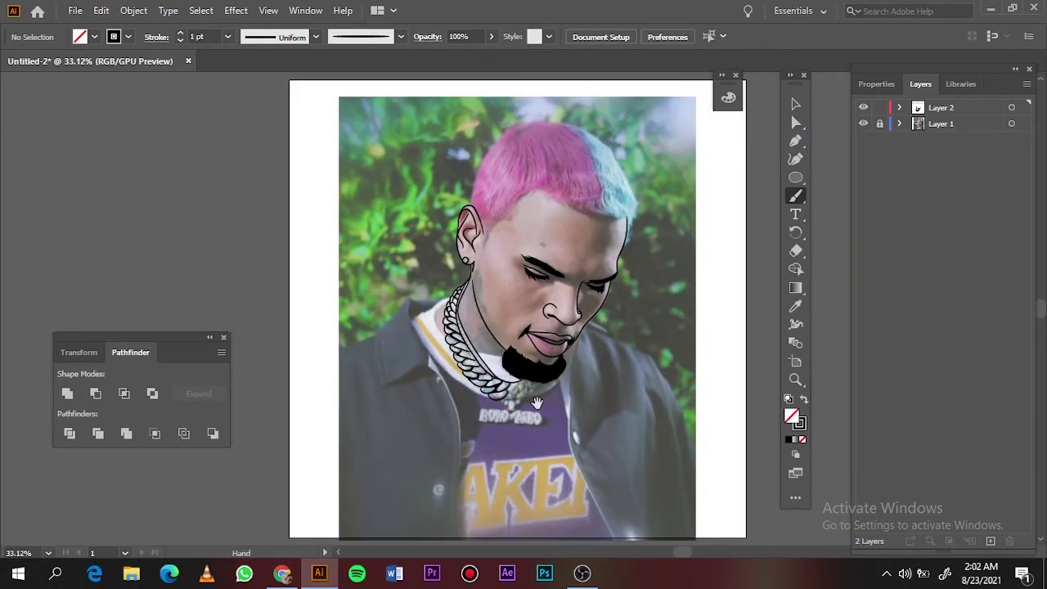
- Extend the curved chain links beneath the beard and thicken one link's edge
scroll(550, 403, up, 5)
drag(370, 315, 404, 270)
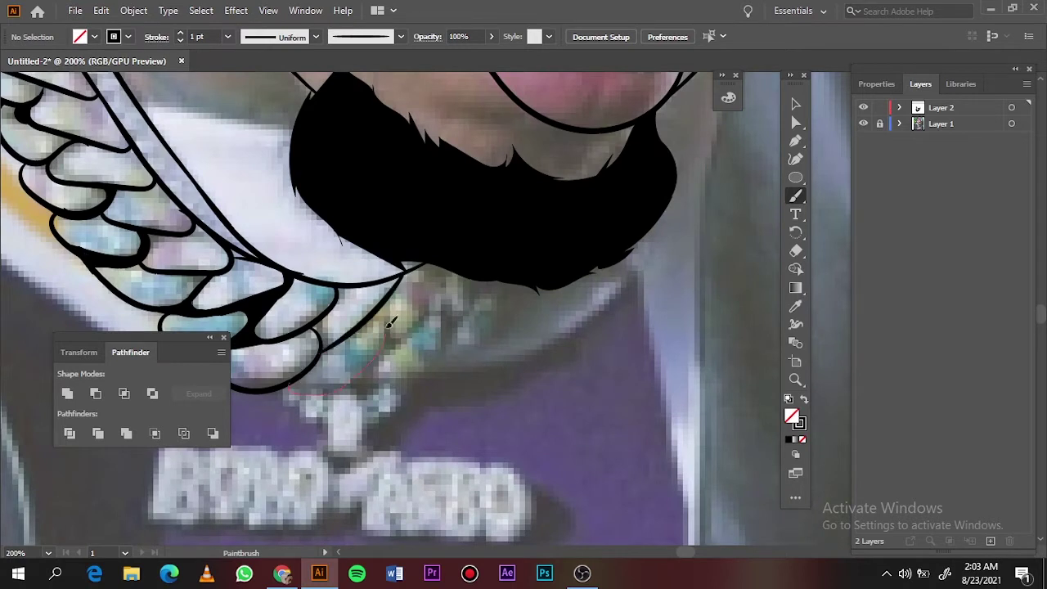
drag(390, 323, 390, 324)
drag(440, 263, 359, 378)
drag(471, 278, 447, 346)
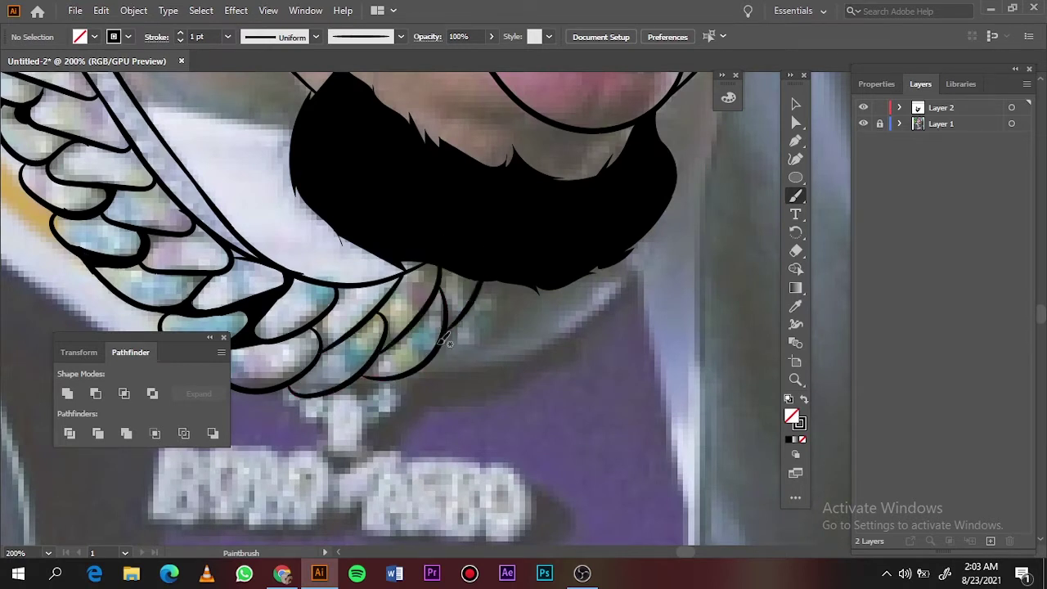
drag(515, 284, 451, 346)
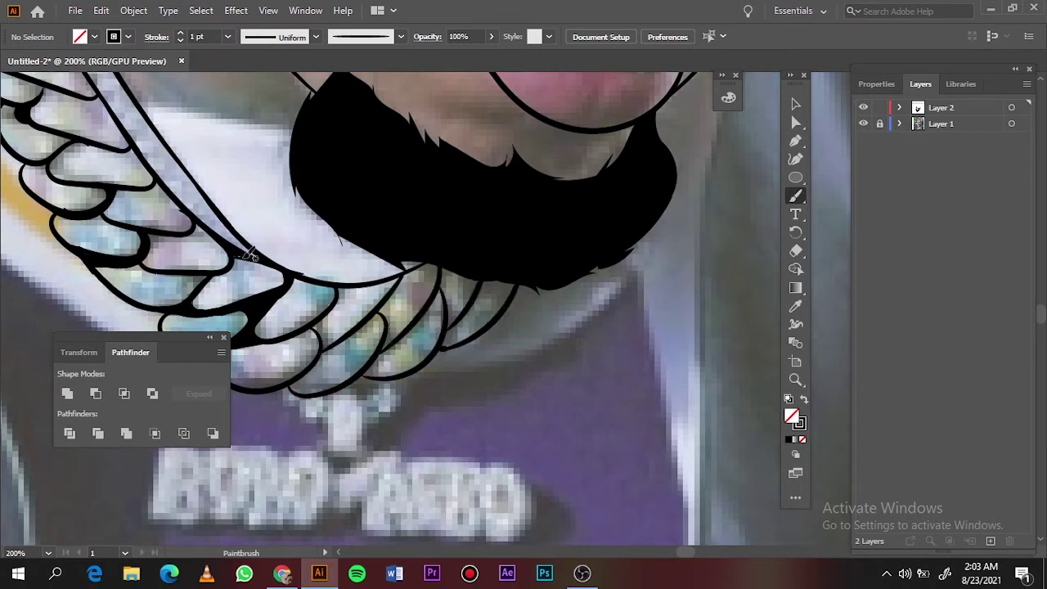
alt+scroll(249, 255, up, 5)
mouse_move(495, 291)
mouse_down()
mouse_move(484, 276)
mouse_move(204, 210)
mouse_up()
key(ctrl+0)
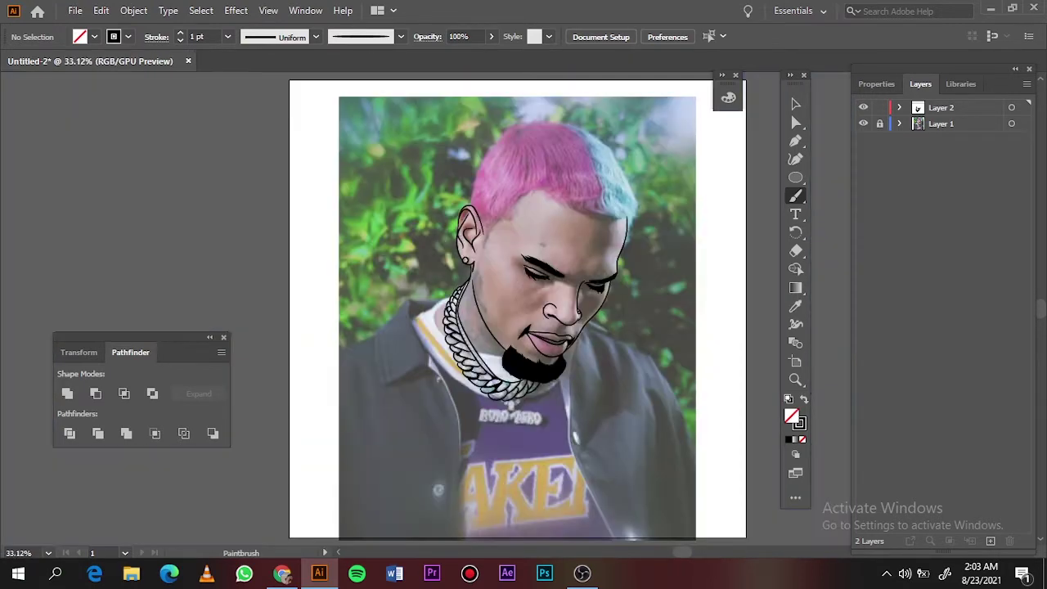
double_click(863, 125)
- Paint a small black mole on the forehead and finish the beard's brush stroke
alt+scroll(488, 296, up, 5)
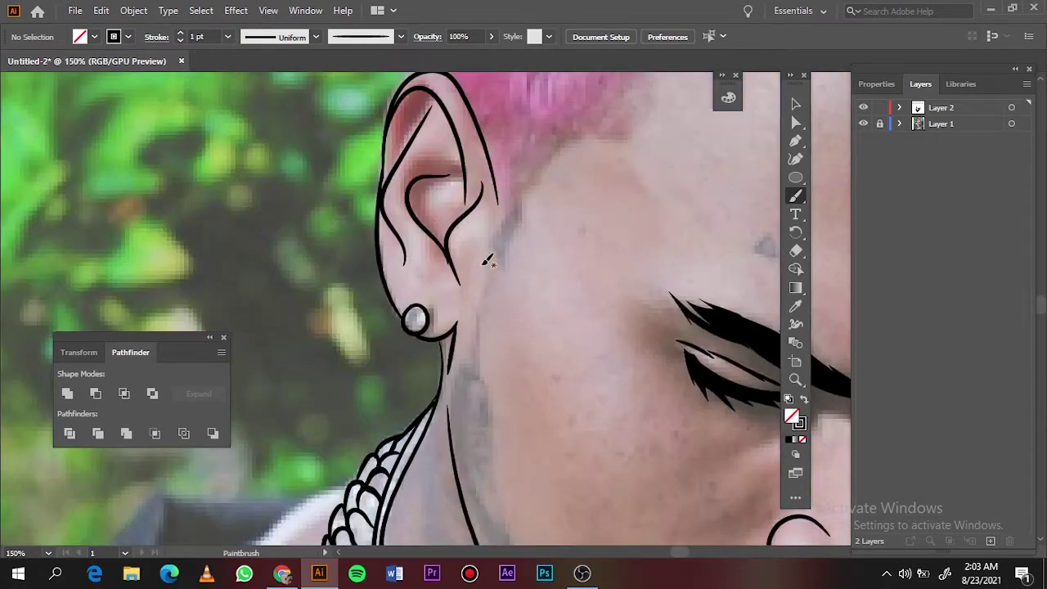
alt+scroll(476, 262, down, 1)
drag(481, 246, 470, 243)
key(ctrl+0)
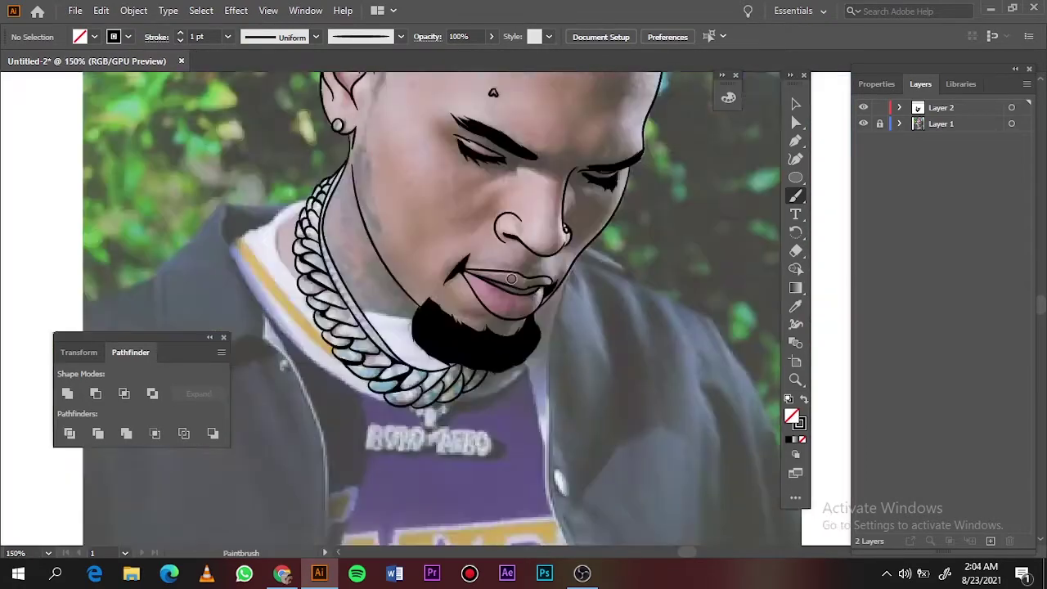
alt+scroll(478, 285, up, 5)
drag(677, 335, 720, 458)
key(ctrl+0)
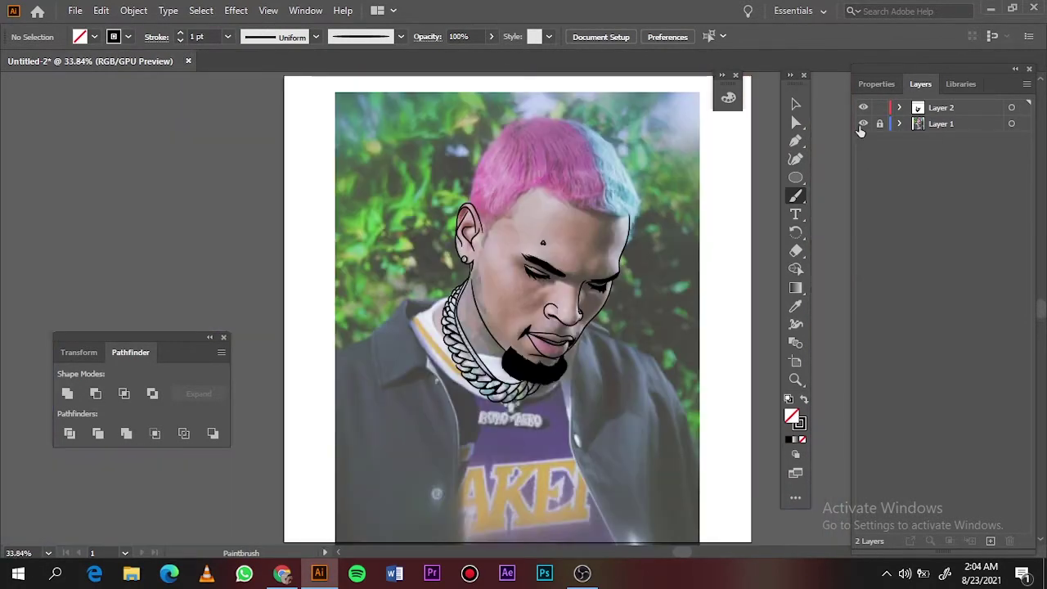
click(863, 125)
- Pencil solid black shadow shapes beside the ear and down the neck
alt+scroll(488, 232, up, 4)
click(805, 400)
key(n)
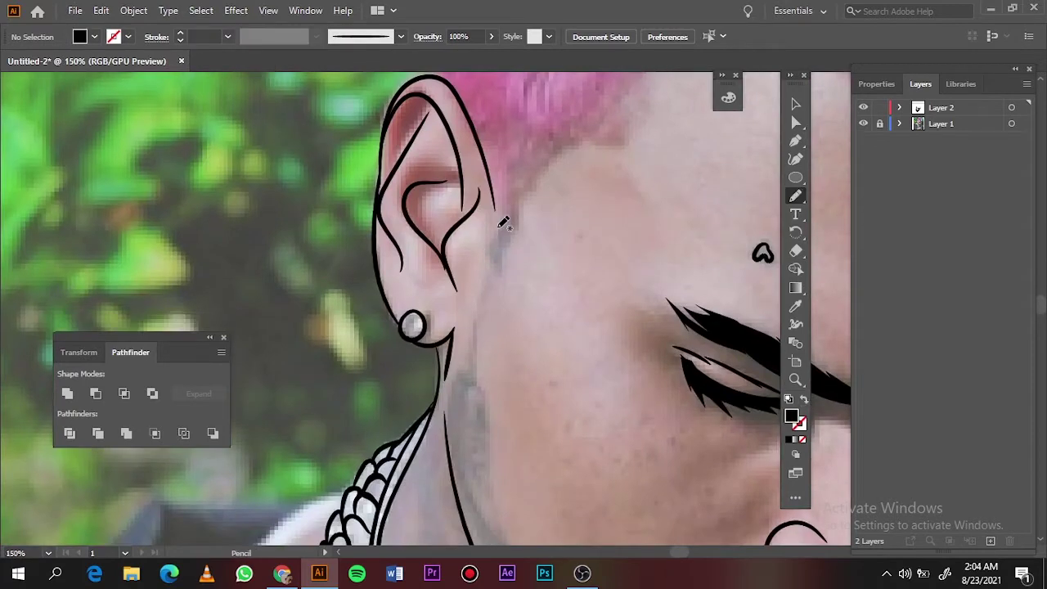
drag(510, 244, 483, 278)
drag(477, 314, 488, 274)
scroll(477, 303, down, 2)
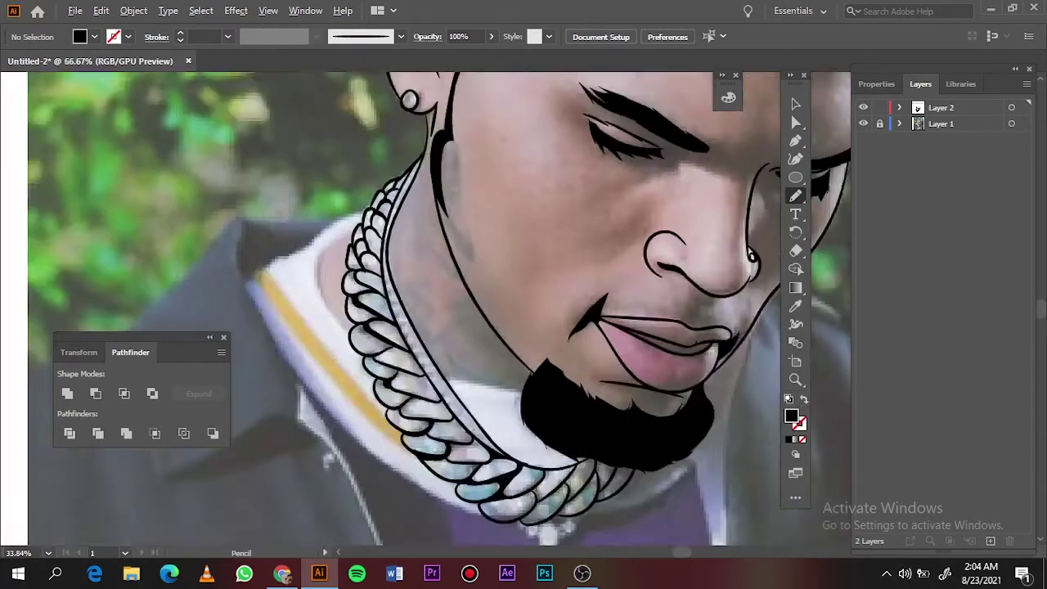
scroll(477, 292, up, 3)
drag(417, 284, 437, 303)
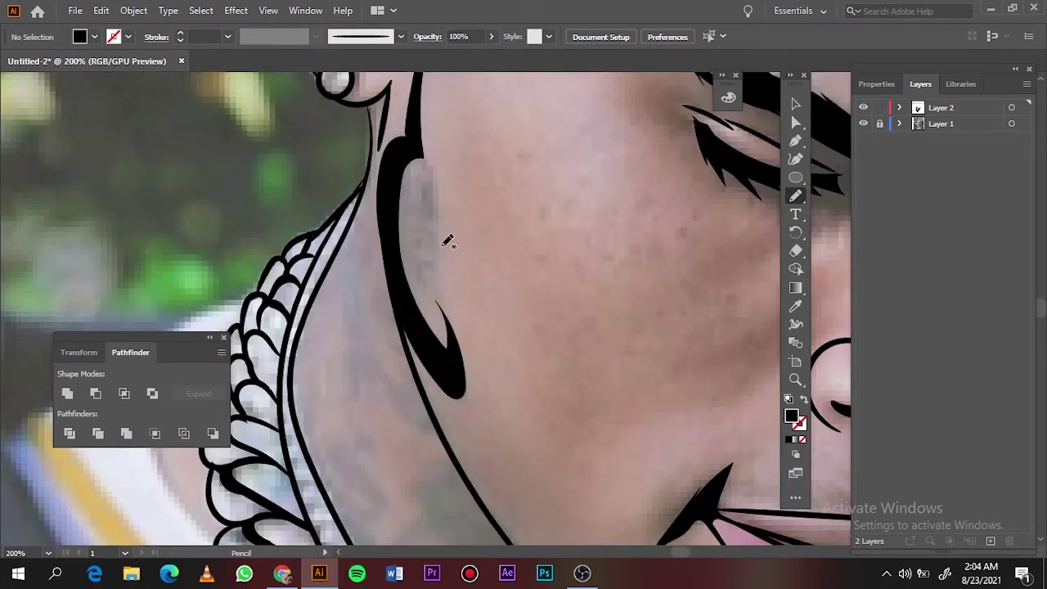
- Brush a curvy 2 pt black stroke beside the ear
key(b)
click(228, 36)
click(238, 132)
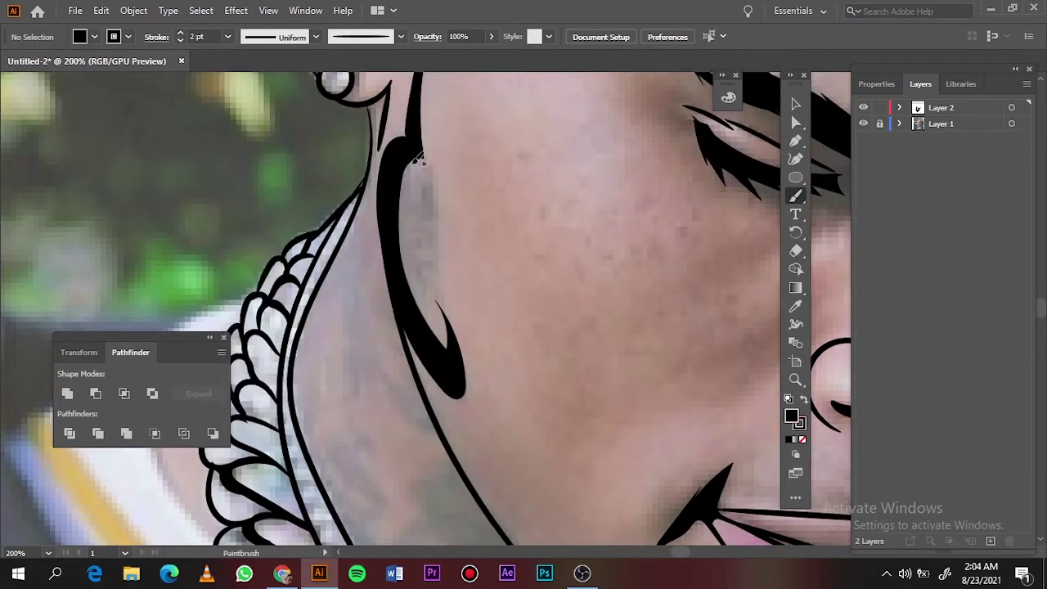
drag(409, 159, 419, 281)
key(ctrl+0)
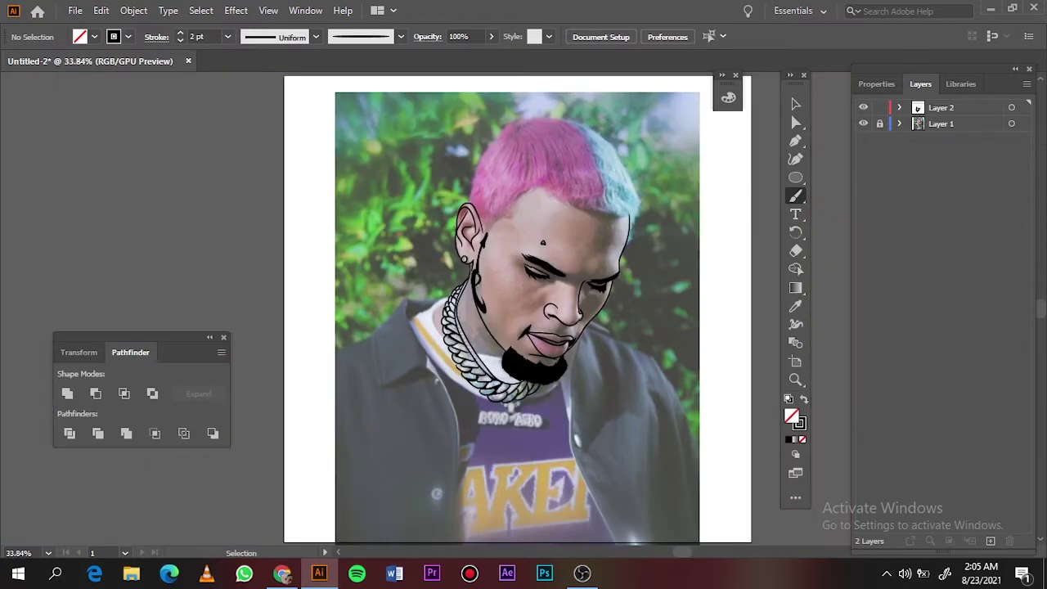
key(shift+x)
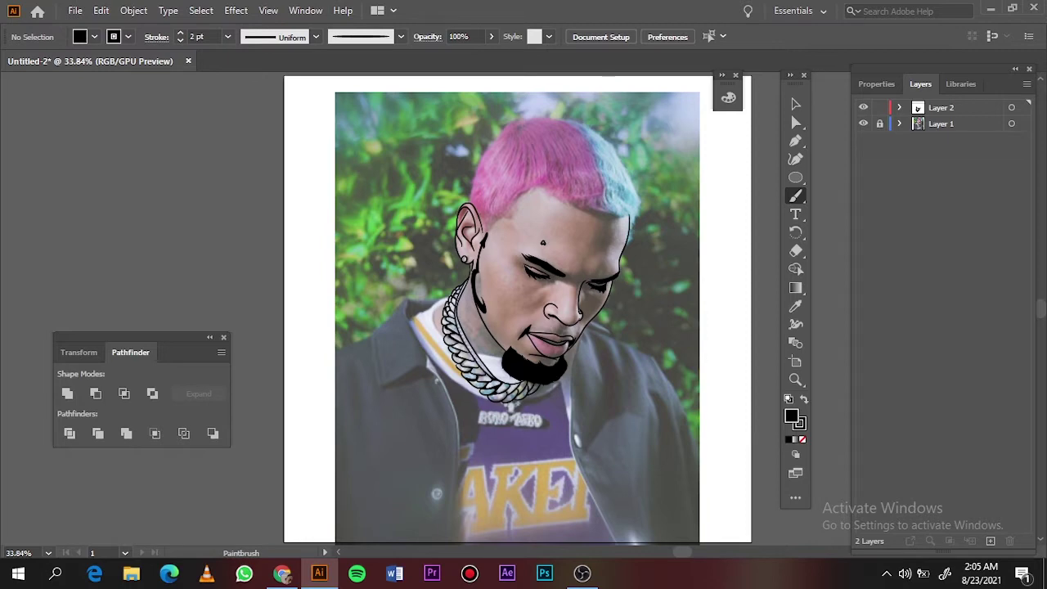
- Outline the earring with brush strokes and review it with the reference photo hidden
alt+scroll(306, 86, up, 3)
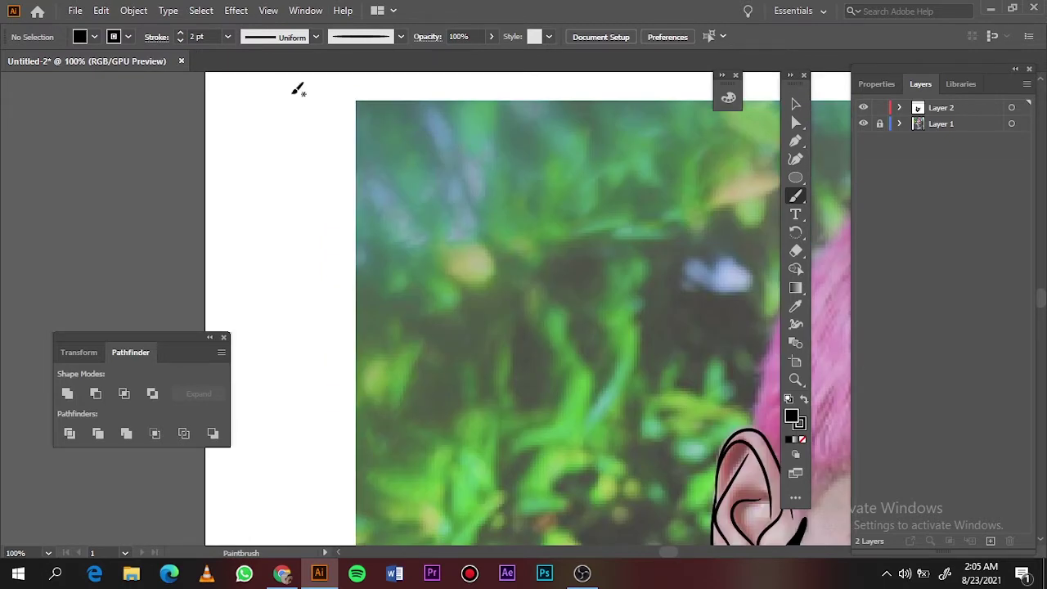
scroll(144, 325, down, 5)
scroll(557, 346, right, 8)
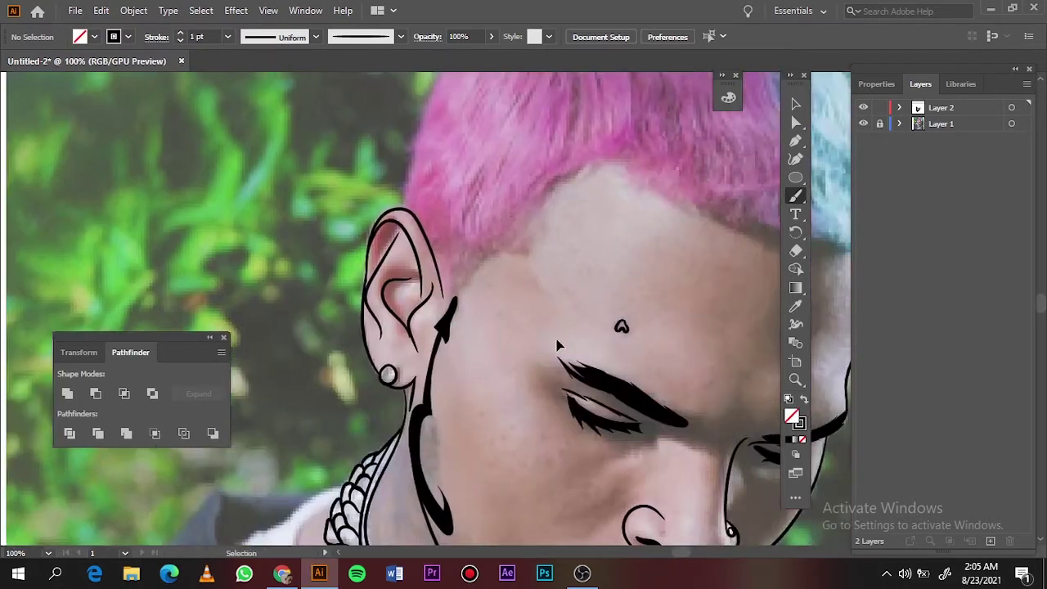
scroll(557, 346, right, 5)
alt+scroll(401, 388, up, 2)
mouse_move(375, 343)
mouse_down()
mouse_move(379, 254)
mouse_move(374, 297)
mouse_move(354, 328)
mouse_up()
key(ctrl+0)
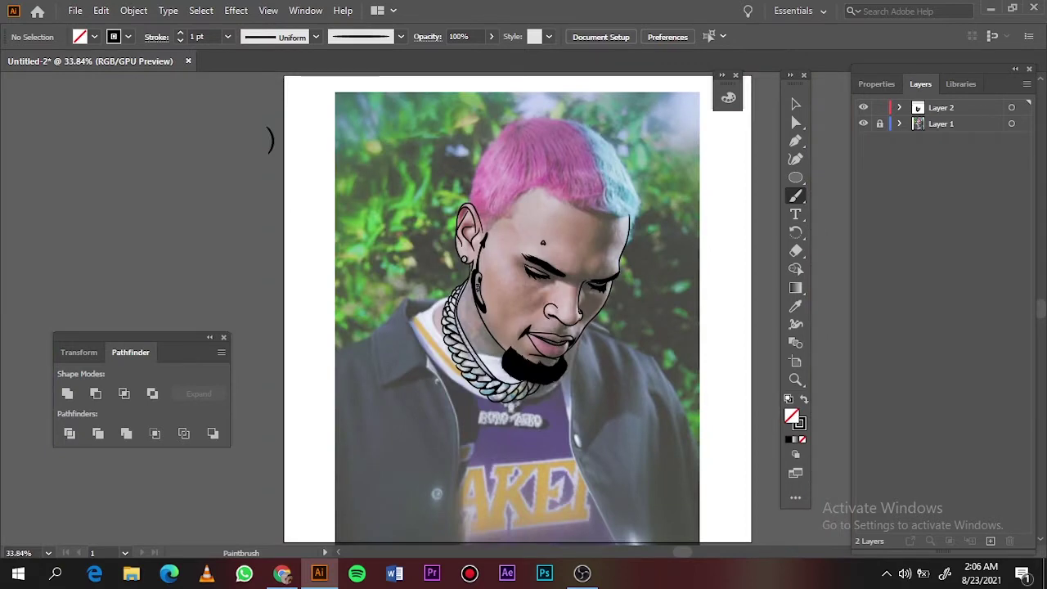
scroll(489, 302, up, 5)
mouse_move(491, 203)
mouse_down()
mouse_move(531, 283)
mouse_move(479, 281)
mouse_up()
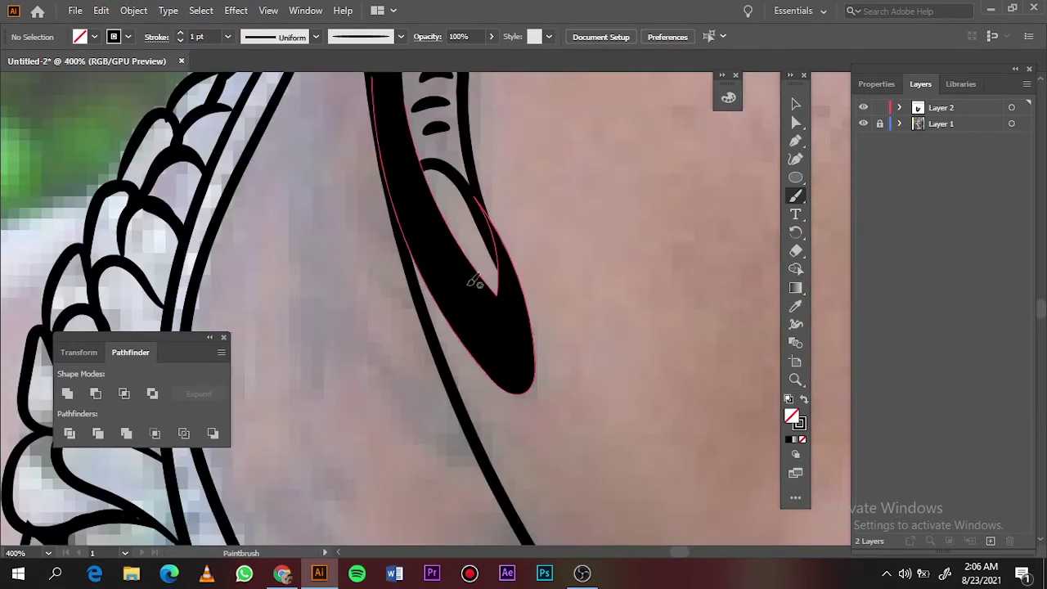
key(ctrl+0)
click(864, 124)
- With 2 pt brush strokes, thicken the black shape left of the earring
scroll(482, 298, down, 1)
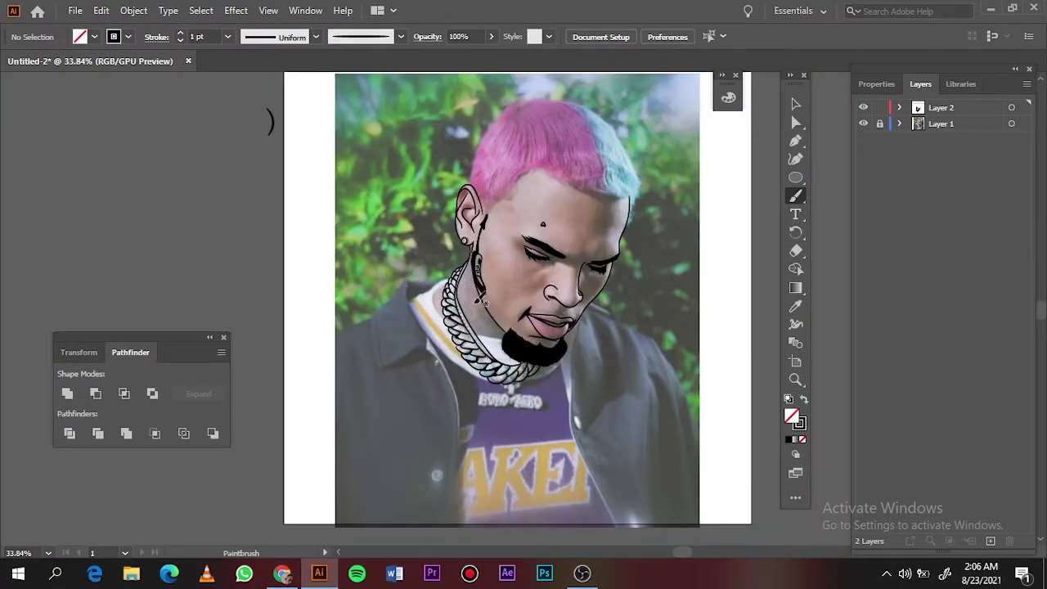
scroll(482, 299, up, 4)
click(228, 37)
click(246, 119)
drag(472, 302, 406, 282)
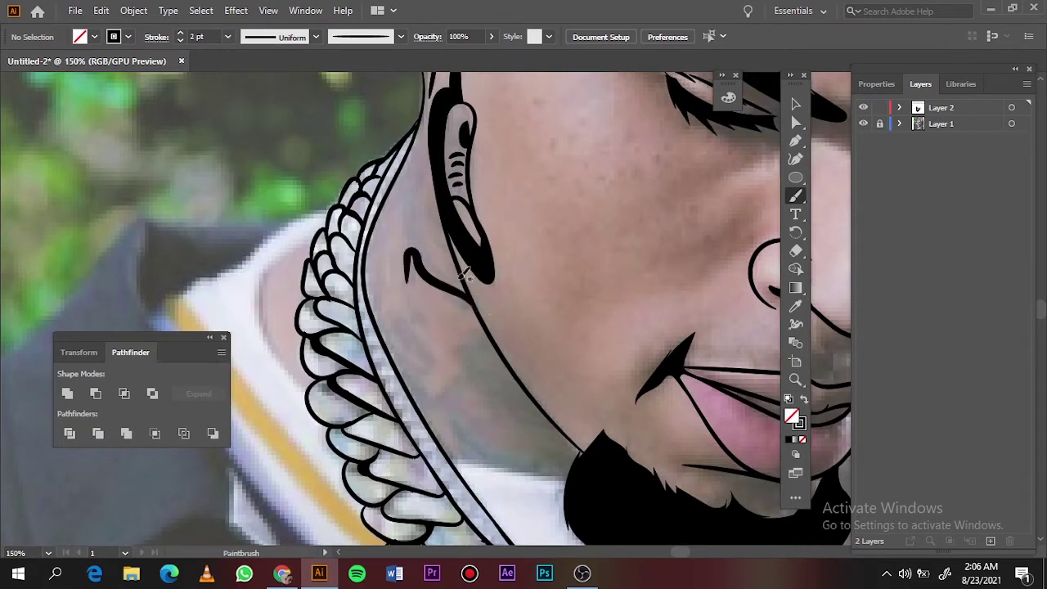
drag(432, 163, 432, 165)
drag(462, 276, 417, 176)
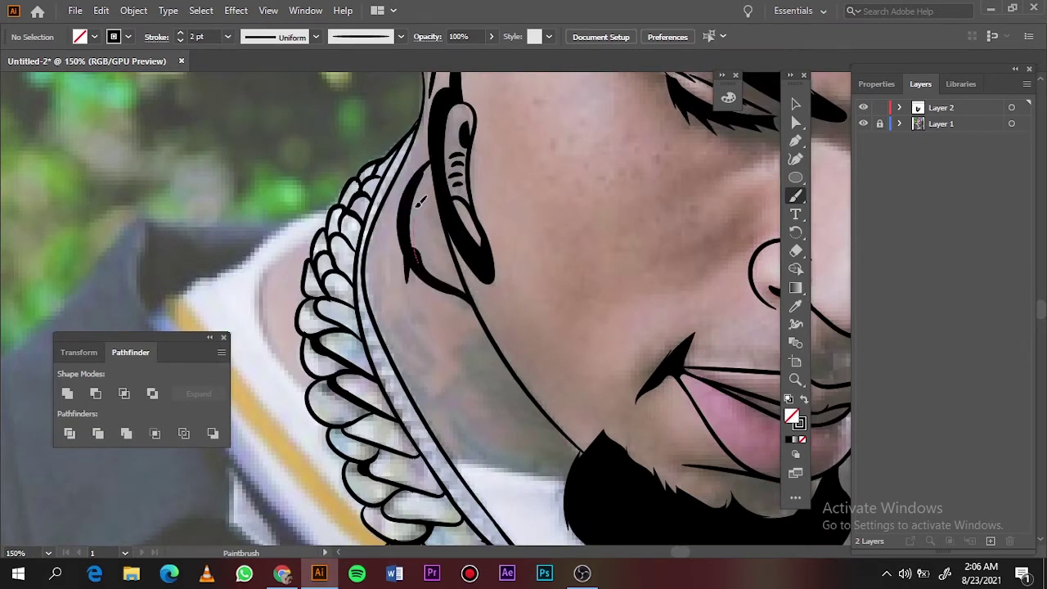
mouse_move(463, 254)
mouse_down()
mouse_move(419, 156)
mouse_move(429, 178)
mouse_up()
- Pencil solid black shadows joining the neck line, around the lower loop and below the chin
key(n)
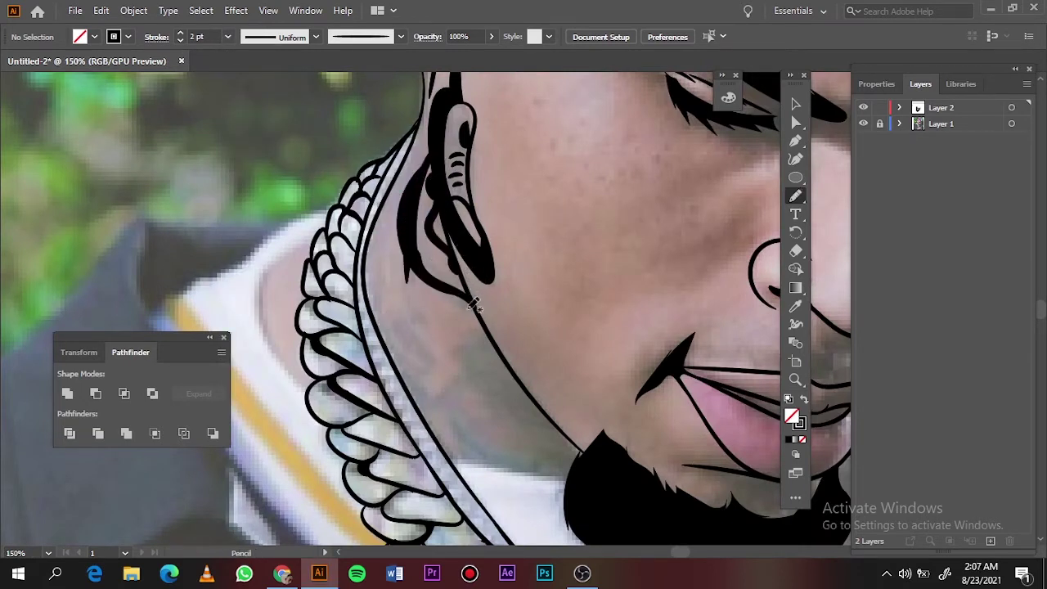
key(shift+x)
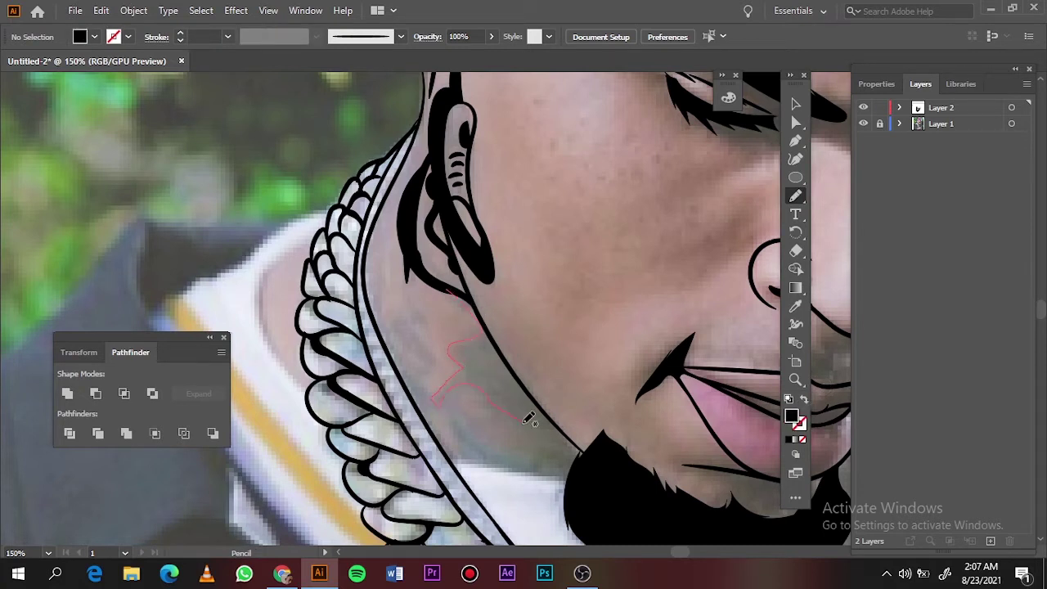
drag(584, 449, 481, 308)
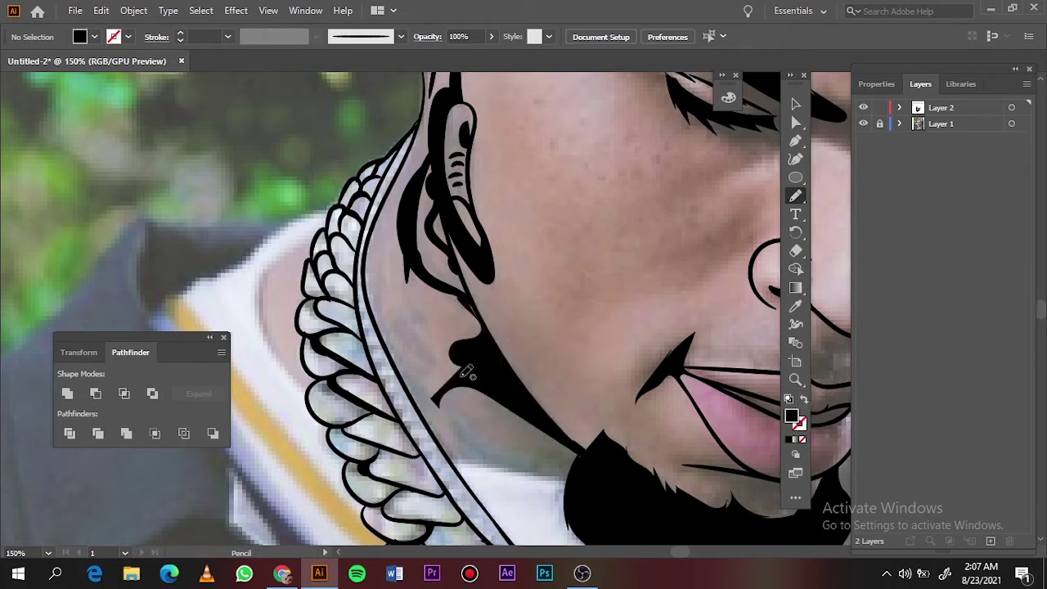
drag(544, 448, 441, 402)
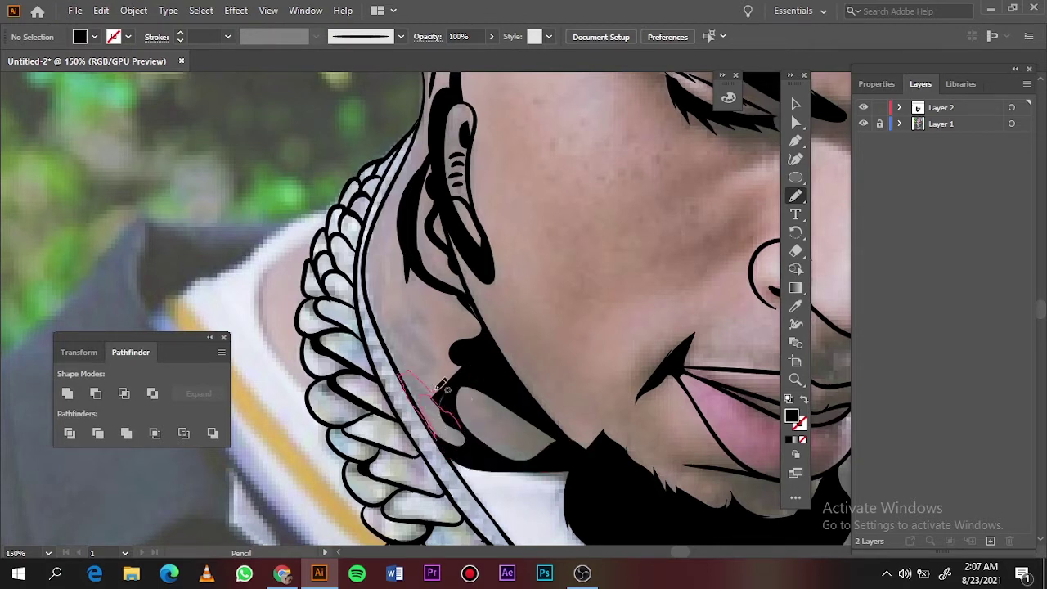
drag(442, 435, 409, 377)
- Brush an outlined stroke on the neck shadow and view the whole portrait
key(b)
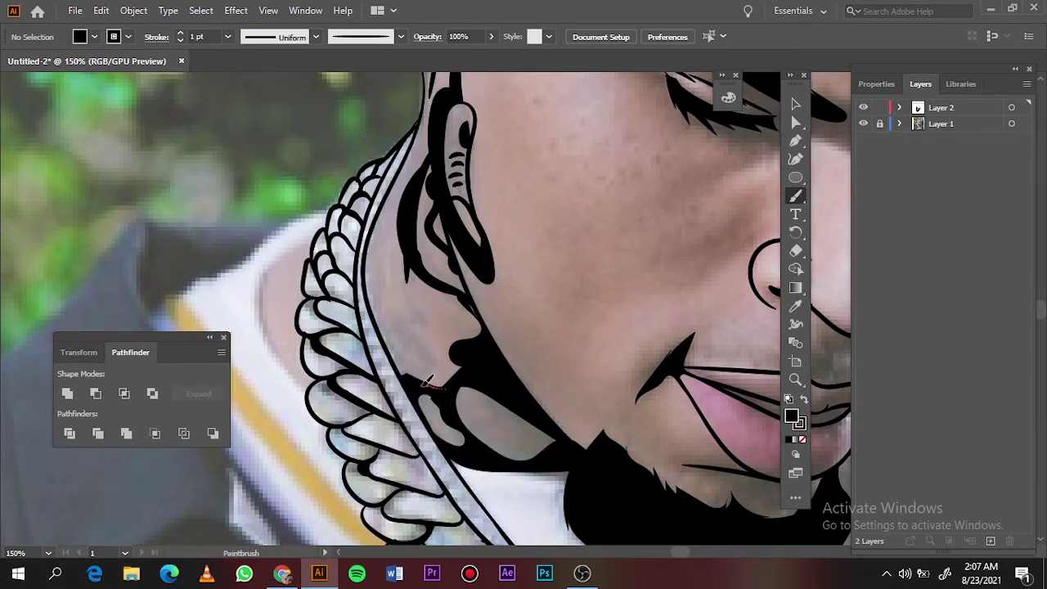
key(shift+x)
drag(401, 366, 385, 337)
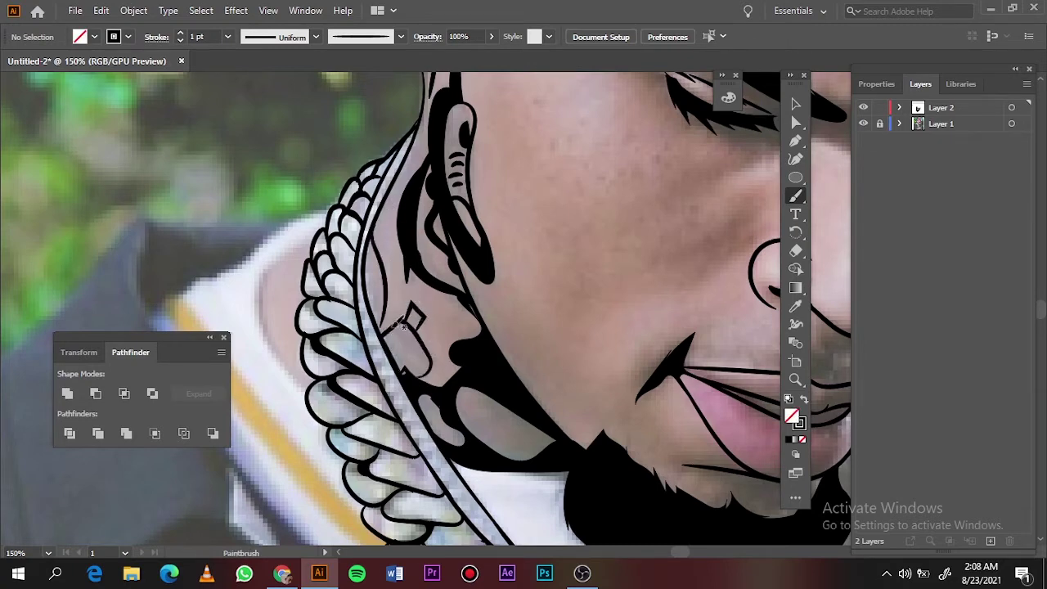
key(ctrl+0)
- Paint thin 0.5 pt brush lines along the jaw edge under the beard
click(863, 123)
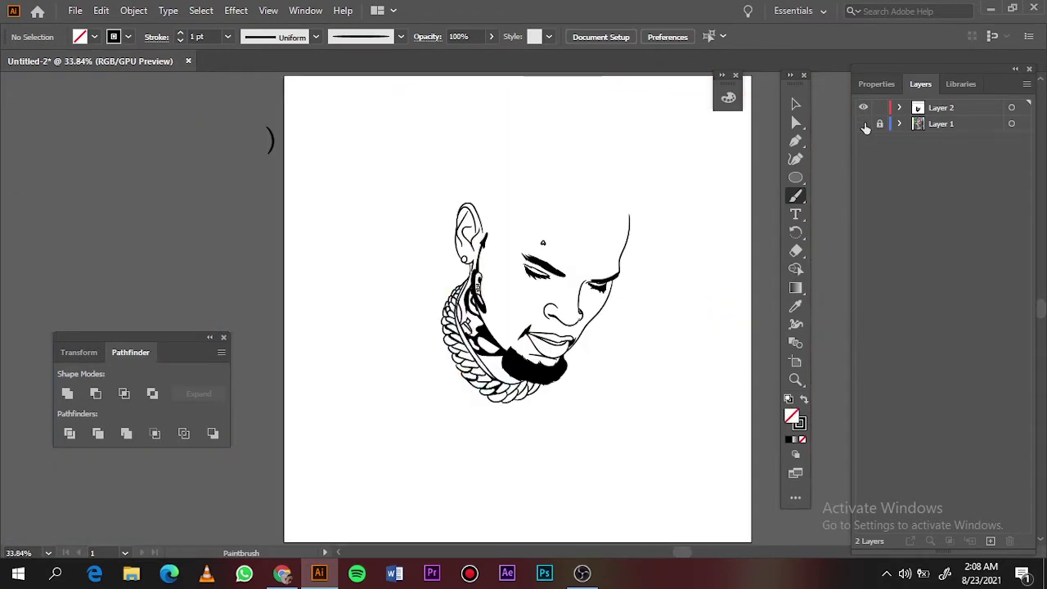
scroll(245, 221, up, 5)
drag(324, 268, 566, 283)
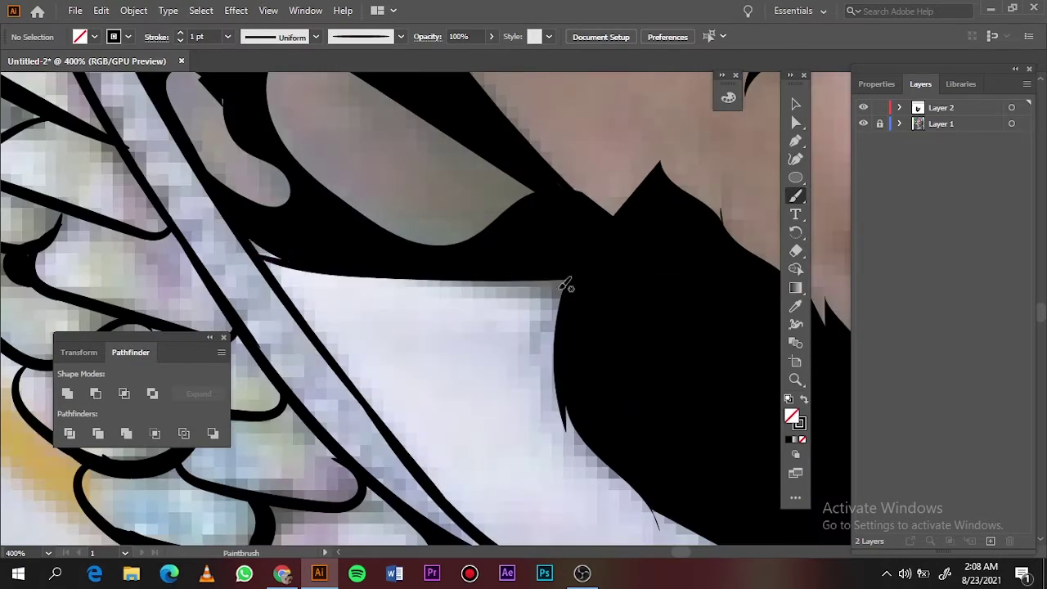
click(228, 36)
click(245, 72)
drag(339, 299, 657, 266)
drag(311, 299, 524, 309)
- Cancel the accidental Open dialog, fit the artboard, and toggle the reference photo
key(ctrl+o)
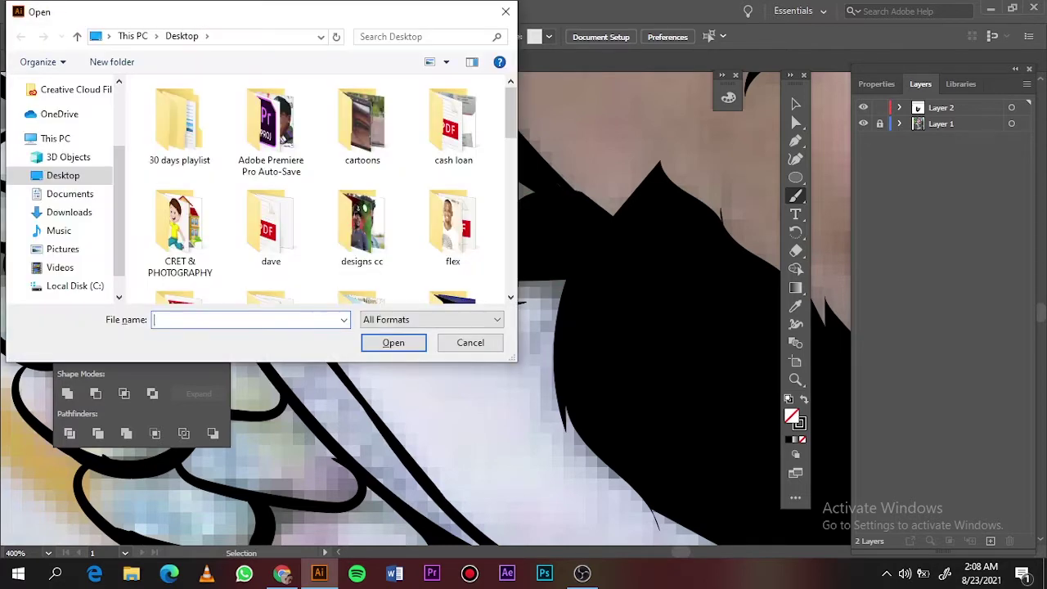
click(473, 342)
key(ctrl+0)
click(864, 124)
click(864, 124)
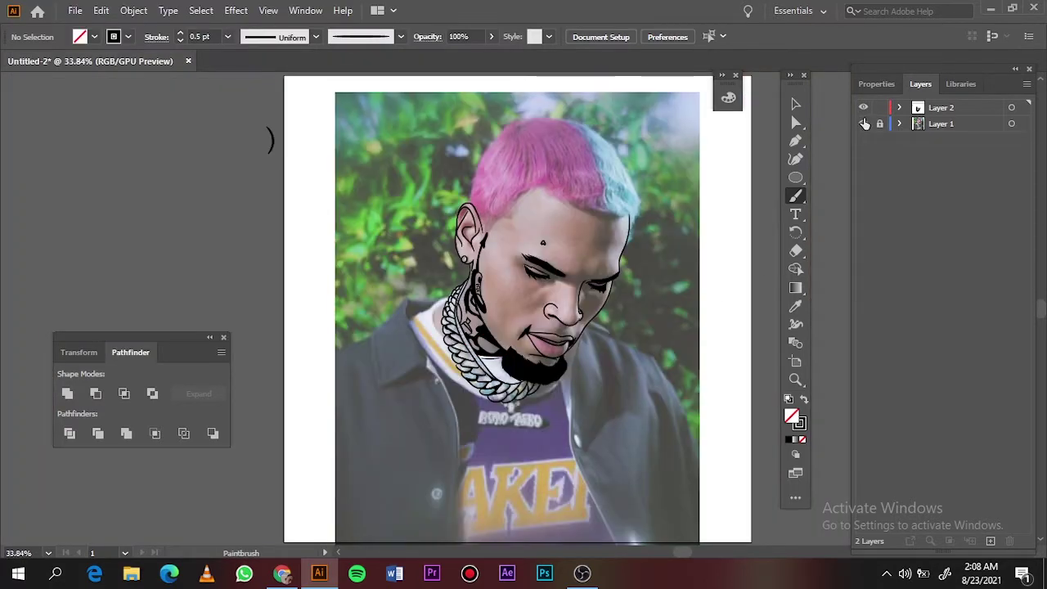
scroll(503, 372, up, 5)
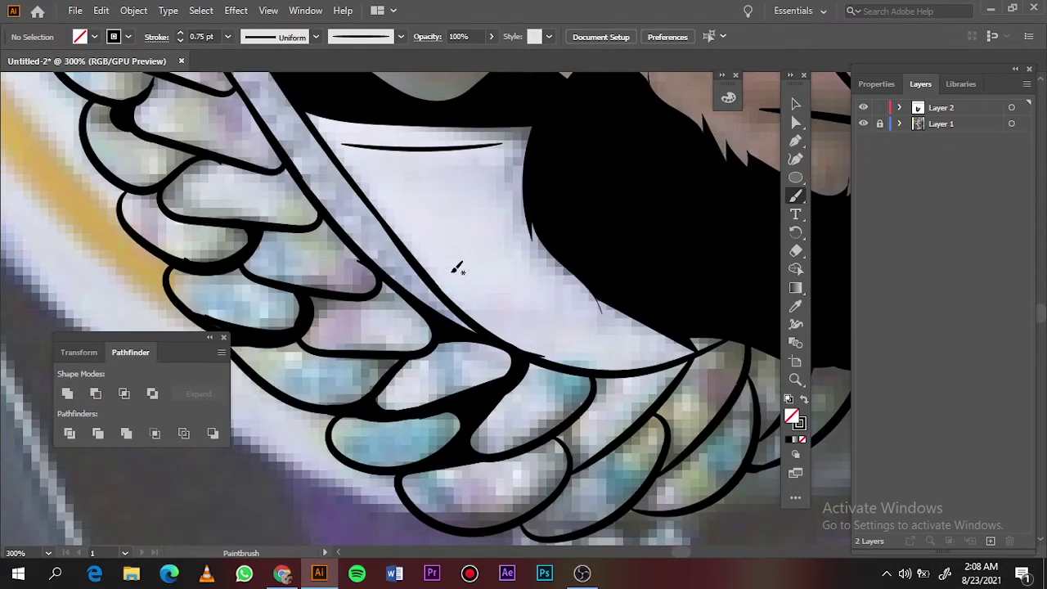
- Add a thin line under the chin, switch to black fill, and undo a stray ear stroke
drag(490, 278, 491, 279)
key(ctrl+0)
key(ctrl+1)
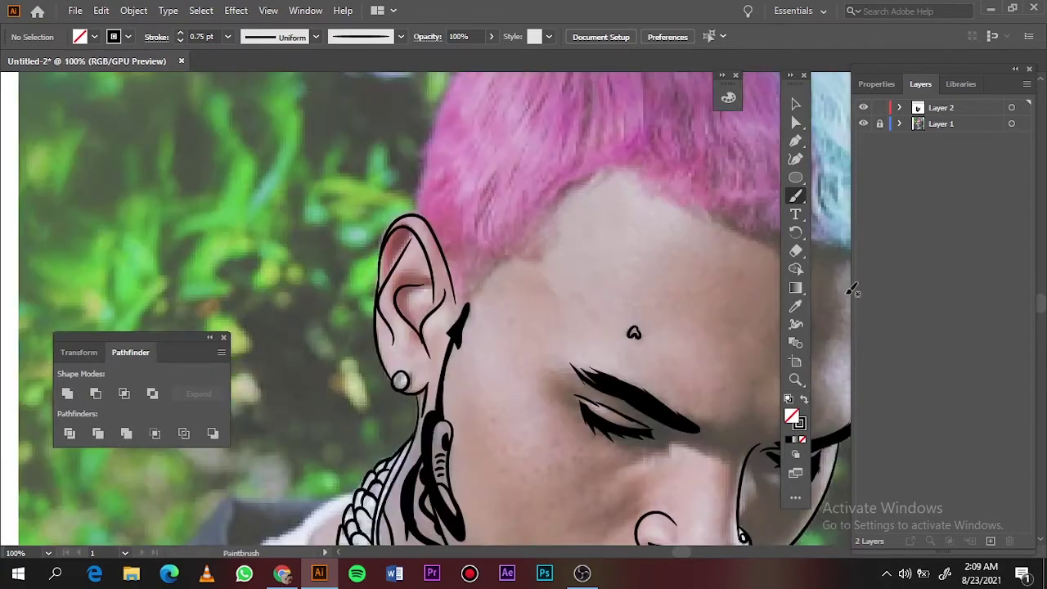
key(shift+x)
scroll(495, 261, up, 2)
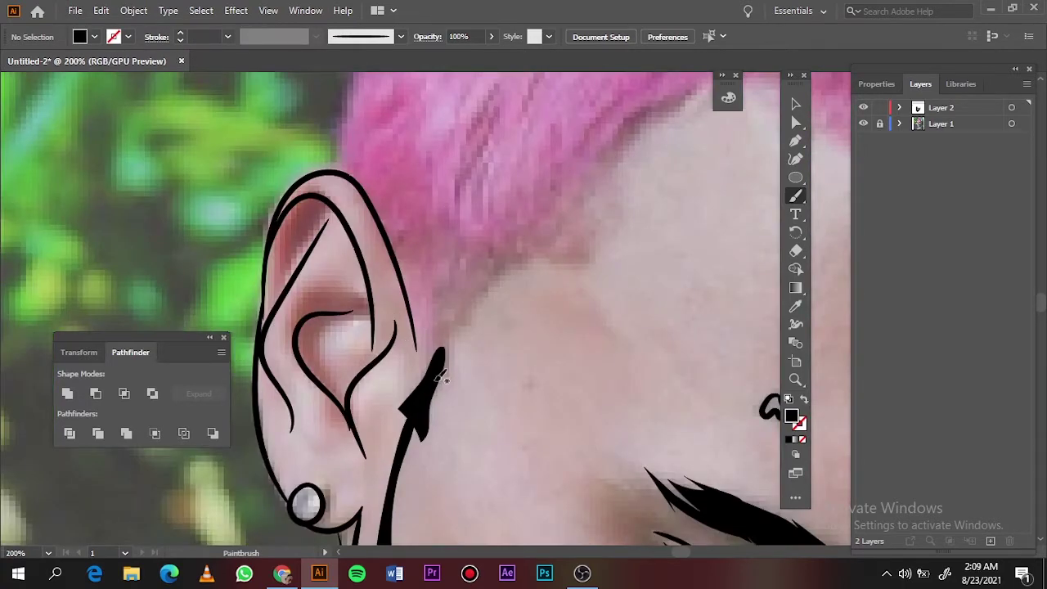
mouse_move(440, 374)
mouse_down()
mouse_move(524, 258)
mouse_move(581, 260)
mouse_move(596, 193)
mouse_up()
key(n)
key(ctrl+z)
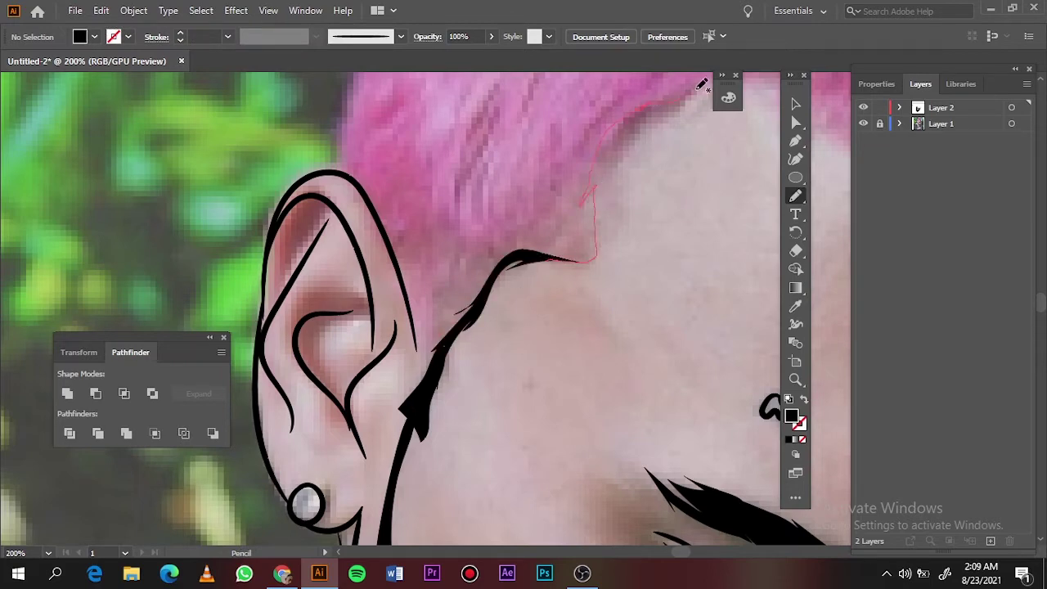
- Trace the hairline behind the ear with the Pencil and smooth its tip
drag(702, 84, 584, 260)
scroll(578, 264, up, 5)
drag(620, 229, 494, 236)
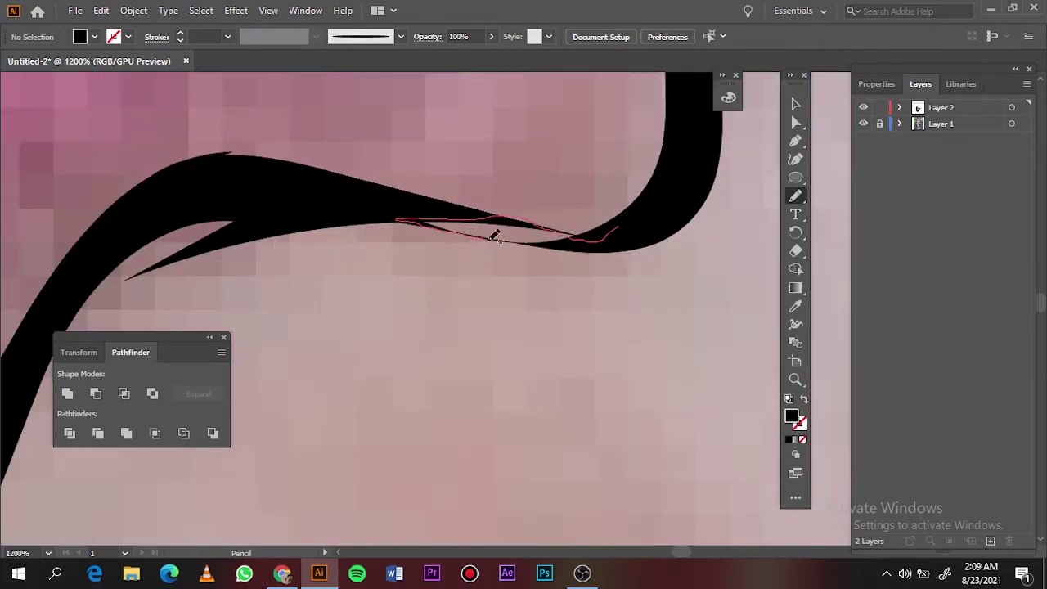
scroll(495, 235, down, 10)
scroll(379, 179, up, 1)
scroll(379, 178, up, 5)
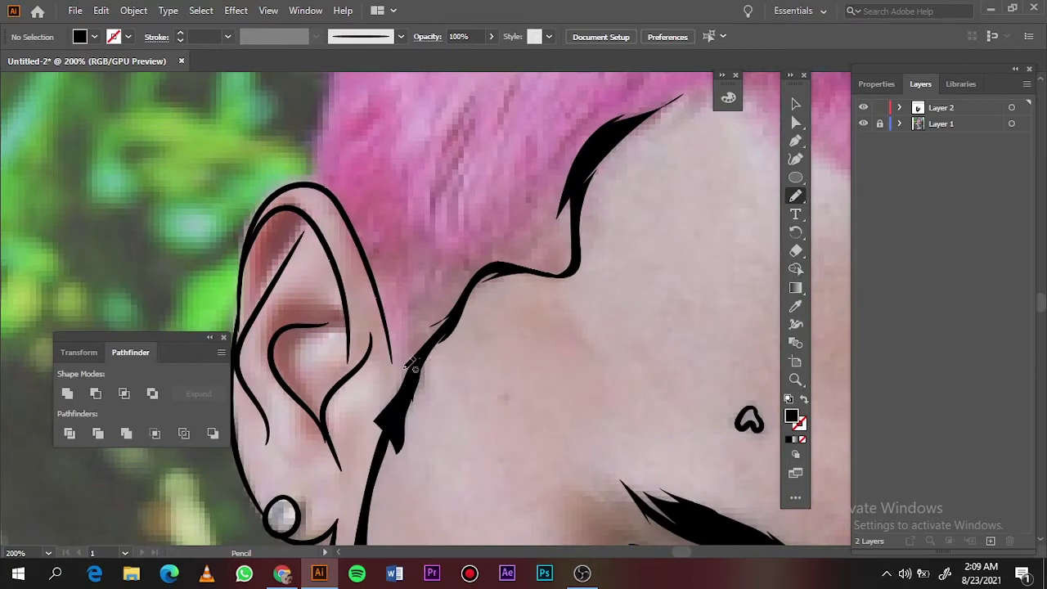
- Brush a black stroke along the ear's edge and extend the hairline across the forehead
key(b)
key(shift+x)
drag(412, 375, 379, 251)
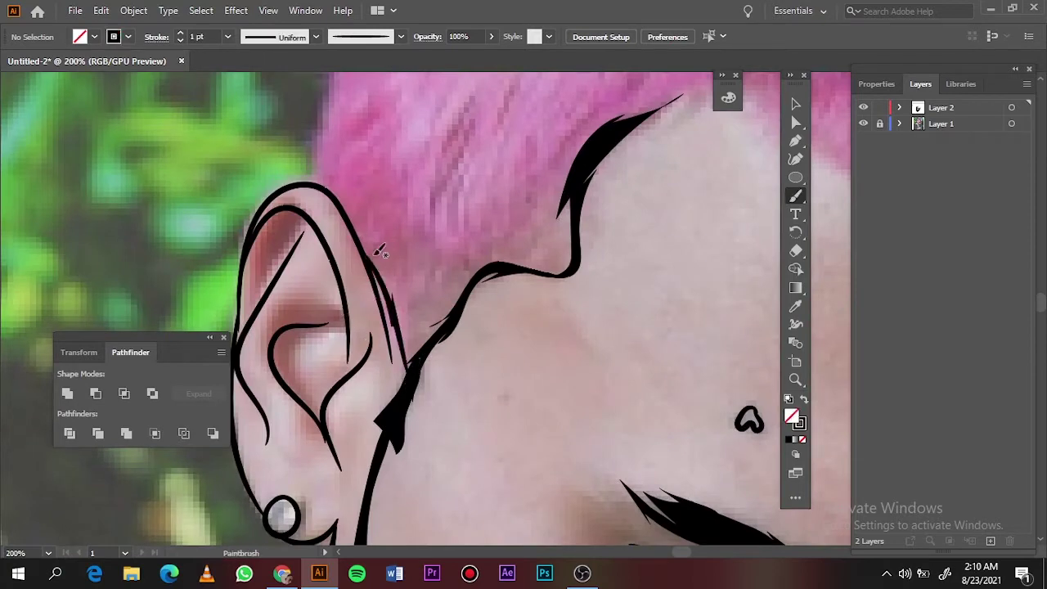
scroll(234, 136, down, 5)
scroll(250, 211, up, 4)
scroll(249, 211, up, 1)
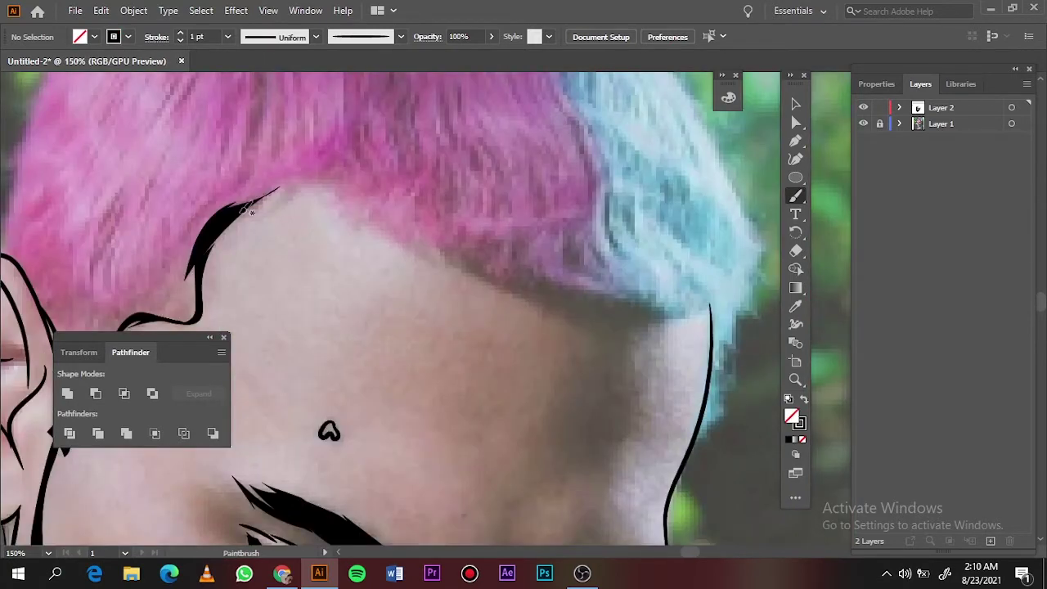
drag(384, 213, 546, 288)
- Return to the black-filled Pencil and trace the forehead hairline toward the blue hair
key(n)
key(shift+x)
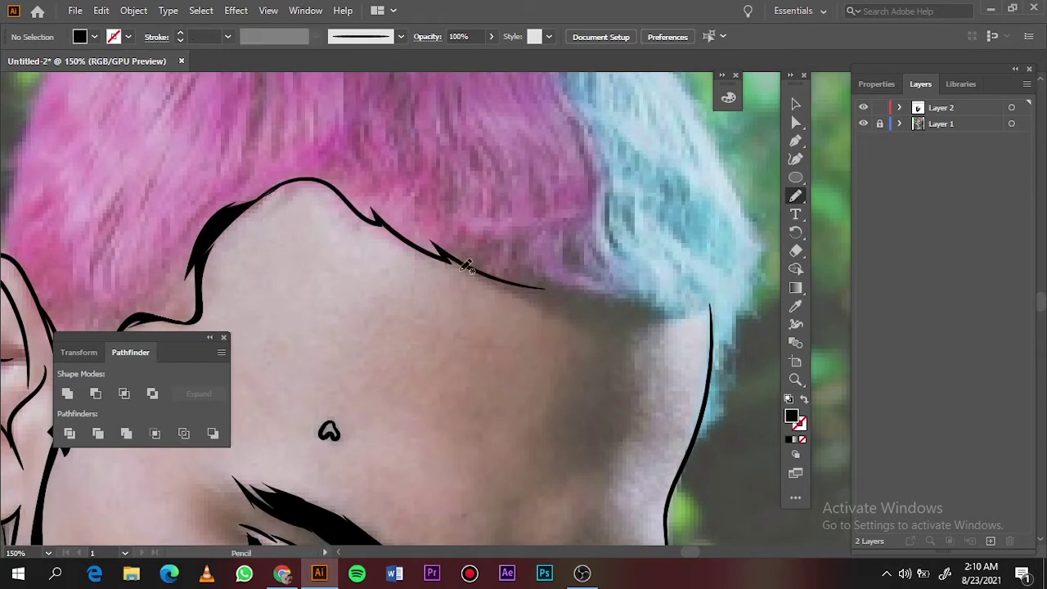
drag(648, 315, 654, 321)
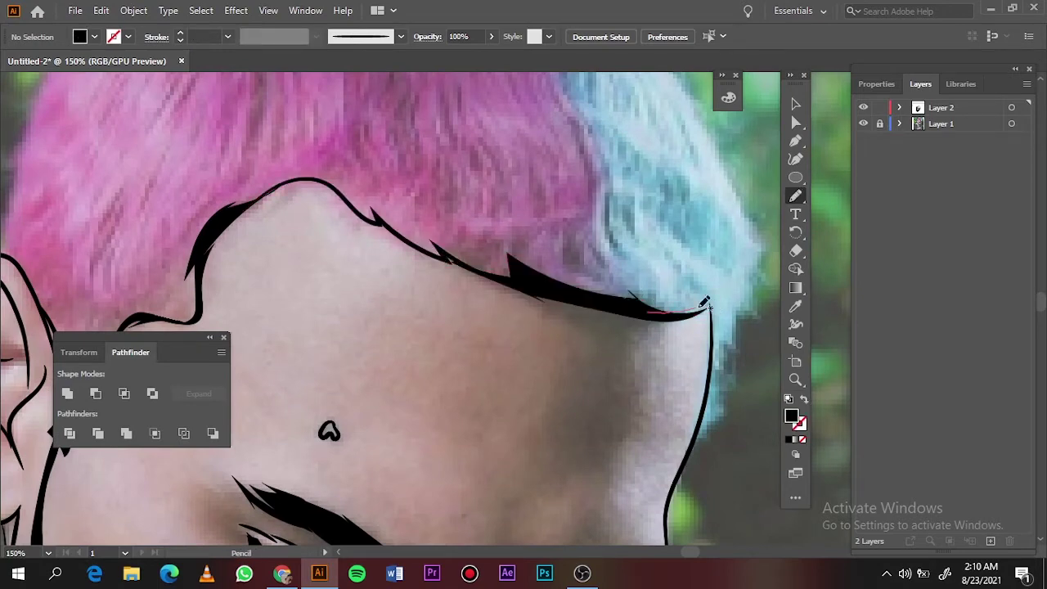
key(ctrl+0)
scroll(648, 203, up, 4)
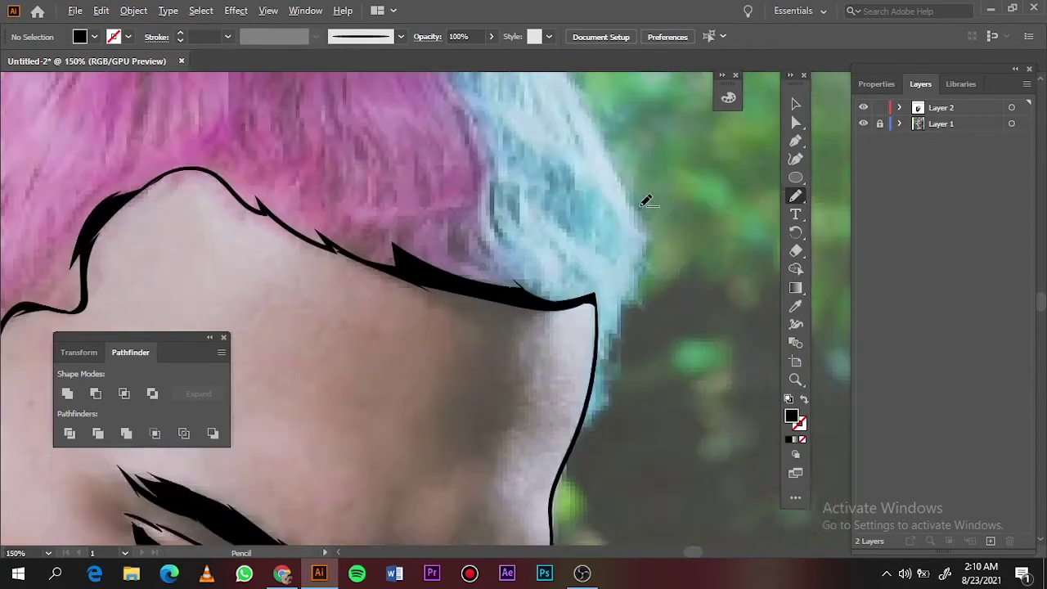
scroll(355, 316, down, 2)
scroll(435, 355, up, 3)
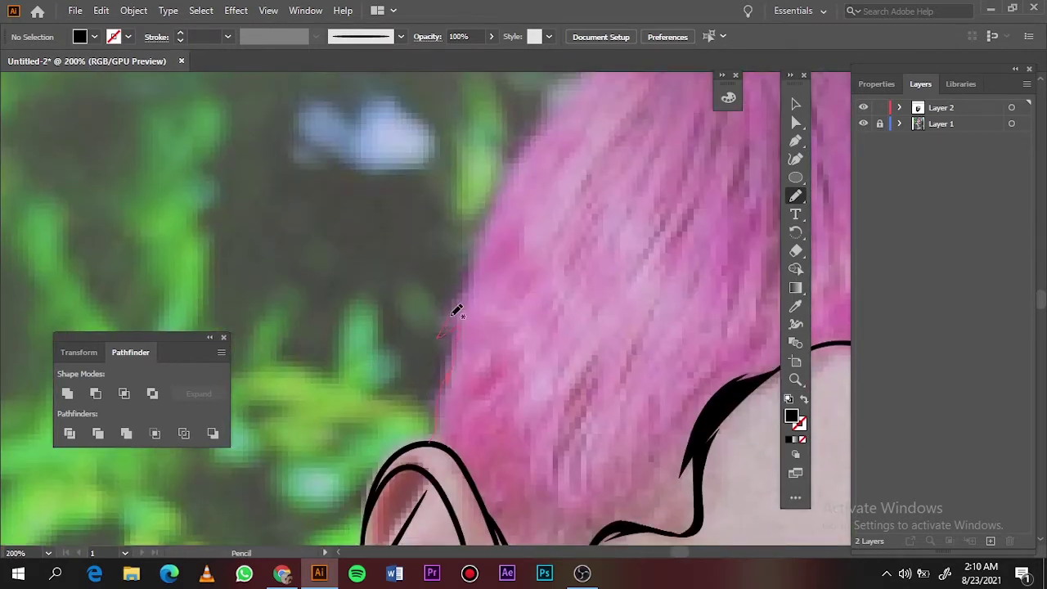
- Outline the hair's outer edge down to the ear and up the back of the head
drag(479, 235, 424, 446)
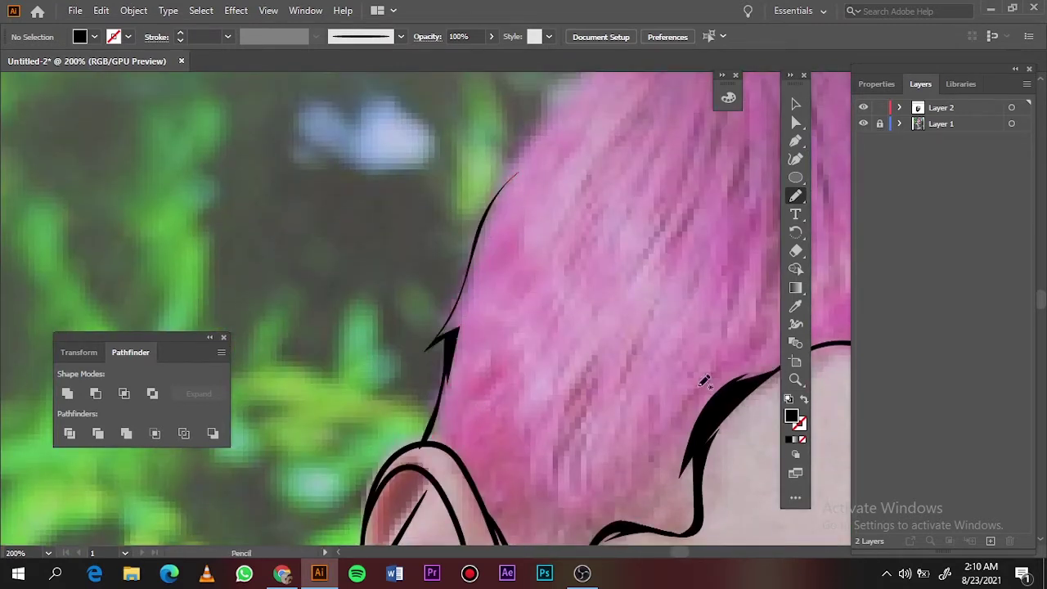
drag(489, 203, 584, 86)
key(b)
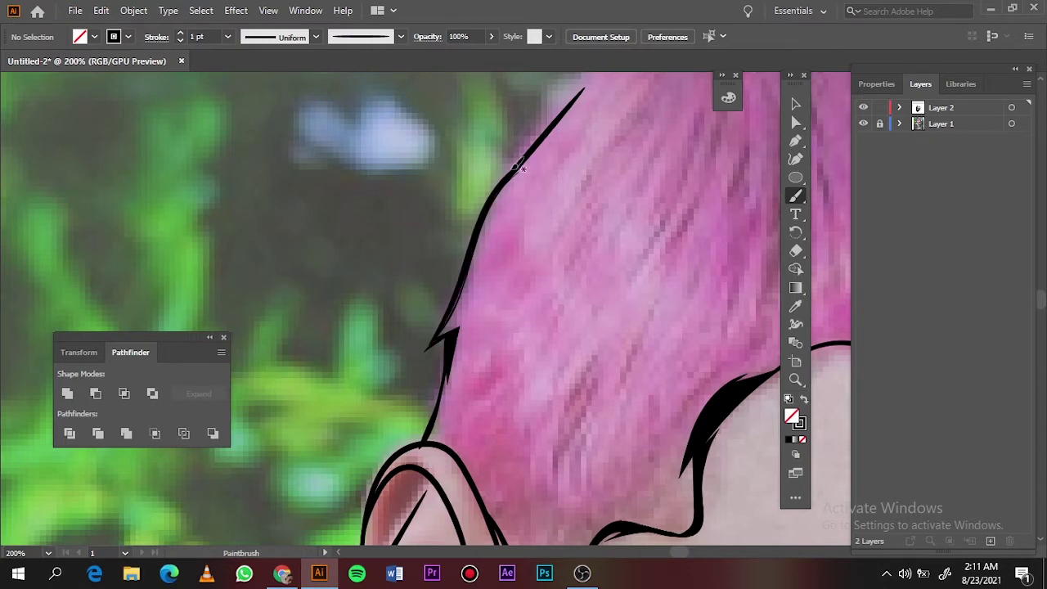
scroll(485, 211, down, 1)
scroll(579, 123, up, 3)
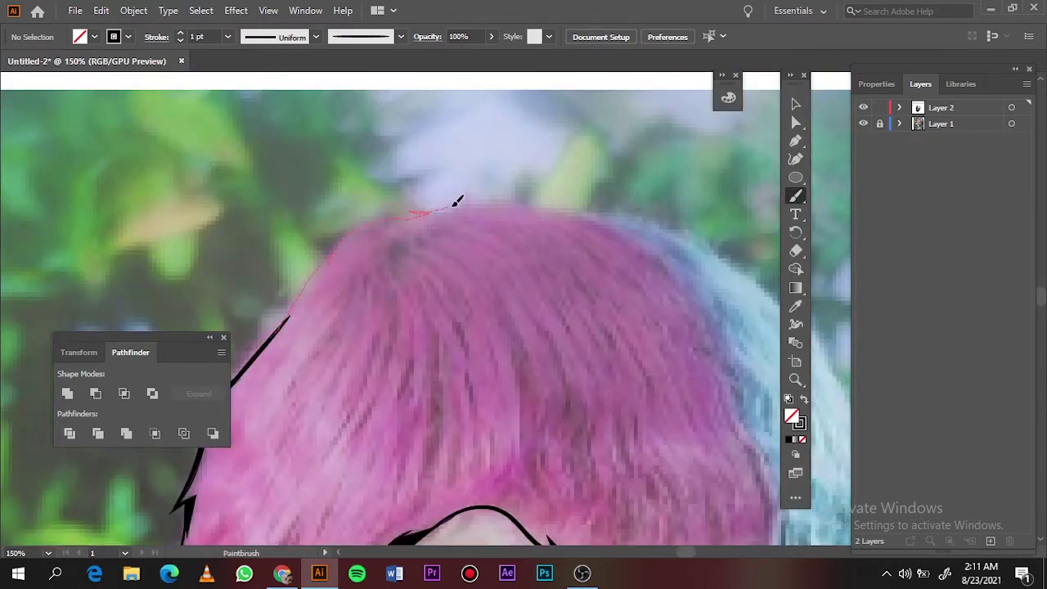
- Brush the outline across the top of the hair and along the blue hair's edges
drag(585, 213, 584, 215)
drag(726, 242, 706, 374)
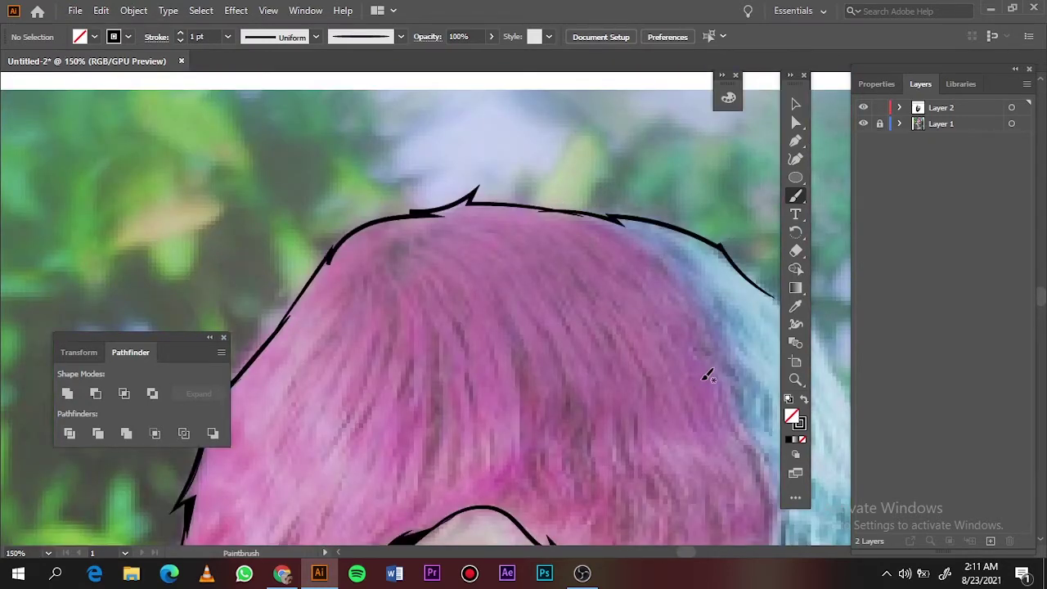
scroll(661, 292, down, 4)
scroll(548, 362, up, 5)
scroll(549, 362, up, 2)
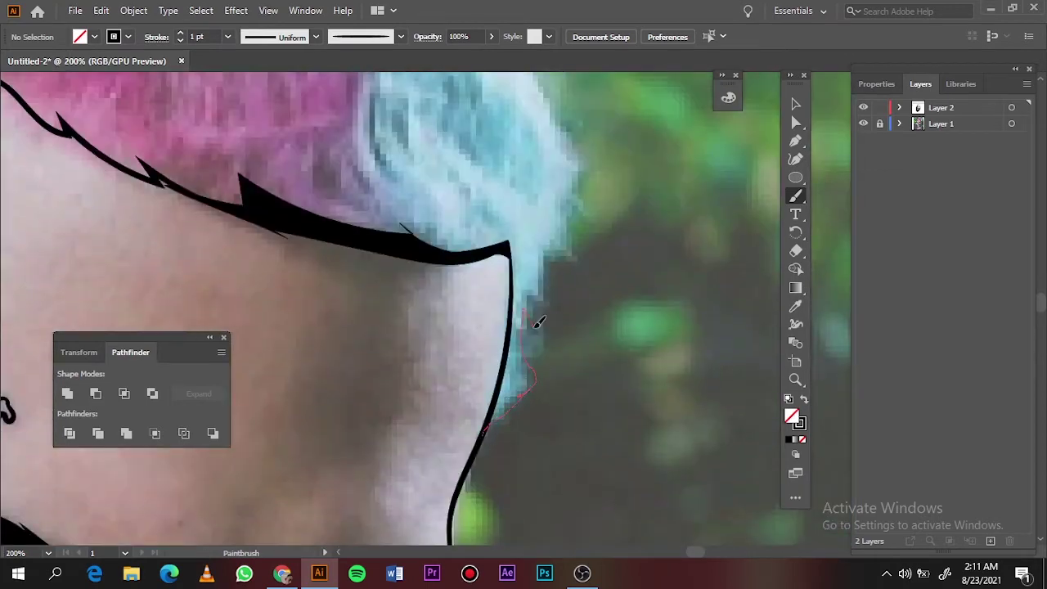
drag(586, 154, 586, 155)
scroll(585, 155, up, 3)
scroll(586, 154, up, 2)
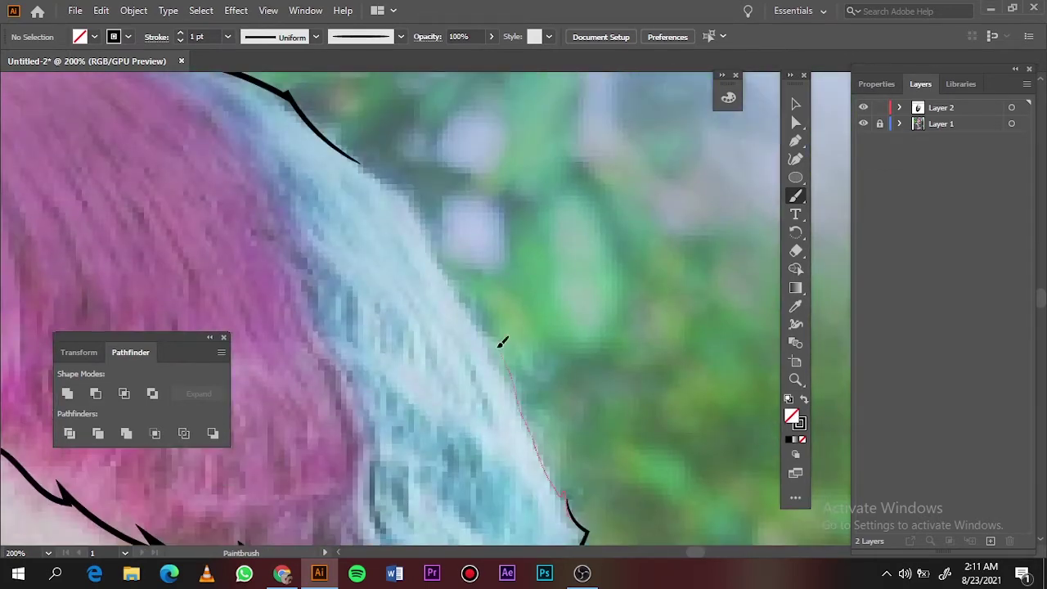
drag(425, 210, 426, 210)
- Set the brush weight to 0.75 pt and draw the dividing line between pink and blue hair
key(ctrl+0)
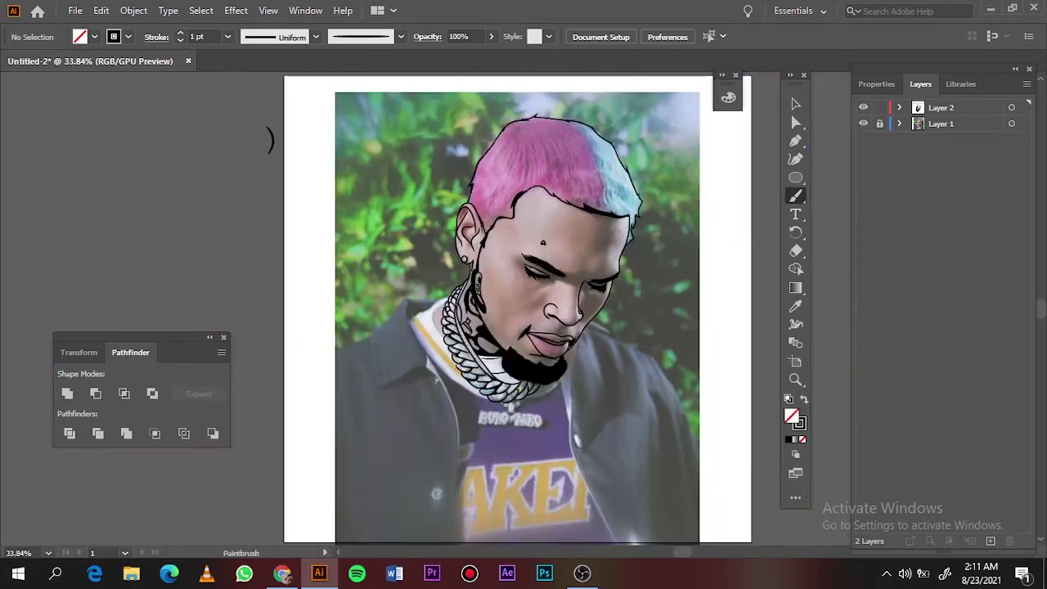
click(863, 124)
click(227, 36)
click(246, 87)
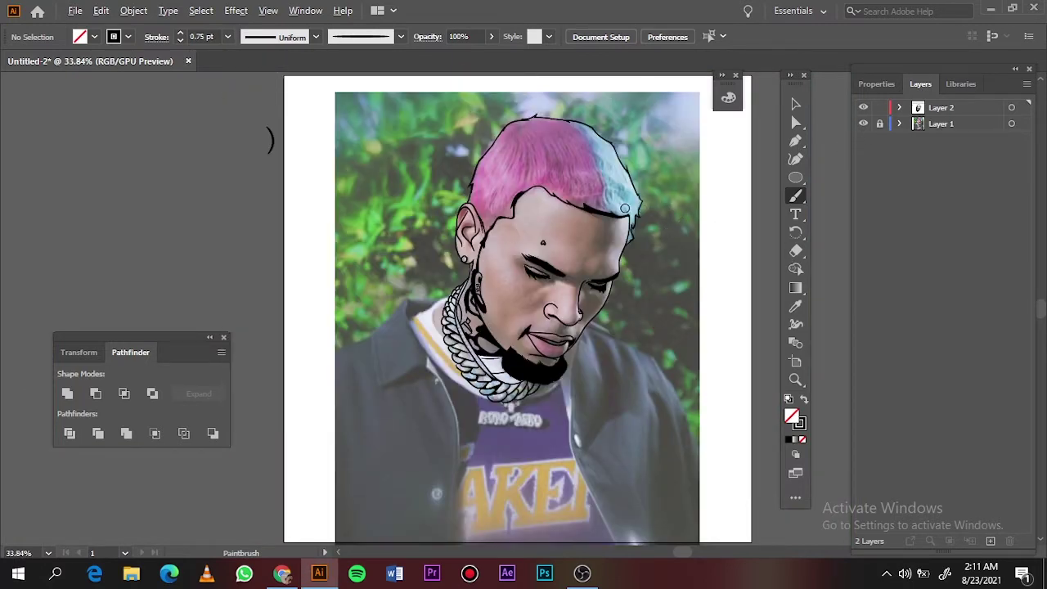
scroll(663, 314, up, 4)
scroll(663, 314, up, 2)
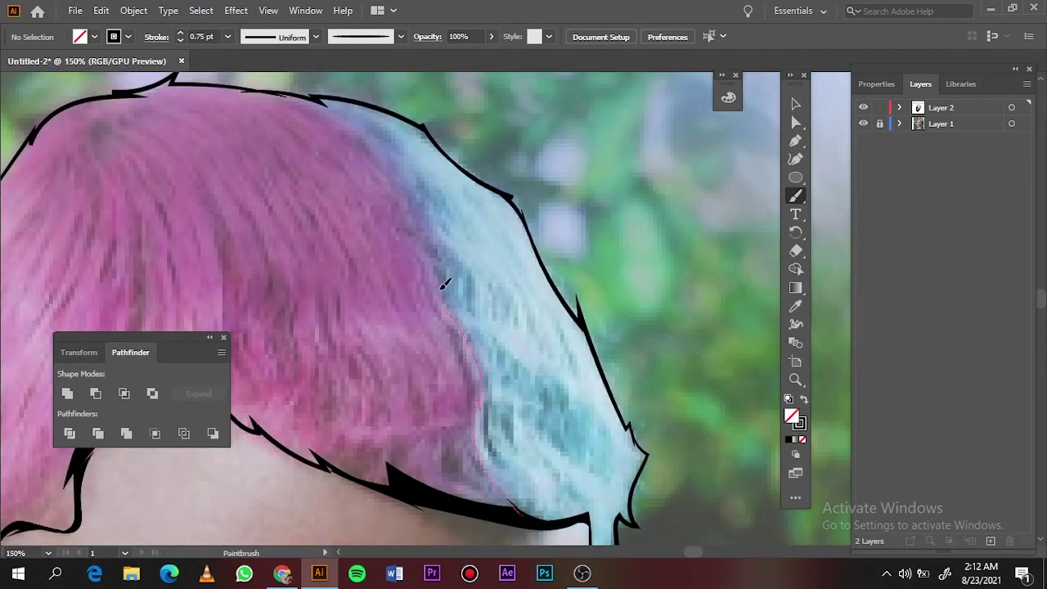
drag(444, 283, 399, 175)
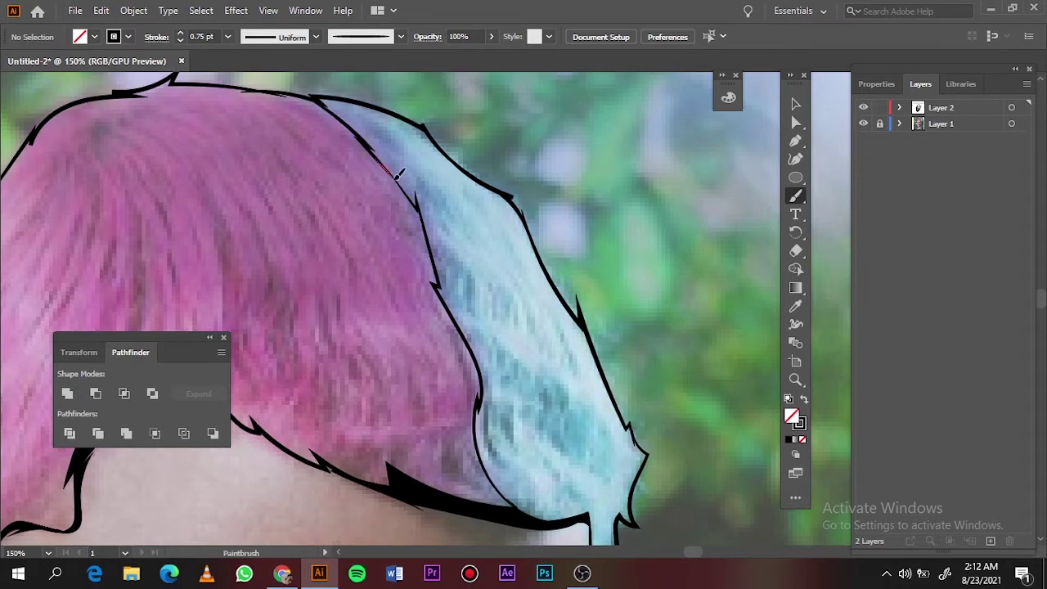
- Zoom into the pink hair and pencil the first tapered black strands, including one above the ear
key(ctrl+0)
click(863, 124)
key(ctrl+1)
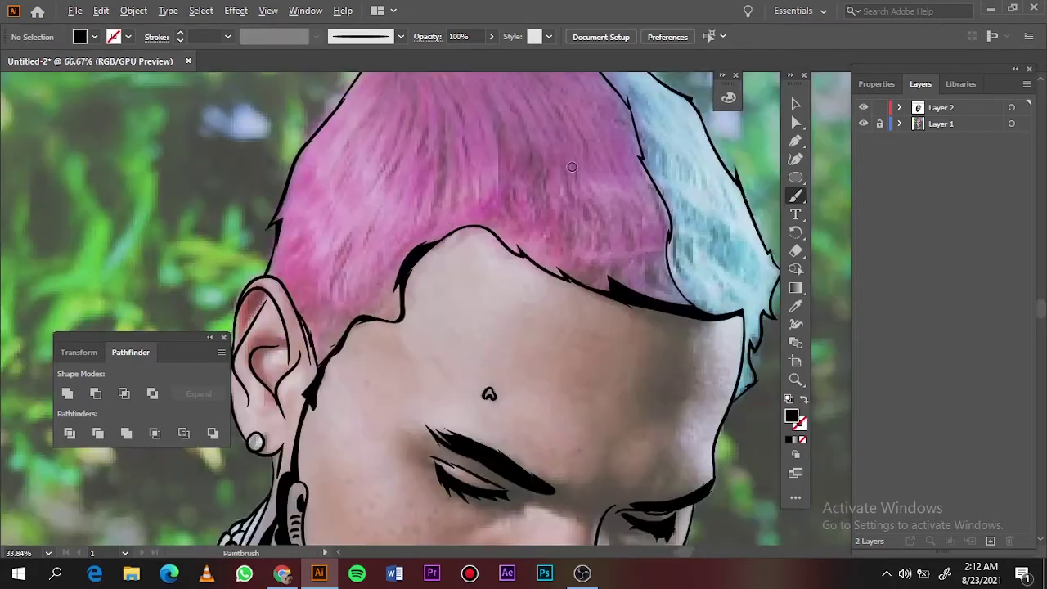
drag(795, 195, 834, 229)
key(ctrl+plus)
drag(356, 253, 345, 274)
drag(387, 163, 343, 242)
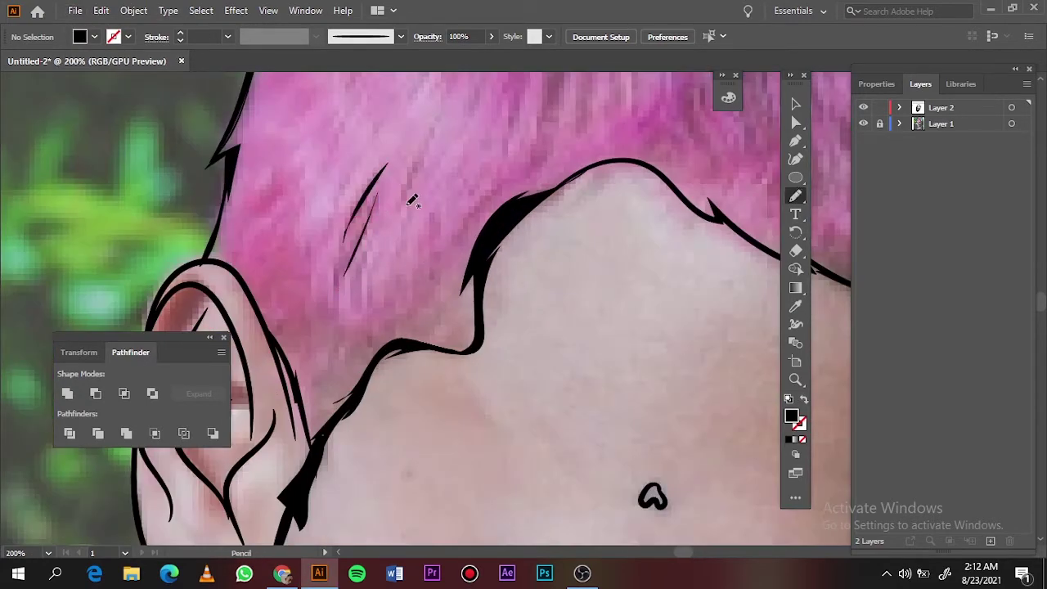
drag(442, 105, 397, 211)
drag(502, 183, 442, 264)
scroll(442, 261, up, 5)
drag(294, 328, 255, 382)
click(223, 337)
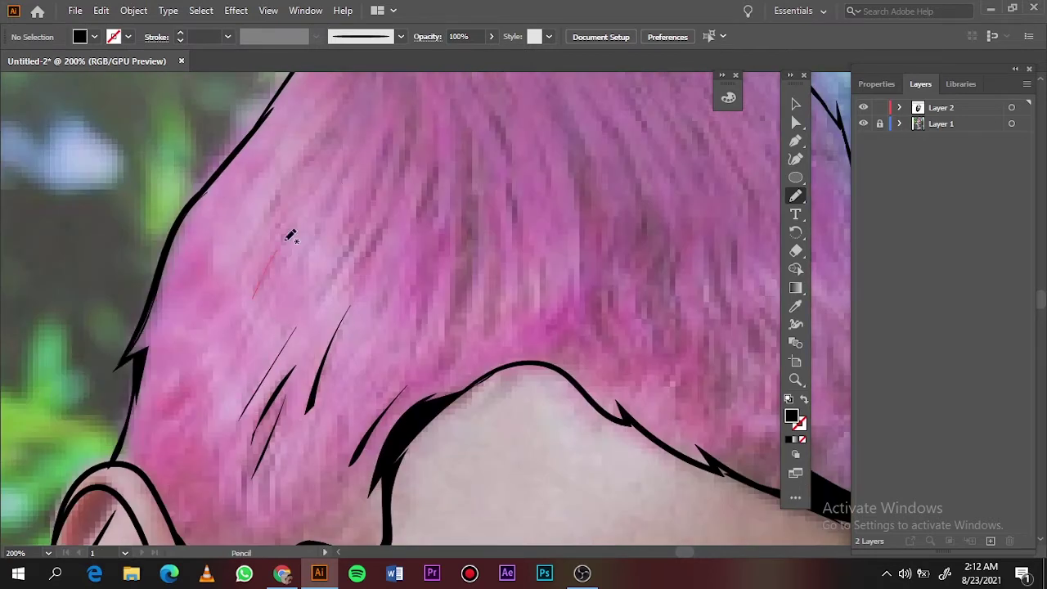
- Draw long and thin black strands through the upper and lower pink hair
drag(301, 194, 257, 278)
drag(310, 155, 255, 287)
drag(391, 149, 317, 315)
drag(289, 286, 357, 147)
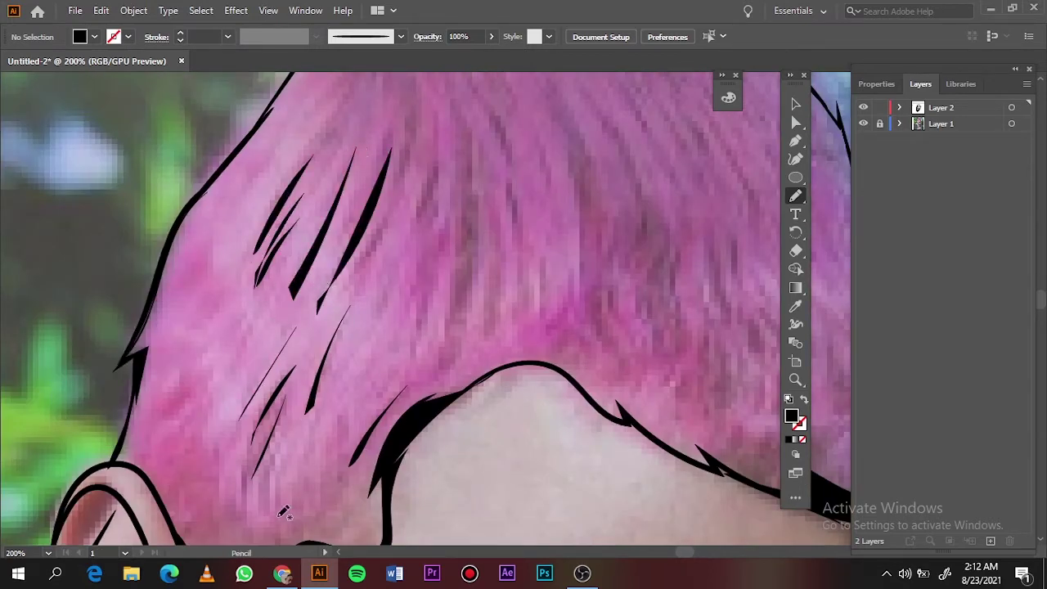
drag(269, 507, 299, 416)
mouse_move(341, 476)
mouse_down()
mouse_move(394, 369)
mouse_move(401, 260)
mouse_up()
drag(389, 208, 359, 280)
mouse_move(421, 114)
mouse_down()
mouse_move(395, 187)
mouse_move(411, 135)
mouse_up()
key(ctrl+0)
key(ctrl+1)
- Add strands near the crown, mid pink hair, and along the blue hair boundary
drag(421, 195, 413, 315)
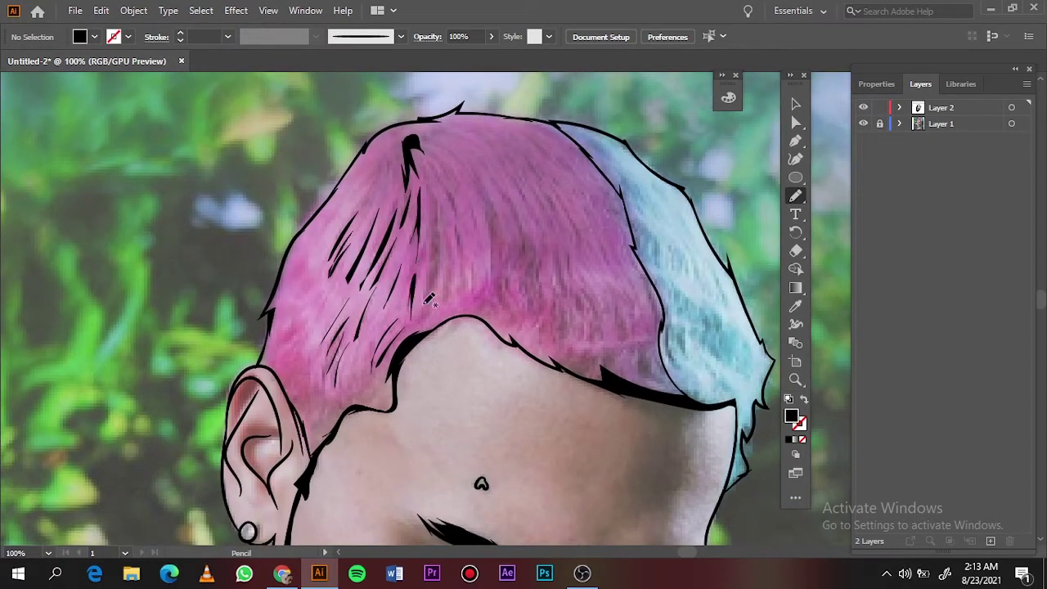
drag(442, 256, 426, 329)
mouse_move(414, 147)
mouse_down()
mouse_move(446, 199)
mouse_move(436, 149)
mouse_up()
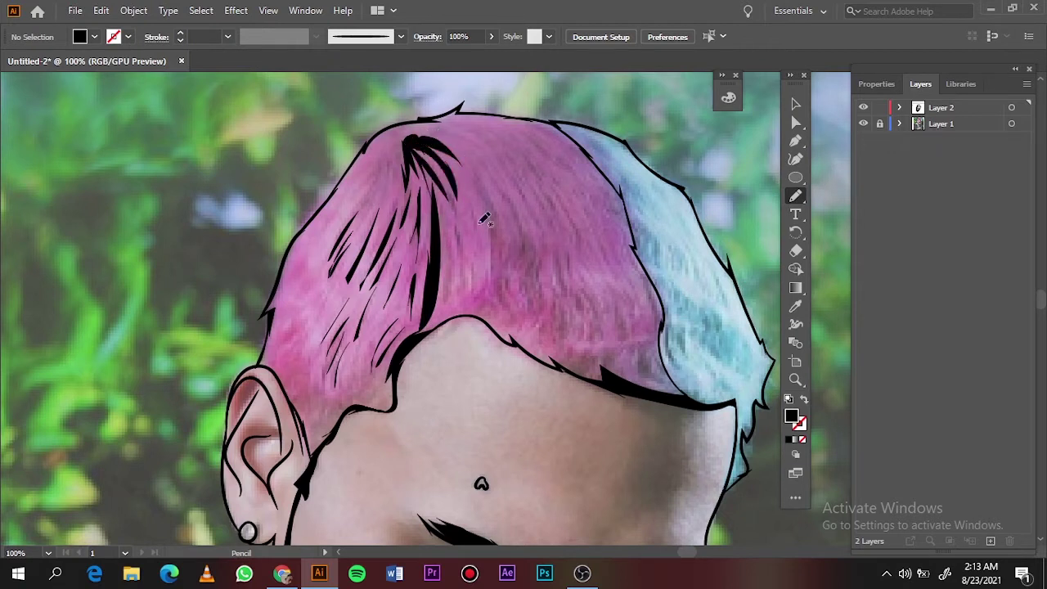
drag(461, 258, 453, 177)
drag(507, 314, 483, 199)
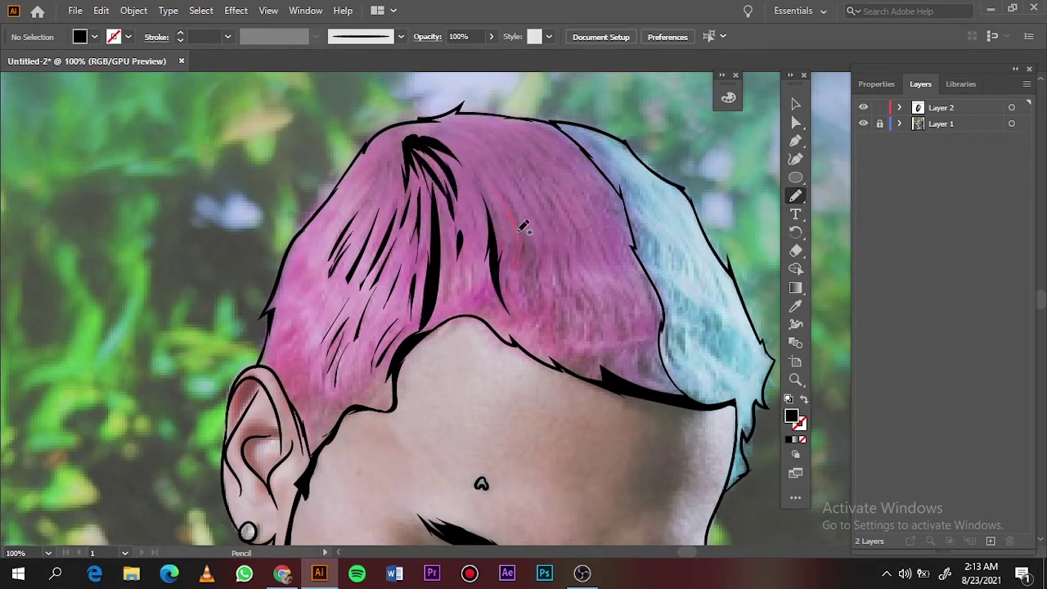
drag(524, 227, 490, 185)
drag(507, 250, 471, 168)
drag(528, 236, 526, 232)
mouse_move(562, 336)
mouse_down()
mouse_move(554, 258)
mouse_move(577, 299)
mouse_up()
- Add teardrop strands near the hairline and across the right side of the pink hair
drag(665, 376, 636, 321)
mouse_move(628, 350)
mouse_down()
mouse_move(615, 287)
mouse_move(596, 291)
mouse_up()
mouse_move(572, 239)
mouse_down()
mouse_move(559, 190)
mouse_move(536, 168)
mouse_up()
mouse_move(533, 216)
mouse_down()
mouse_move(497, 160)
mouse_move(441, 134)
mouse_up()
drag(591, 211, 553, 152)
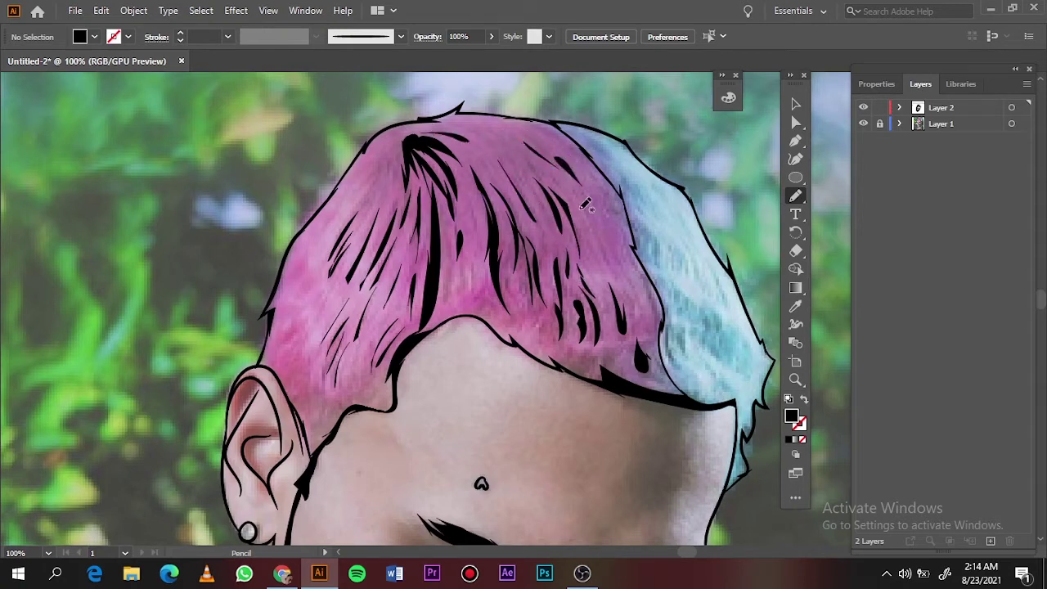
drag(621, 270, 573, 196)
drag(664, 317, 612, 242)
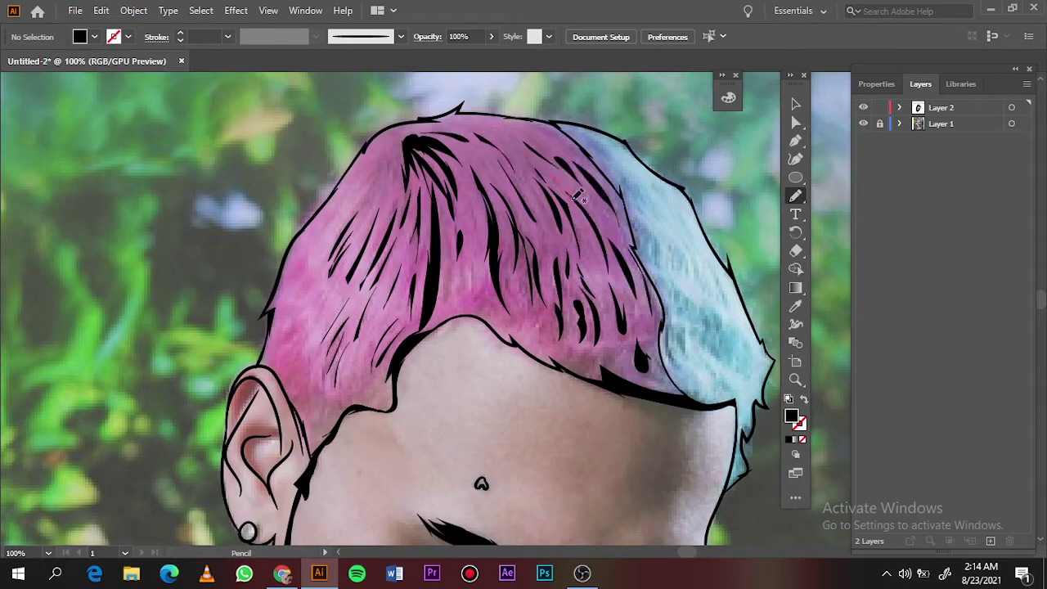
- Review the line art without the photo and add two more filled hair strands
key(ctrl+0)
click(863, 123)
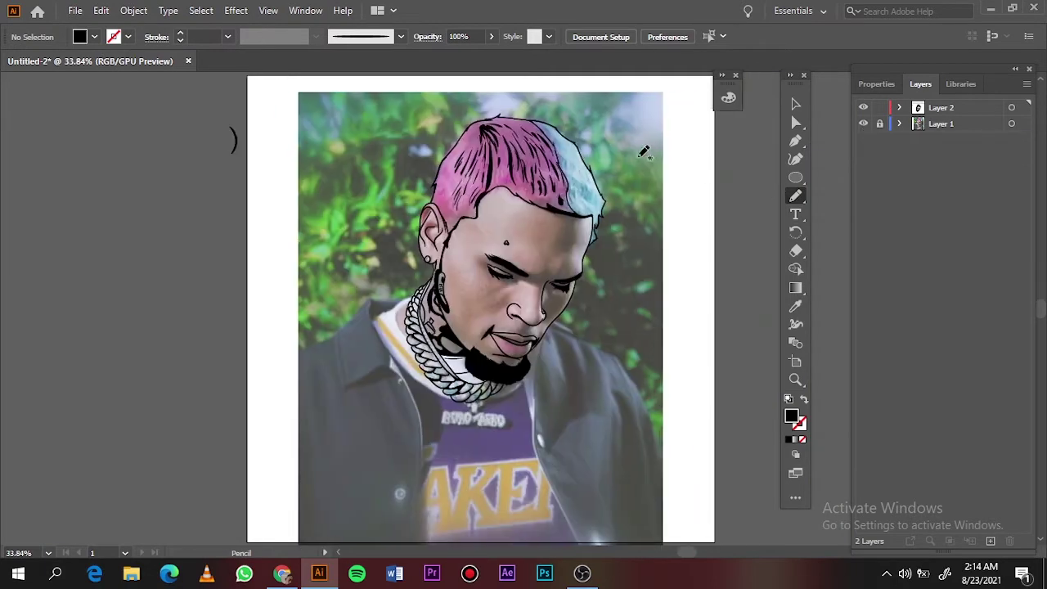
scroll(586, 246, up, 5)
mouse_move(481, 309)
mouse_down()
mouse_move(461, 239)
mouse_move(487, 262)
mouse_move(529, 231)
mouse_up()
drag(563, 290, 552, 332)
scroll(372, 294, up, 3)
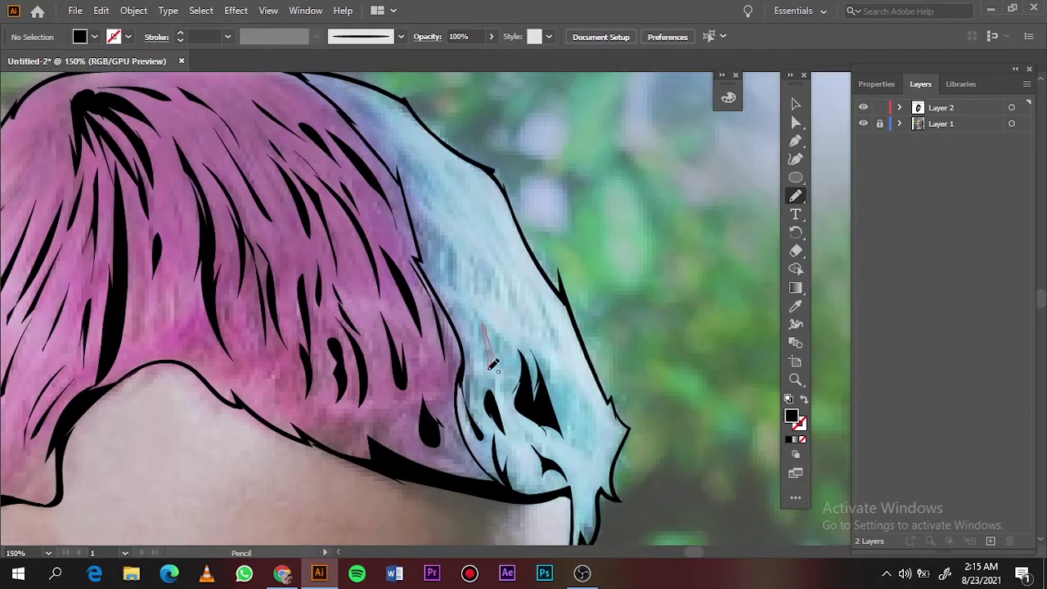
- Draw six more black strands in the blue hair, up to the top of the head
drag(491, 364, 507, 335)
mouse_move(457, 278)
mouse_down()
mouse_move(434, 213)
mouse_move(419, 220)
mouse_up()
drag(495, 294, 478, 254)
drag(565, 351, 528, 290)
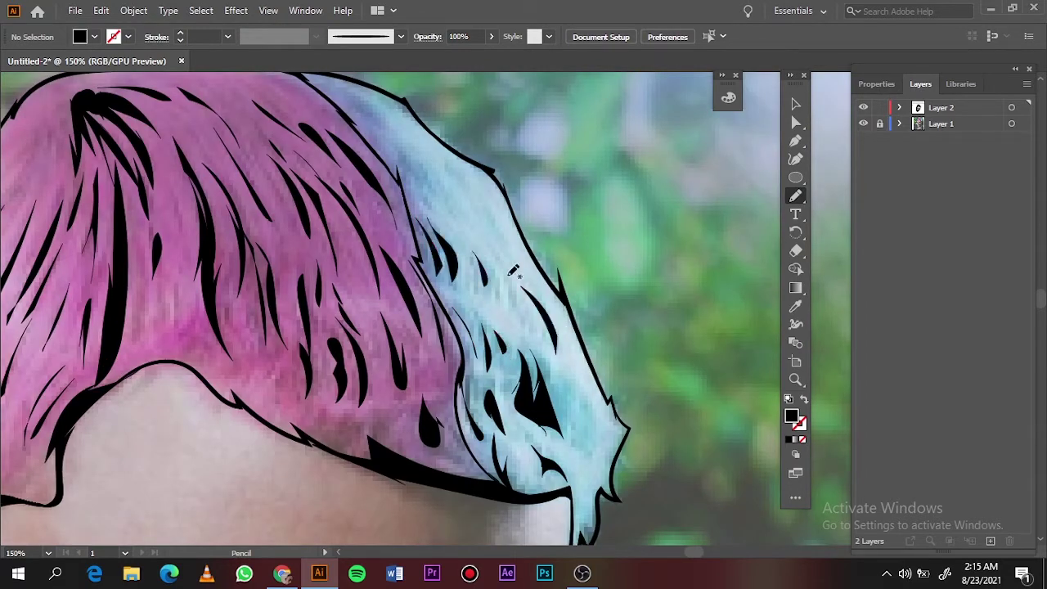
drag(441, 204, 444, 206)
scroll(446, 175, up, 4)
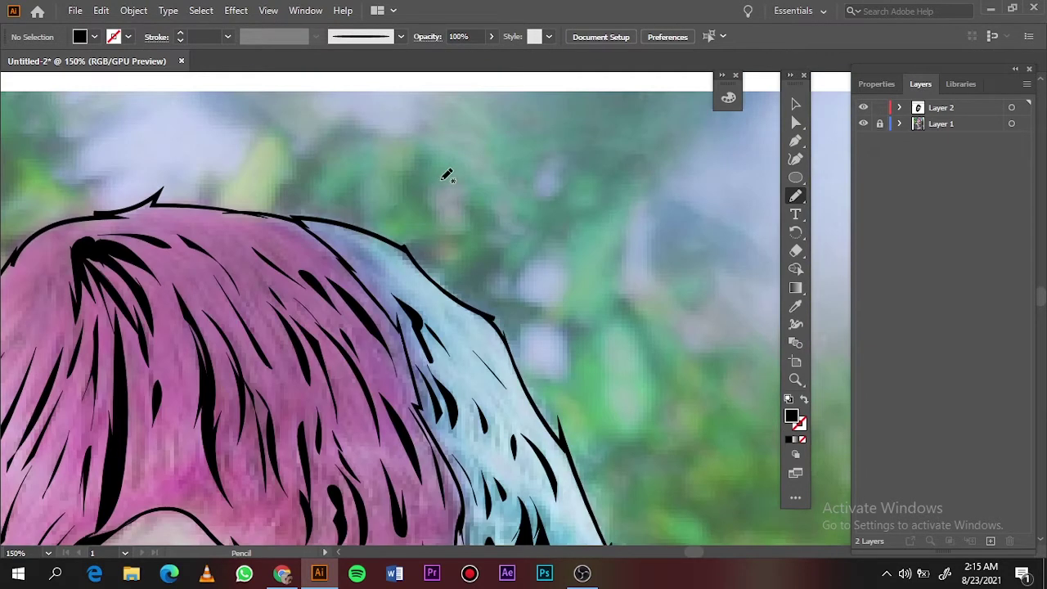
drag(348, 226, 345, 223)
- Fit the artboard and toggle the reference photo off and on to review the strands
key(ctrl+0)
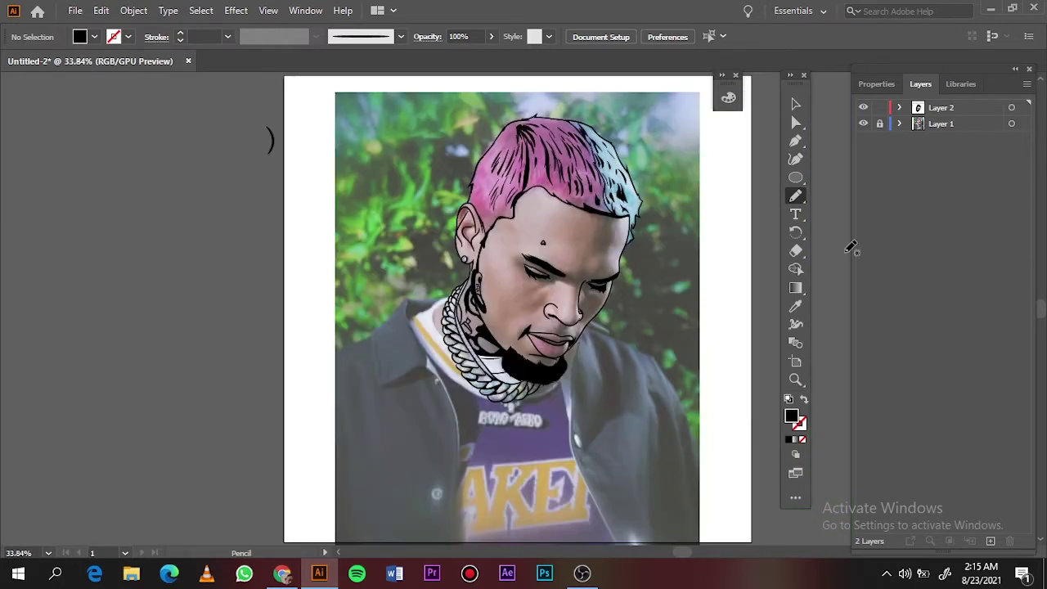
click(864, 123)
click(864, 124)
scroll(572, 344, up, 5)
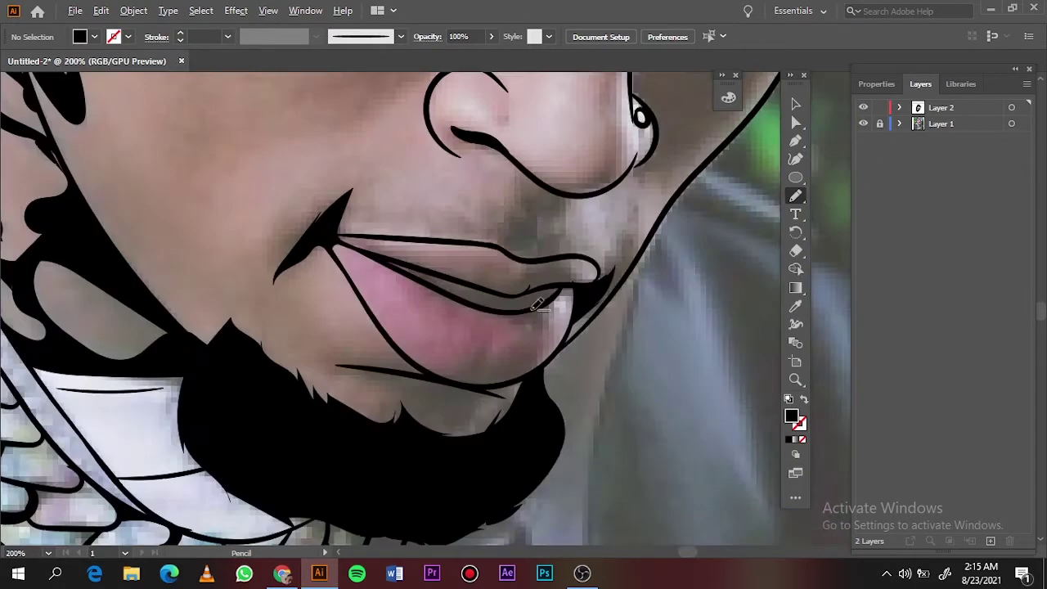
scroll(533, 305, up, 3)
key(ctrl+0)
- Hide the reference photo layer and expand the line art's appearance into shapes
click(863, 123)
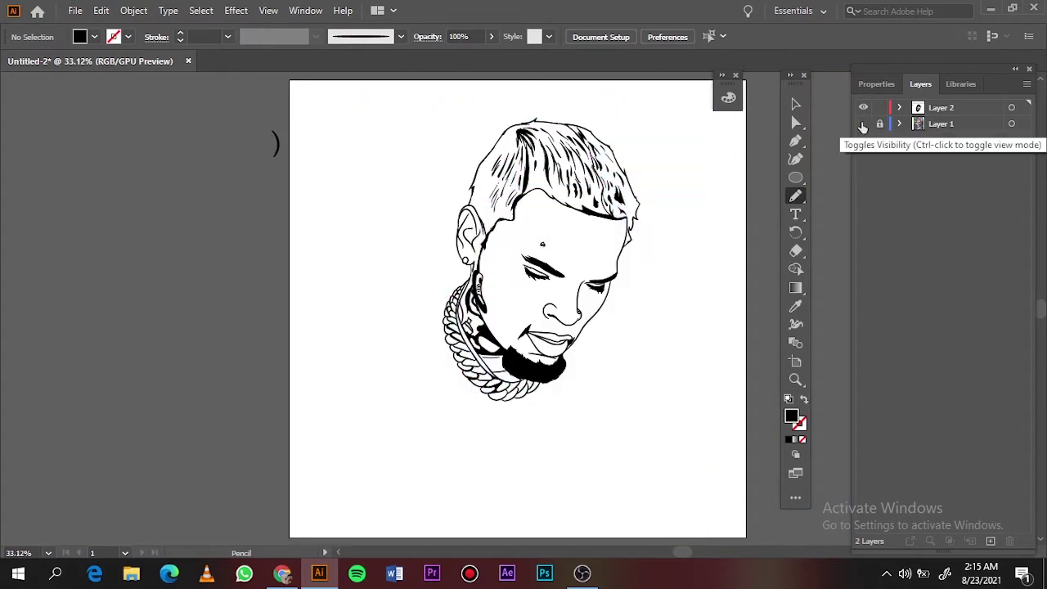
click(863, 124)
key(v)
click(863, 124)
key(ctrl+a)
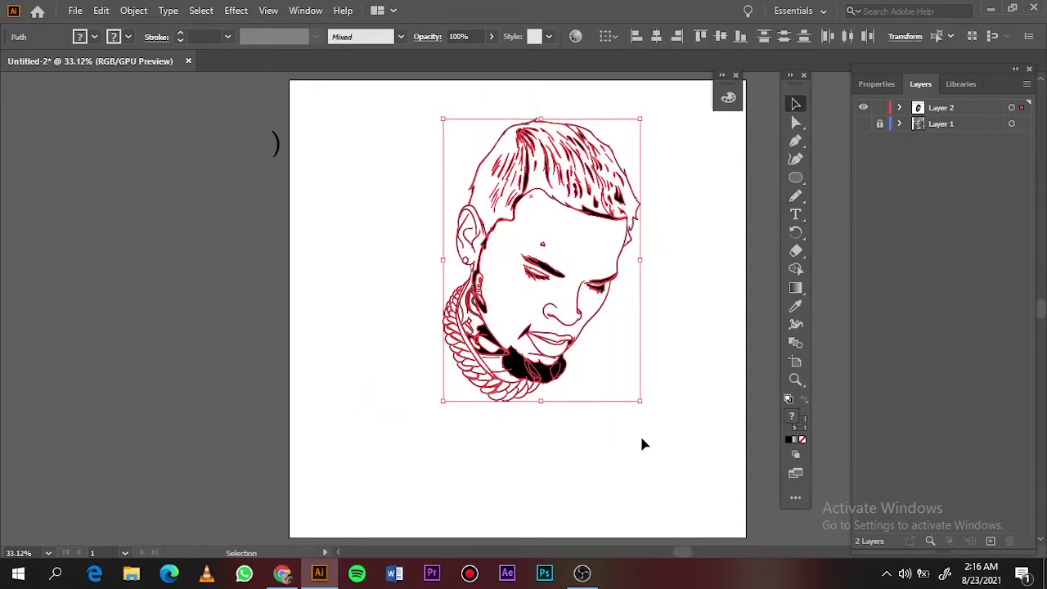
click(134, 9)
click(339, 210)
click(734, 319)
- Duplicate the line-art layer (Layer 2), keeping the reference photo layer hidden
click(920, 84)
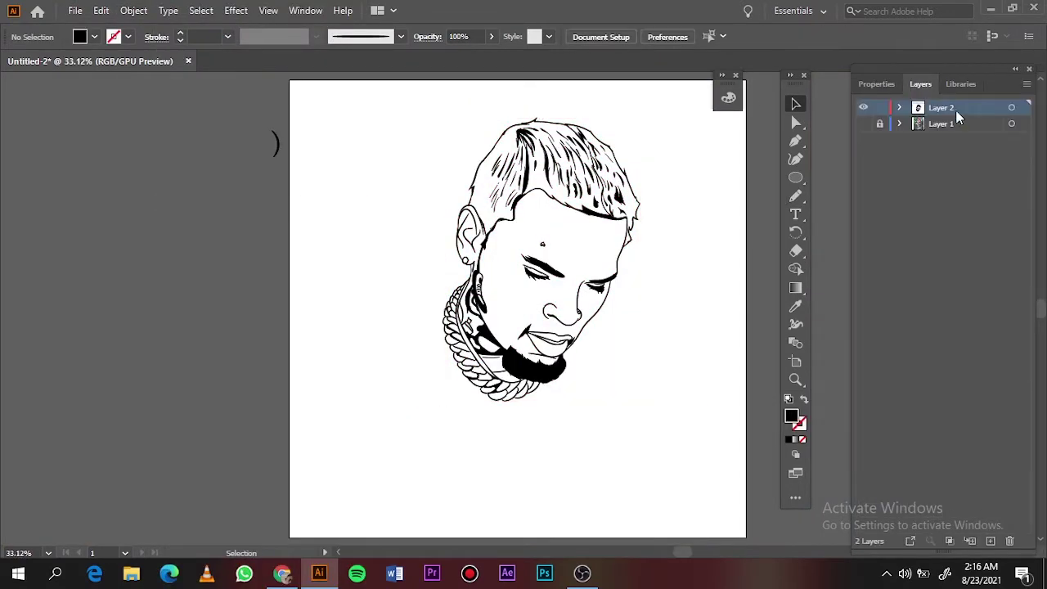
scroll(517, 423, up, 5)
scroll(518, 424, down, 2)
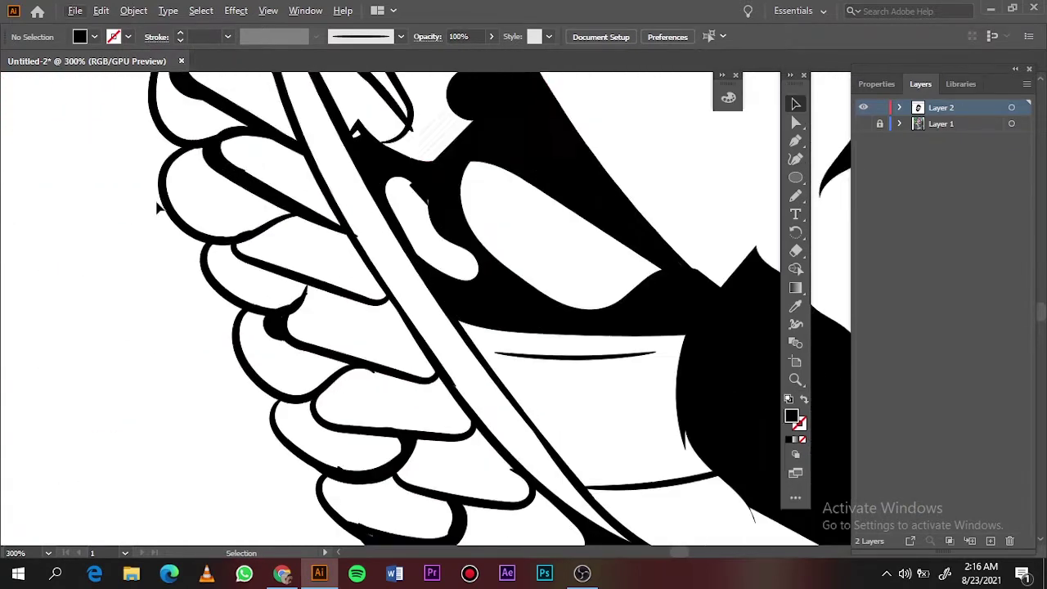
scroll(349, 137, down, 3)
drag(940, 107, 990, 541)
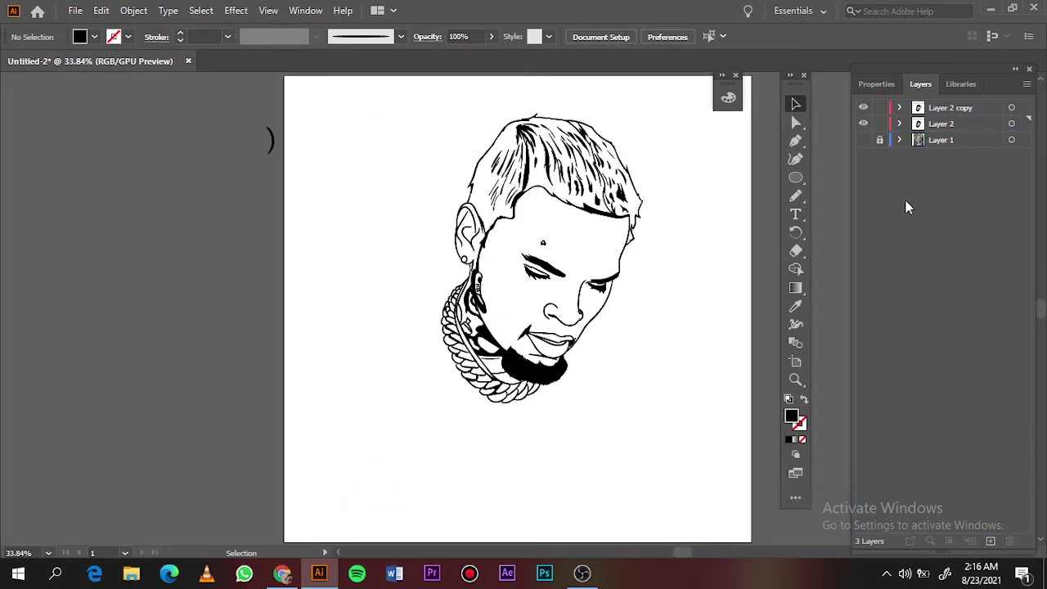
click(863, 140)
- Draw a rectangle covering the whole portrait with an orange-tan #E09765 fill
double_click(791, 416)
text(EF9973)
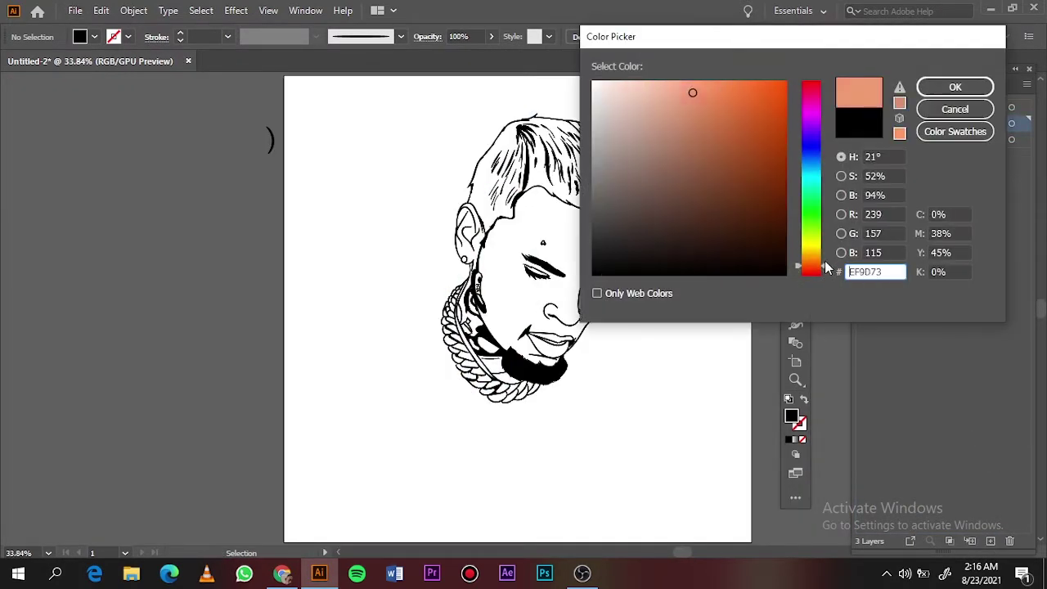
key(Return)
key(m)
mouse_move(375, 92)
mouse_down()
mouse_move(682, 415)
mouse_move(695, 463)
mouse_up()
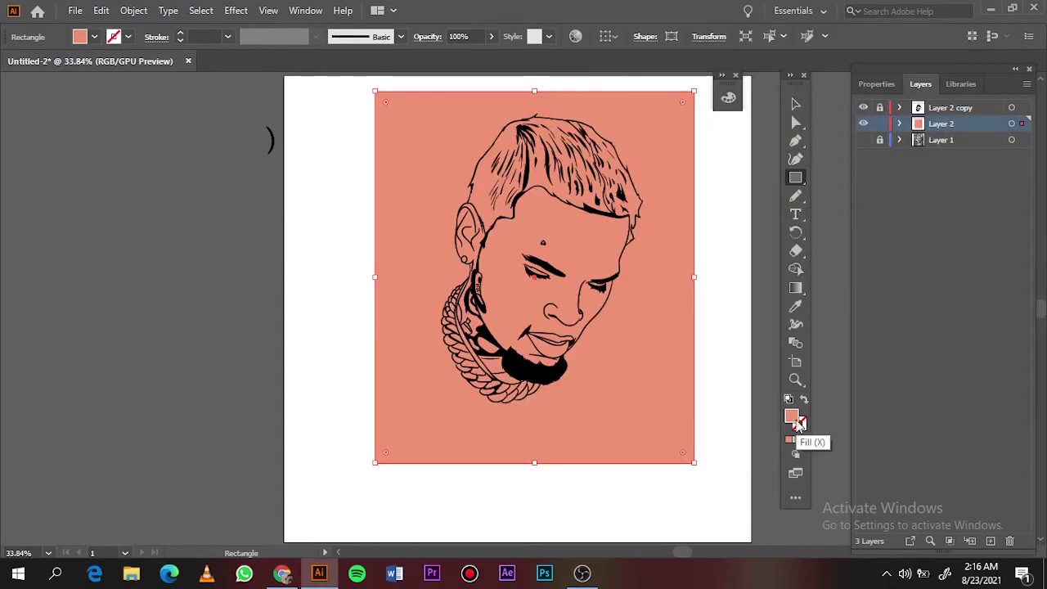
double_click(791, 416)
key(ctrl+v)
key(Return)
double_click(793, 418)
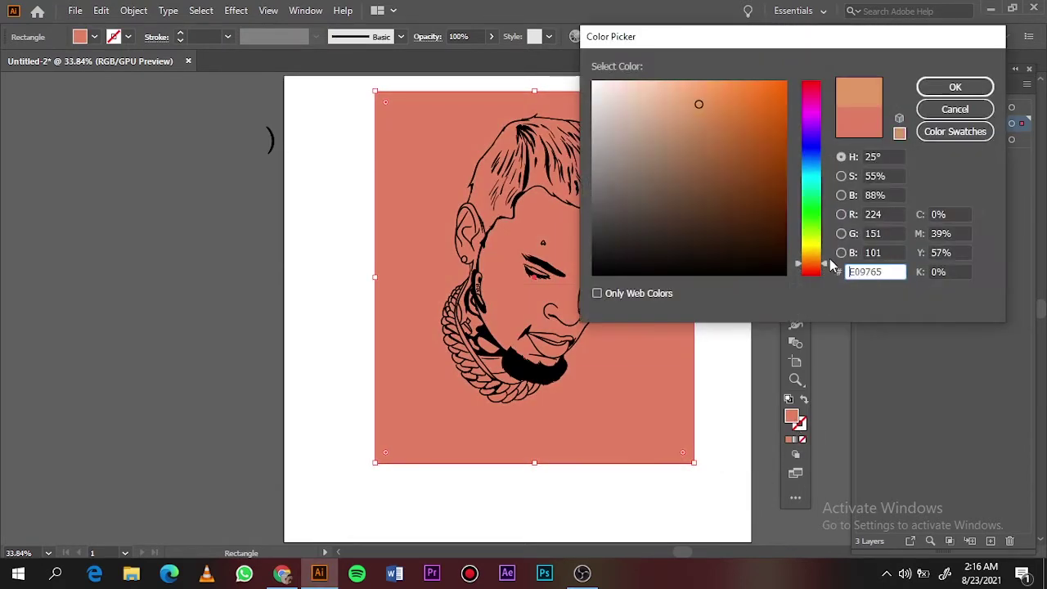
text(E08E65)
key(Return)
- Send the tan rectangle behind the line art and trim it with Pathfinder to fill the portrait
right_click(674, 323)
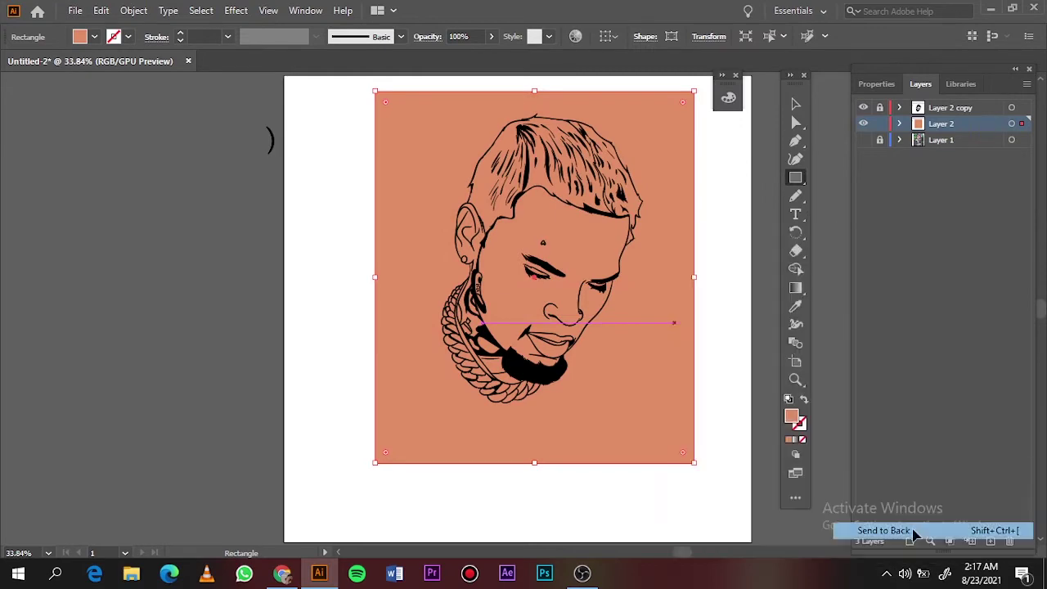
click(889, 532)
key(v)
key(ctrl+a)
click(133, 10)
click(885, 85)
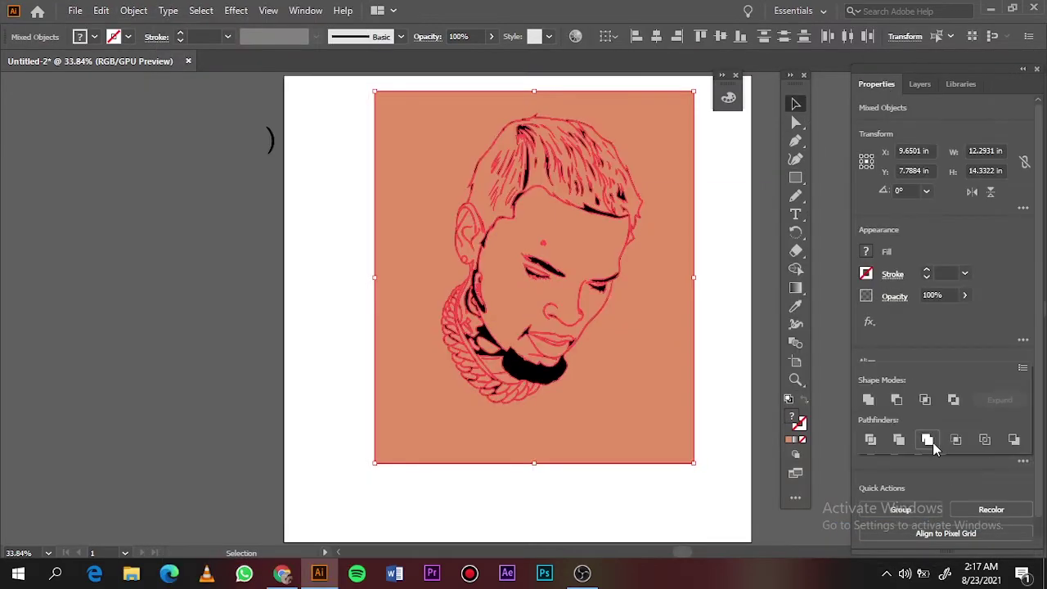
right_click(692, 64)
click(724, 189)
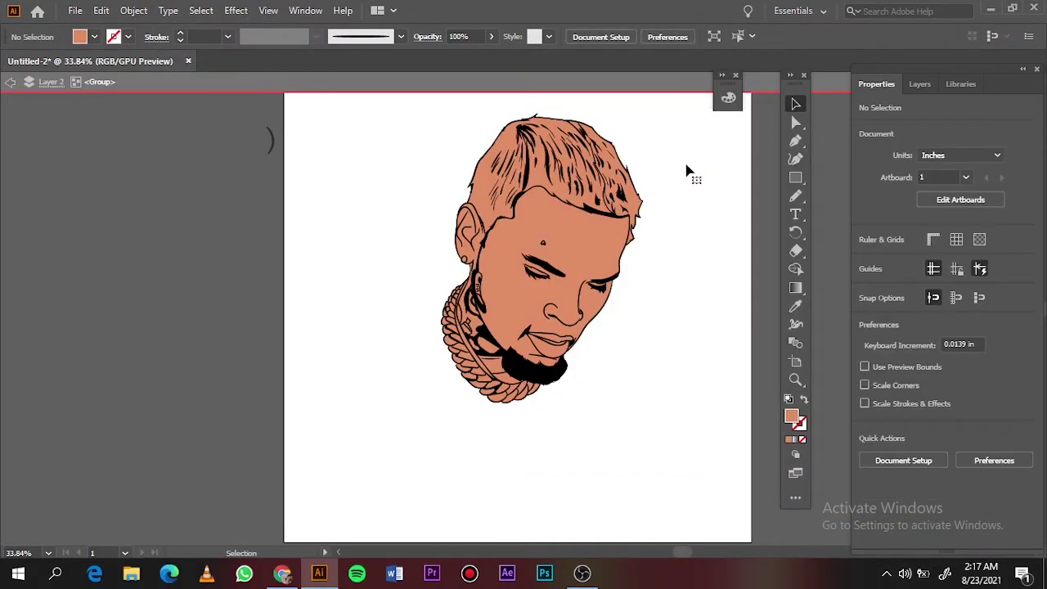
- Fill the two shapes under the beard with white
scroll(493, 327, up, 5)
click(460, 449)
shift+click(584, 451)
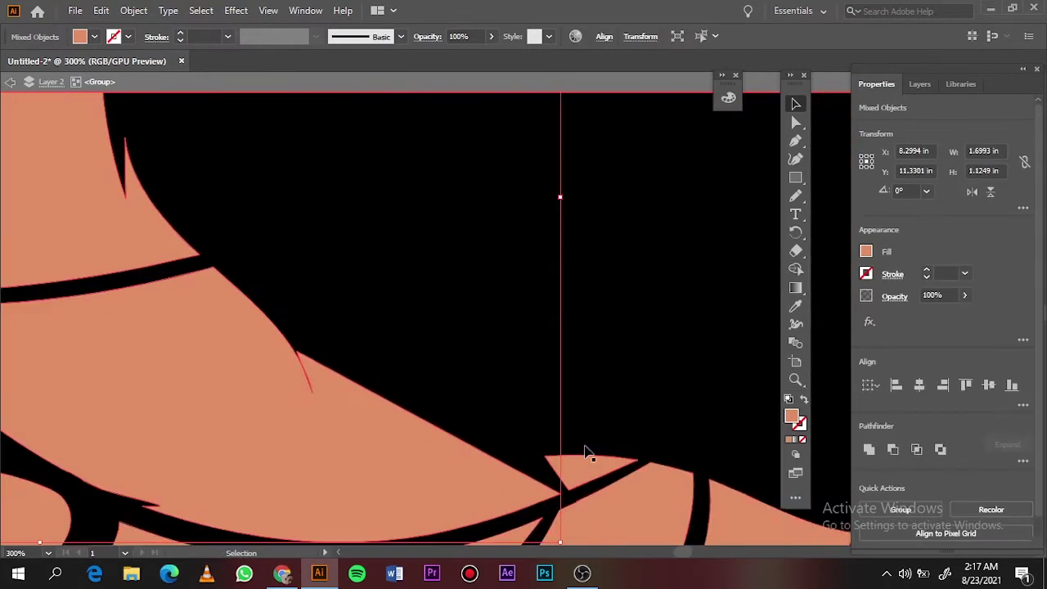
scroll(584, 451, down, 2)
double_click(792, 417)
click(953, 86)
key(ctrl+shift+a)
- Fill the inside of the mouth with white
scroll(436, 294, down, 5)
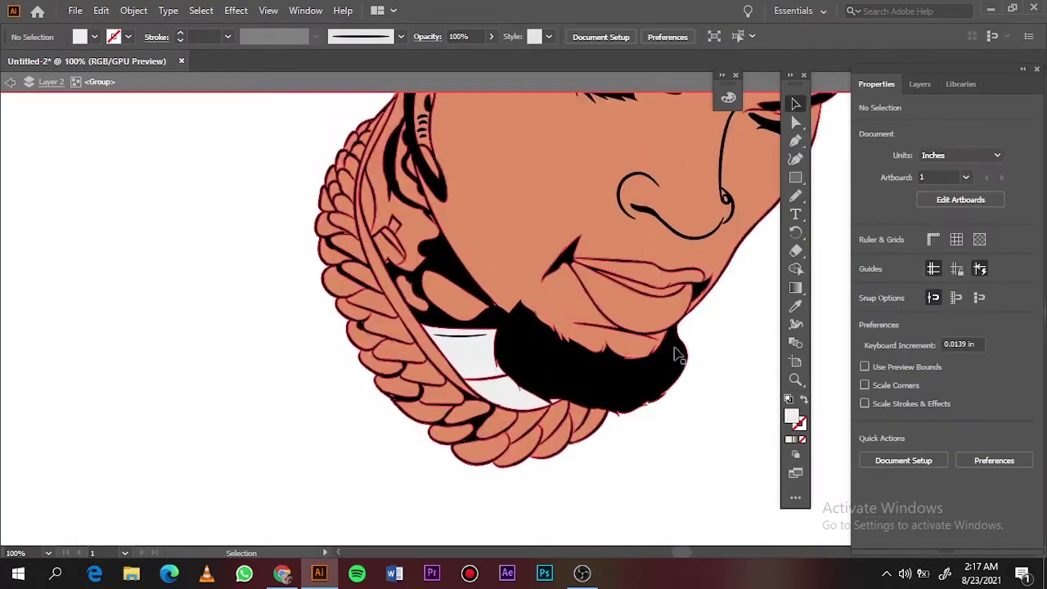
scroll(436, 295, up, 3)
click(436, 295)
double_click(792, 416)
click(954, 87)
- Colour the lower and upper lips the same pink
click(376, 352)
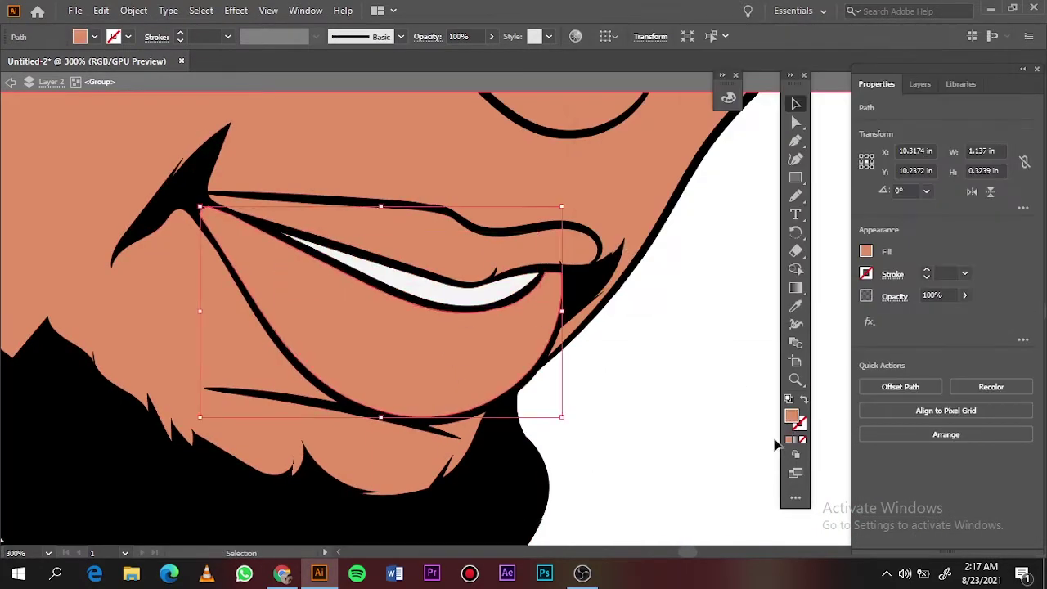
double_click(792, 416)
click(701, 127)
click(954, 87)
click(369, 237)
double_click(792, 415)
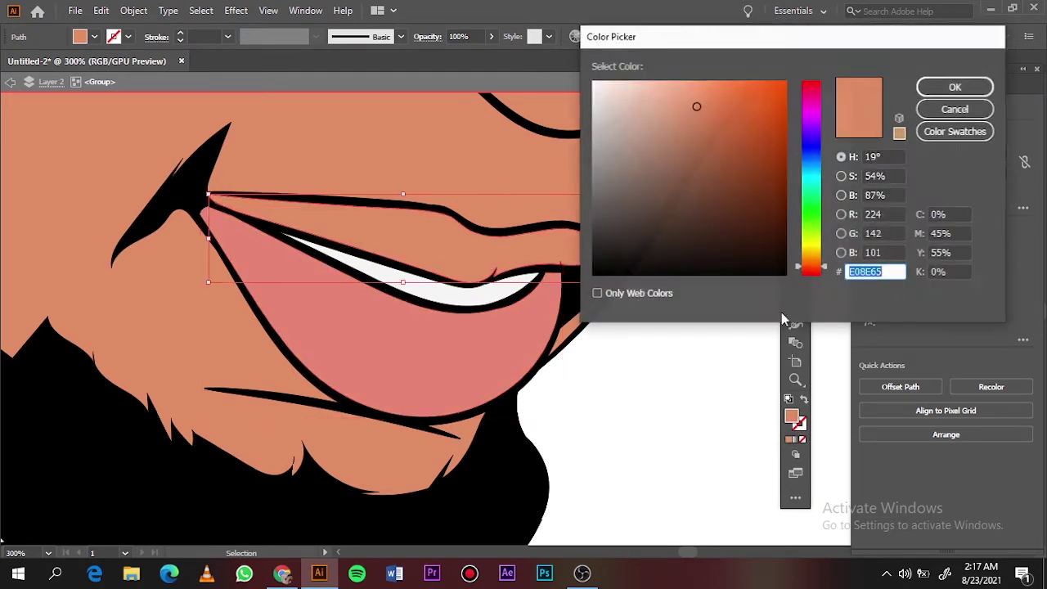
click(701, 126)
click(954, 87)
key(ctrl+shift+a)
- Change a skin-coloured shape on the face to a white fill
scroll(702, 291, down, 5)
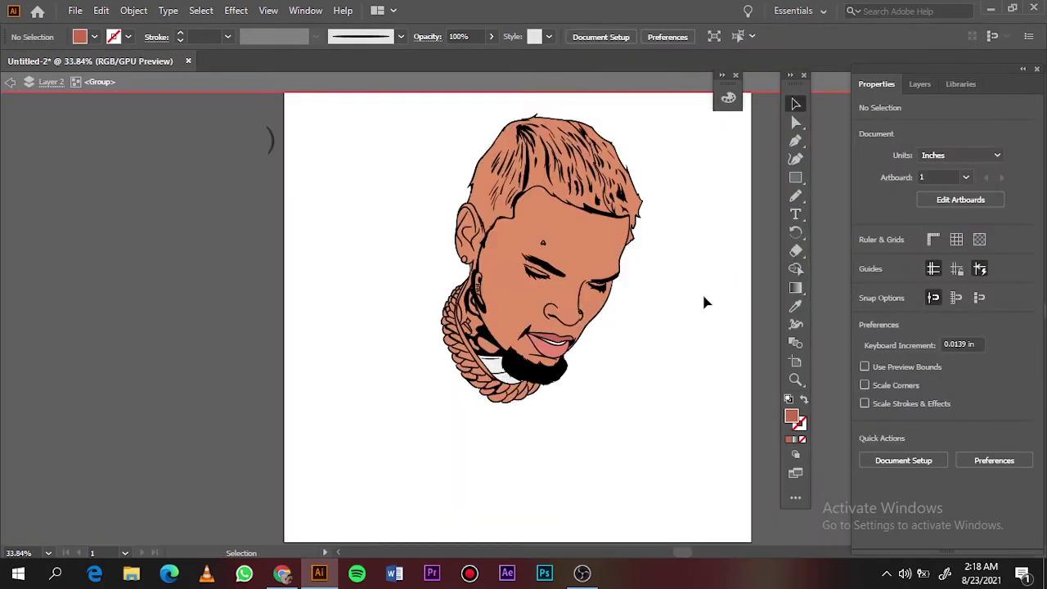
scroll(482, 296, up, 3)
scroll(483, 296, right, 5)
click(486, 306)
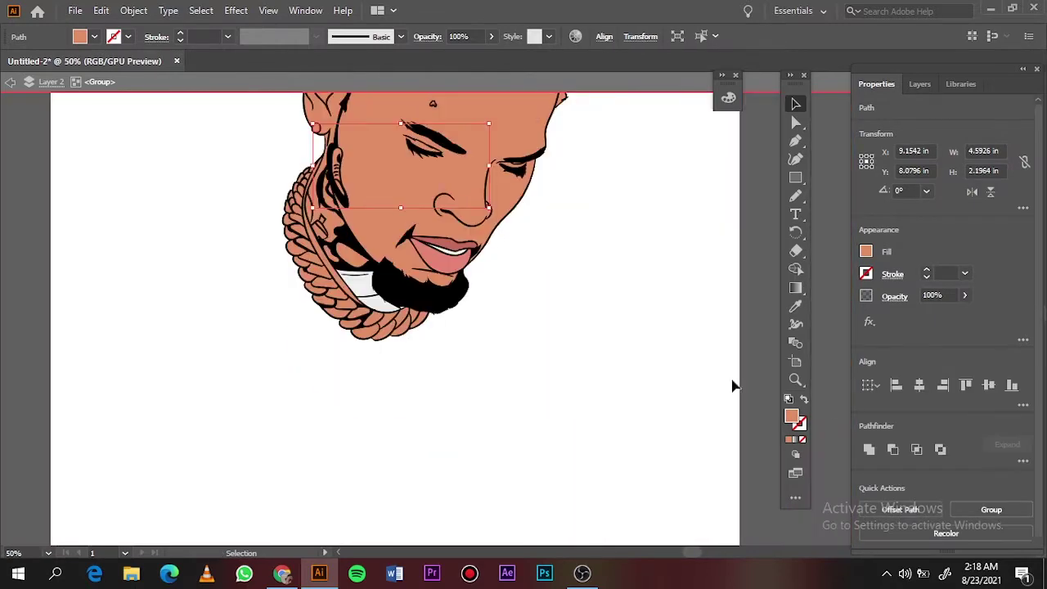
double_click(792, 416)
click(587, 130)
key(Return)
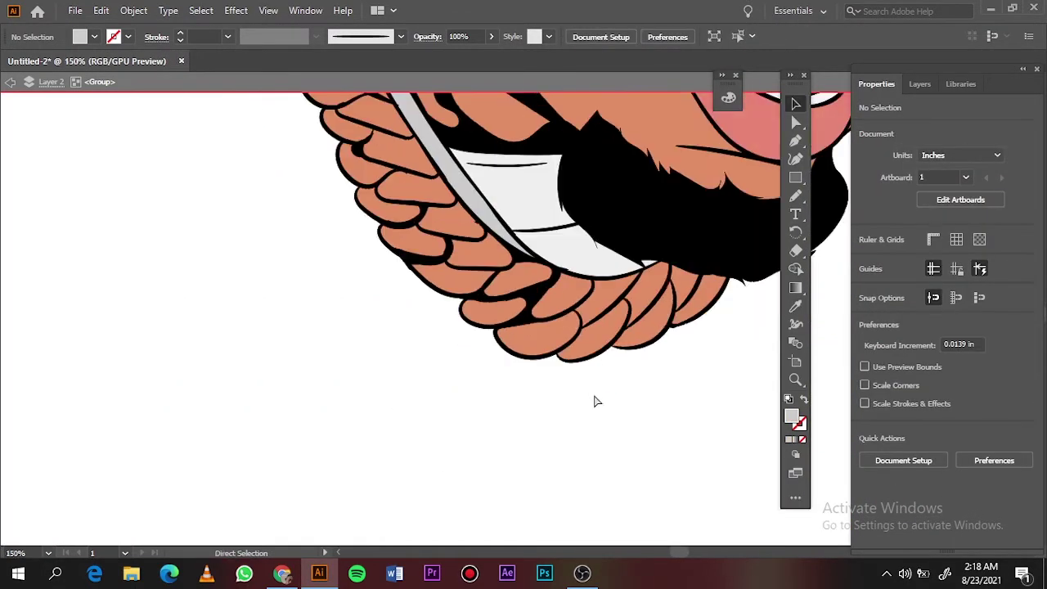
- Select several chain links and give them a light grey fill
click(614, 276)
click(581, 344)
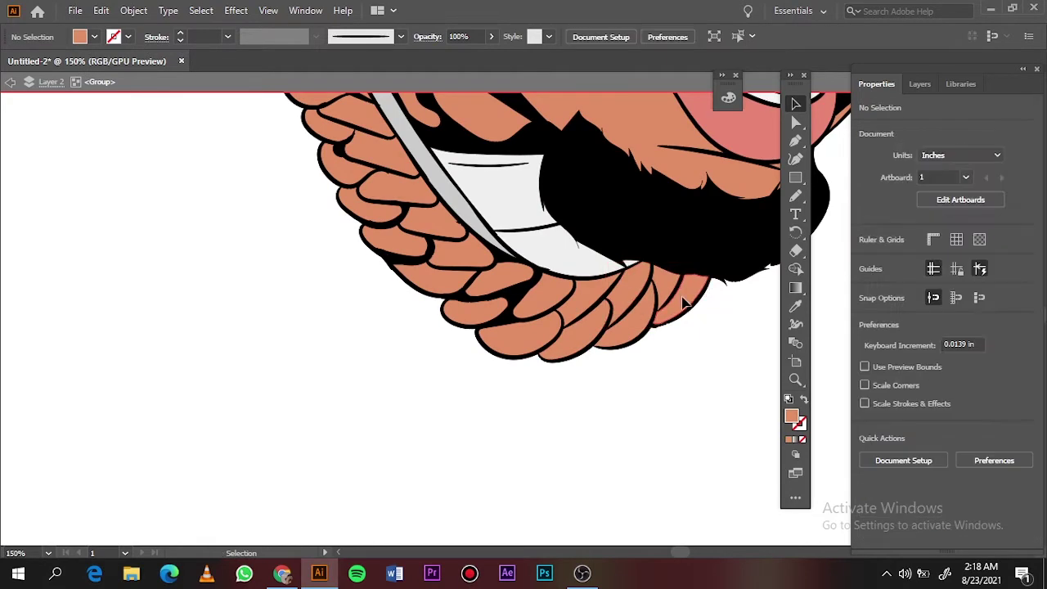
click(626, 299)
shift+click(517, 282)
shift+click(385, 215)
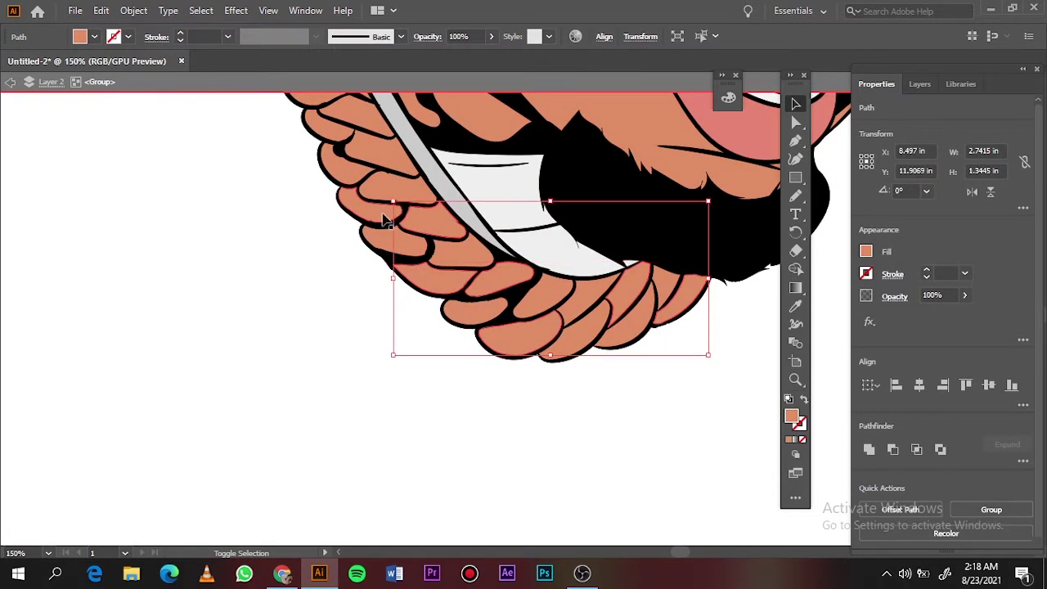
shift+click(327, 237)
scroll(406, 256, up, 5)
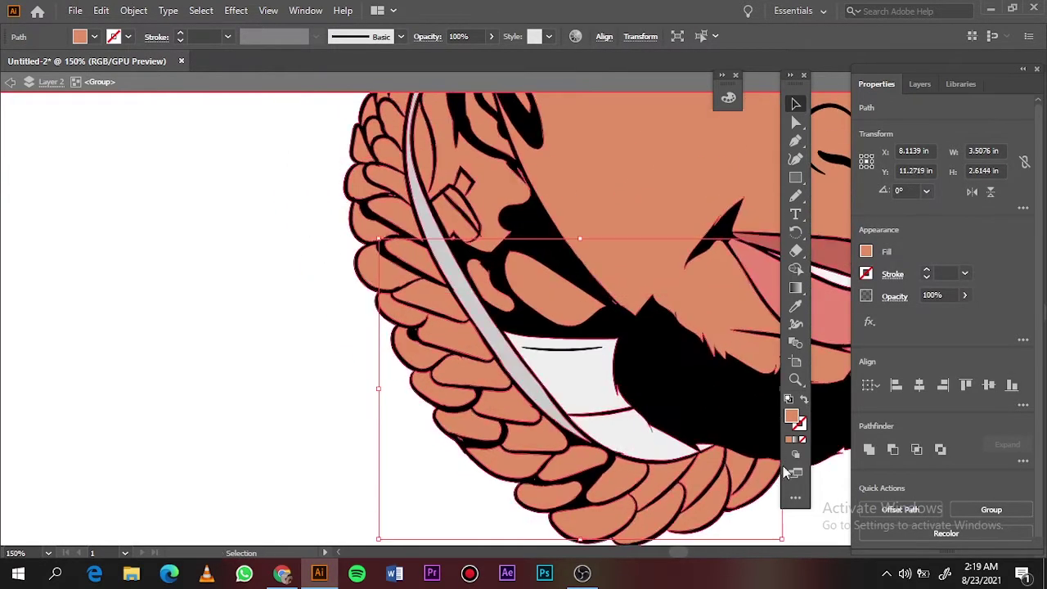
double_click(791, 417)
click(949, 88)
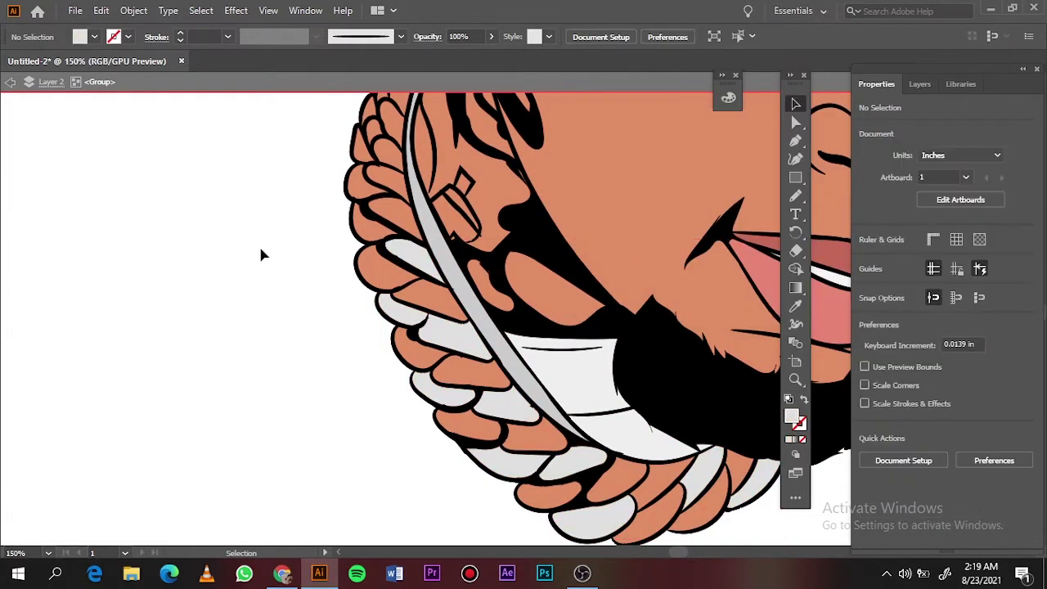
scroll(259, 243, down, 2)
- Select more chain links and fill them with white
click(452, 378)
scroll(452, 378, up, 3)
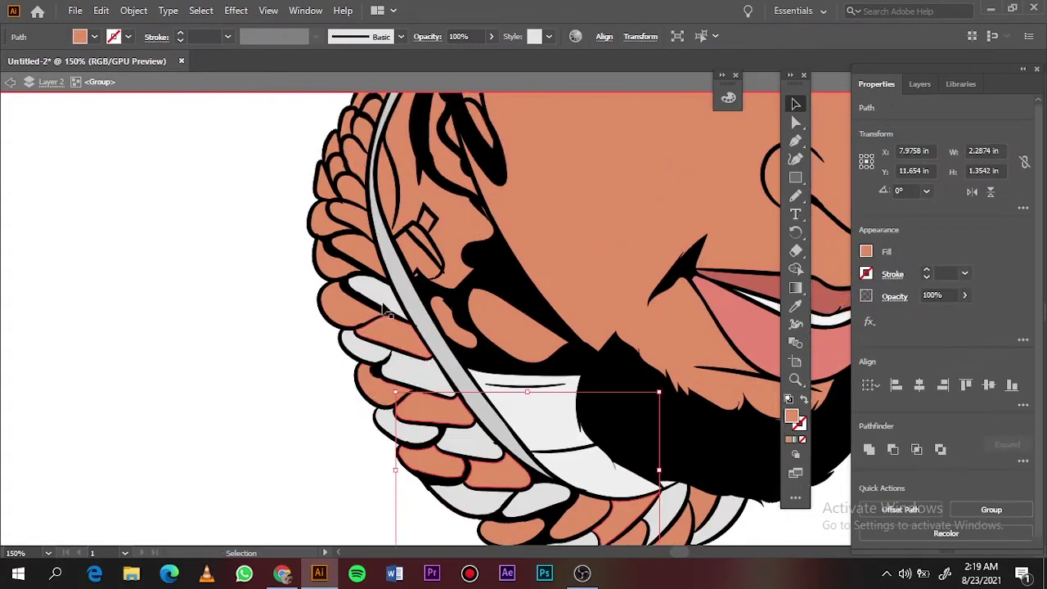
shift+click(350, 327)
scroll(358, 321, up, 2)
shift+click(306, 246)
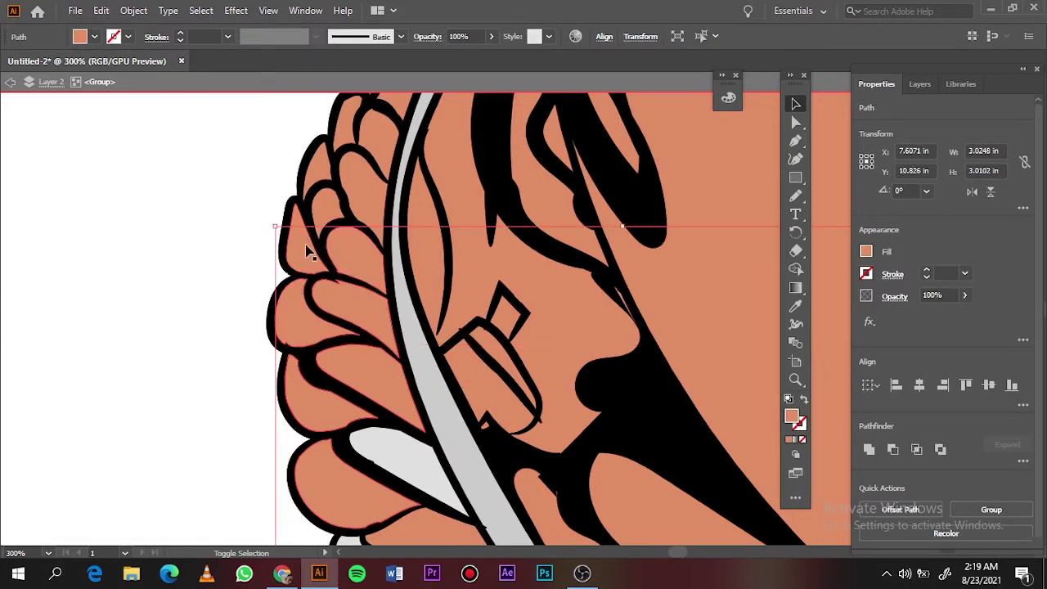
scroll(367, 199, up, 2)
scroll(409, 240, up, 2)
shift+click(415, 211)
scroll(415, 211, down, 5)
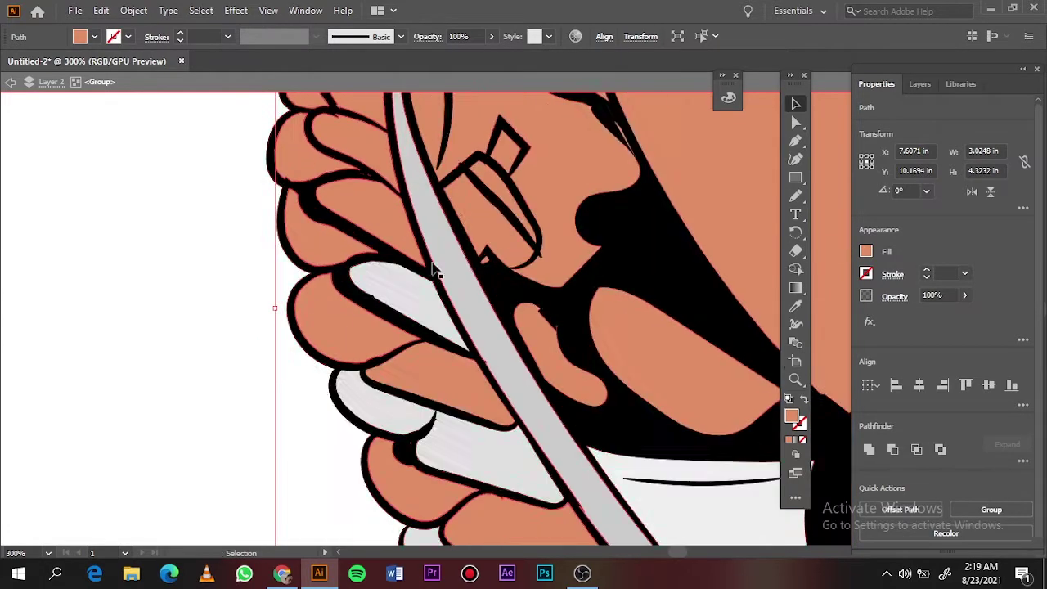
key(i)
click(432, 269)
click(236, 300)
- Give three more chain links a pale teal fill
key(ctrl+0)
scroll(504, 384, up, 4)
click(564, 343)
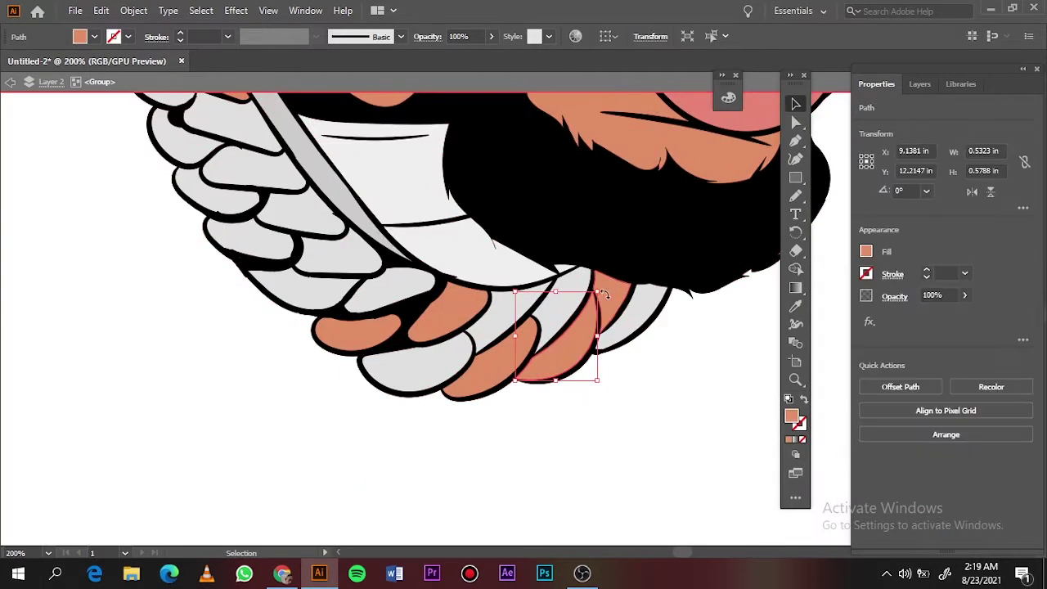
shift+click(466, 373)
shift+click(343, 426)
scroll(409, 344, up, 2)
double_click(797, 418)
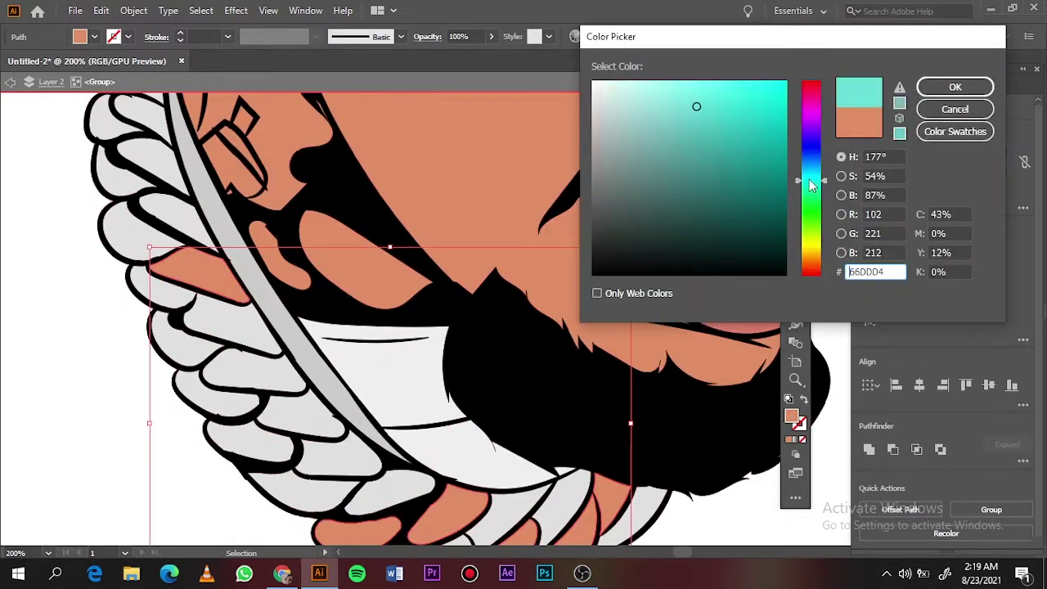
click(625, 112)
click(955, 86)
- Fill the right section of the hair with bright hot pink
key(ctrl+0)
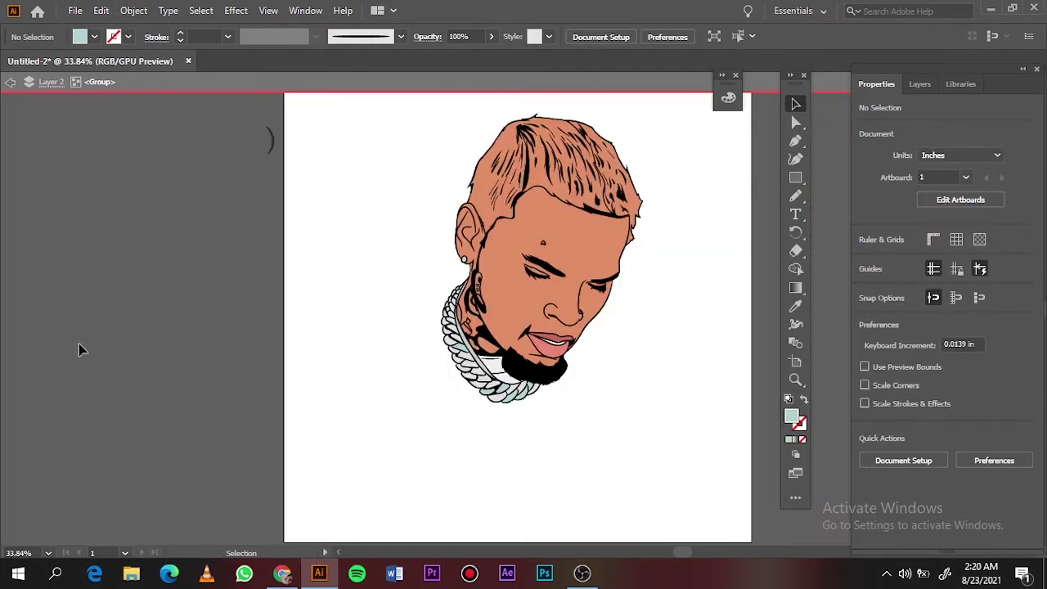
scroll(676, 362, up, 5)
scroll(646, 262, up, 2)
click(634, 297)
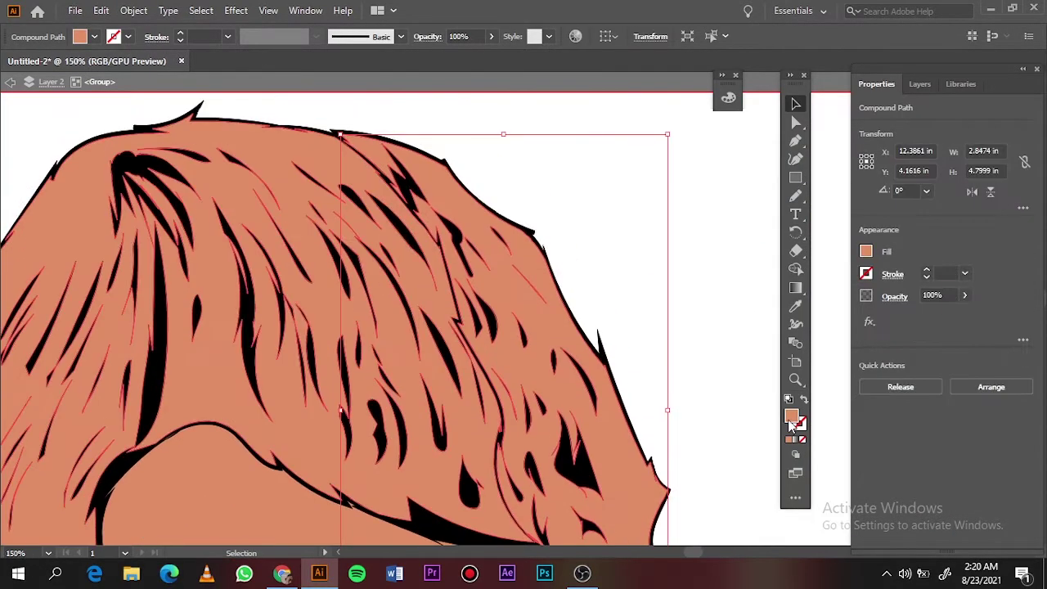
double_click(797, 418)
click(812, 111)
drag(812, 110, 811, 92)
click(732, 81)
click(955, 86)
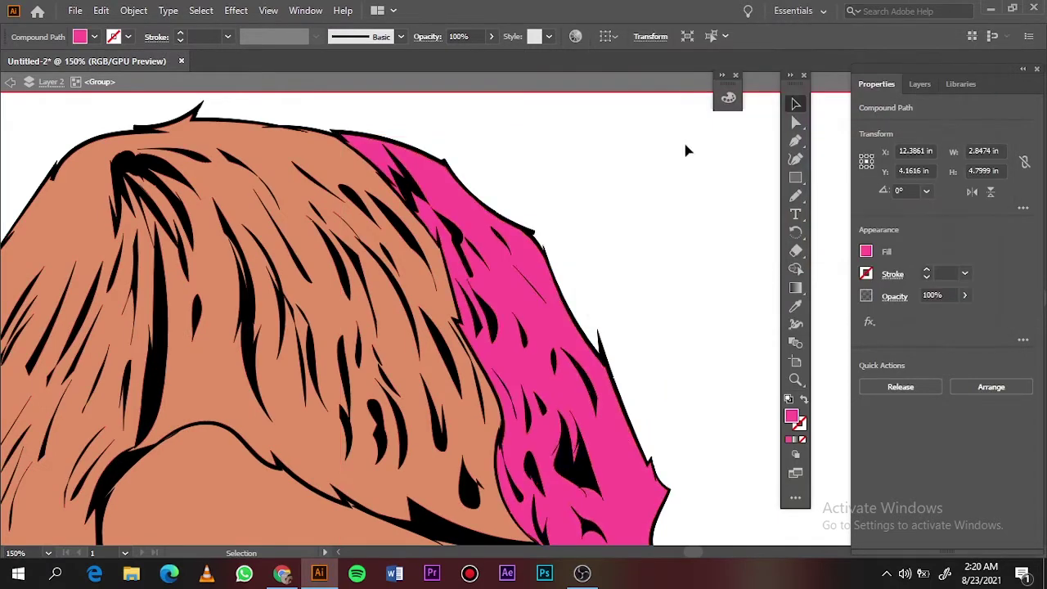
click(685, 150)
- Fill the left section of the hair with bright blue 3B6AFF, then exit the group
click(397, 370)
double_click(791, 417)
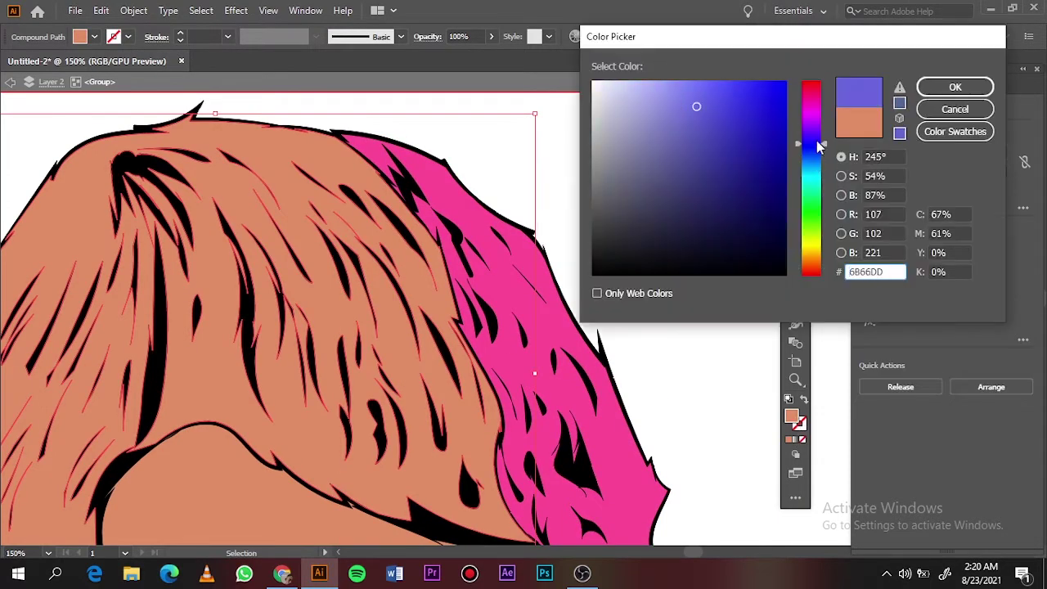
click(955, 86)
double_click(791, 416)
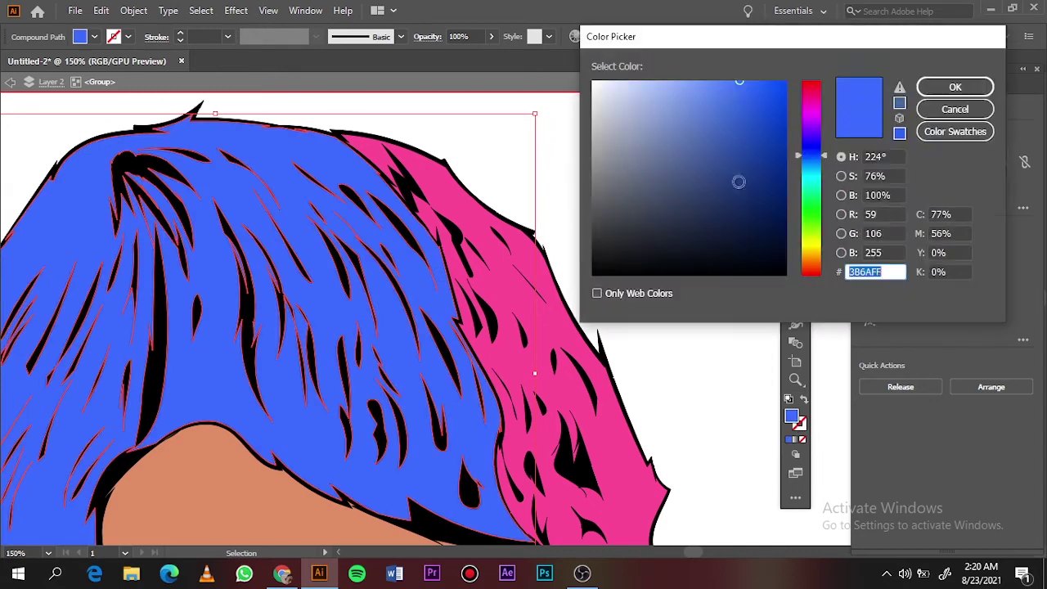
click(957, 90)
key(ctrl+0)
double_click(727, 313)
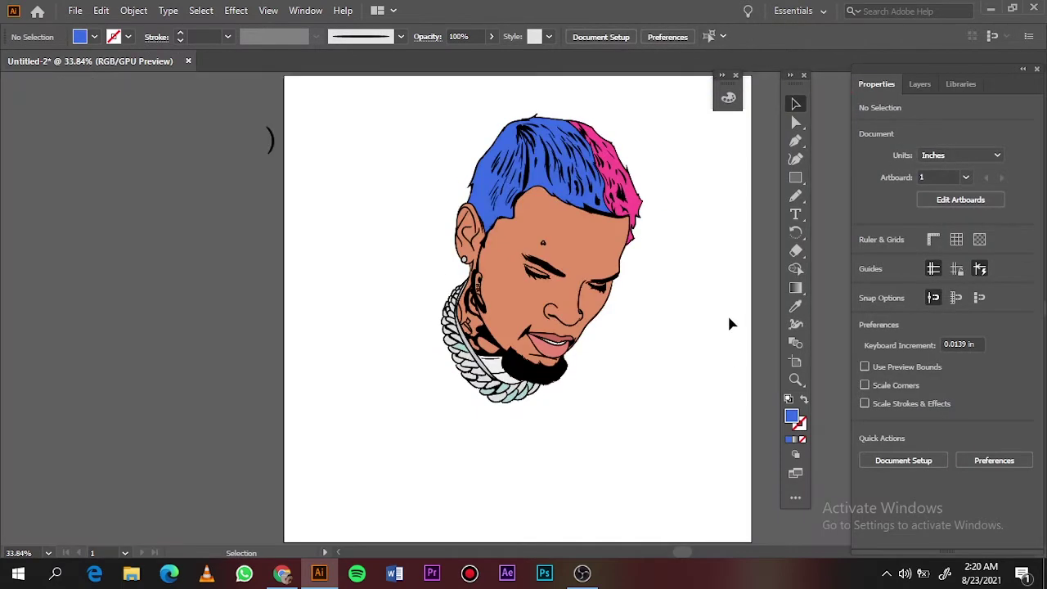
- Inspect Layer 2's sublayers, lock the portrait group's path sublayers in isolation, then exit isolation
click(920, 84)
click(918, 139)
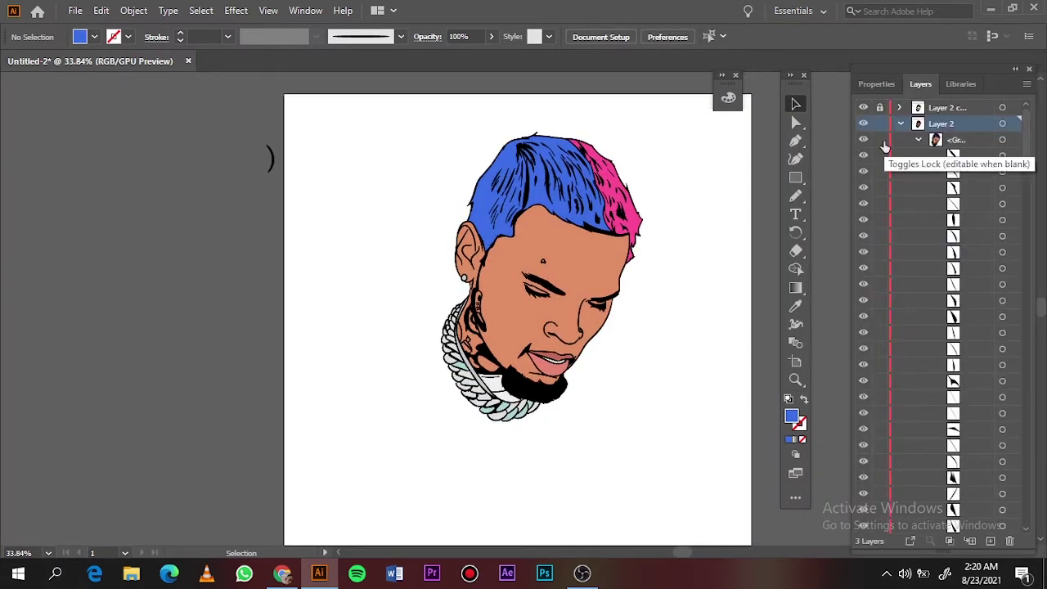
click(899, 124)
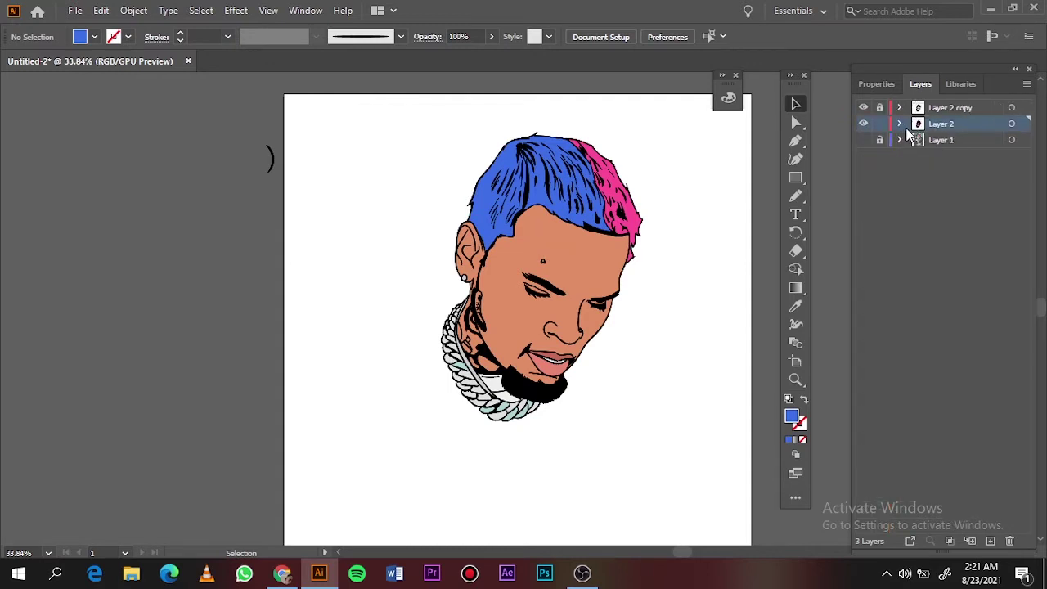
double_click(939, 133)
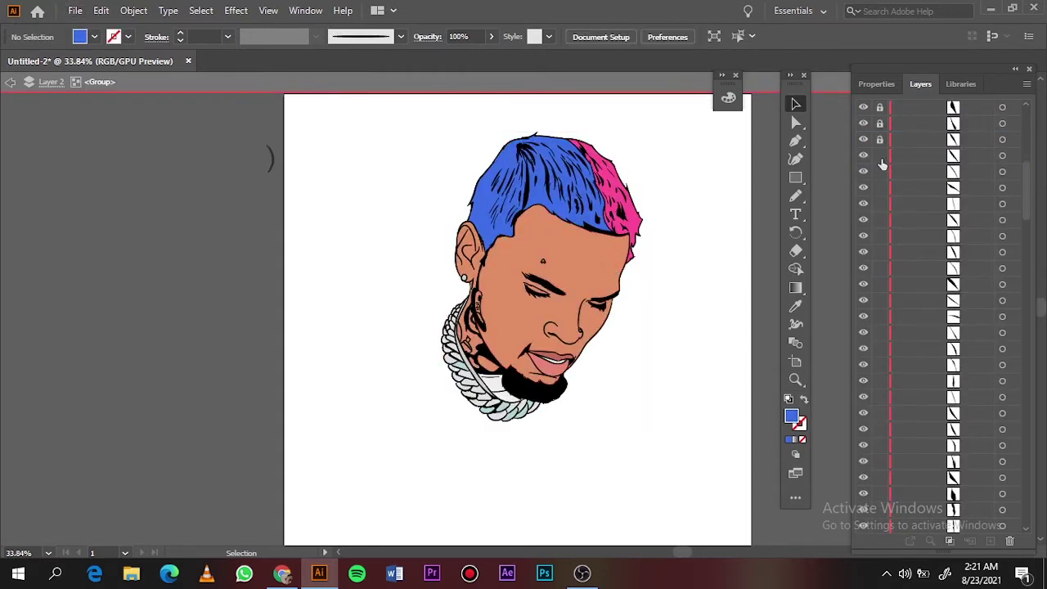
scroll(881, 162, down, 3)
drag(874, 392, 890, 224)
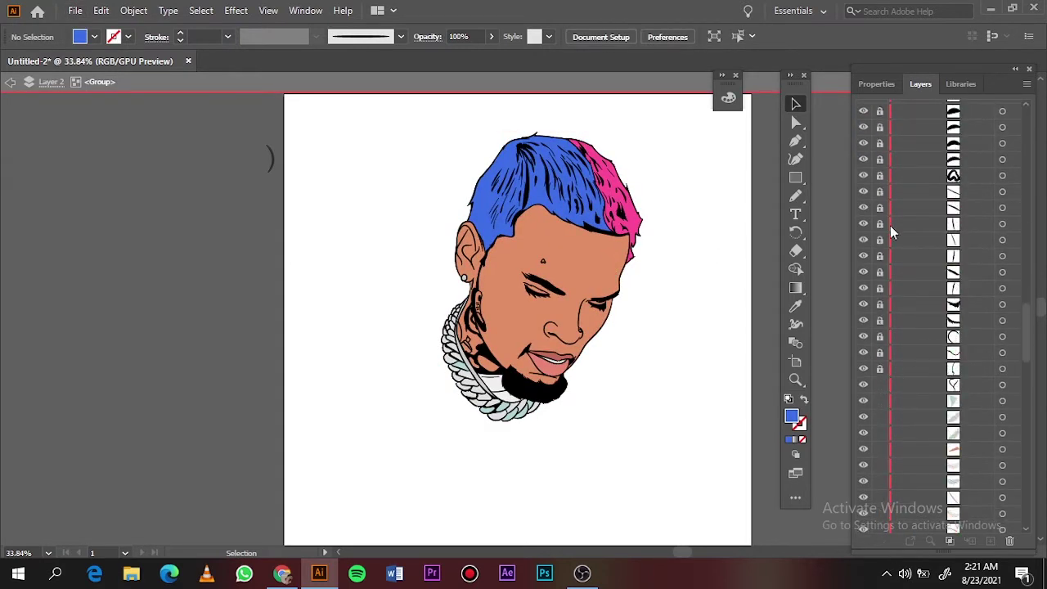
scroll(1025, 219, up, 3)
scroll(1025, 219, up, 3)
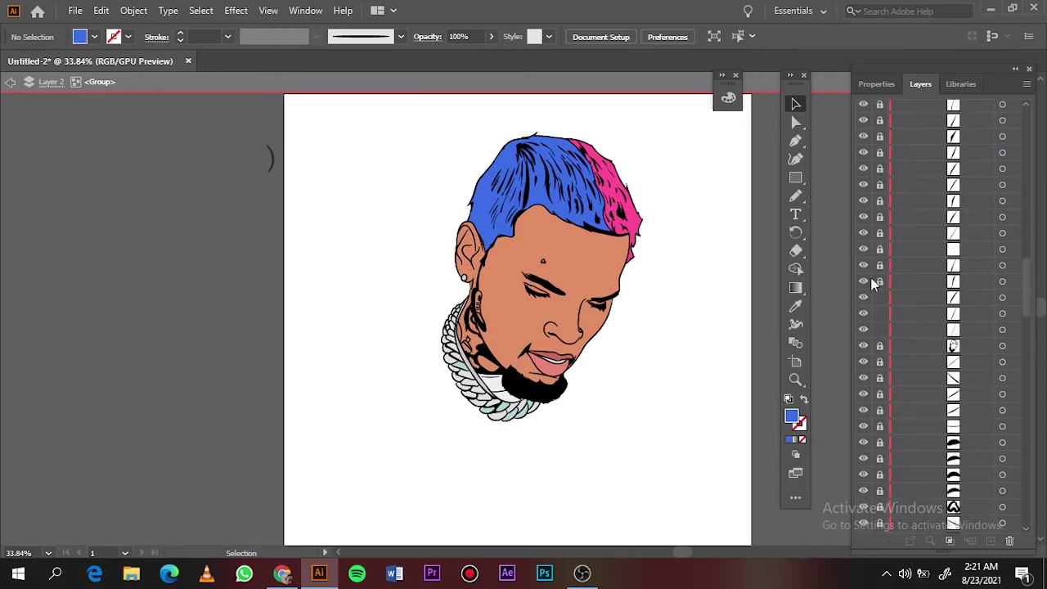
scroll(875, 245, up, 3)
double_click(734, 256)
scroll(598, 450, up, 5)
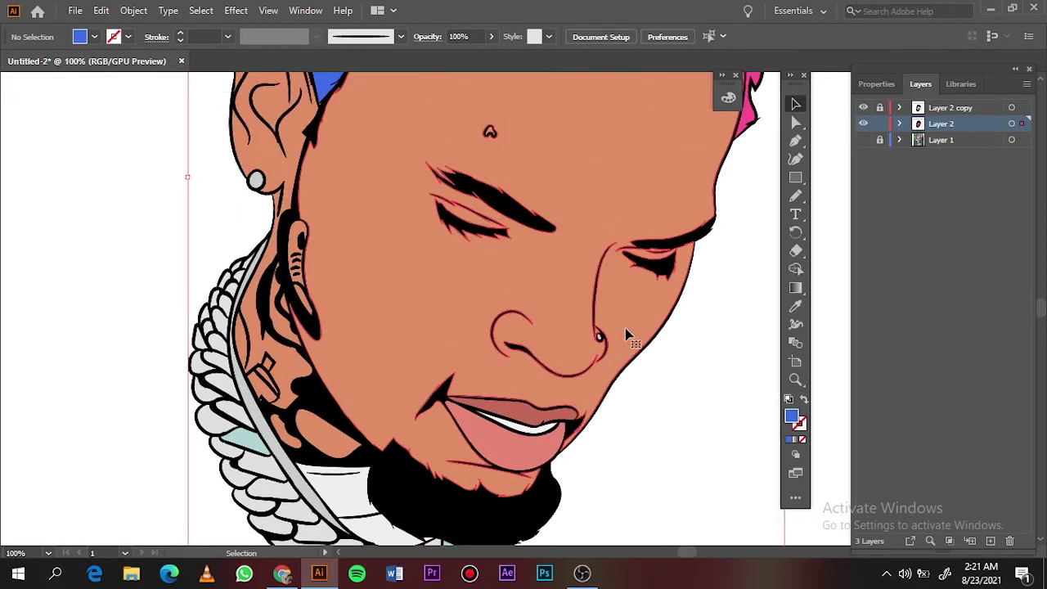
- Slightly shift the skin shape's colour balance, nudging the red, green and blue values
double_click(627, 334)
click(100, 10)
click(421, 318)
click(725, 345)
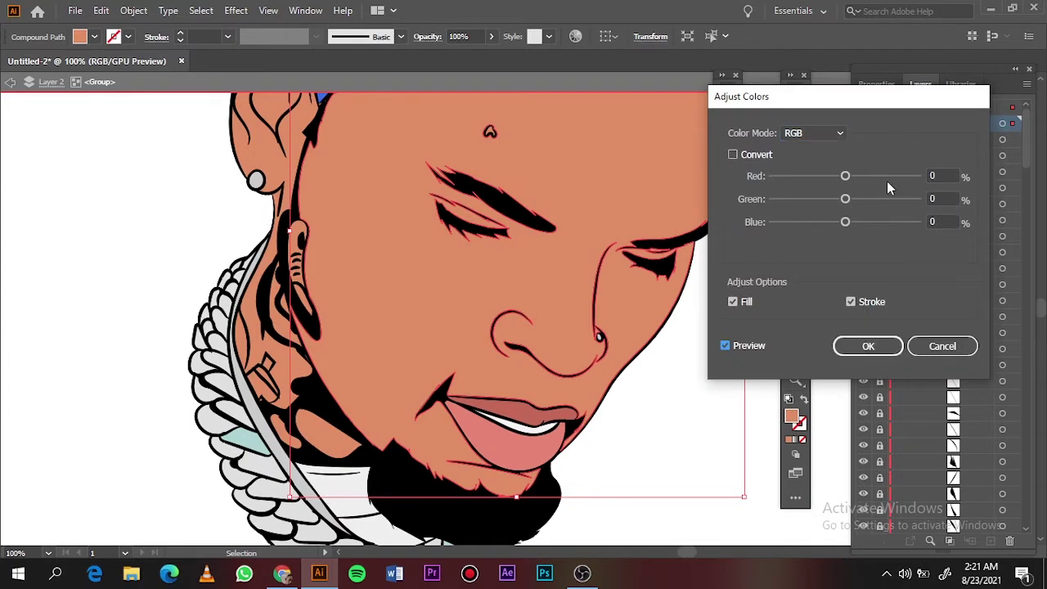
mouse_move(846, 222)
mouse_down()
mouse_move(849, 199)
mouse_move(846, 222)
mouse_up()
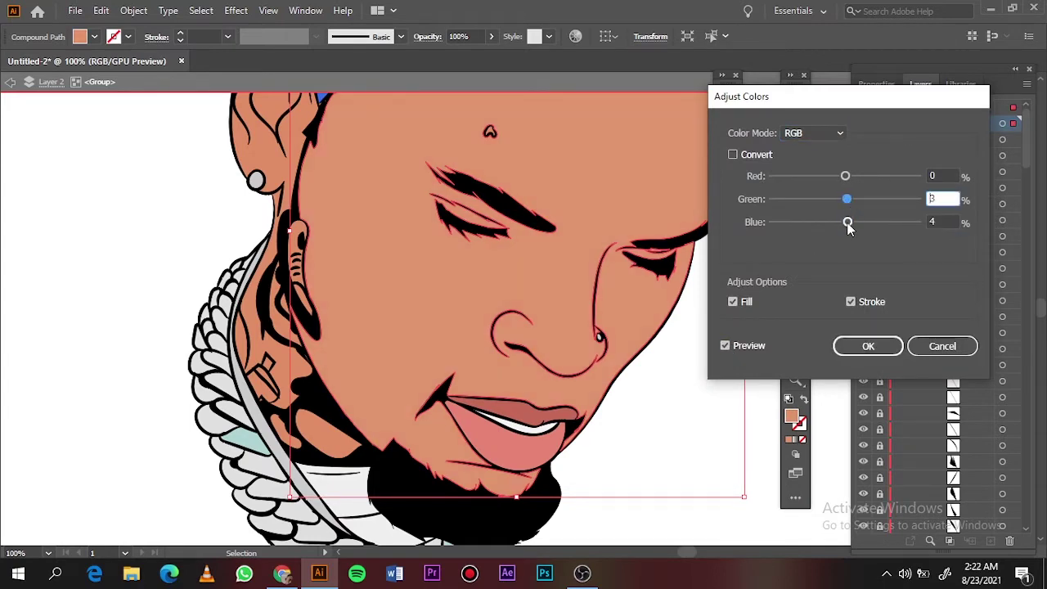
drag(845, 176, 848, 176)
click(865, 345)
key(ctrl+0)
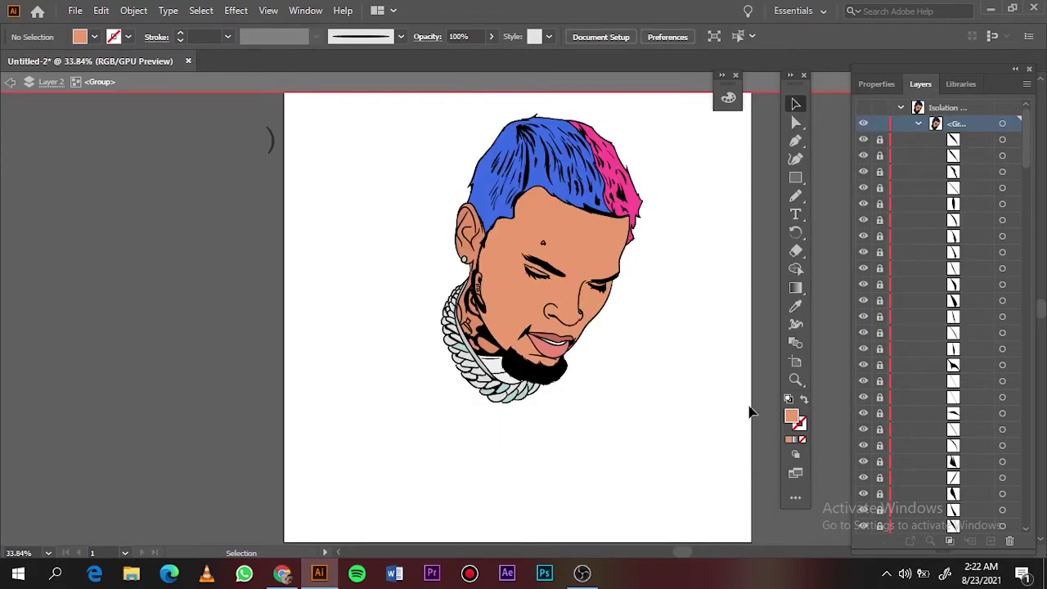
- Delete the blue hair, pink hair and skin fills from Layer 2 copy 2
double_click(728, 428)
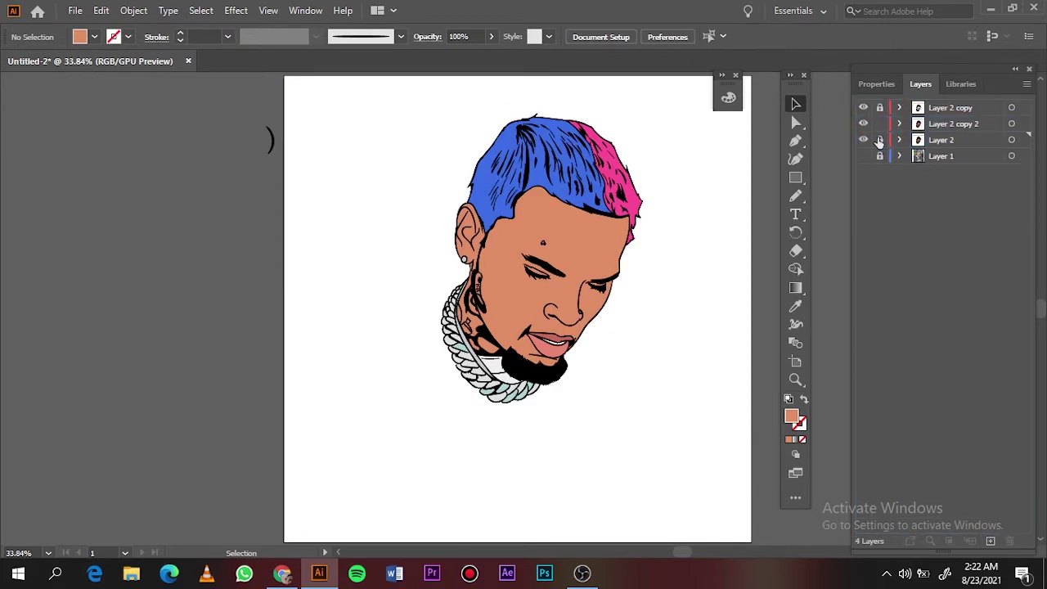
key(a)
scroll(704, 199, up, 2)
click(483, 141)
key(Delete)
click(579, 141)
key(Delete)
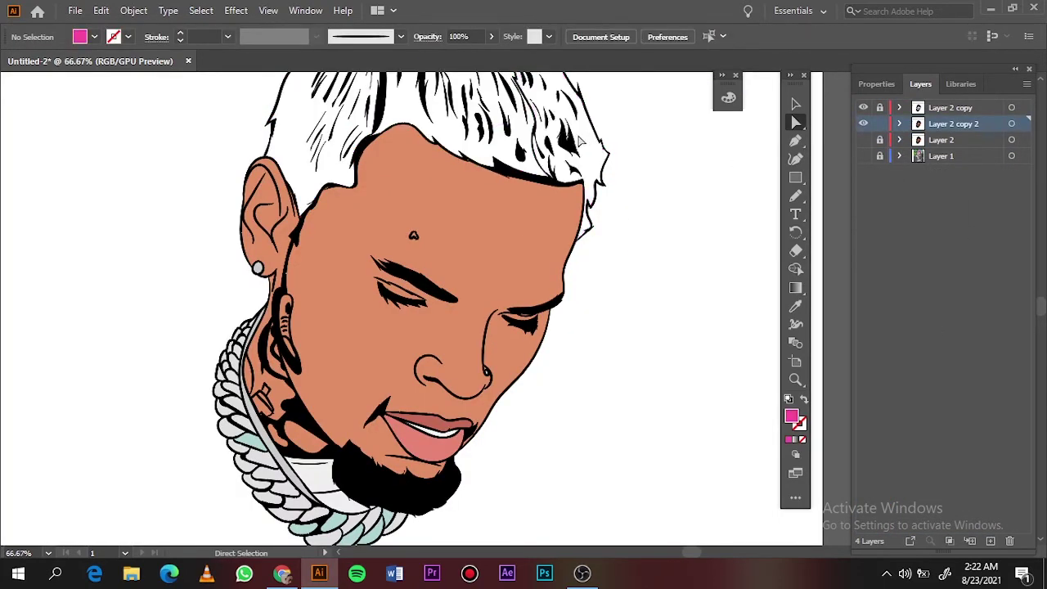
scroll(579, 141, down, 2)
click(491, 180)
key(Delete)
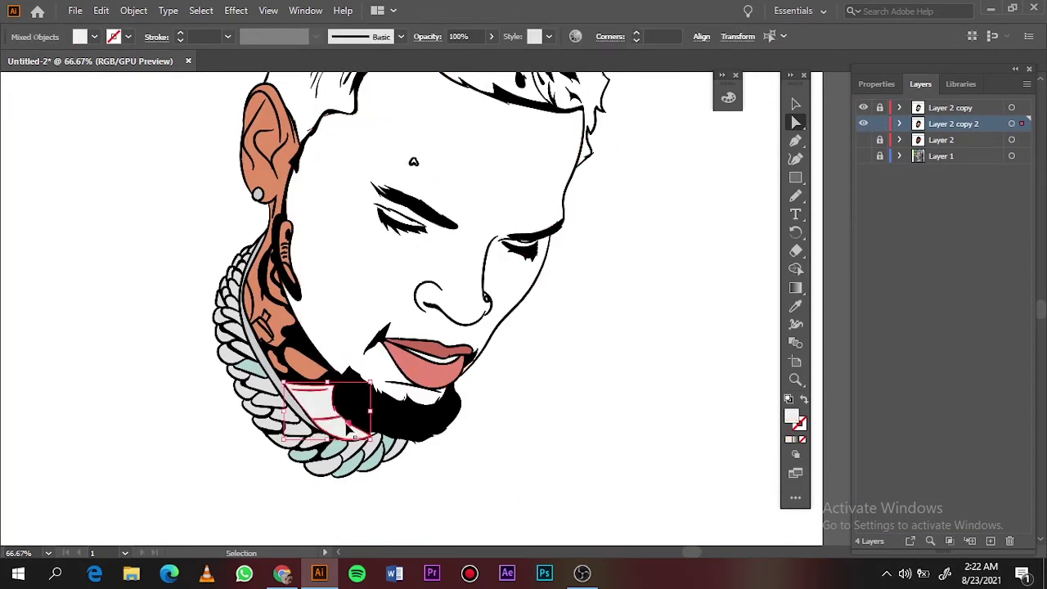
- Delete the two neck tattoo fills and add an empty Layer 5
scroll(278, 370, up, 2)
scroll(278, 372, up, 3)
click(269, 368)
key(Delete)
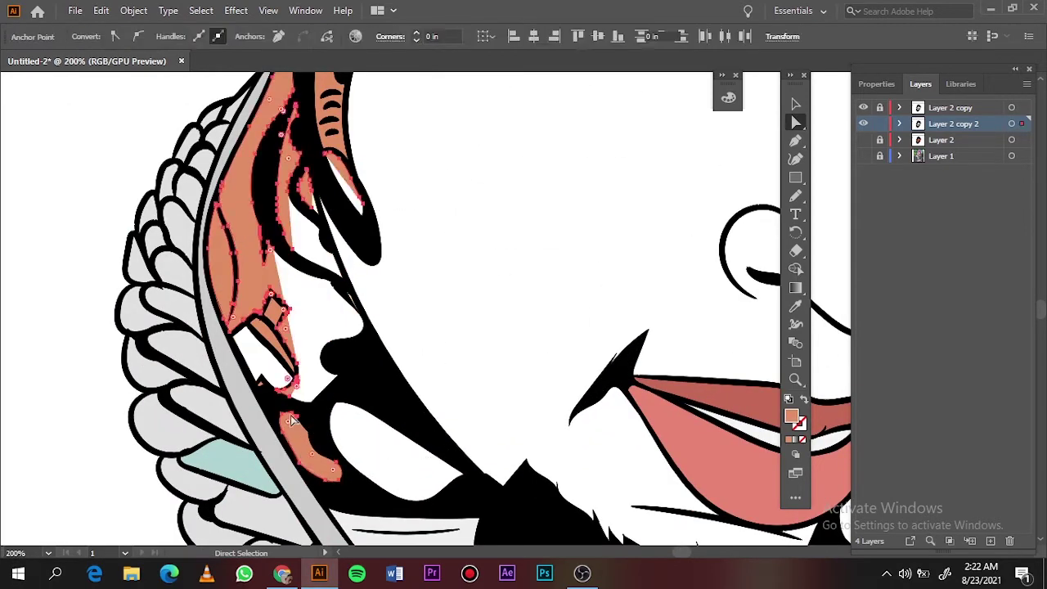
click(297, 381)
key(Delete)
scroll(366, 292, up, 2)
scroll(366, 292, up, 5)
scroll(270, 458, up, 2)
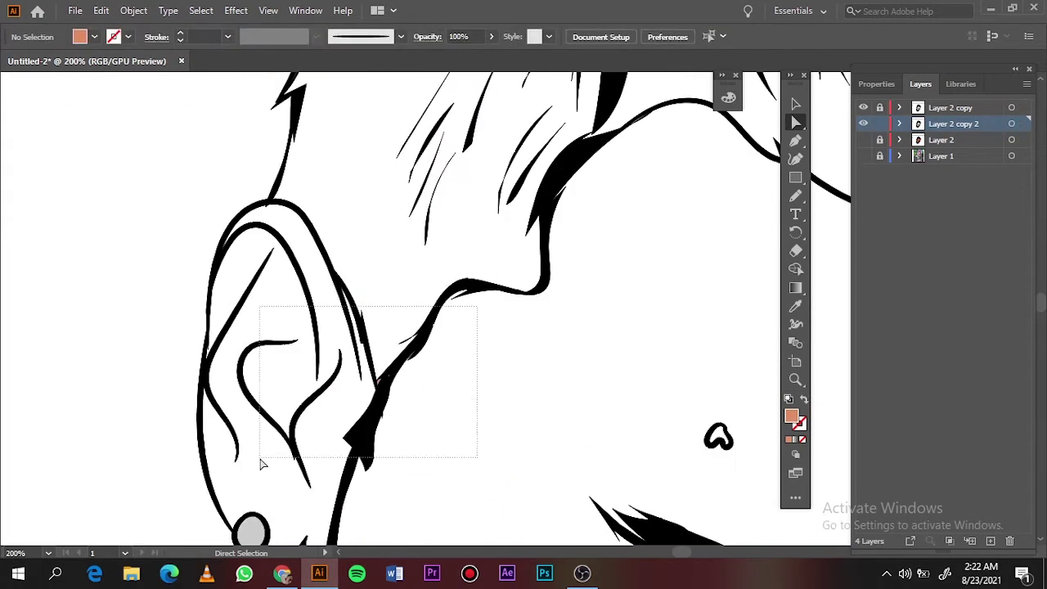
key(ctrl+0)
key(ctrl+l)
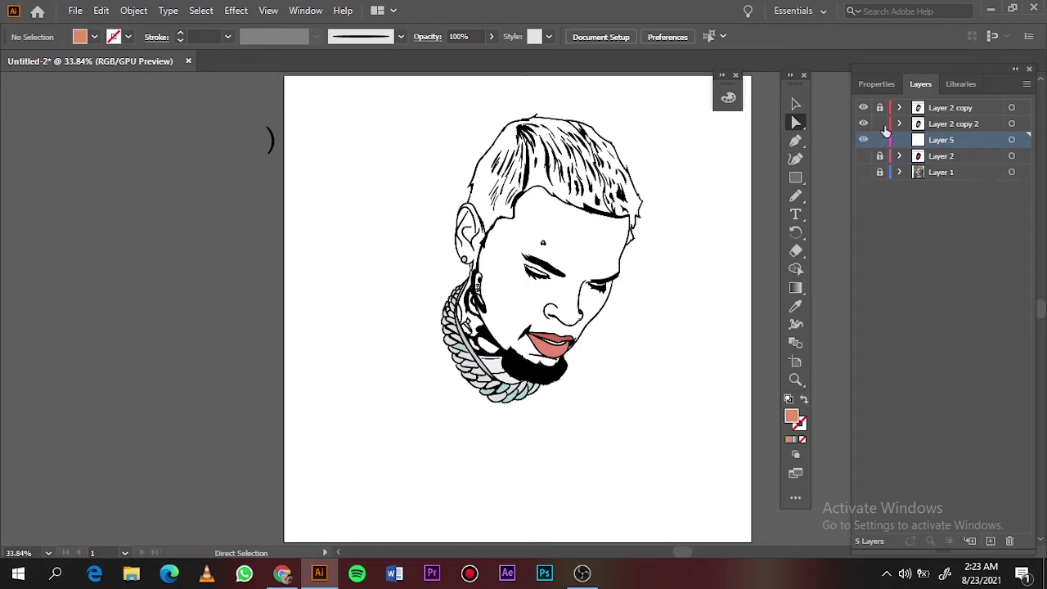
- Darken the current fill colour to a dark red in the Color Picker
click(863, 155)
click(863, 155)
scroll(627, 250, up, 4)
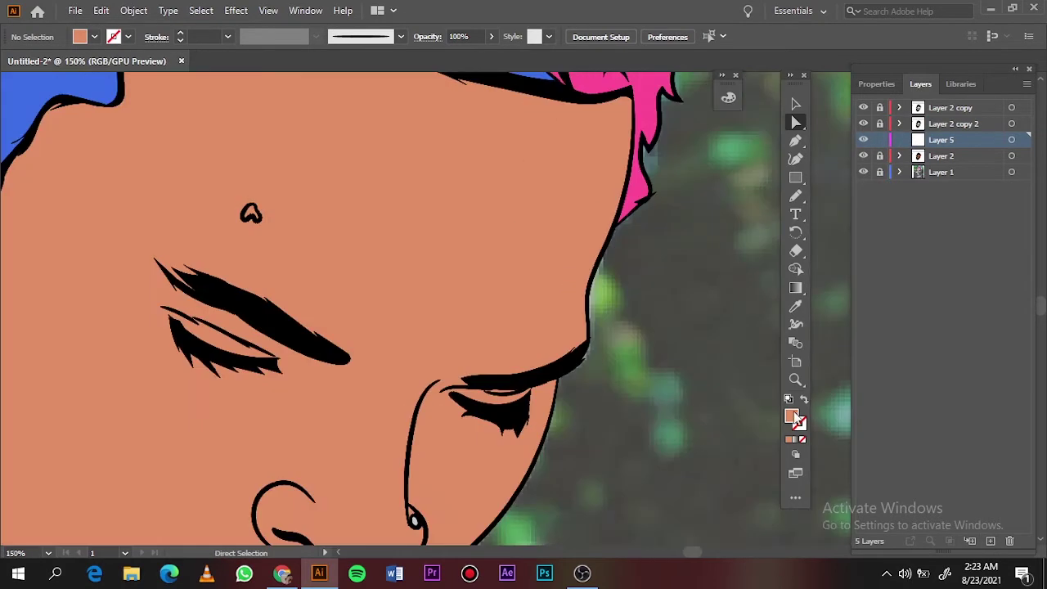
double_click(791, 417)
click(710, 163)
drag(811, 268, 823, 276)
key(Return)
- Recolour the brow shadow shape with the darker red fill
key(n)
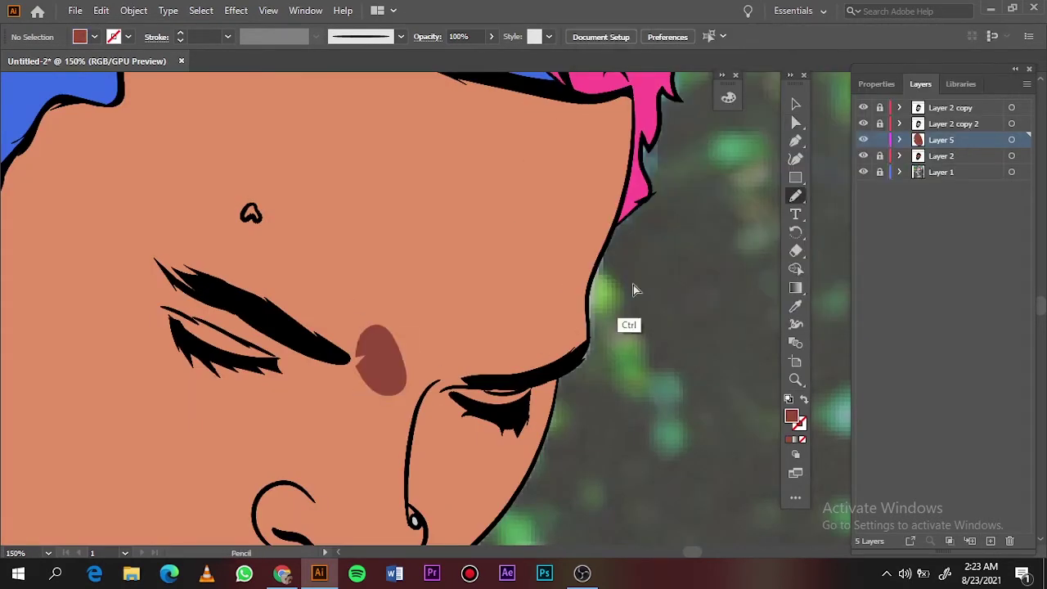
click(863, 155)
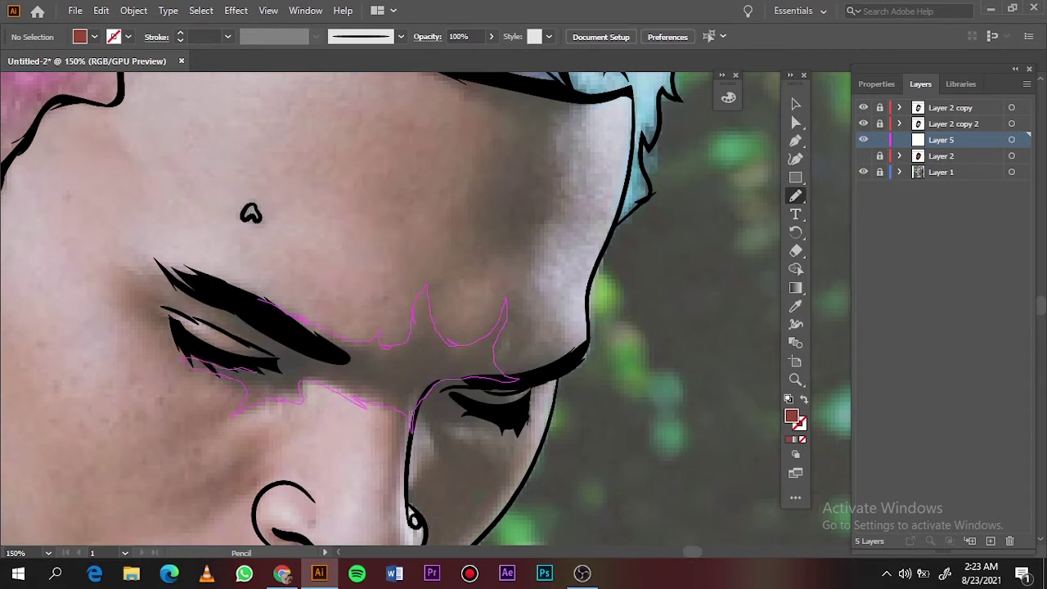
click(863, 155)
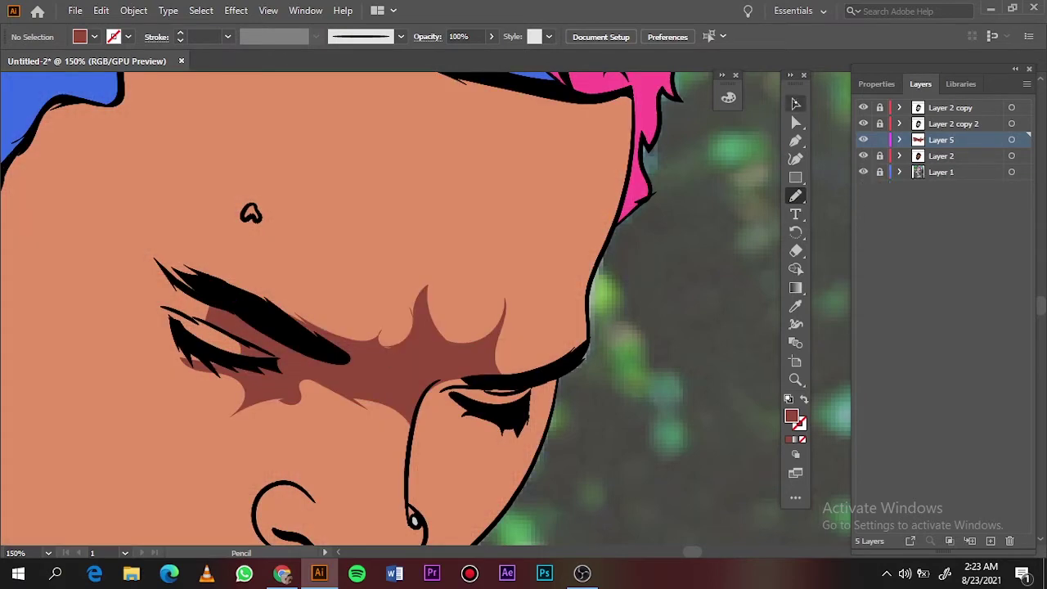
key(v)
click(458, 344)
double_click(791, 416)
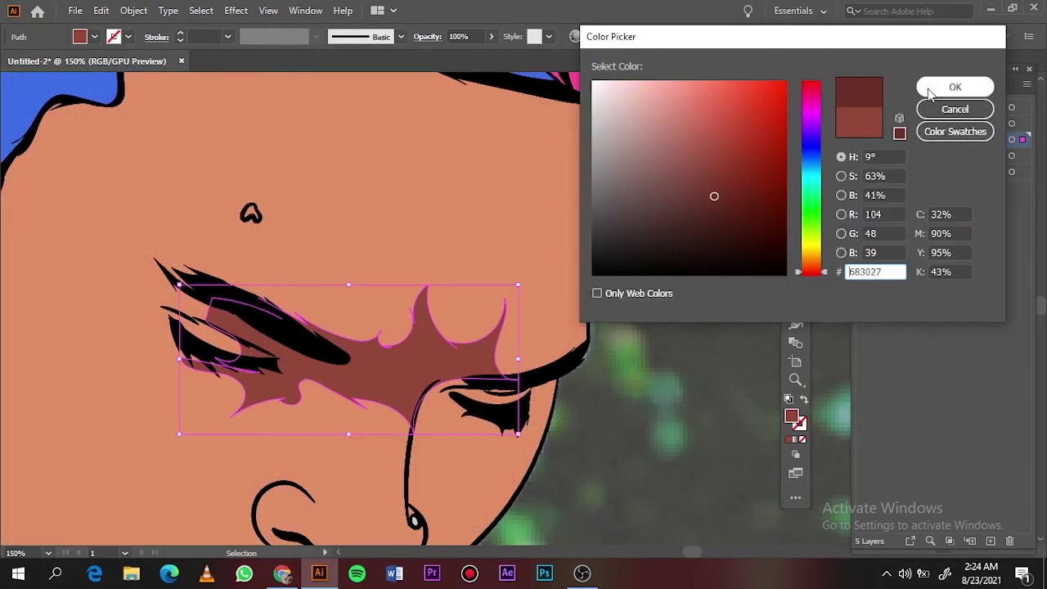
click(954, 86)
click(690, 426)
key(ctrl+0)
- Darken the brow shadow fill further, comparing it against the reference photo
click(863, 172)
click(593, 278)
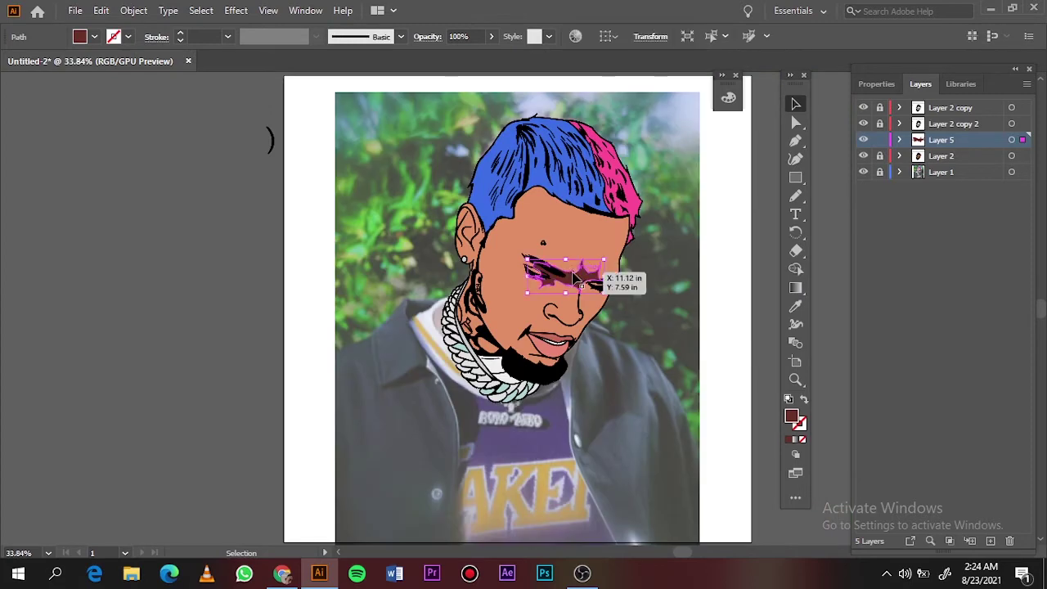
key(ctrl+plus)
key(ctrl+plus)
key(ctrl+plus)
double_click(792, 419)
click(955, 87)
click(713, 175)
key(ctrl+0)
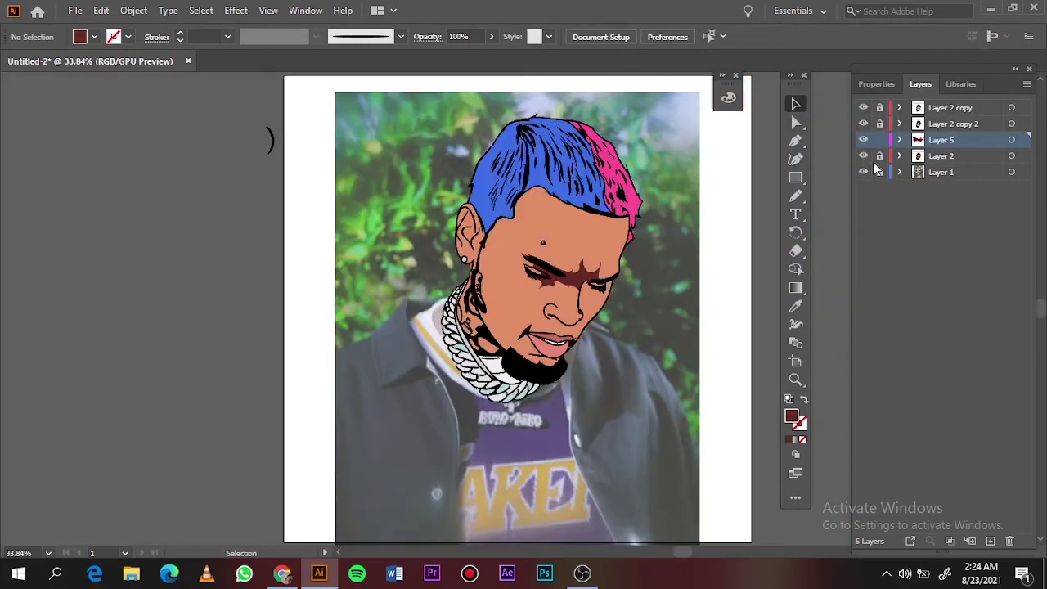
- With Layer 2 hidden, draw a closed Pencil shadow shape between the eyelashes
click(863, 156)
click(863, 157)
key(ctrl+plus)
key(ctrl+plus)
key(ctrl+plus)
key(n)
drag(454, 241, 397, 178)
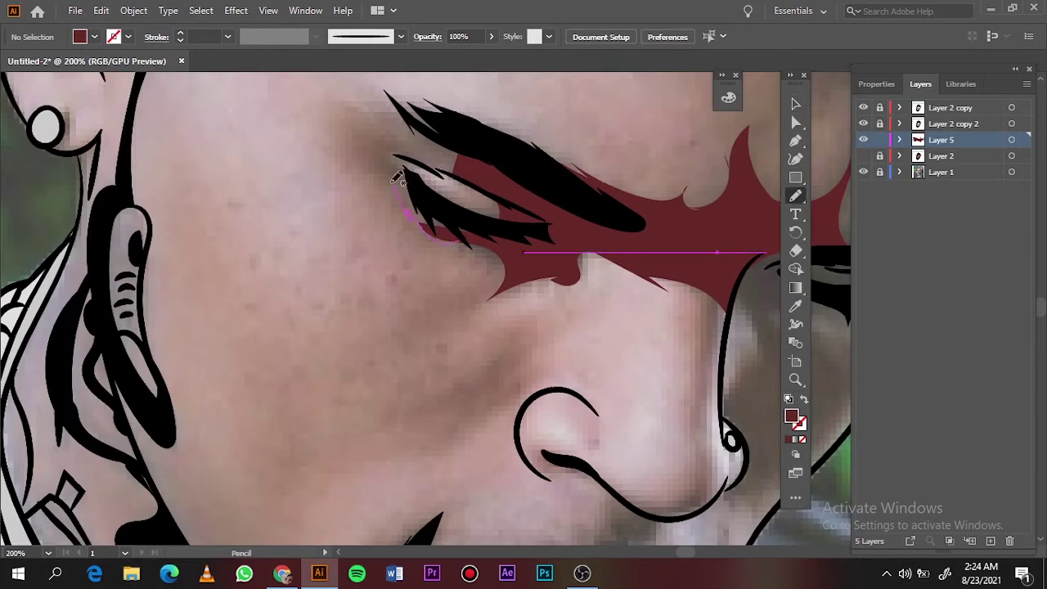
drag(506, 187, 470, 177)
drag(471, 177, 411, 152)
drag(472, 131, 471, 177)
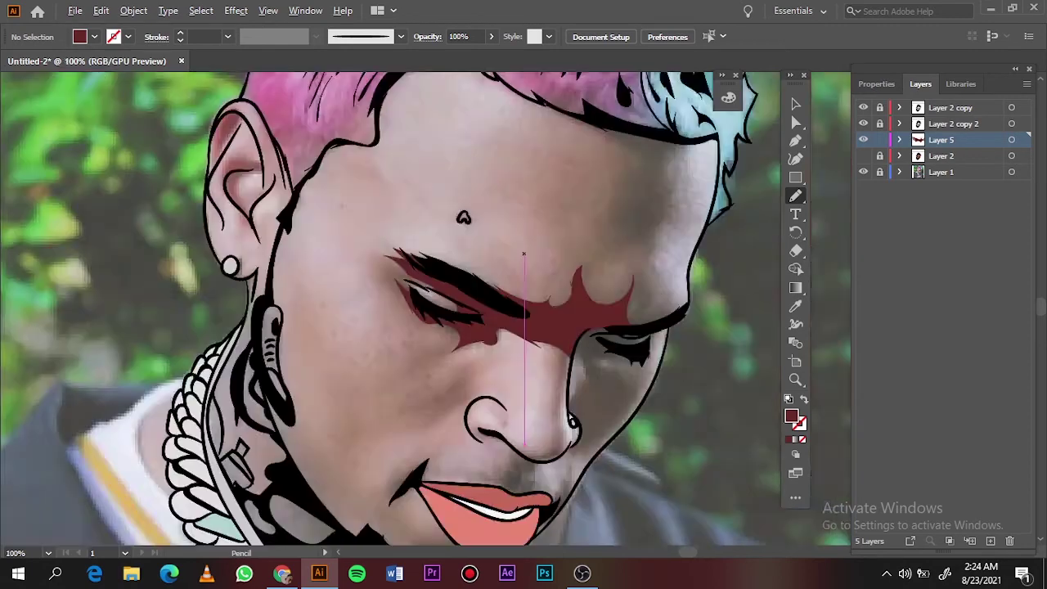
- Draw dark-red shadow shapes down the right temple and around the right eye
key(ctrl+minus)
key(ctrl+minus)
key(ctrl+minus)
scroll(500, 243, up, 4)
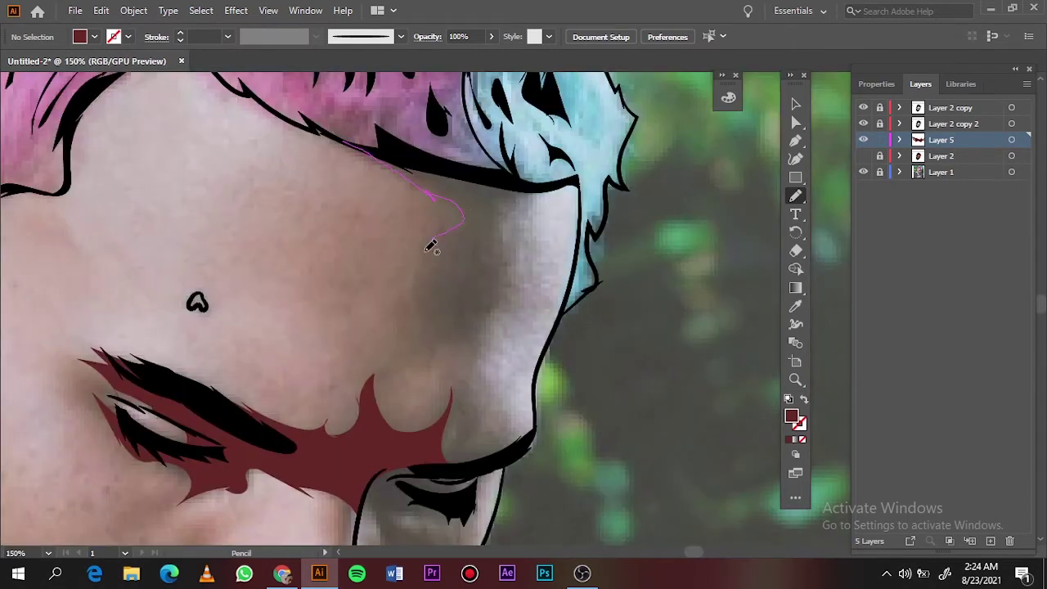
drag(450, 168, 455, 171)
drag(505, 288, 519, 253)
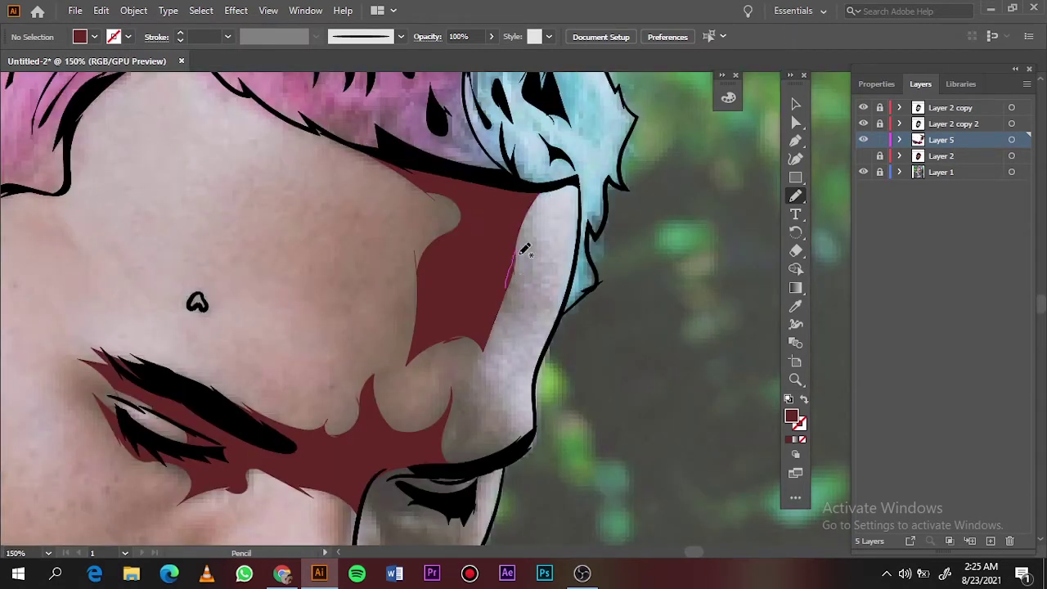
drag(538, 407, 538, 407)
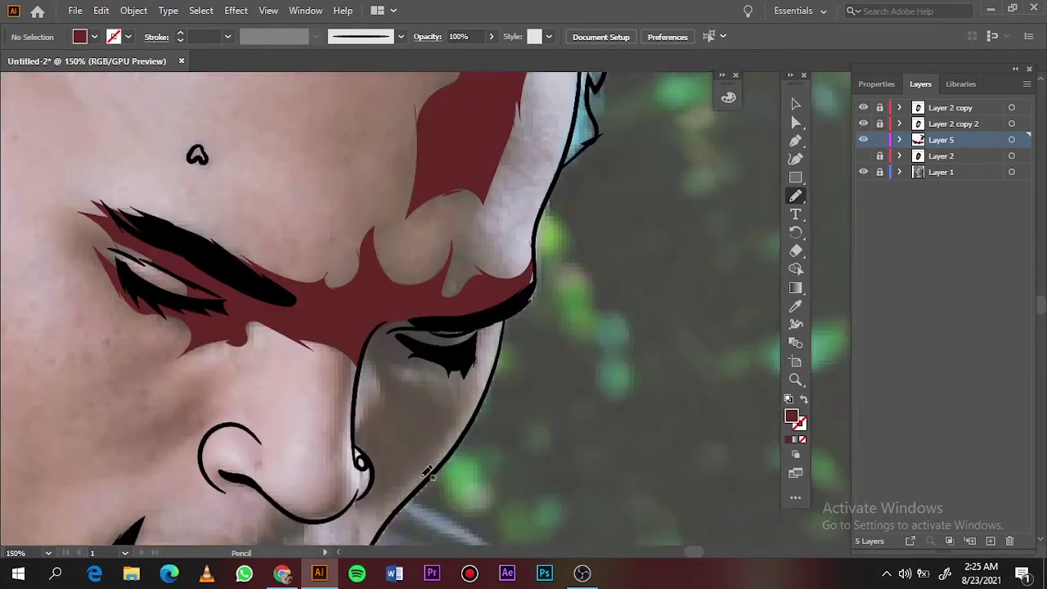
scroll(540, 327, down, 5)
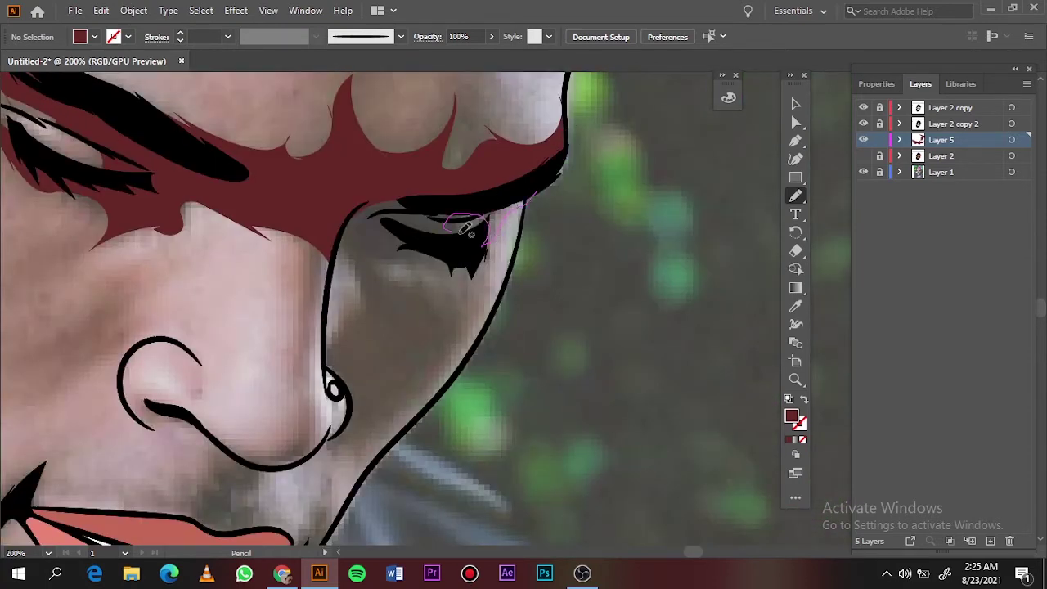
drag(444, 188, 446, 190)
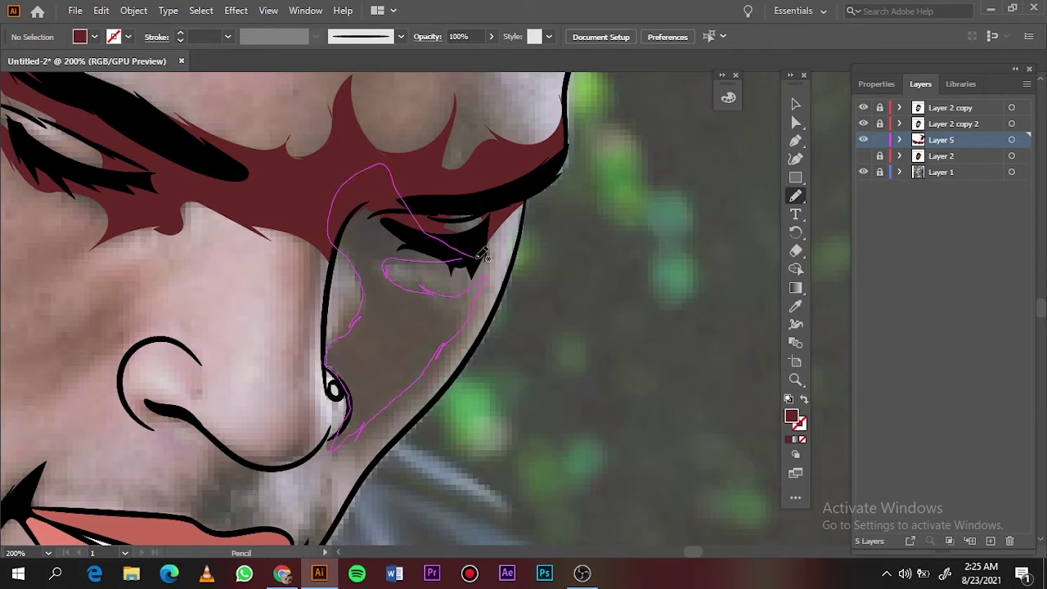
drag(354, 324, 383, 268)
key(ctrl+0)
click(862, 172)
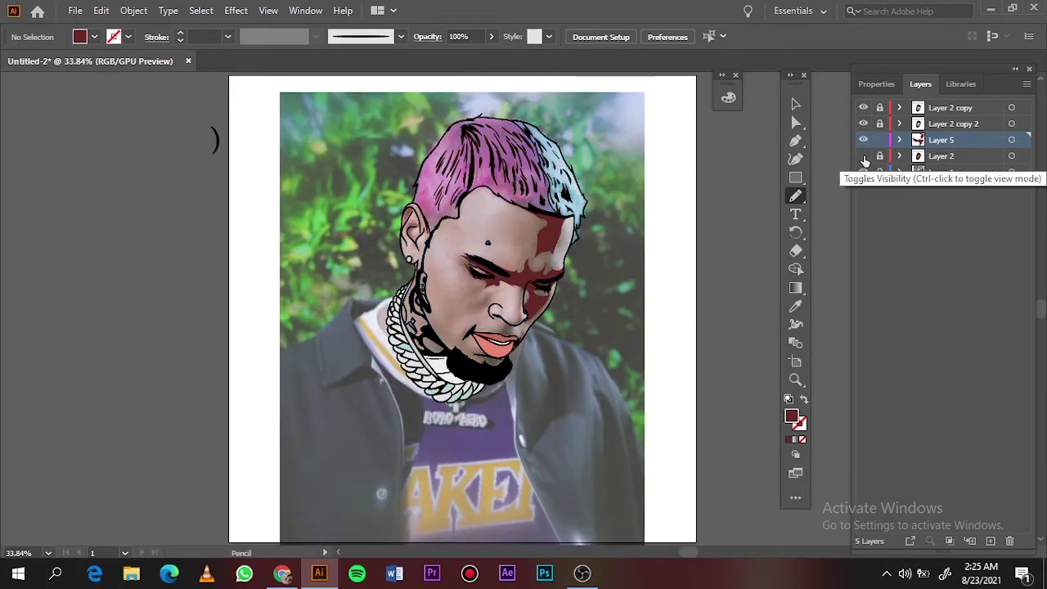
- Draw dark-red Pencil shadow shapes along the jaw and beside the lip
scroll(540, 270, up, 4)
click(863, 155)
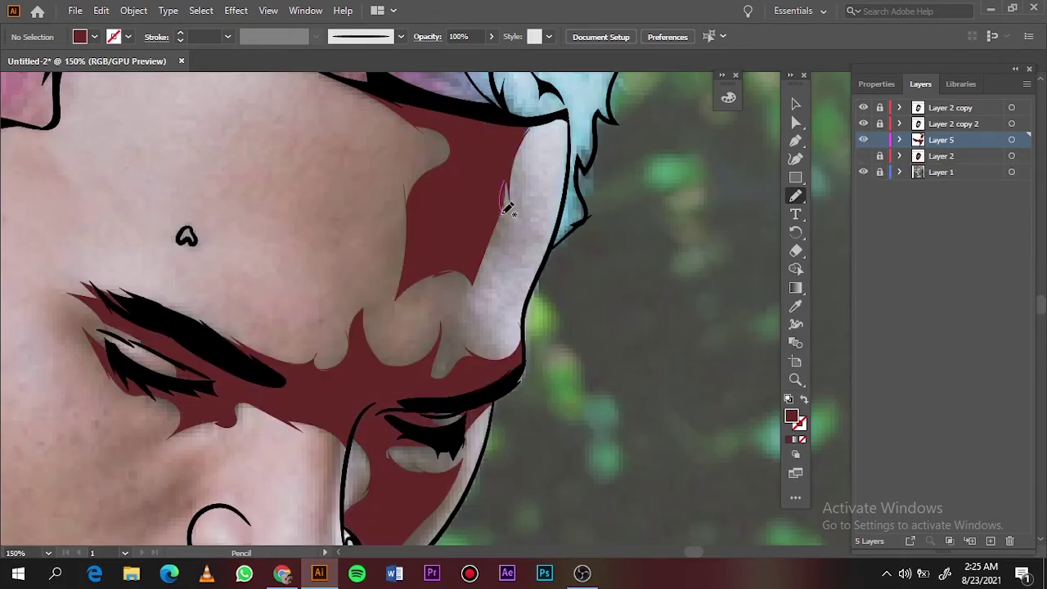
scroll(509, 190, down, 5)
scroll(384, 343, up, 1)
scroll(384, 343, up, 2)
drag(335, 446, 373, 433)
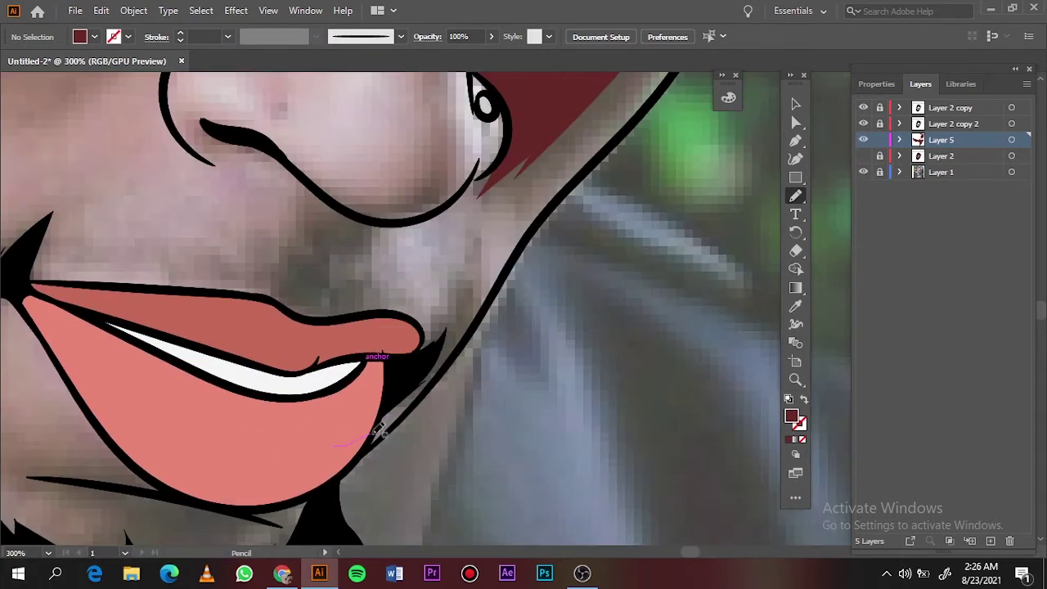
drag(479, 266, 378, 421)
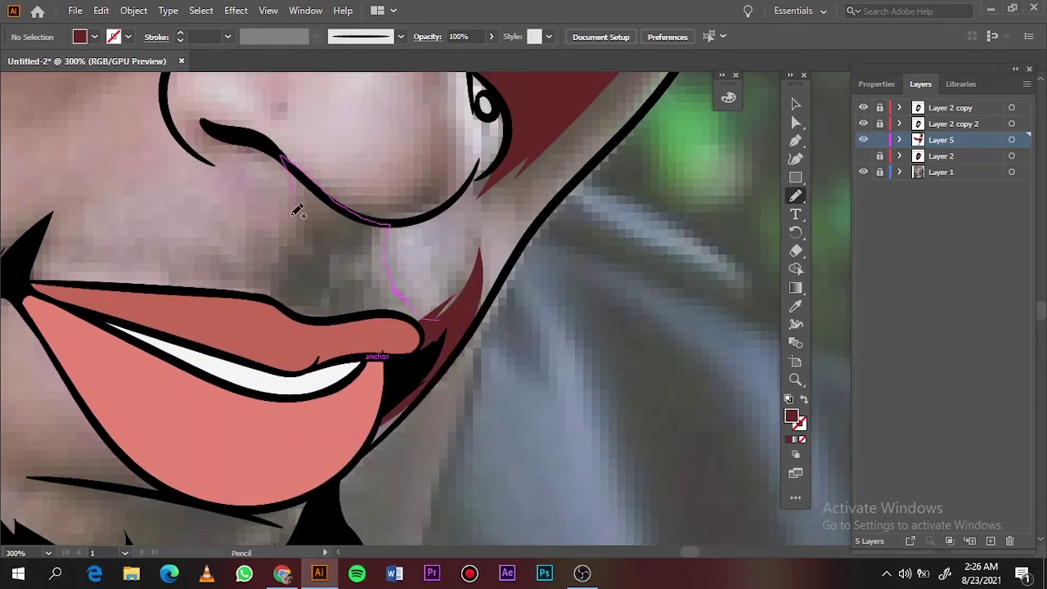
drag(136, 271, 438, 317)
- Add shadows under the nostril and lower lip, hide the photo, and add Layer 6
drag(393, 391, 386, 441)
scroll(397, 194, up, 5)
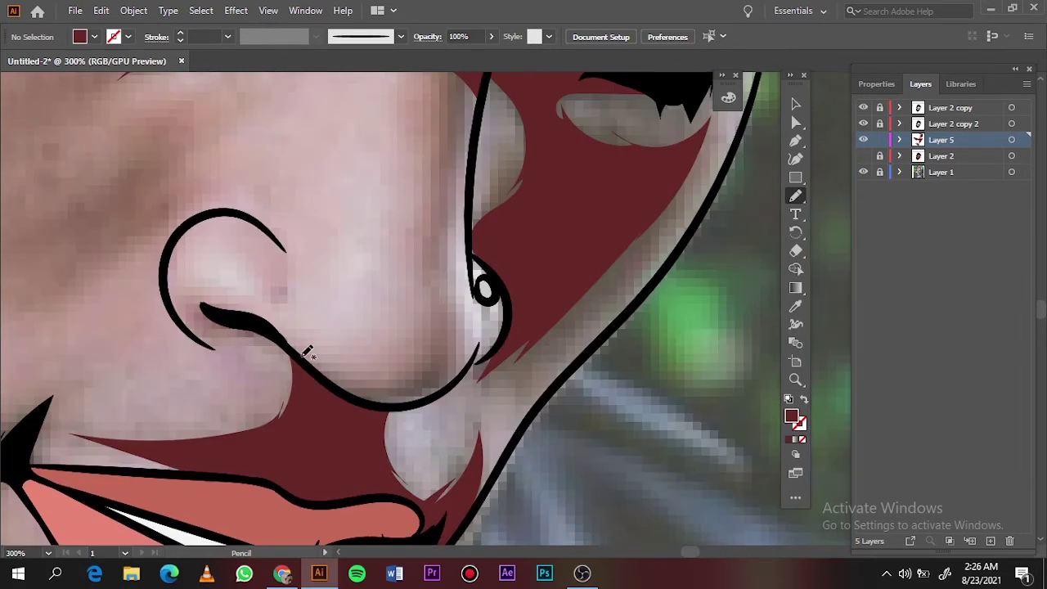
drag(467, 321, 468, 327)
scroll(292, 409, down, 5)
scroll(537, 351, up, 5)
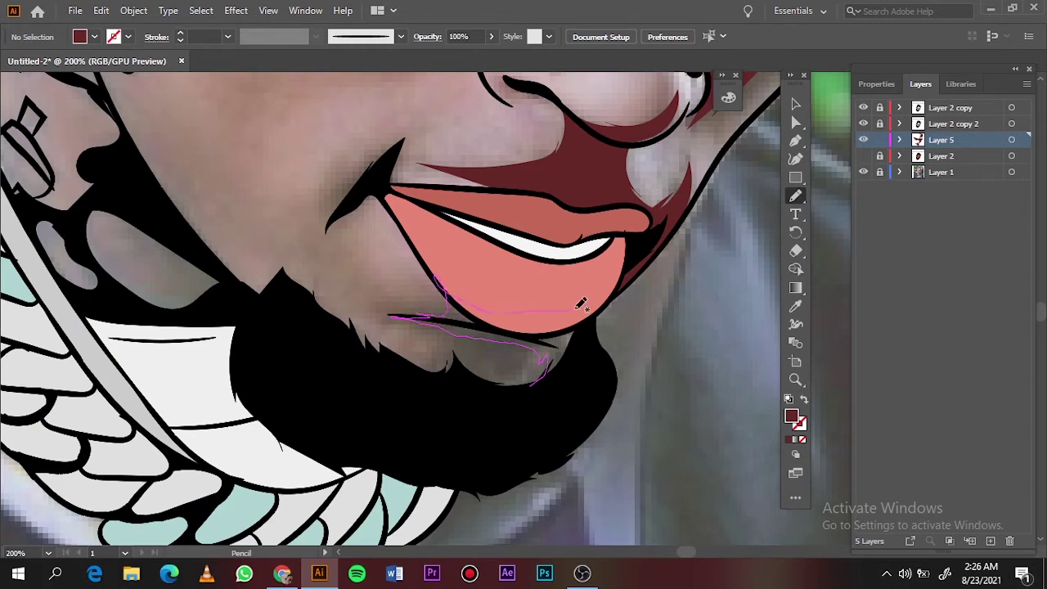
drag(580, 303, 572, 313)
drag(533, 403, 514, 329)
drag(407, 370, 401, 373)
key(ctrl+0)
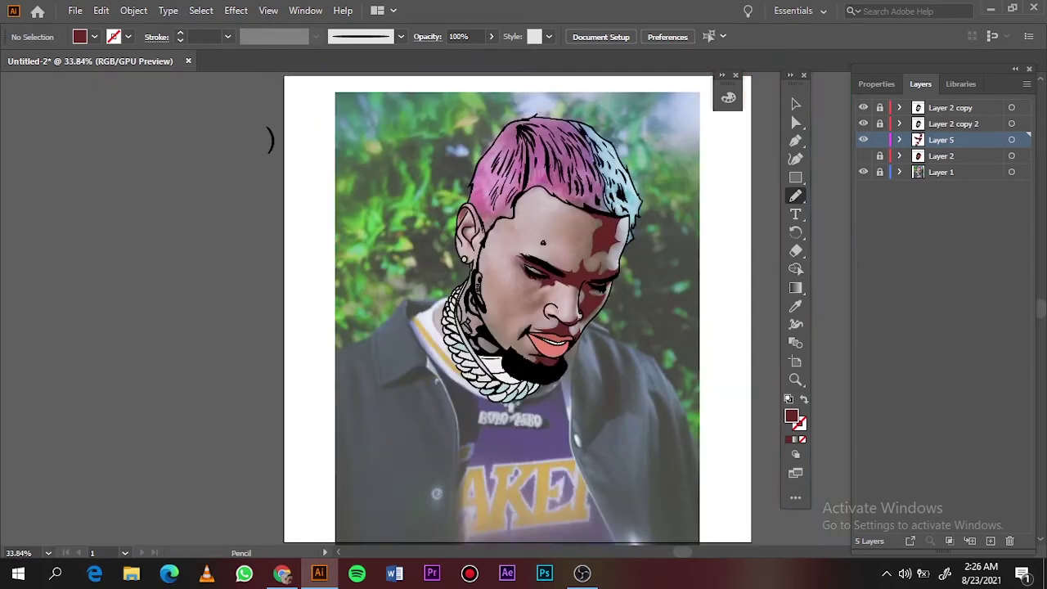
click(863, 172)
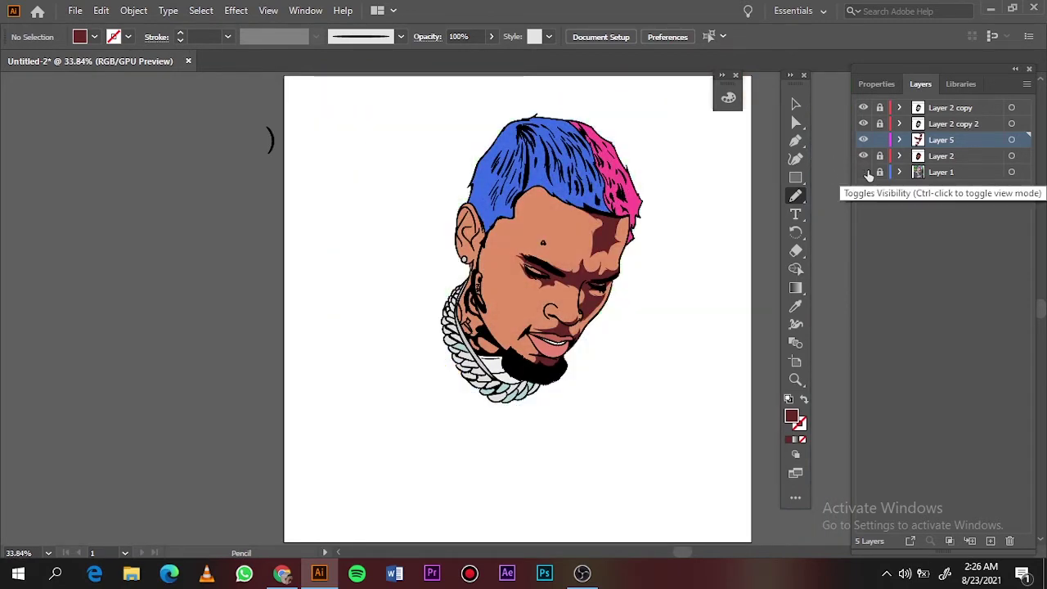
key(ctrl+l)
- Recolour the selected dark shadow shapes to a dark red fill
scroll(590, 231, up, 4)
key(i)
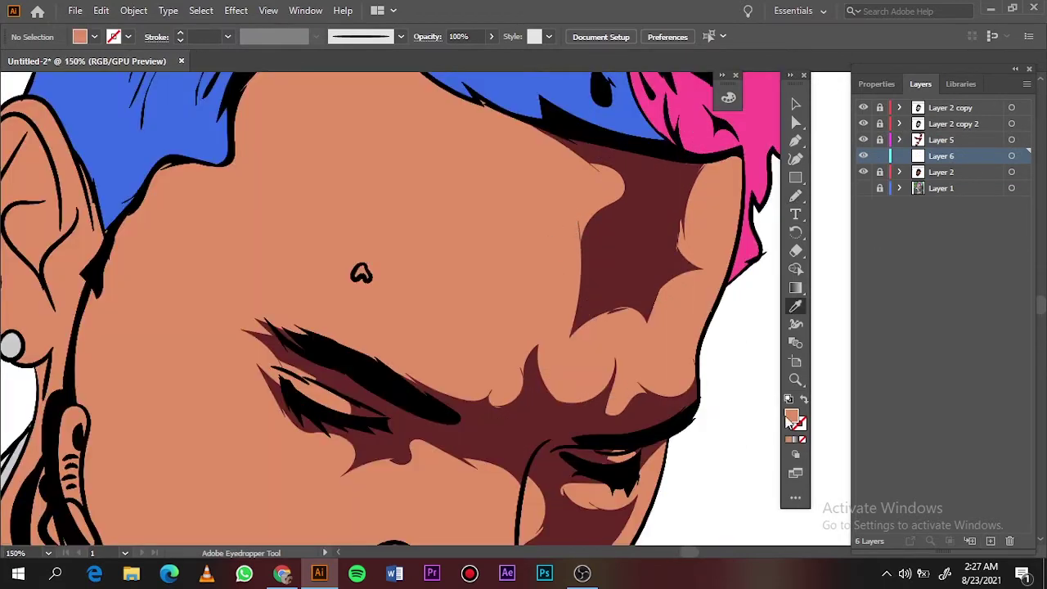
click(1012, 140)
click(564, 184)
double_click(791, 416)
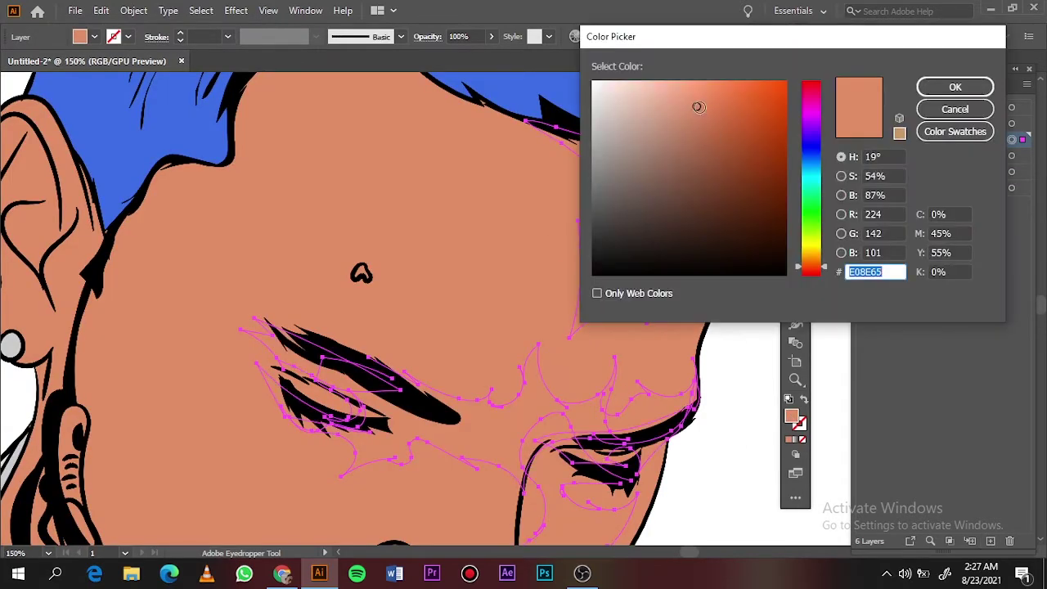
text(603A20)
click(822, 271)
click(955, 87)
key(ctrl+0)
key(ctrl+shift+a)
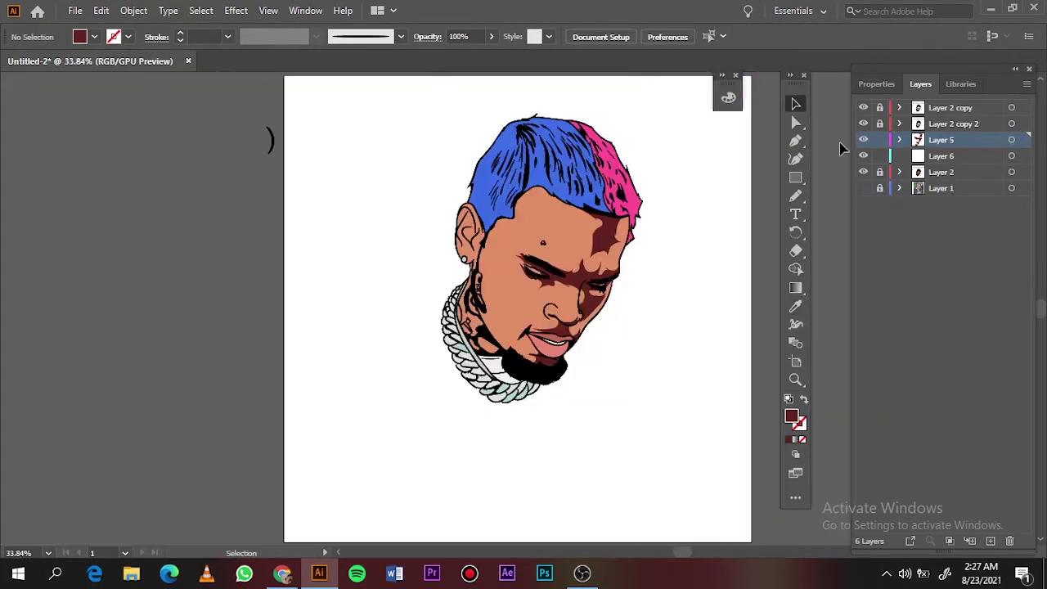
click(863, 189)
- Set a lighter red fill from the sampled skin colour and make Layer 6 active
alt+scroll(612, 225, up, 4)
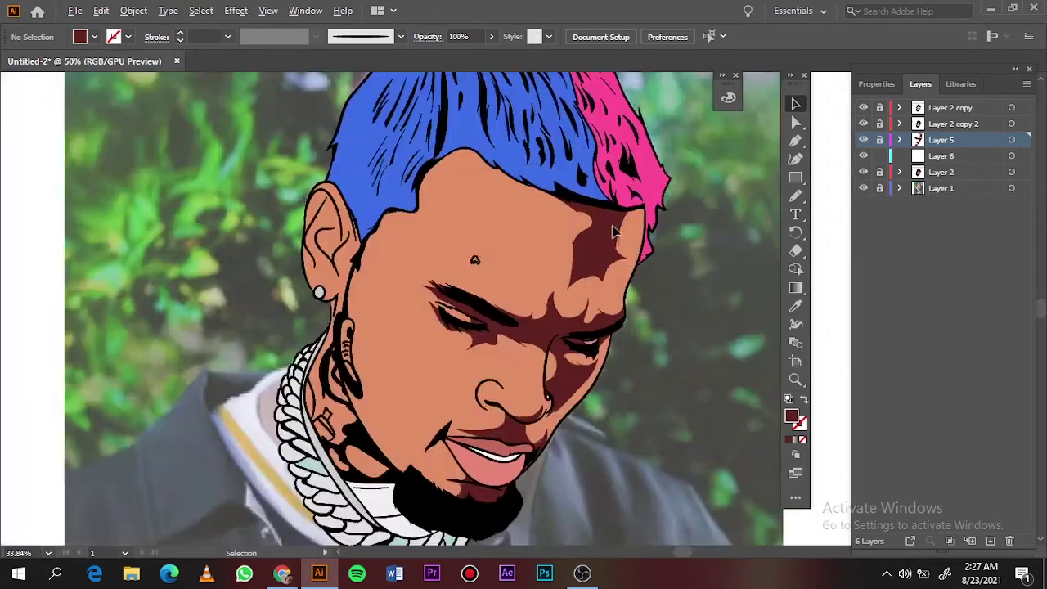
key(i)
click(491, 269)
double_click(791, 417)
text(9B4A3D)
click(954, 86)
key(n)
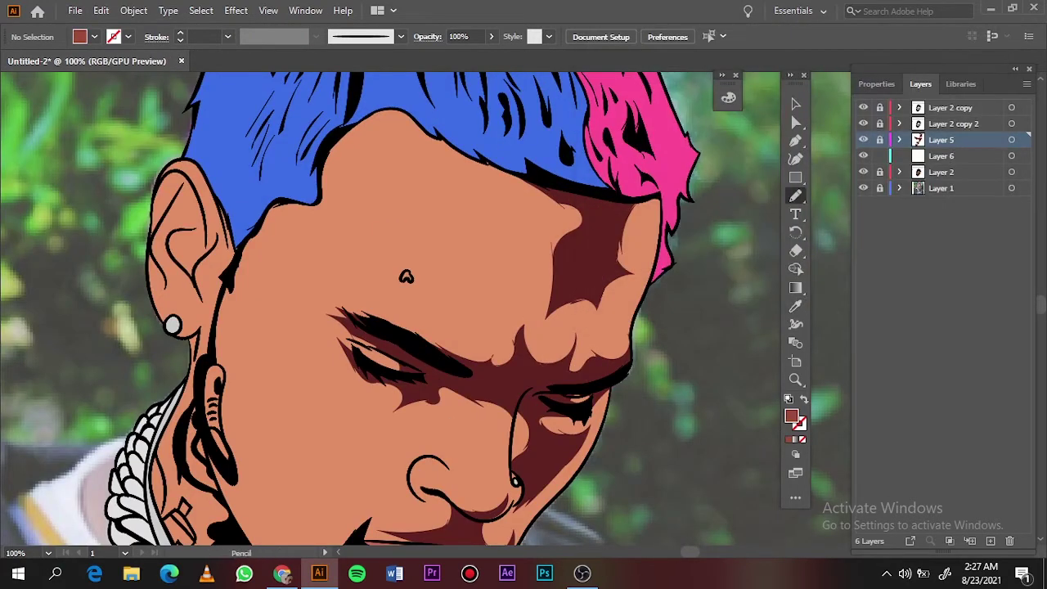
click(940, 156)
click(863, 172)
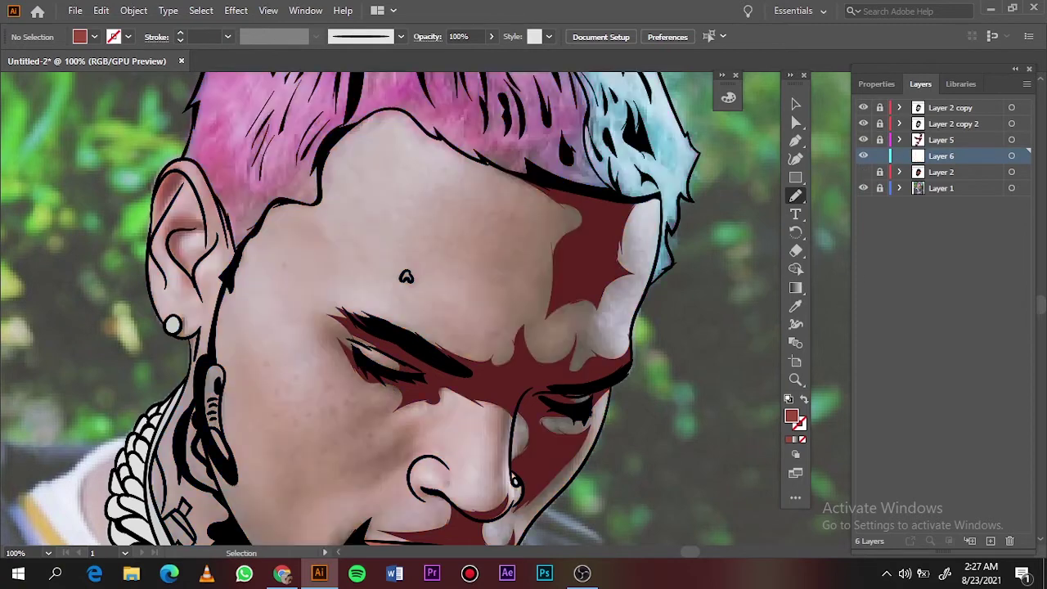
- Draw lighter red shadow shapes on the forehead and cheek, then compare without the dark layer
alt+scroll(577, 271, up, 2)
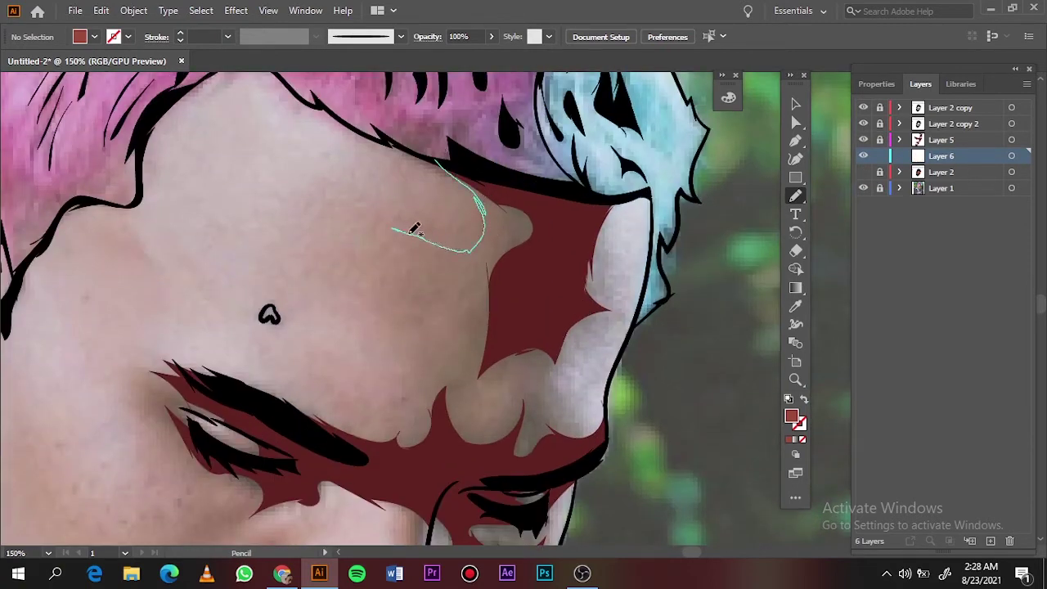
mouse_move(509, 438)
mouse_down()
mouse_move(561, 205)
mouse_move(479, 284)
mouse_up()
mouse_move(385, 220)
mouse_down()
mouse_move(478, 328)
mouse_move(504, 238)
mouse_up()
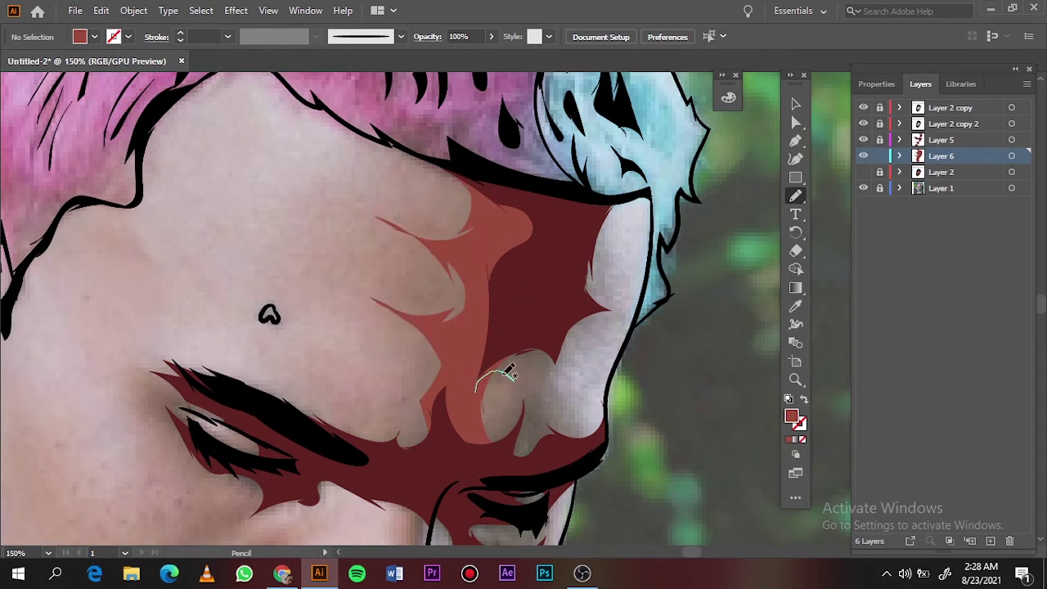
drag(493, 344, 499, 348)
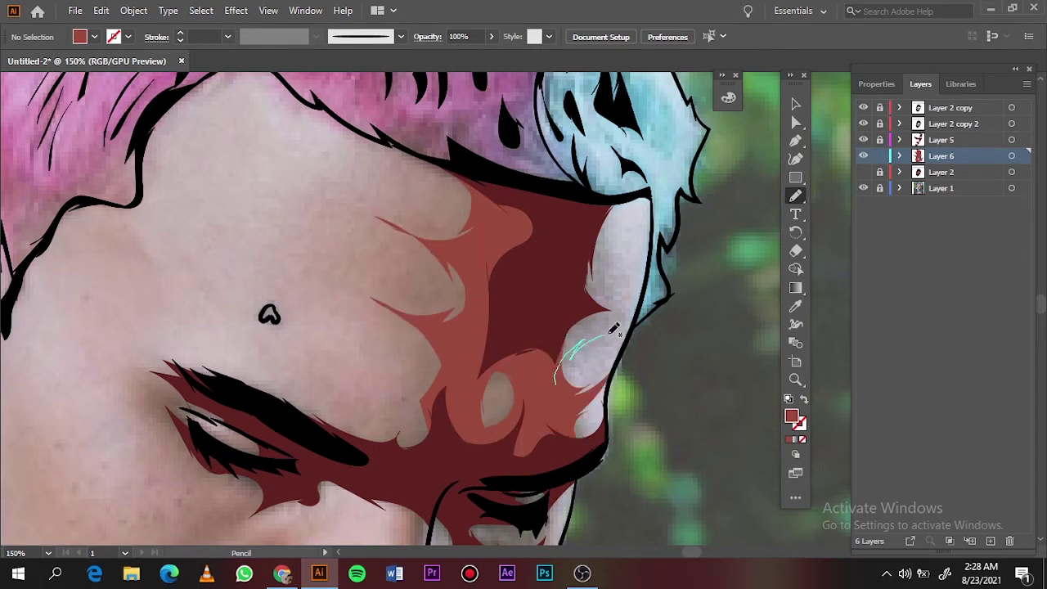
drag(614, 327, 560, 308)
click(863, 171)
key(ctrl+0)
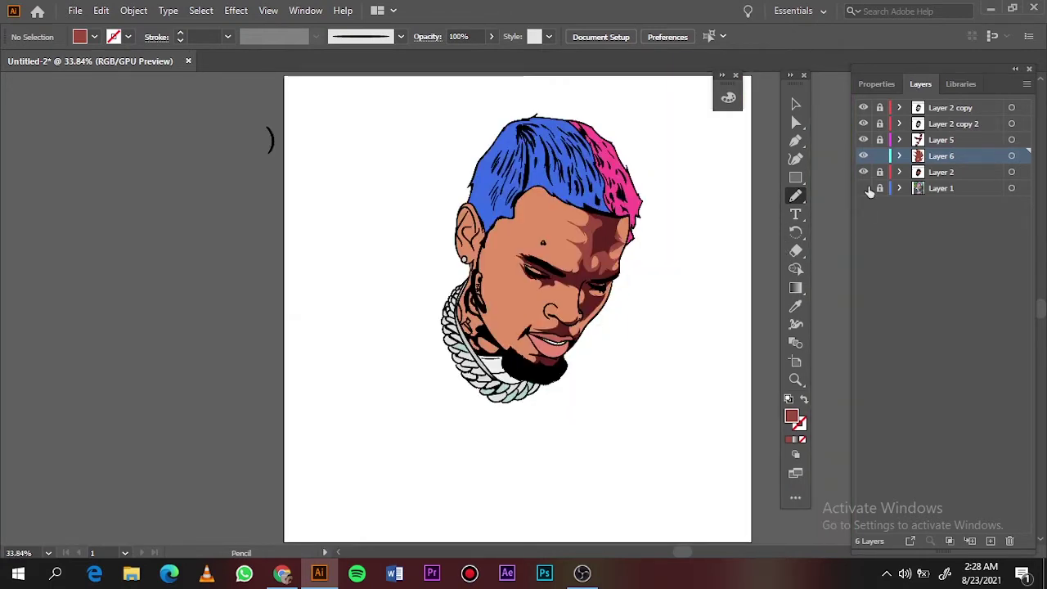
click(863, 140)
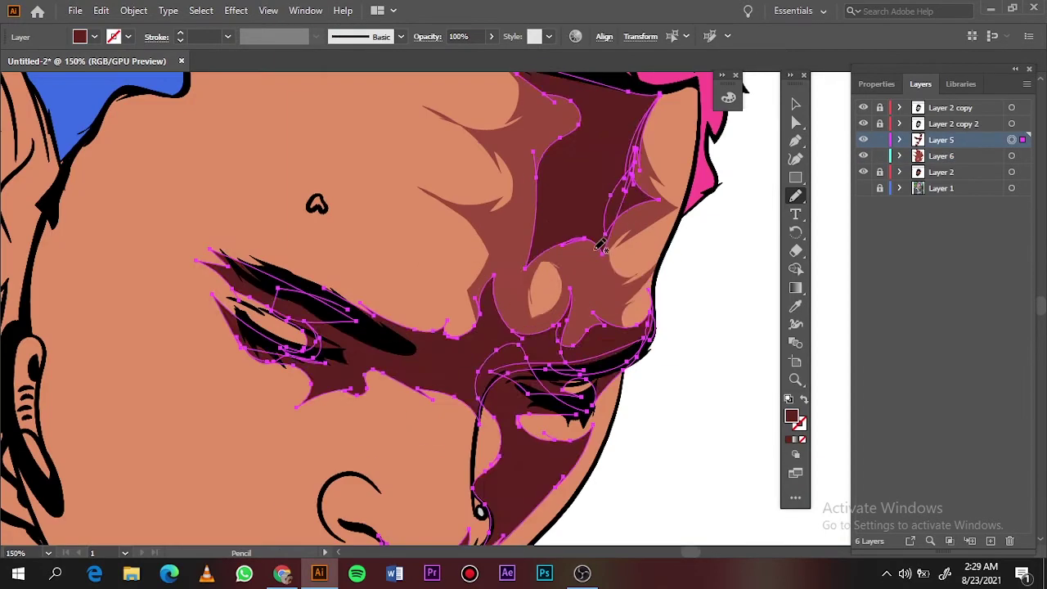
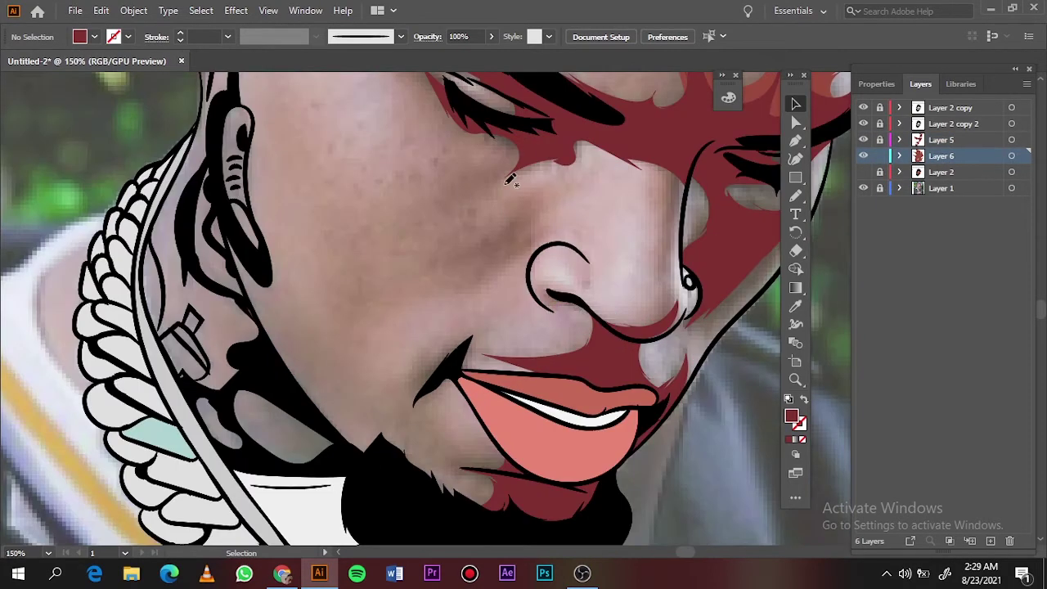
- Pencil dark red shadow shapes under the eye and across the cheek
key(n)
drag(487, 161, 493, 133)
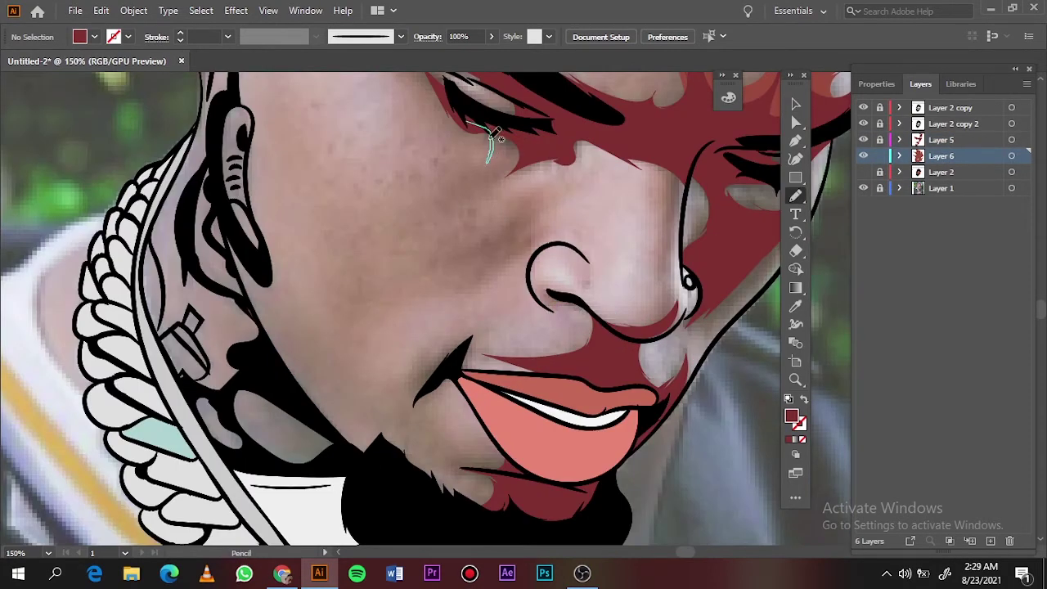
drag(570, 129, 570, 130)
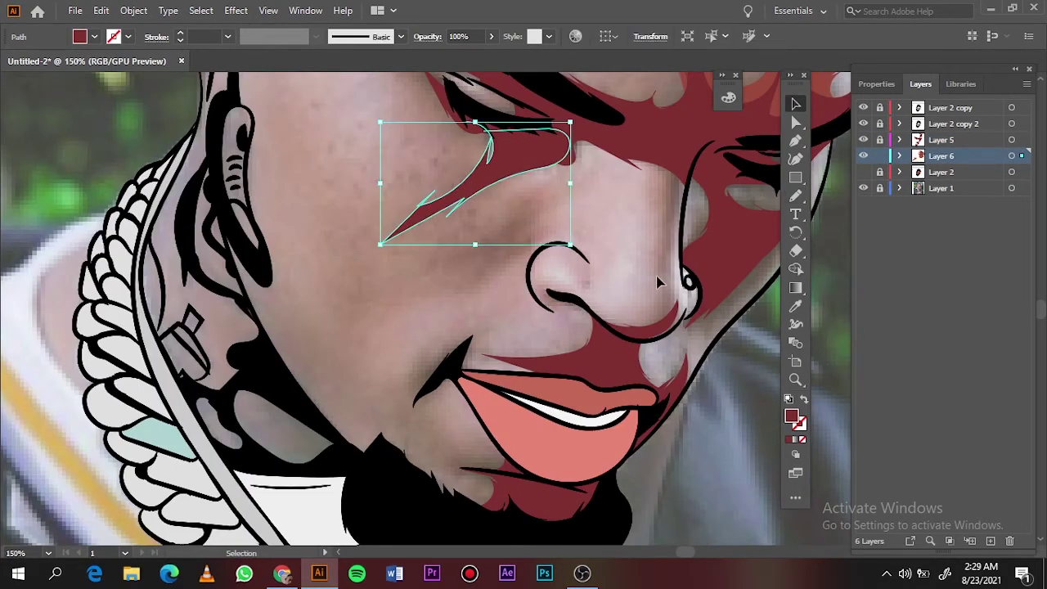
ctrl+click(571, 176)
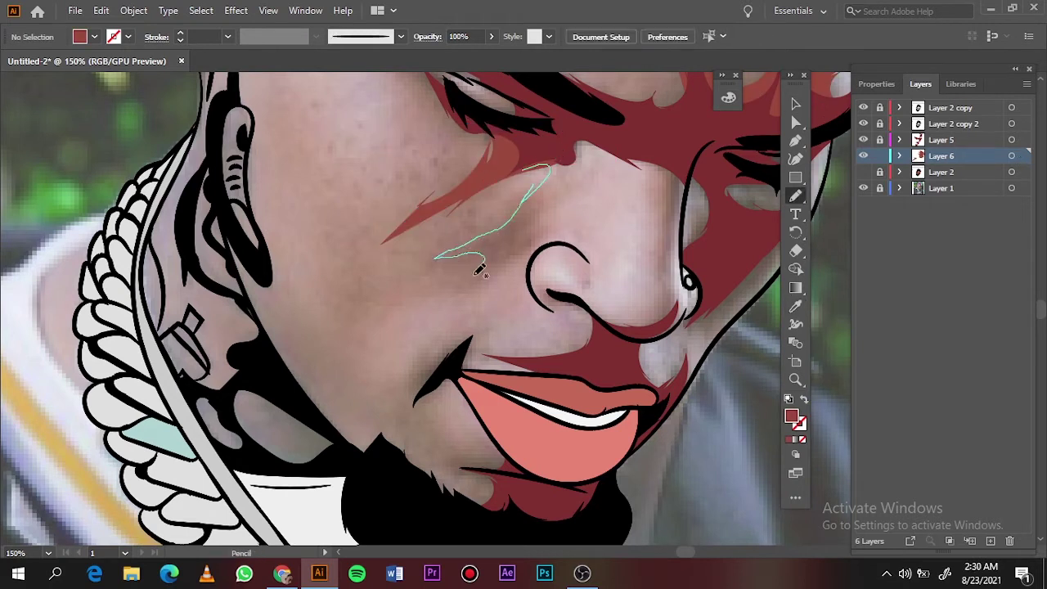
drag(576, 180, 583, 149)
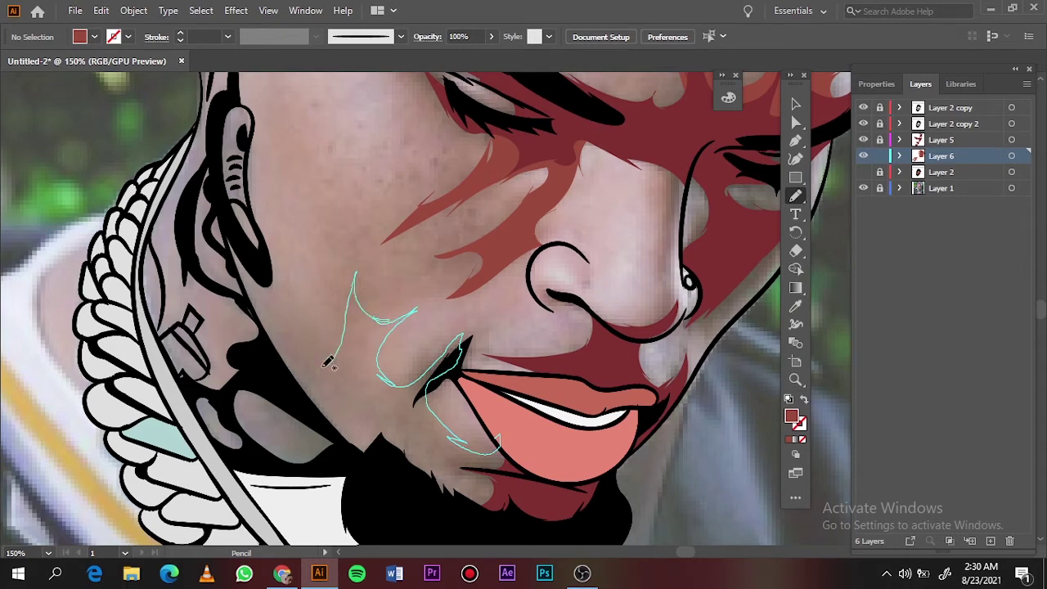
- Add dark red shadows around the chin and beside the ear, then hide the reference photo
drag(327, 363, 516, 503)
scroll(313, 401, up, 2)
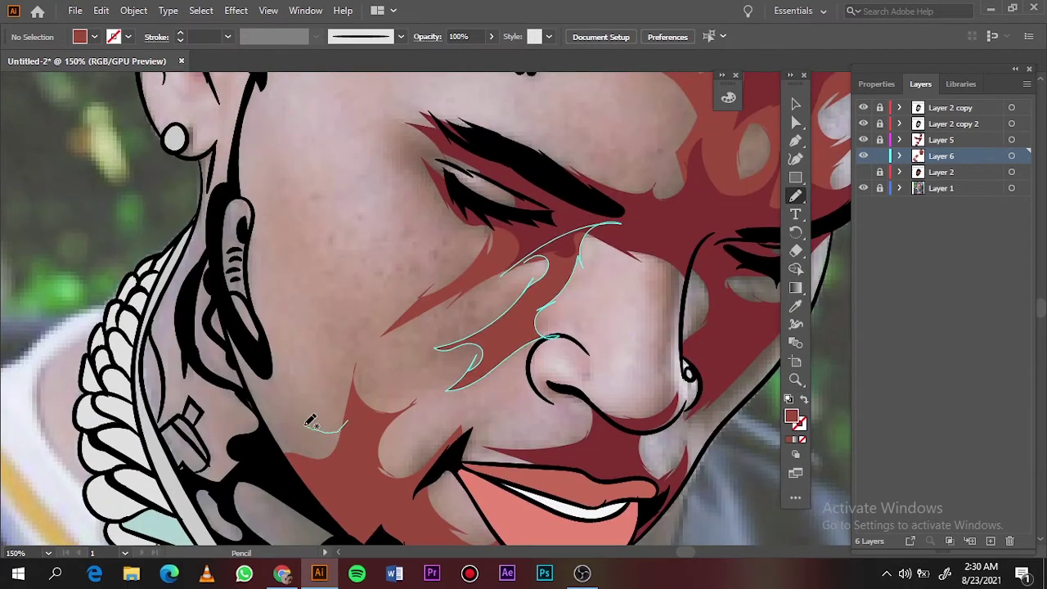
drag(310, 420, 281, 420)
scroll(354, 325, up, 3)
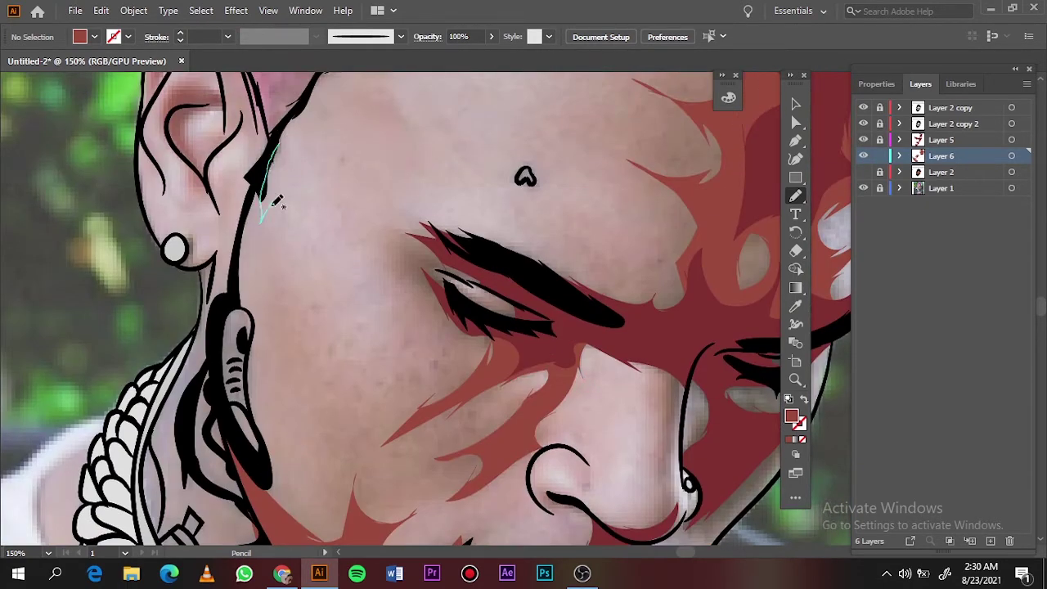
drag(242, 240, 243, 239)
key(ctrl+0)
click(863, 171)
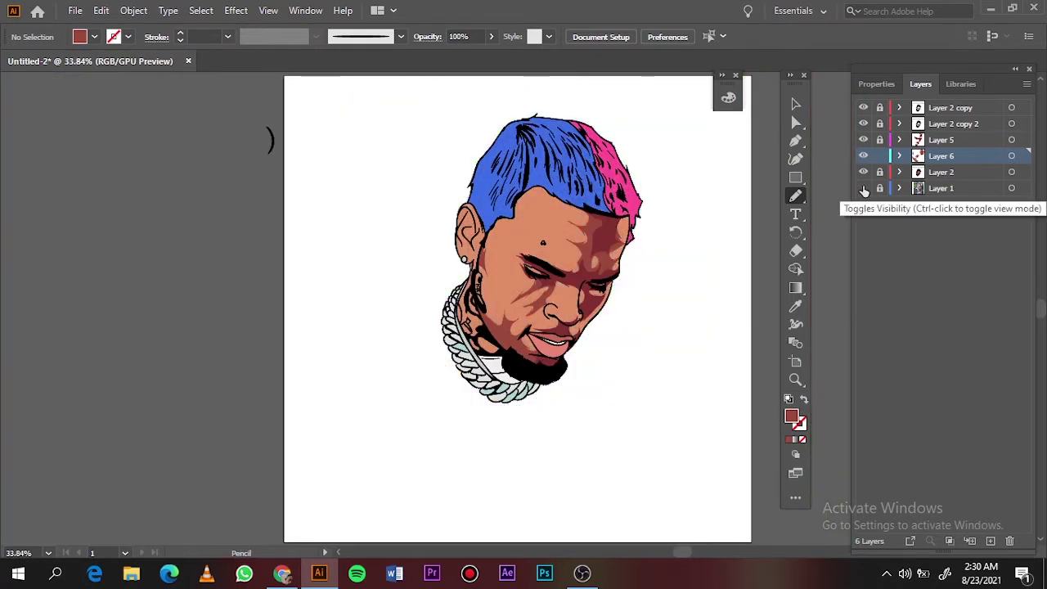
- Sample the salmon skin tone and set a slightly darker shade as the fill
click(863, 188)
click(862, 172)
key(i)
click(634, 230)
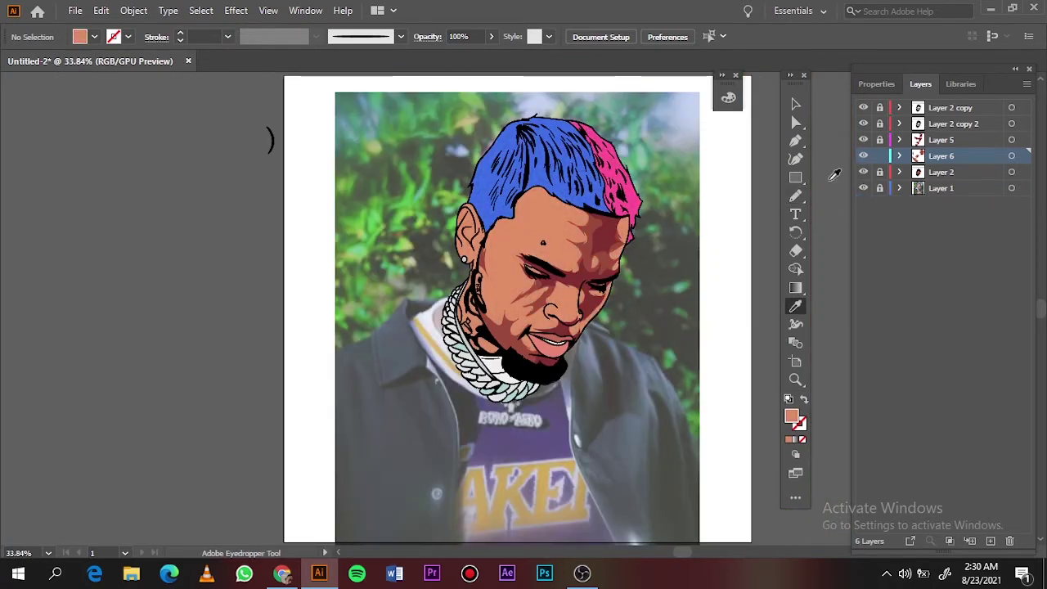
click(948, 172)
key(ctrl+1)
double_click(791, 416)
click(702, 117)
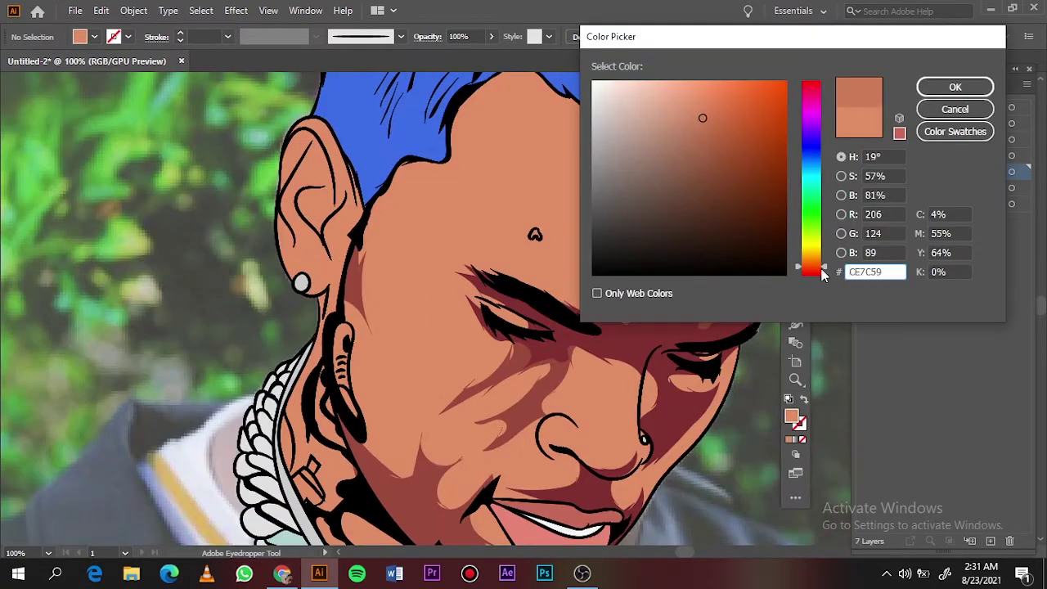
click(954, 87)
- Pencil salmon mid-tone shapes on the forehead, around the eye and beside the nose
key(n)
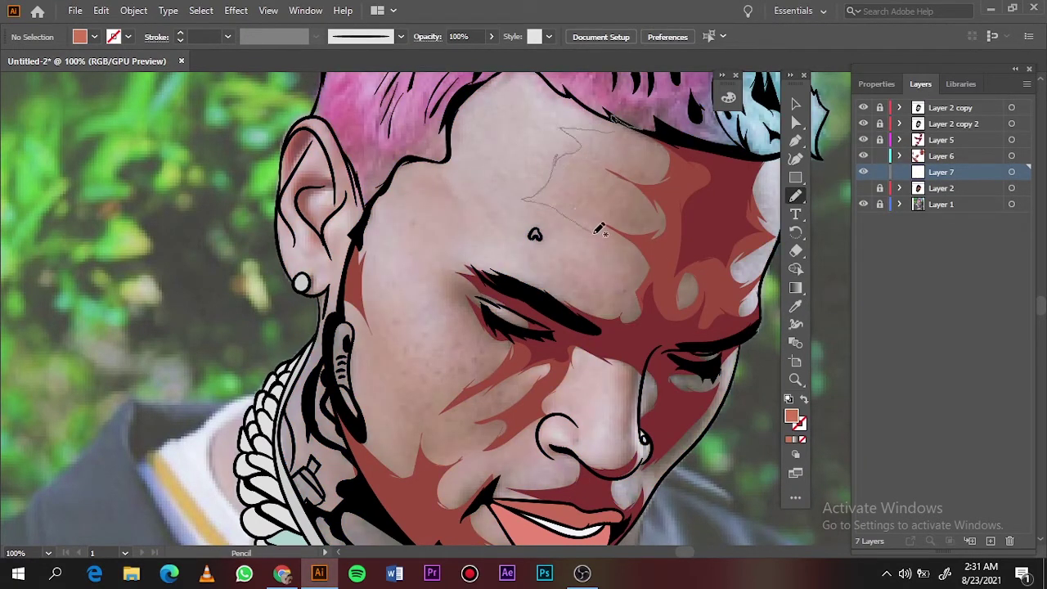
drag(571, 270, 707, 175)
click(863, 188)
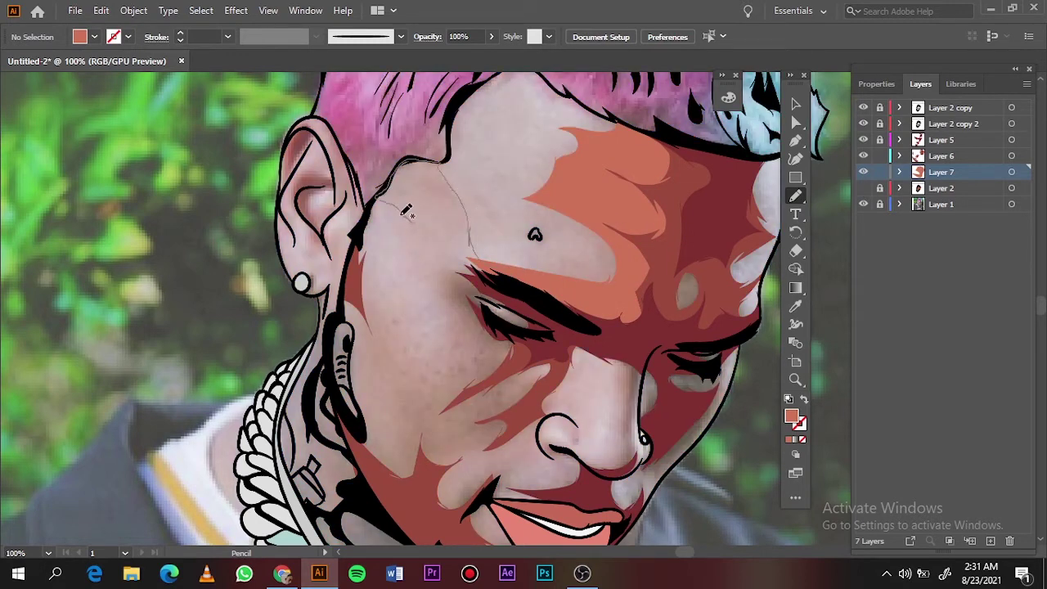
drag(548, 341, 503, 301)
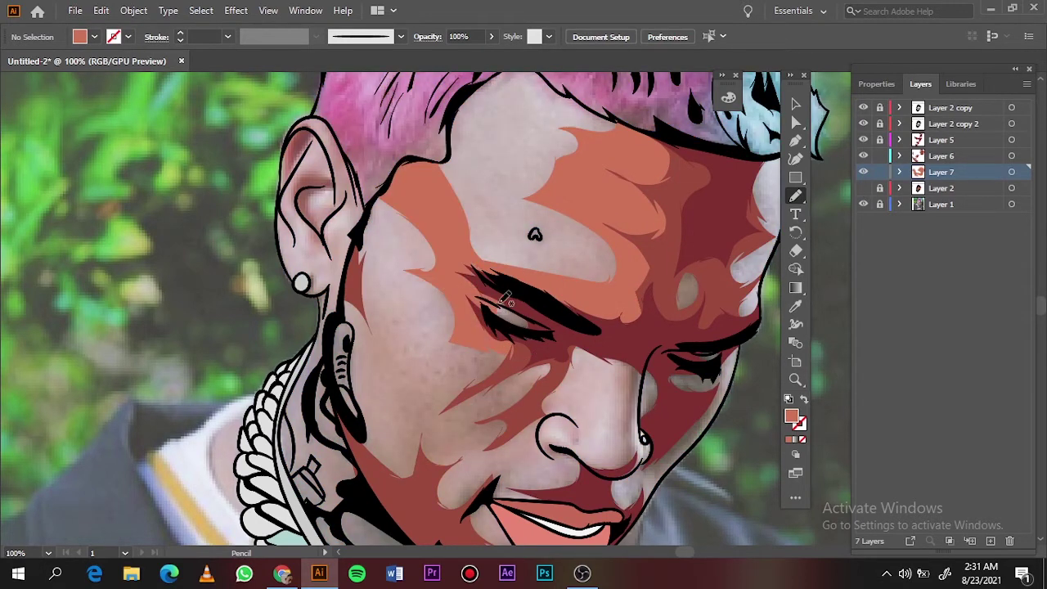
scroll(533, 309, down, 2)
scroll(557, 362, up, 4)
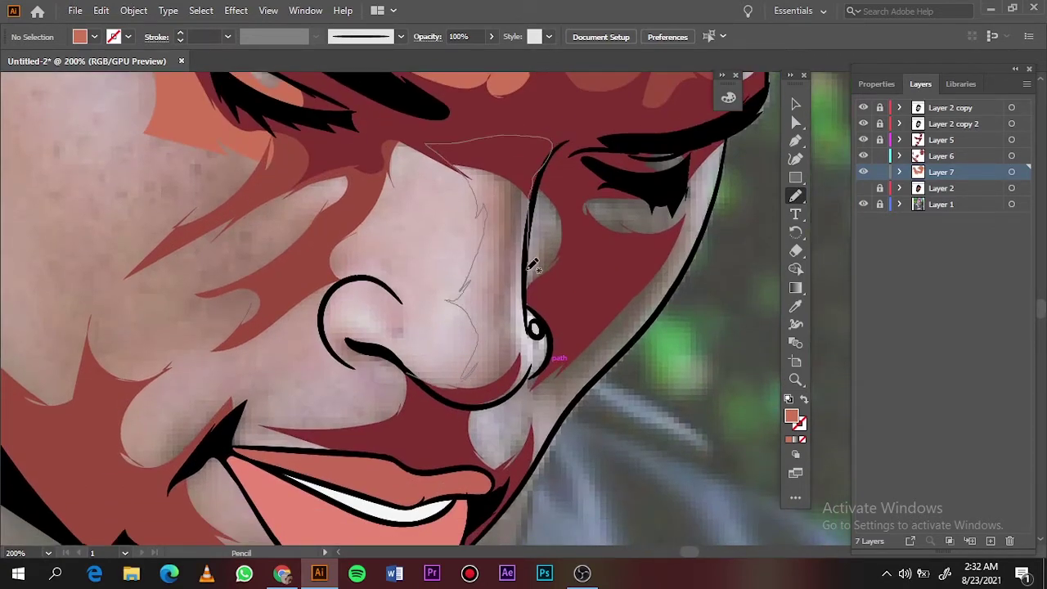
drag(524, 328, 525, 329)
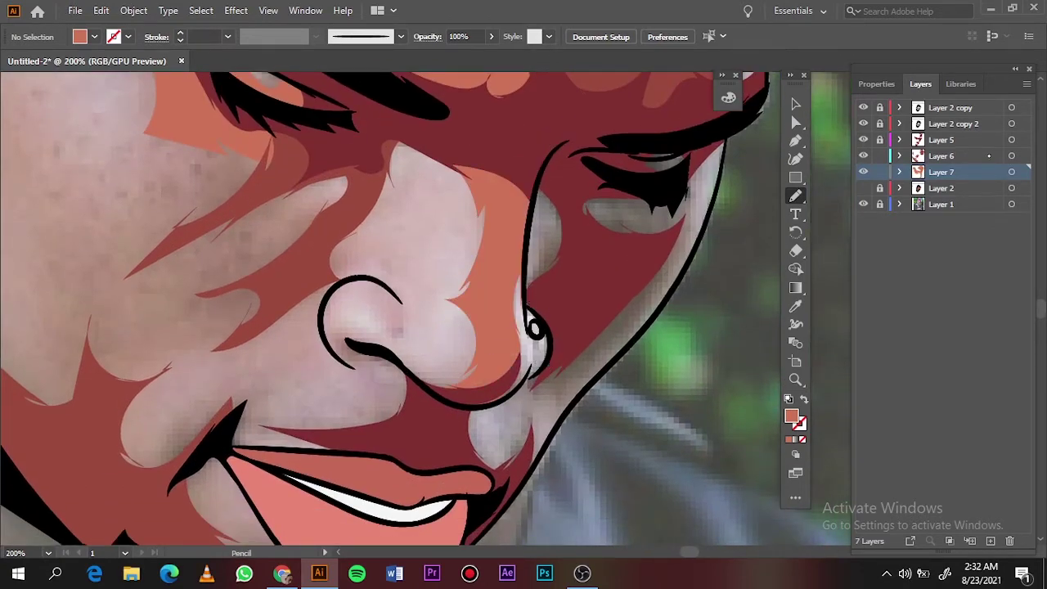
- On Layer 6, draw a dark red shadow shape along the nose
click(989, 155)
drag(425, 146, 516, 209)
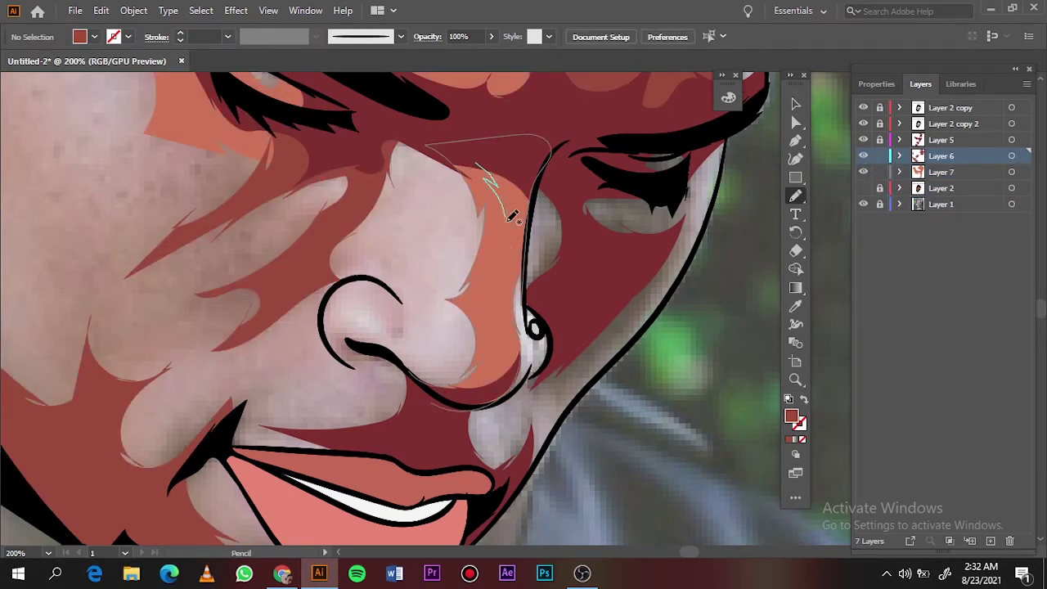
drag(525, 259, 526, 257)
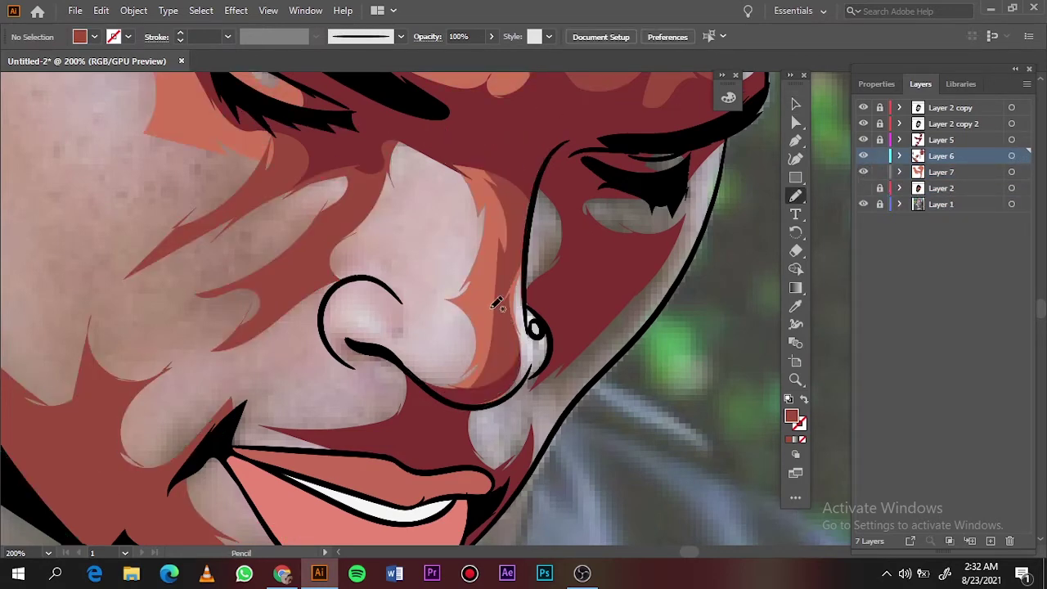
drag(484, 314, 486, 317)
key(ctrl+0)
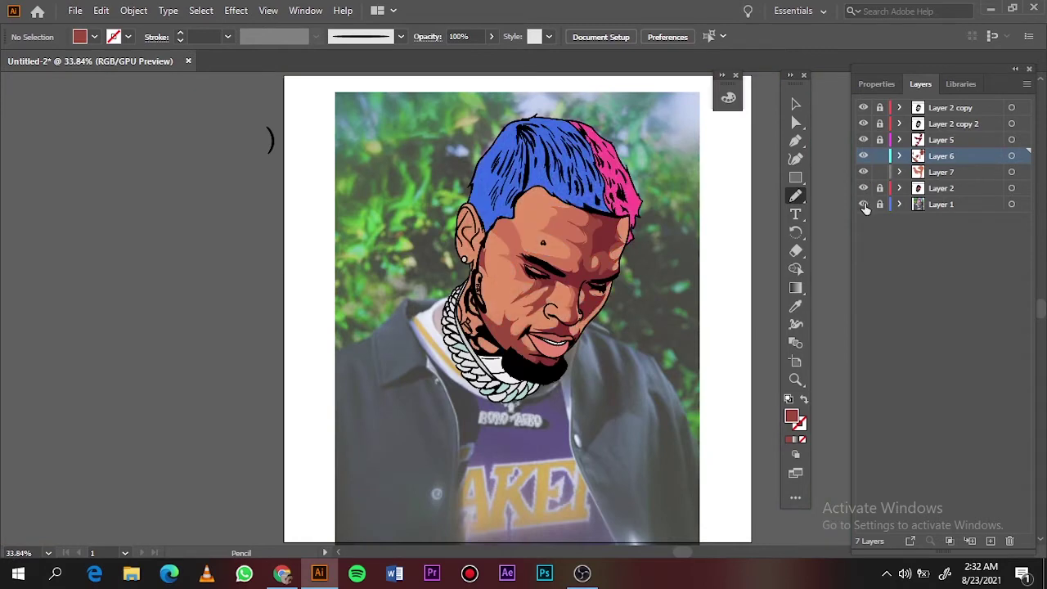
- Extend the dark jaw shadow toward the ear and add an orange cheek shape
click(863, 203)
key(ctrl+1)
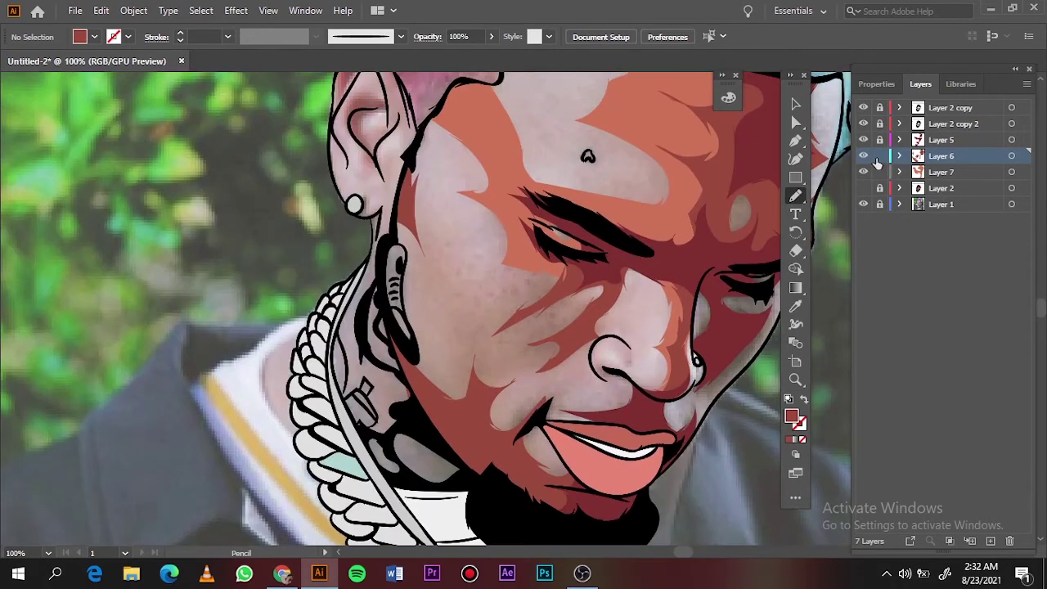
click(863, 187)
key(ctrl+shift+a)
scroll(633, 466, up, 2)
scroll(633, 467, down, 2)
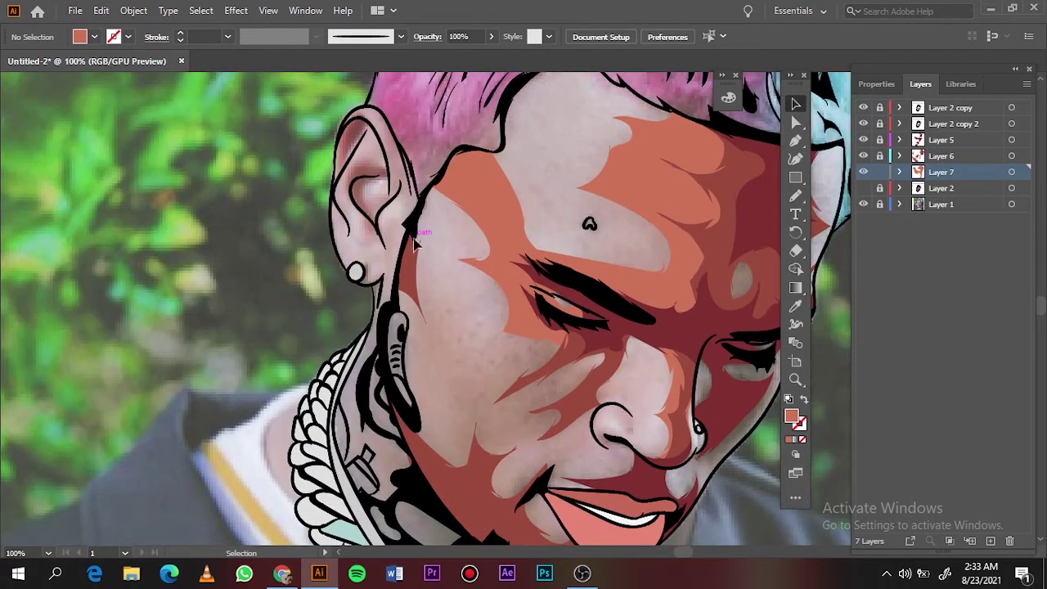
drag(434, 424, 408, 323)
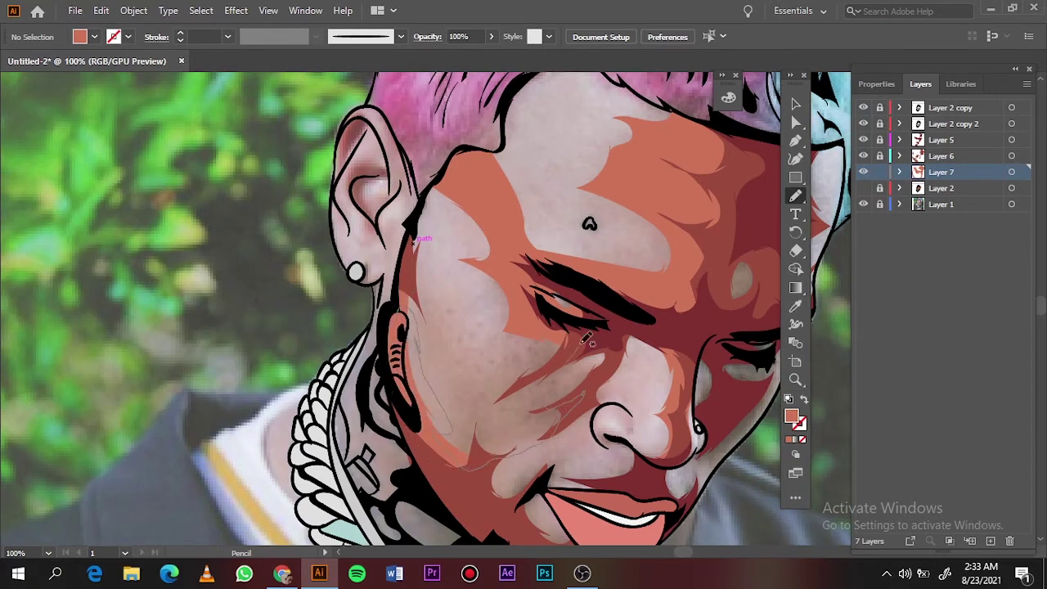
drag(456, 330, 518, 384)
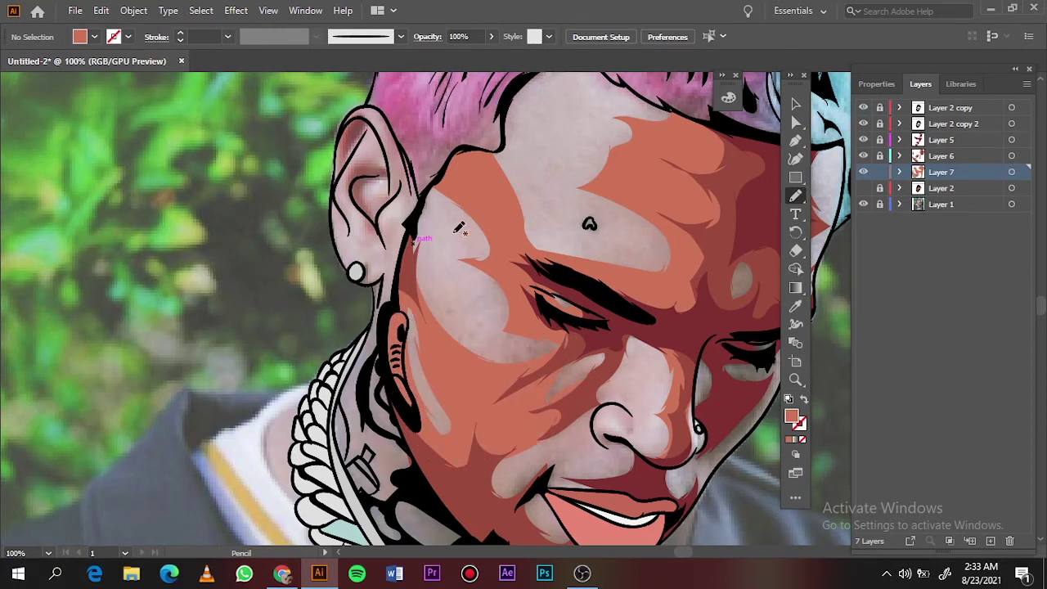
key(ctrl+0)
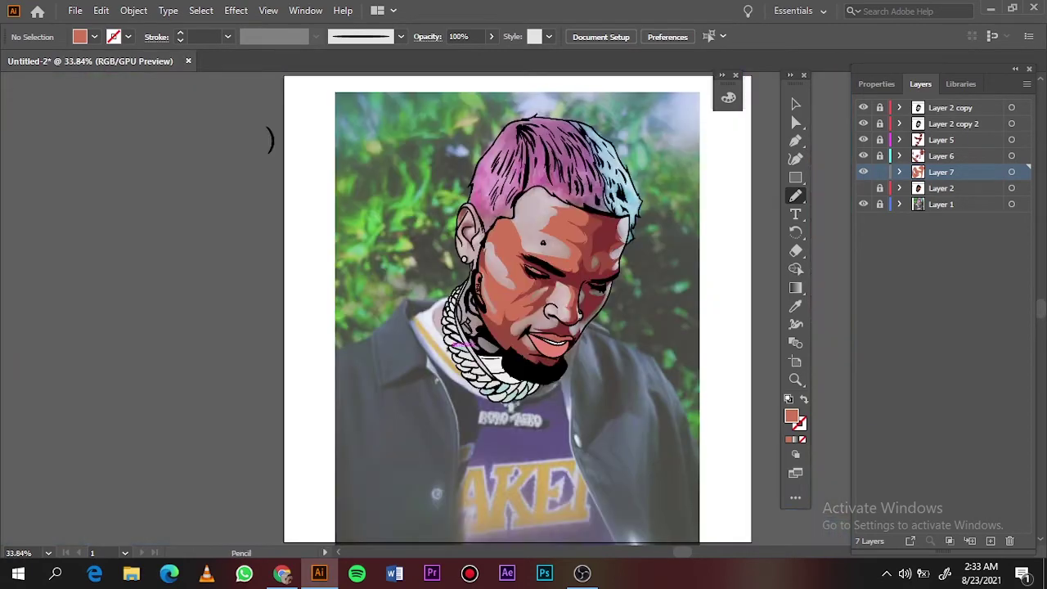
- Add a skin shape beside the nose, checking it against the reference photo
click(863, 203)
click(863, 189)
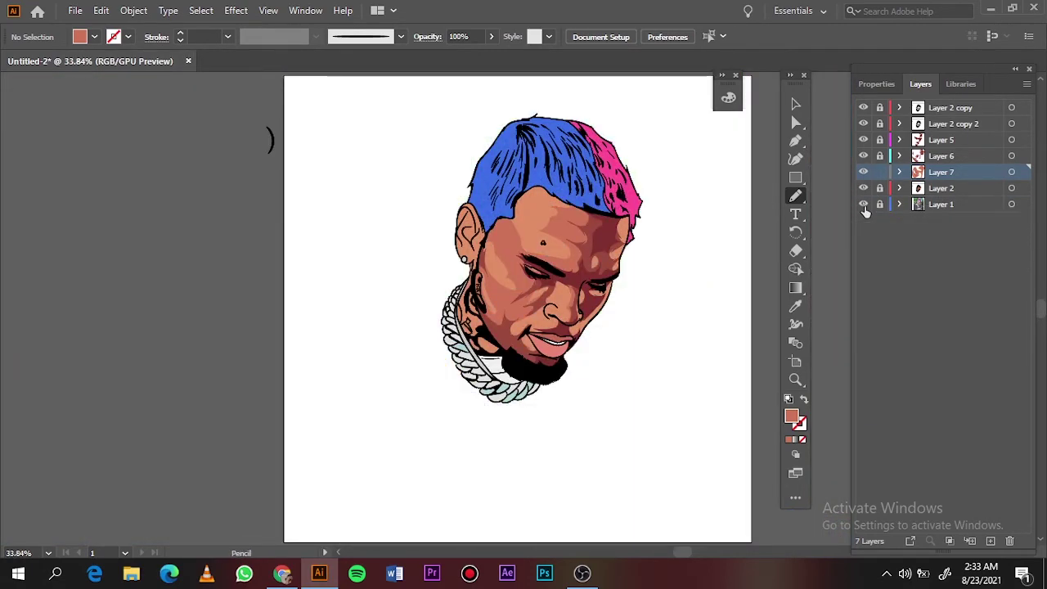
scroll(567, 334, up, 5)
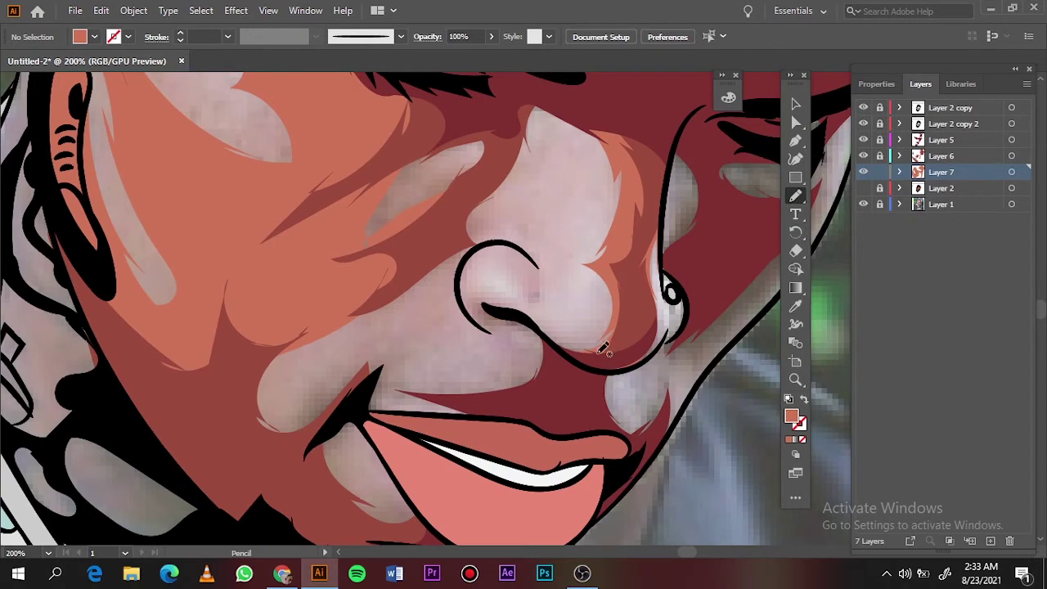
drag(437, 379, 570, 412)
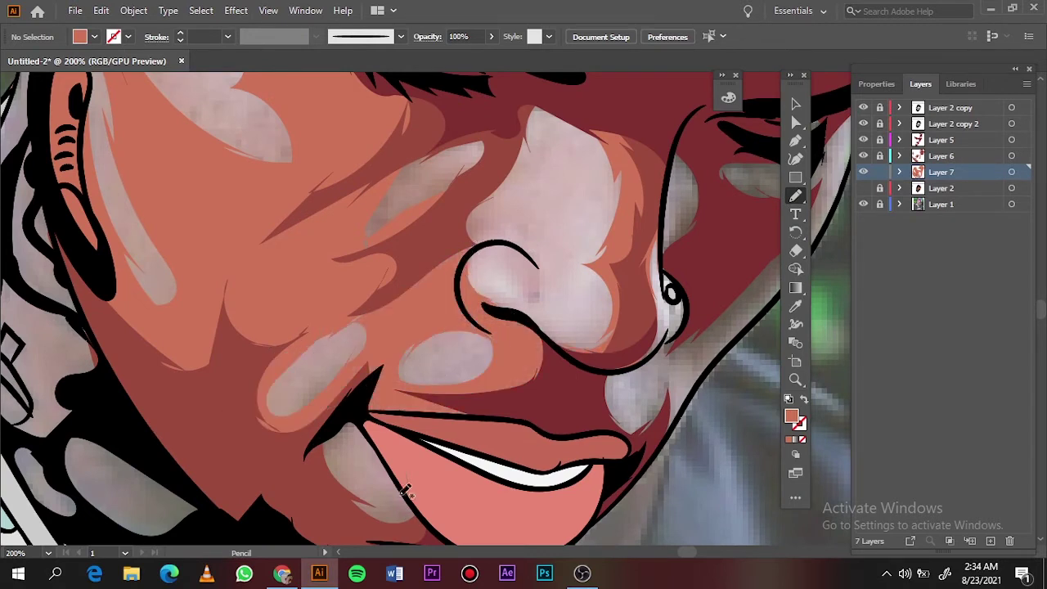
key(ctrl+0)
click(863, 188)
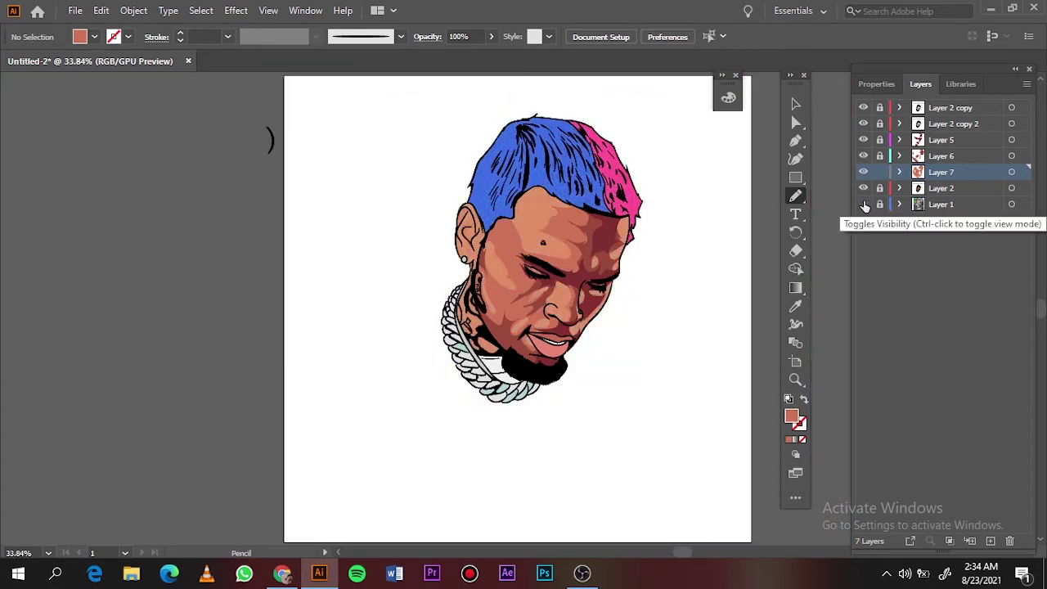
click(863, 203)
- Finish the shading shape near the hairline, with the hair layer visible and reference photo hidden
click(863, 188)
scroll(605, 323, up, 6)
scroll(491, 262, up, 2)
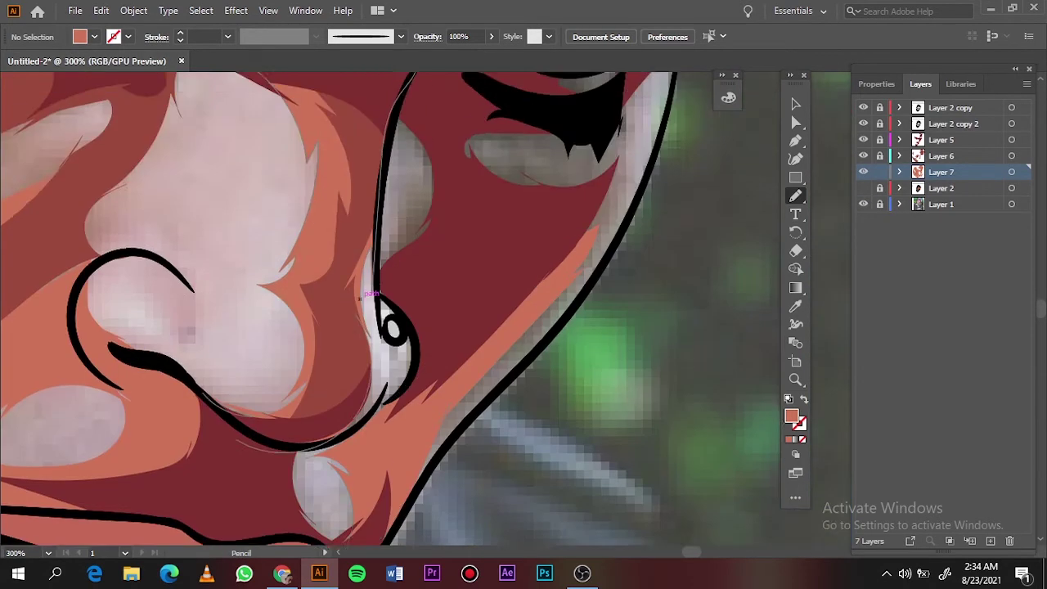
scroll(453, 202, up, 3)
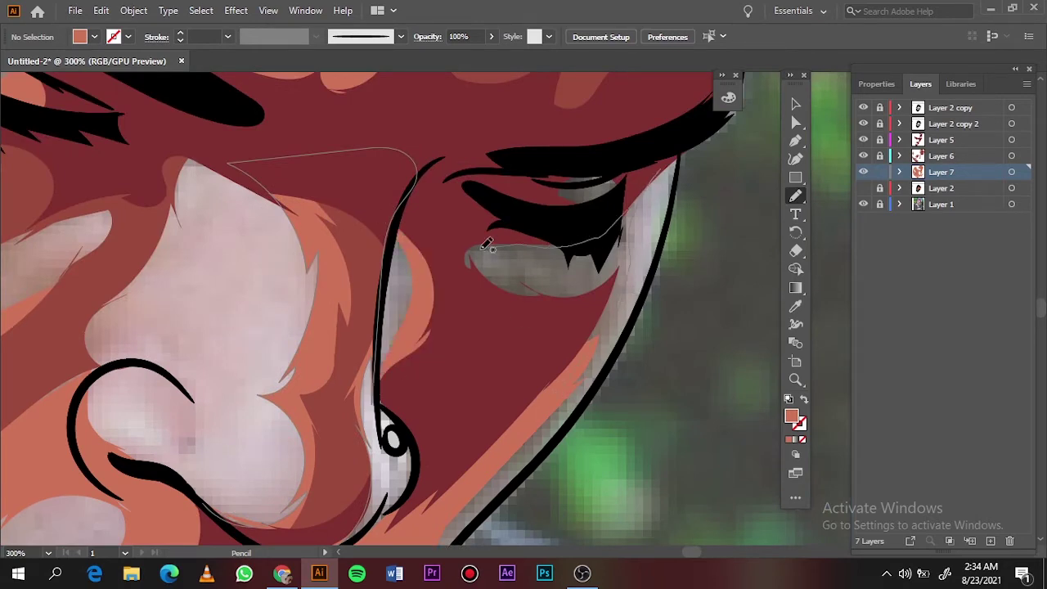
key(ctrl+0)
scroll(647, 257, up, 8)
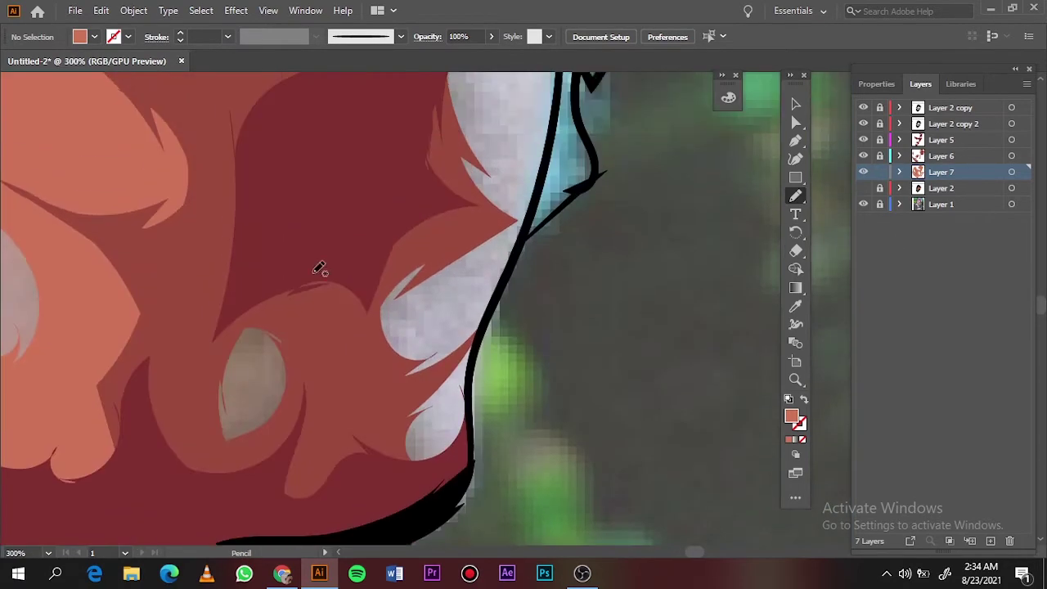
scroll(472, 346, up, 3)
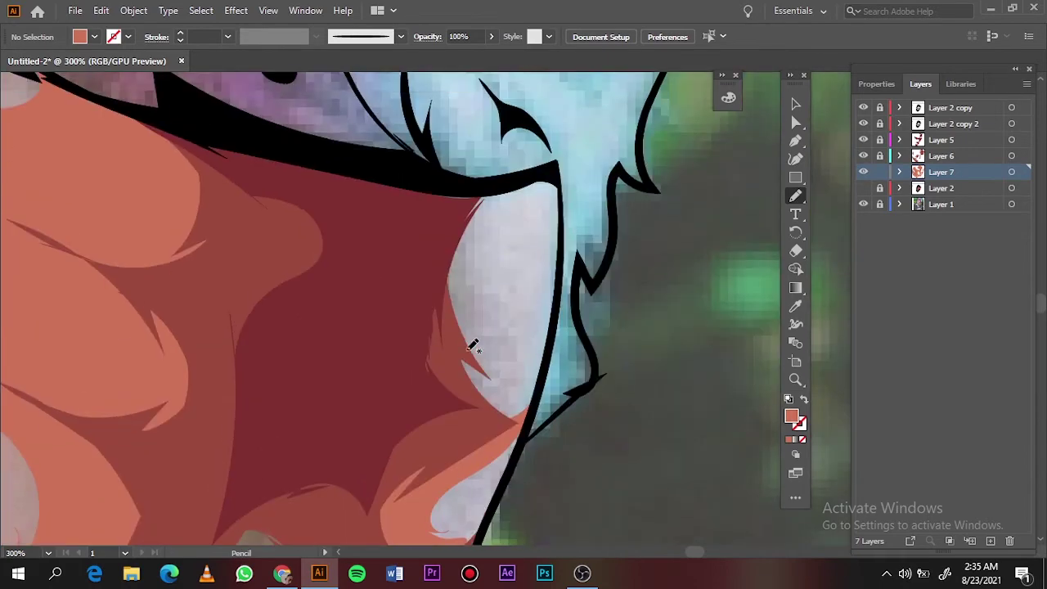
drag(377, 180, 397, 315)
key(ctrl+0)
click(863, 188)
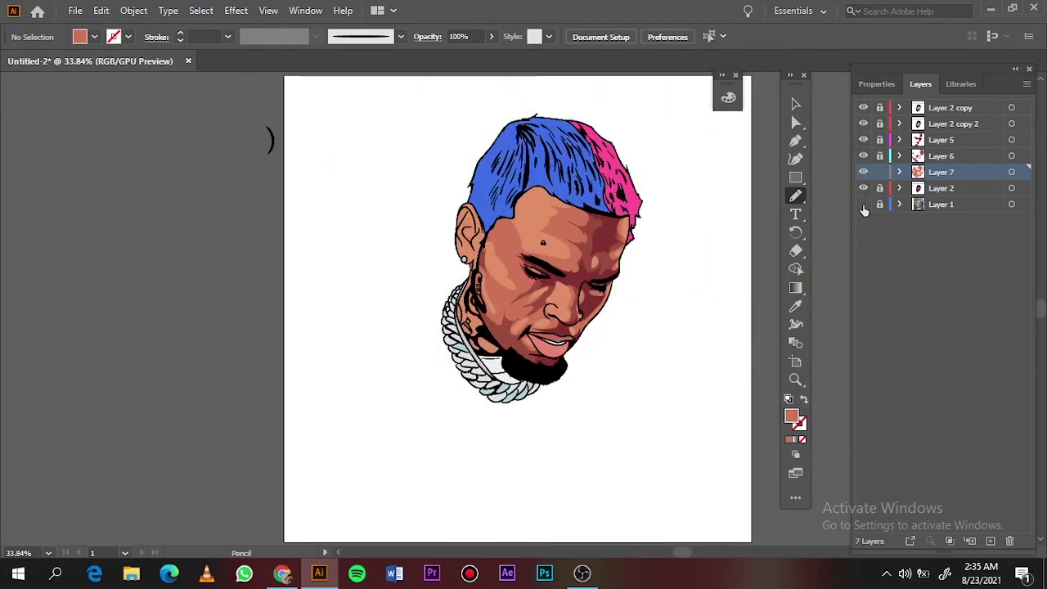
- Toggle the reference photo to compare, then zoom in on the forehead shading
click(863, 204)
click(865, 135)
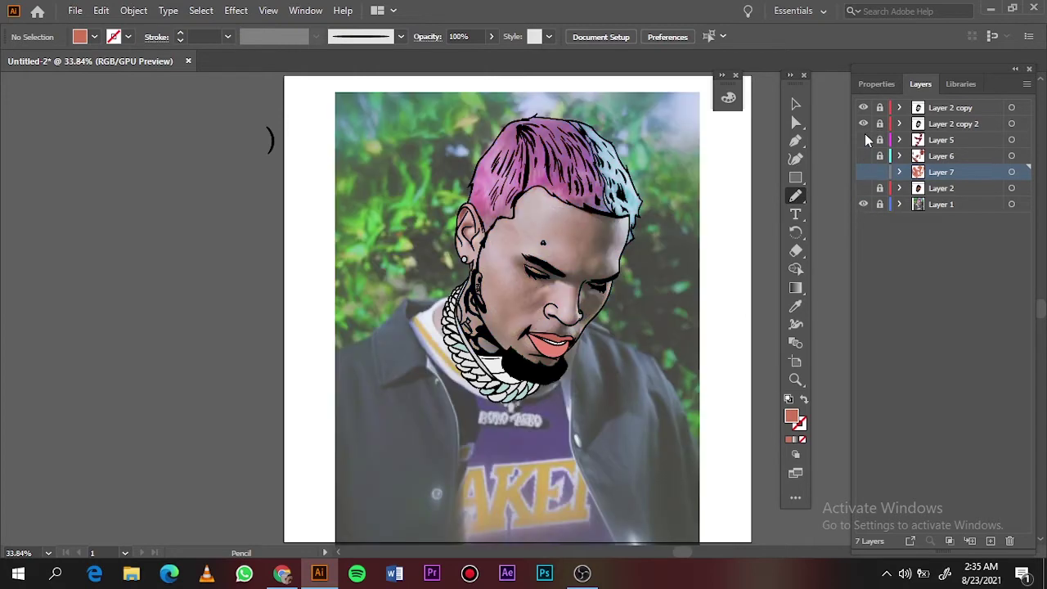
click(863, 189)
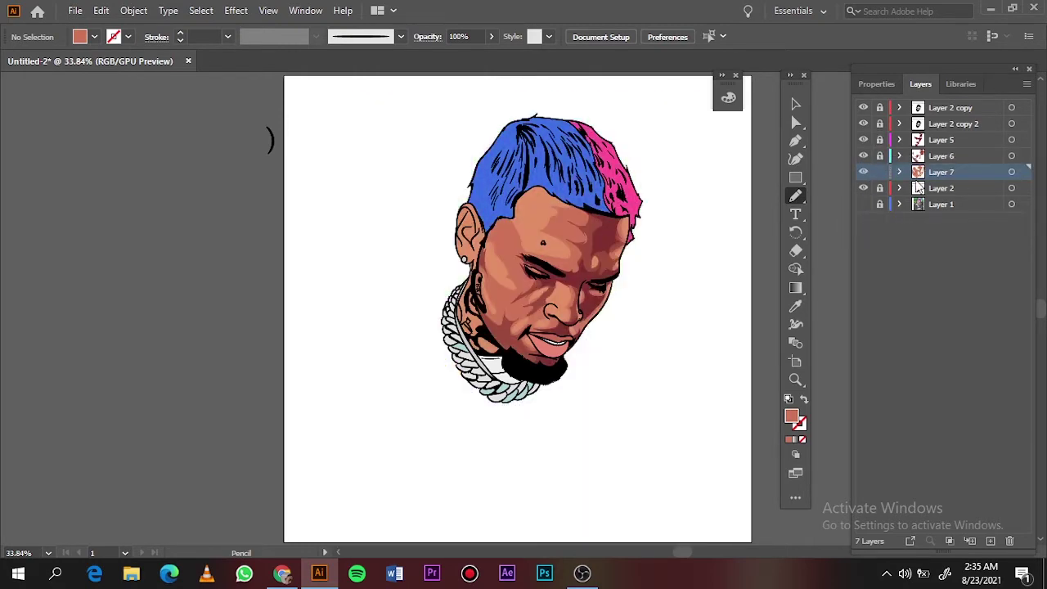
key(ctrl+plus)
key(ctrl+plus)
key(ctrl+plus)
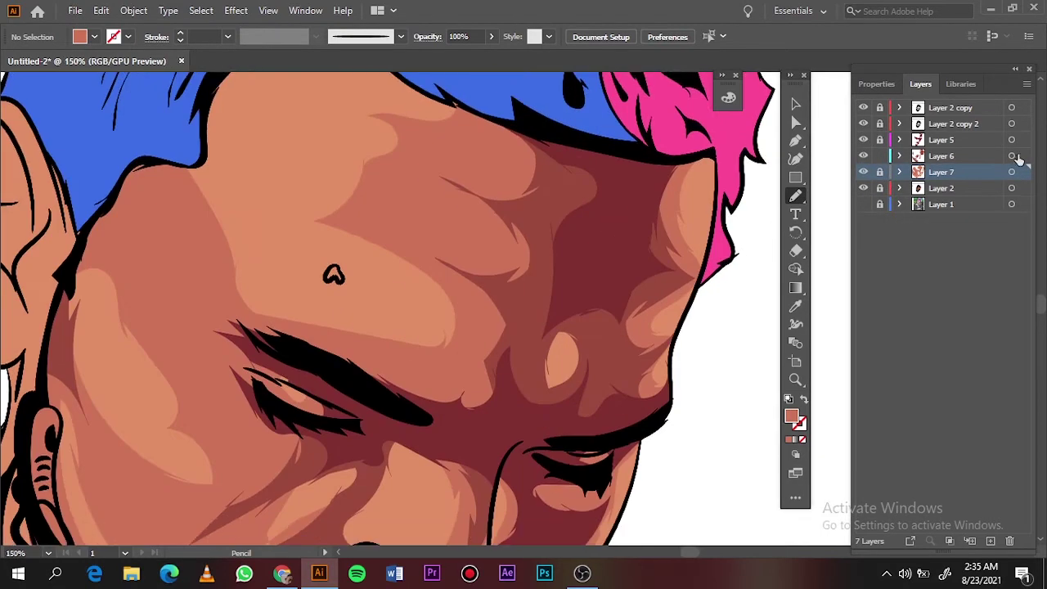
- Recolour all Layer 6 shading to #B75D4E
click(1012, 155)
double_click(791, 417)
click(704, 133)
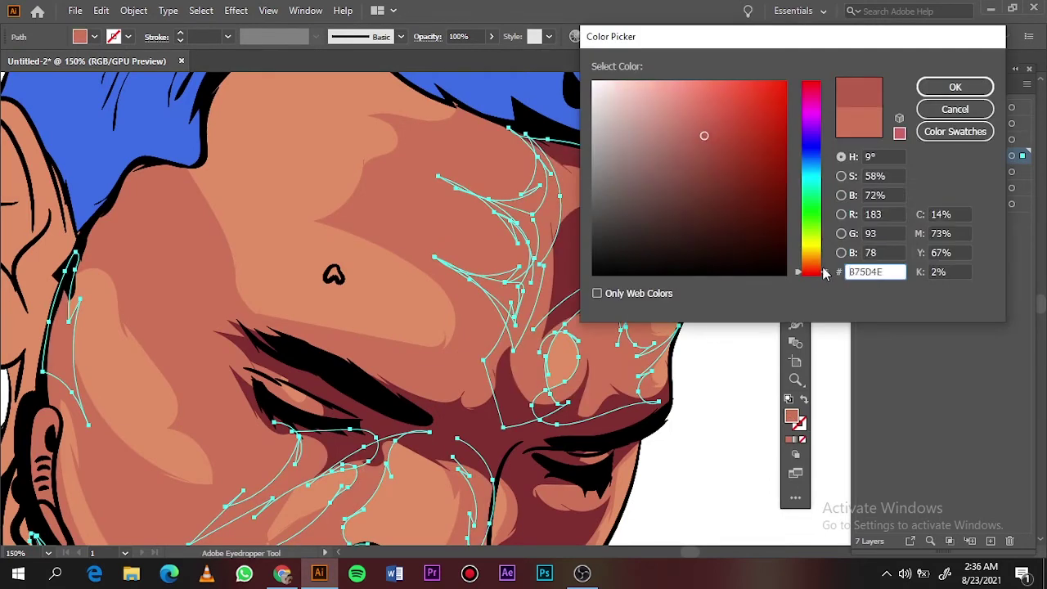
click(954, 87)
key(ctrl+shift+a)
- Recolour the Layer 5 shading to #A55146 from a sampled colour
click(1012, 139)
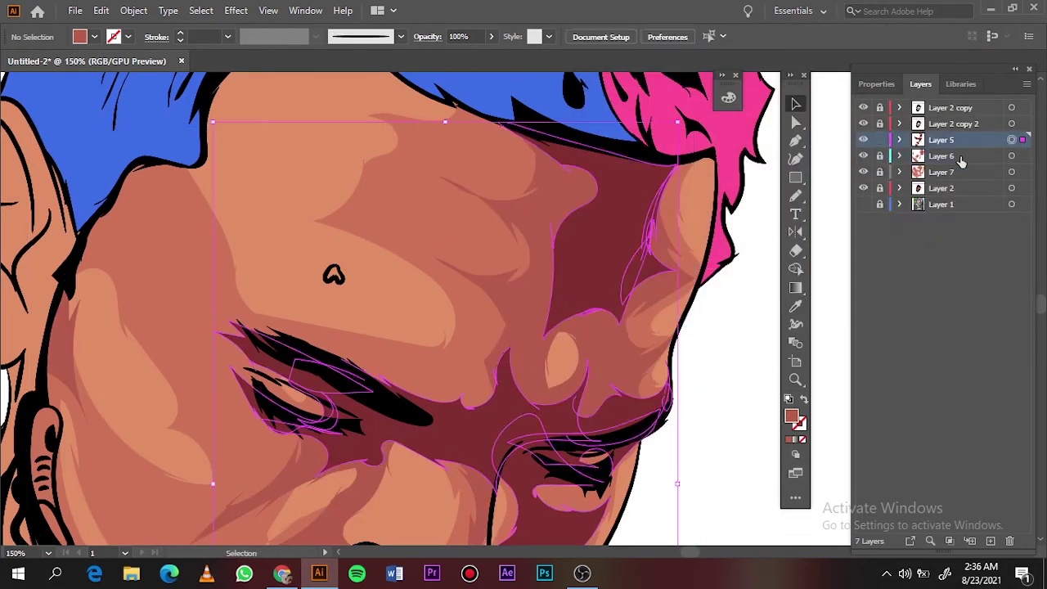
key(i)
click(614, 245)
double_click(791, 417)
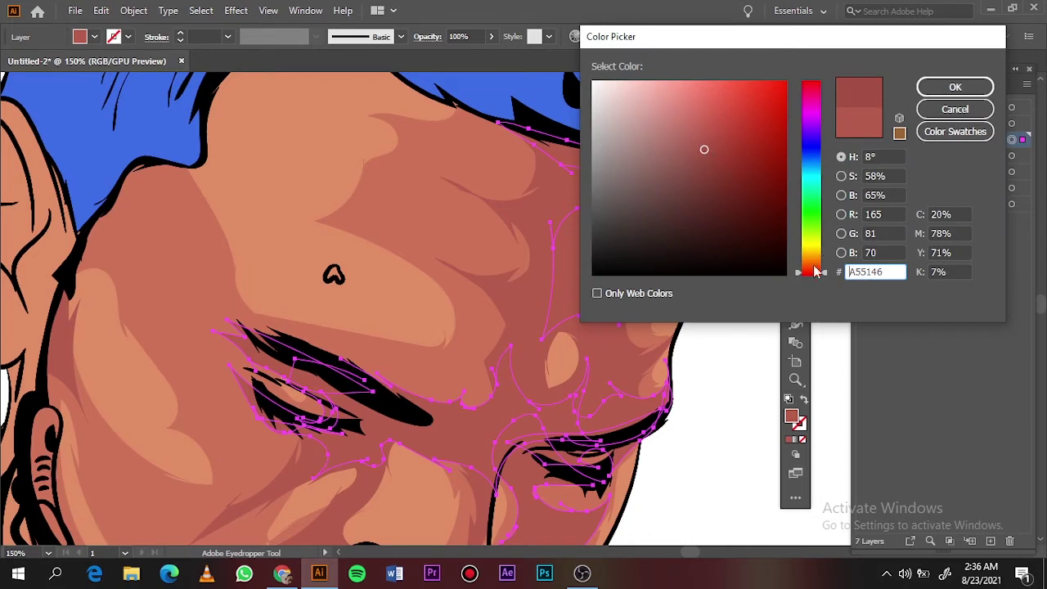
click(955, 87)
key(ctrl+shift+a)
key(ctrl+0)
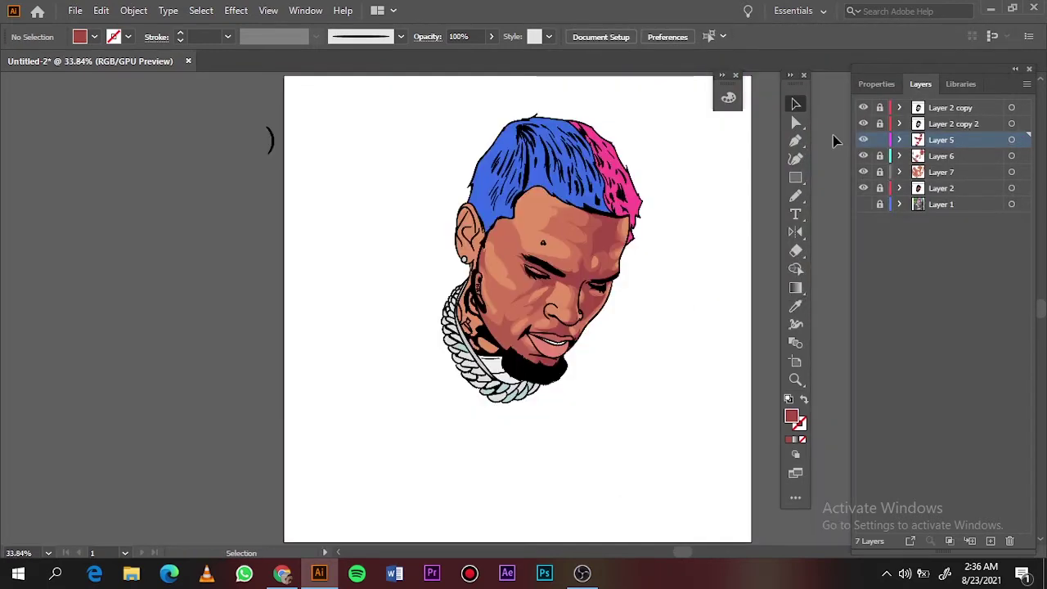
- Create Layer 8 above Layer 6 and set a dark red Pencil fill colour
click(940, 156)
click(990, 541)
scroll(594, 250, up, 4)
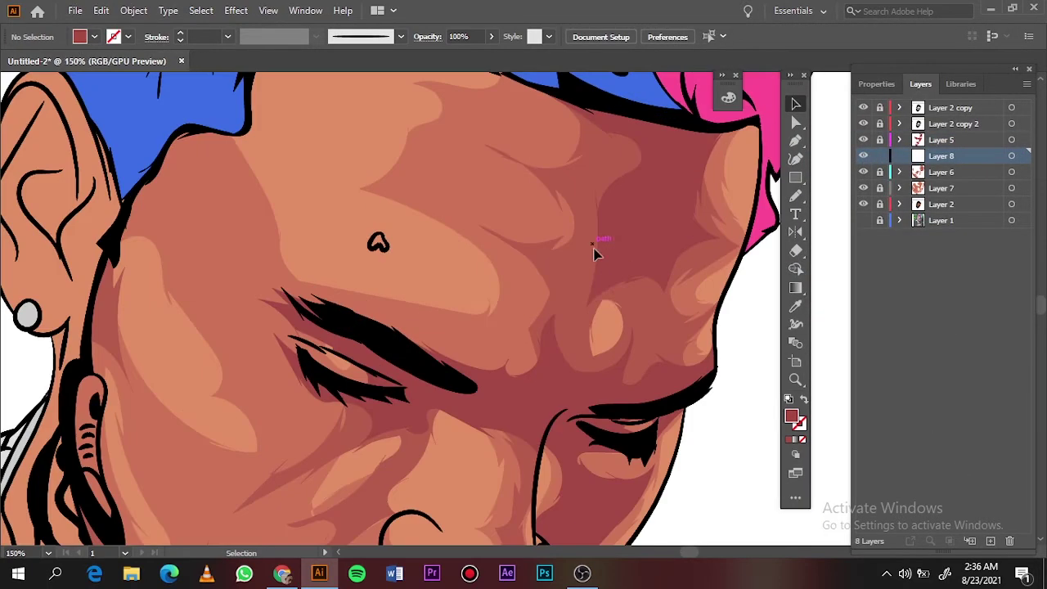
key(n)
double_click(791, 416)
click(703, 145)
click(955, 87)
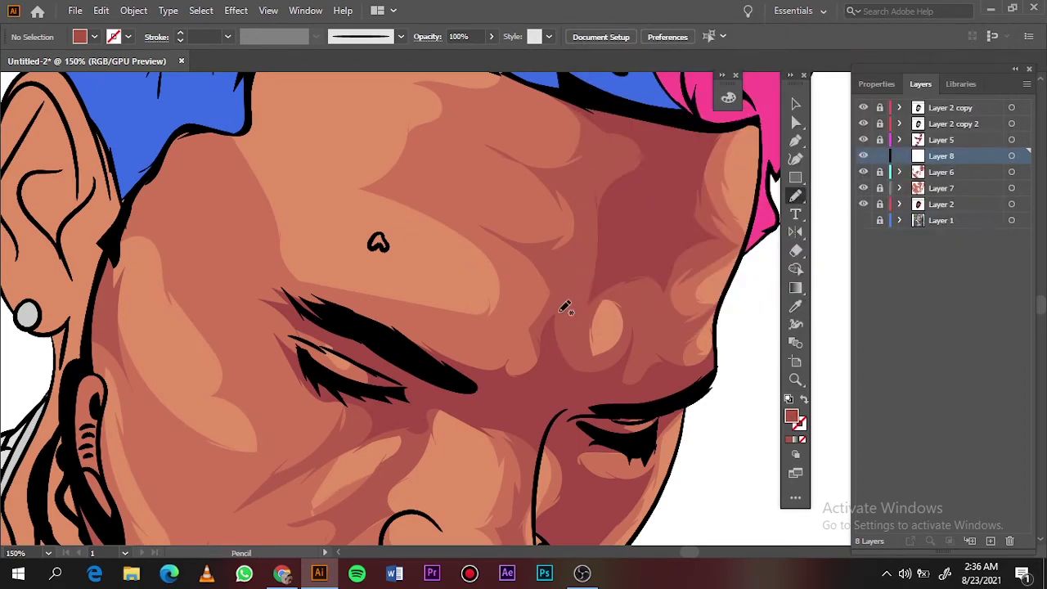
double_click(791, 417)
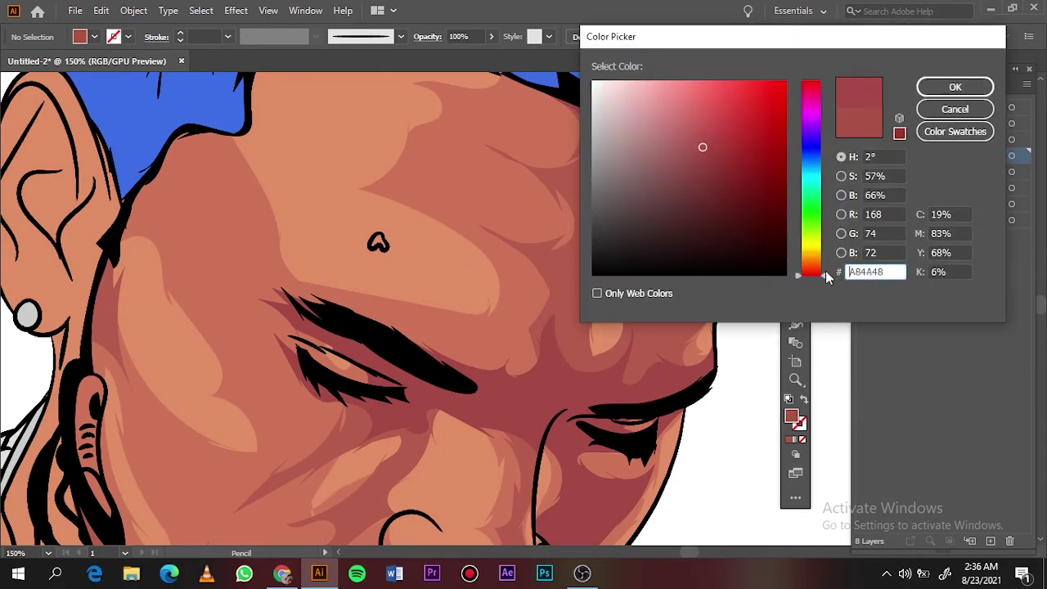
click(955, 86)
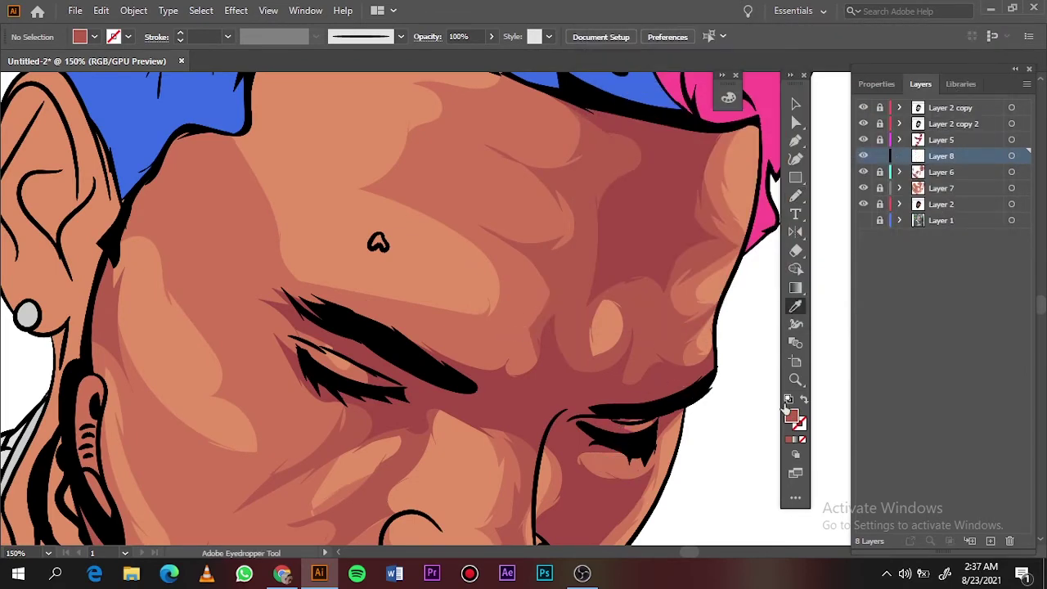
double_click(791, 416)
key(Return)
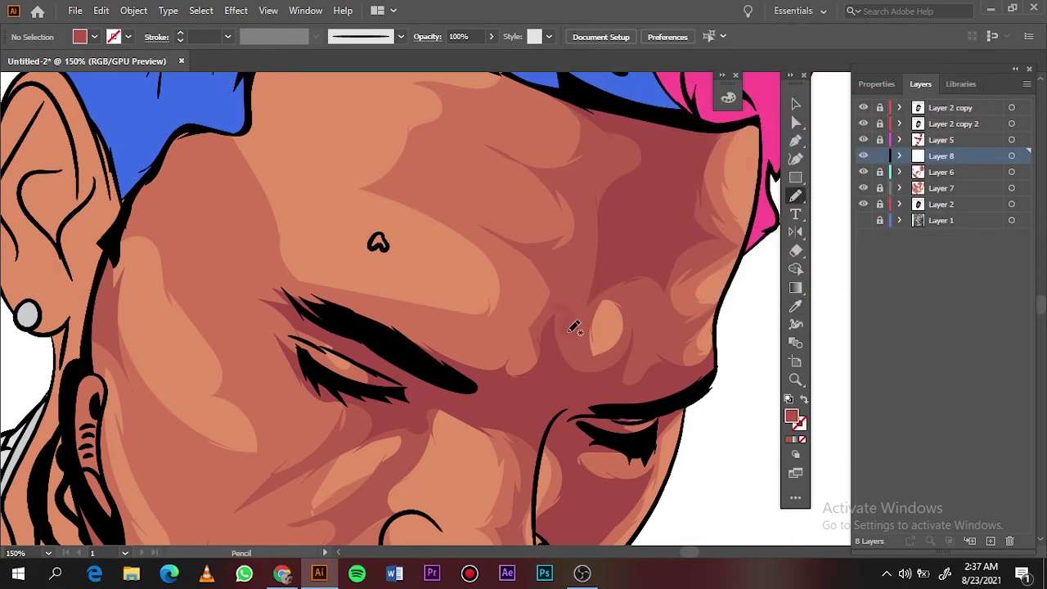
- Draw forehead-to-brow shading and recolour it around #B5534E at 68% brightness
drag(571, 351, 589, 389)
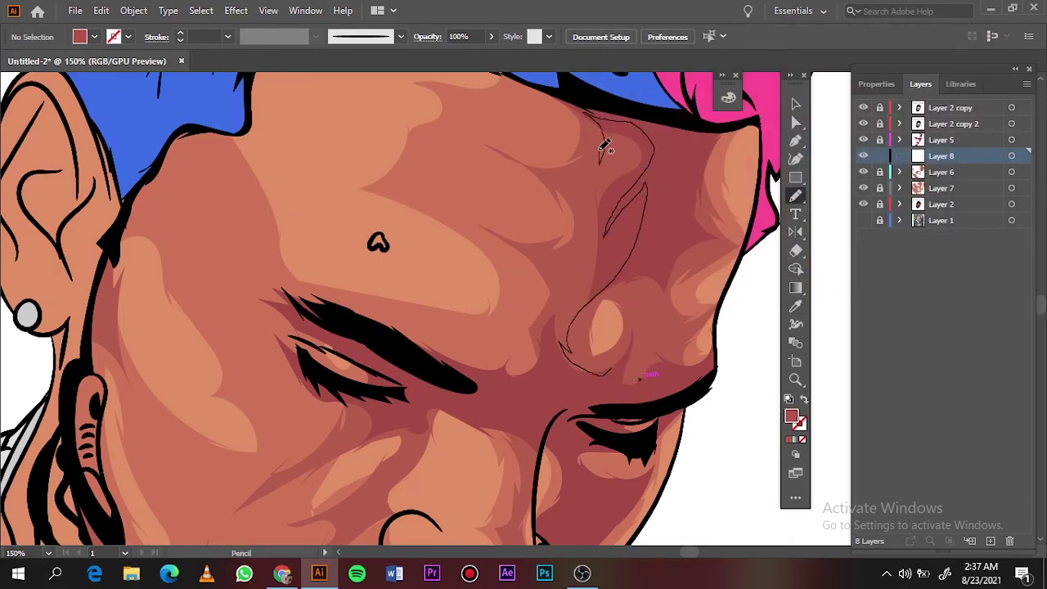
drag(568, 303, 643, 373)
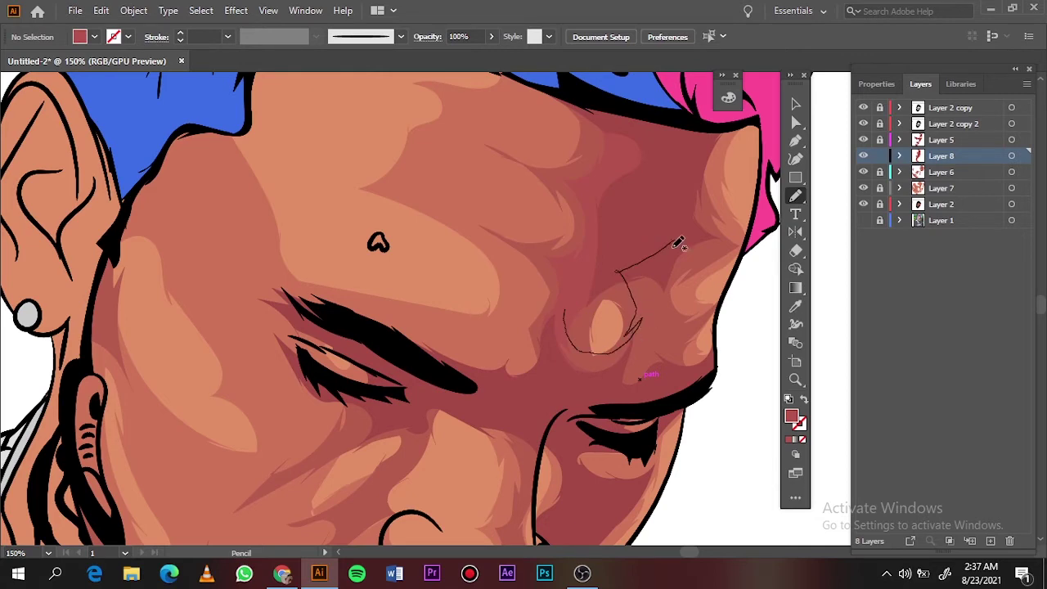
click(1012, 155)
double_click(791, 416)
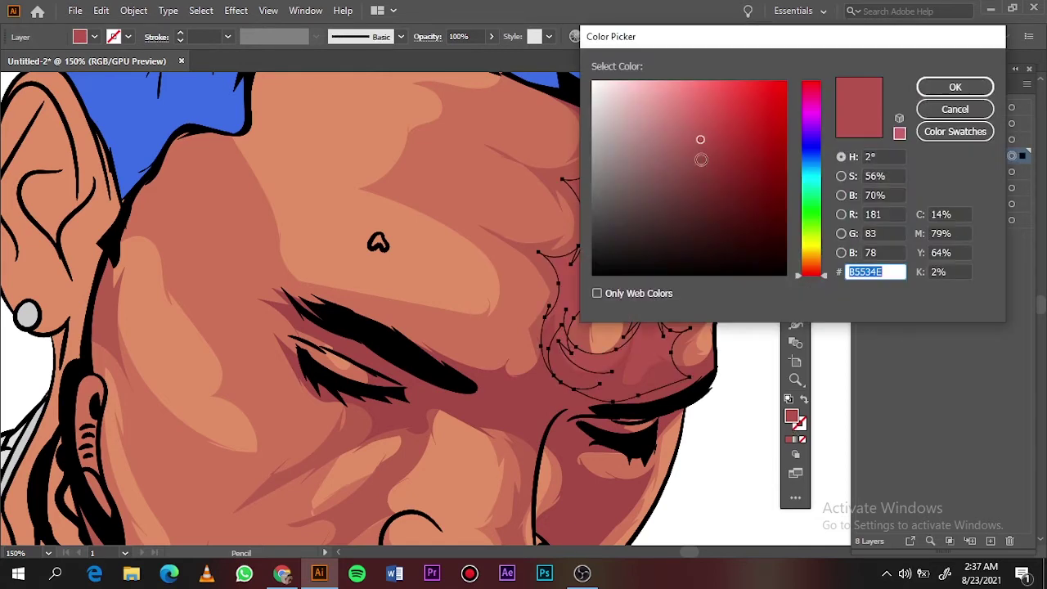
click(701, 145)
click(957, 90)
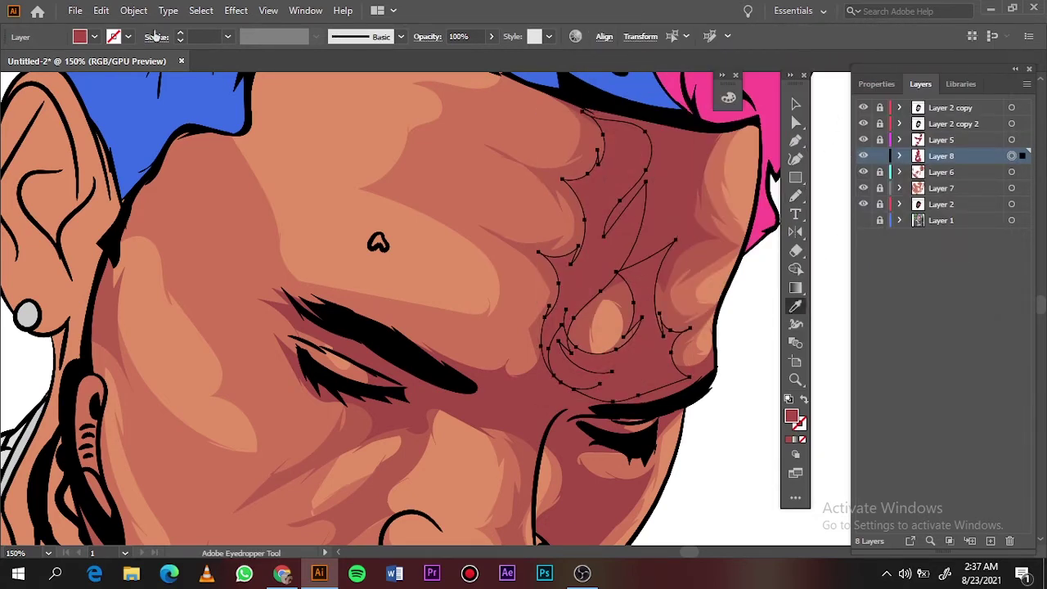
click(101, 9)
click(425, 280)
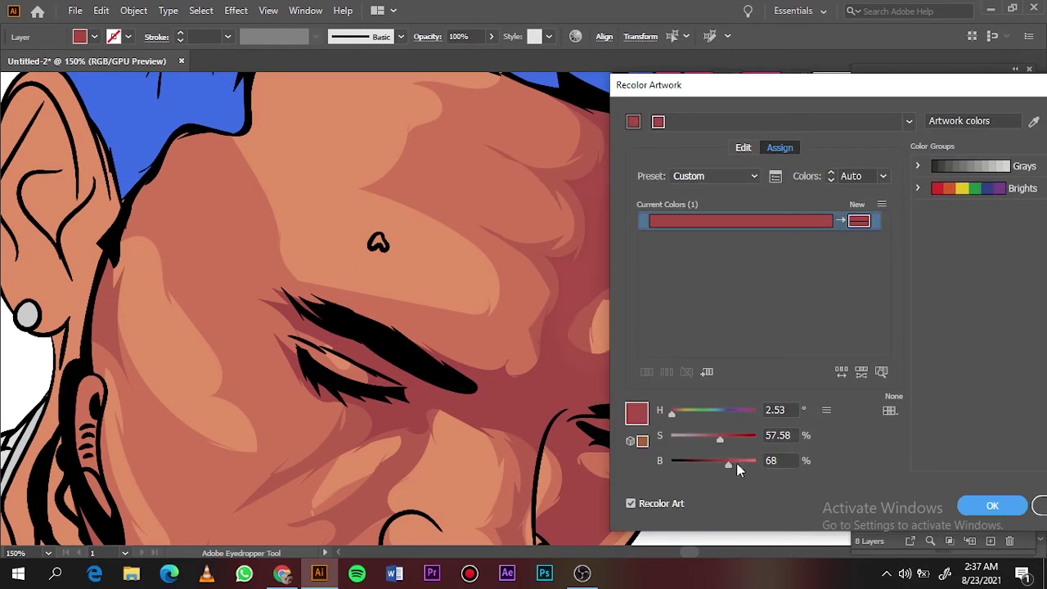
click(992, 505)
- Pencil dark red shading beside the nose on Layer 8
key(v)
key(ctrl+shift+a)
key(ctrl+0)
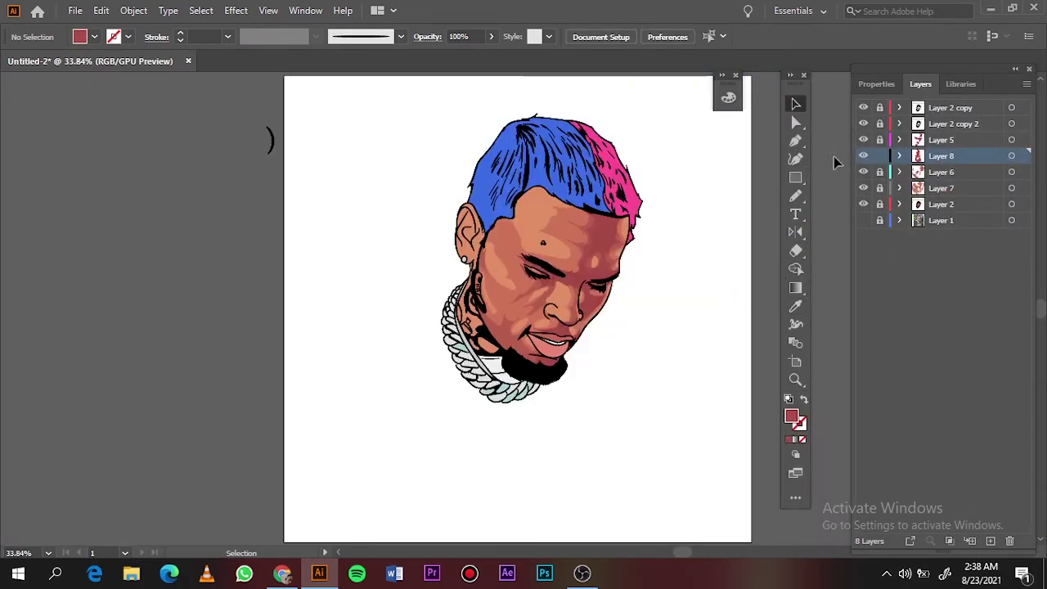
scroll(607, 303, up, 3)
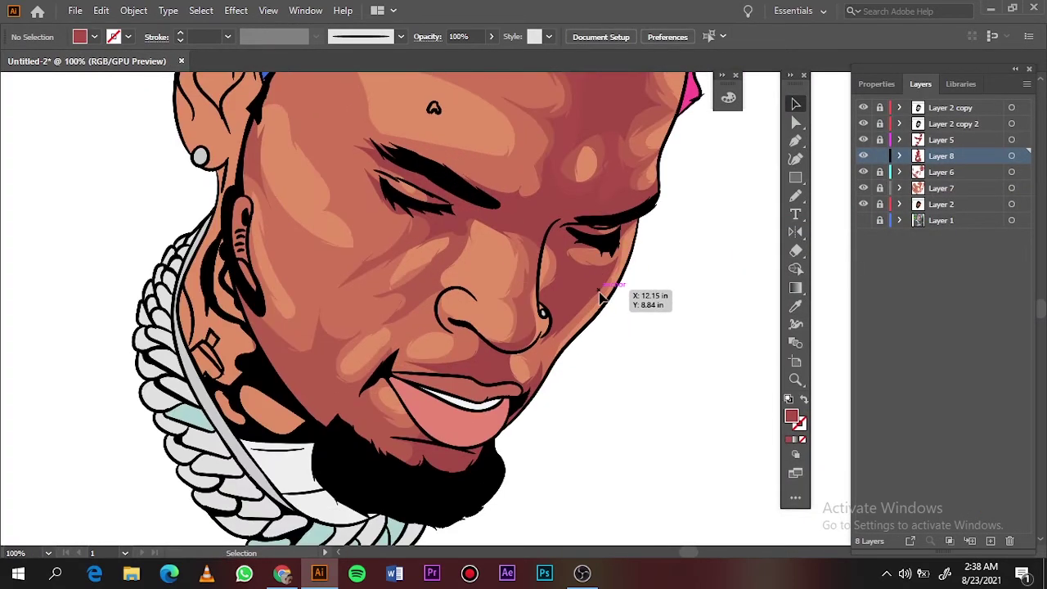
scroll(601, 298, up, 2)
scroll(589, 210, up, 1)
key(n)
mouse_move(479, 273)
mouse_down()
mouse_move(523, 129)
mouse_move(469, 355)
mouse_up()
- Outline shading along the nose's edge, comparing with Layer 6 hidden
scroll(491, 360, down, 5)
click(864, 172)
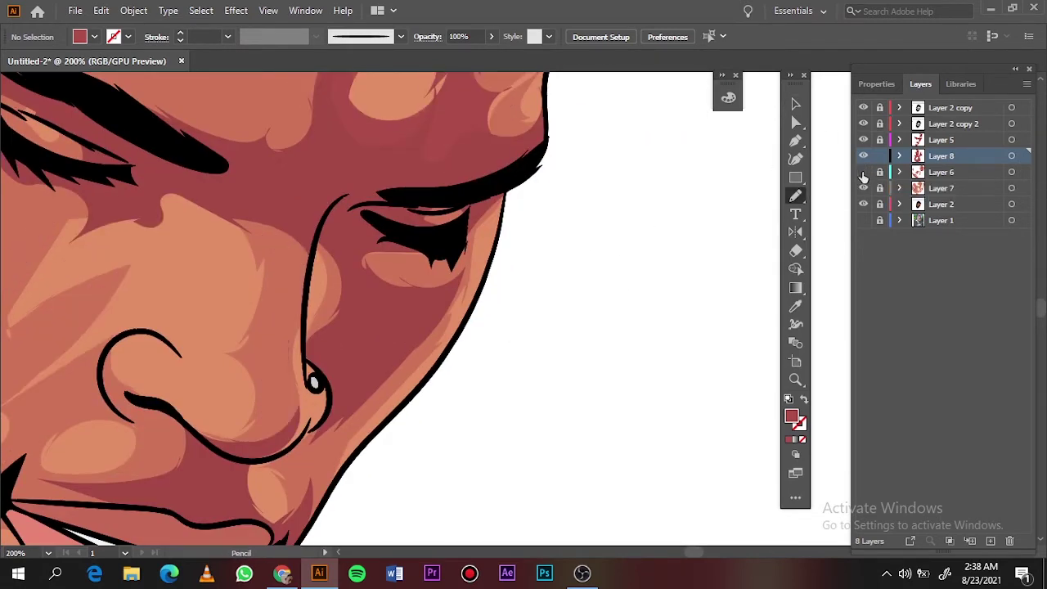
scroll(341, 344, up, 1)
scroll(423, 278, up, 1)
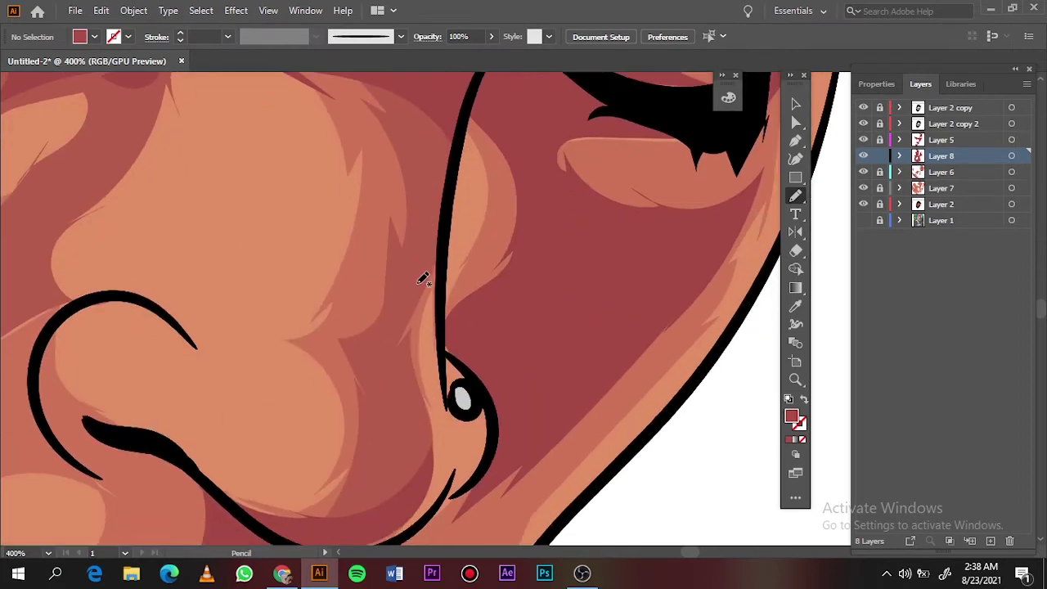
mouse_move(382, 72)
mouse_down()
mouse_move(420, 234)
mouse_move(362, 346)
mouse_move(432, 490)
mouse_move(327, 99)
mouse_up()
key(ctrl+0)
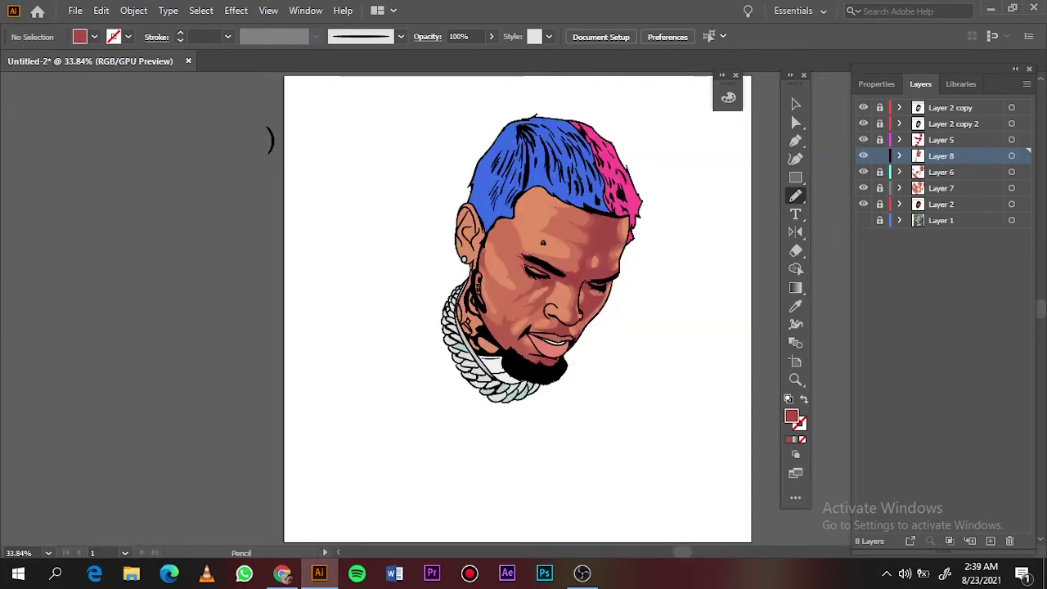
- Add shading strokes on the cheek and along the nose's left edge
scroll(523, 270, up, 4)
scroll(483, 250, up, 2)
mouse_move(390, 147)
mouse_down()
mouse_move(347, 249)
mouse_move(274, 306)
mouse_up()
mouse_move(479, 196)
mouse_down()
mouse_move(510, 234)
mouse_move(460, 315)
mouse_move(544, 180)
mouse_up()
mouse_move(523, 258)
mouse_down()
mouse_move(374, 374)
mouse_move(415, 401)
mouse_move(465, 318)
mouse_up()
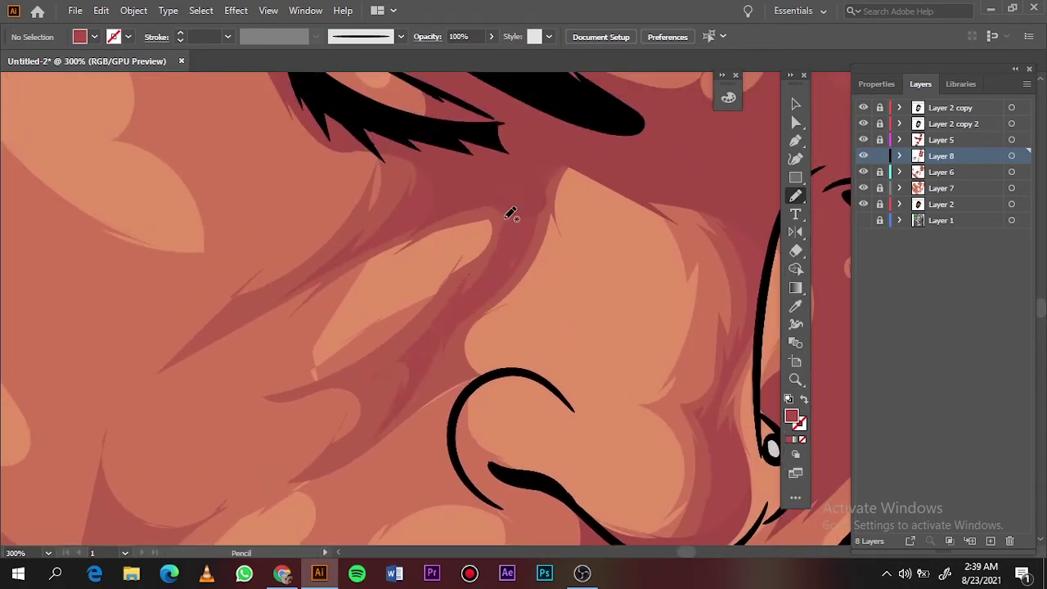
key(ctrl+0)
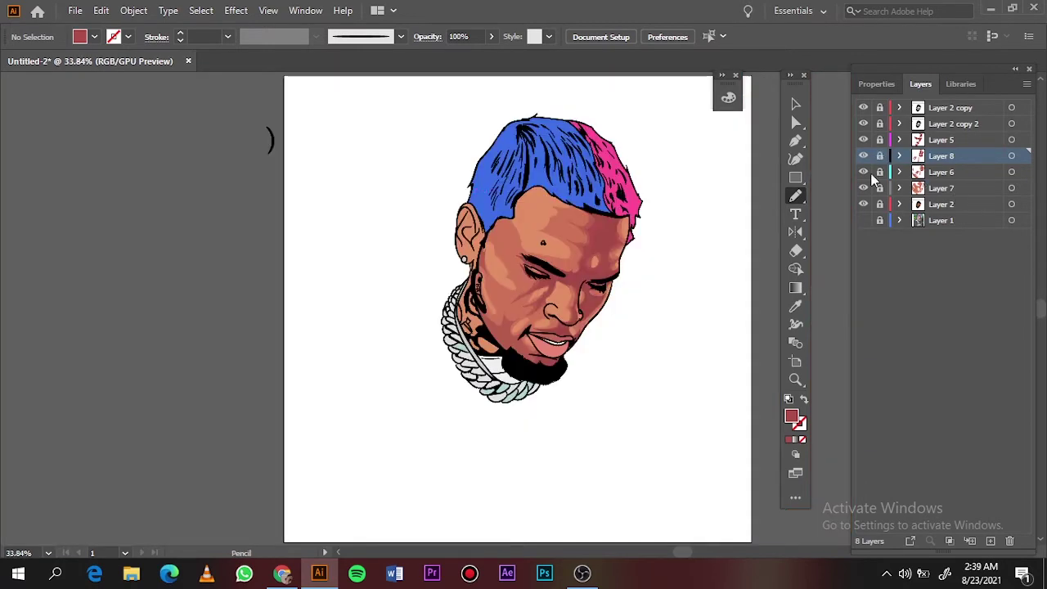
click(932, 187)
- Create Layer 9 and brush a cheek shading stroke, recoloured to 74% brightness
click(990, 541)
scroll(519, 304, up, 5)
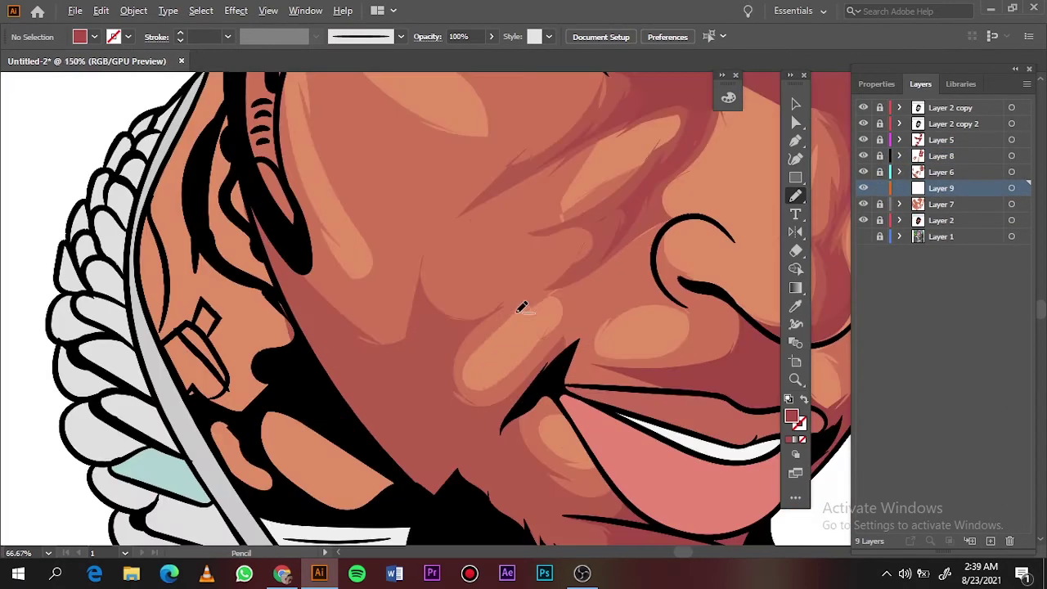
key(i)
key(b)
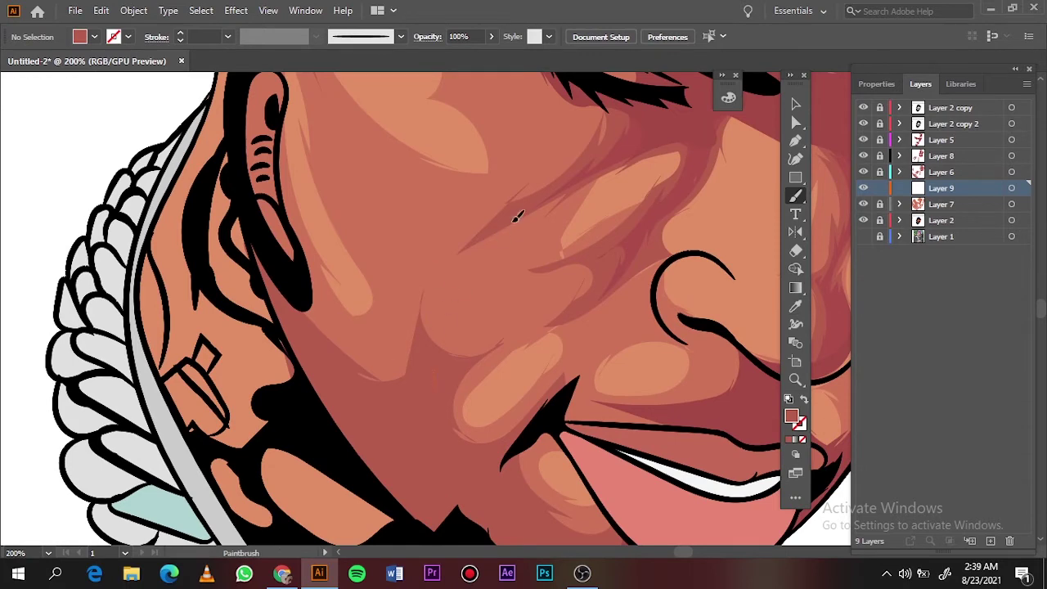
drag(516, 216, 467, 367)
key(v)
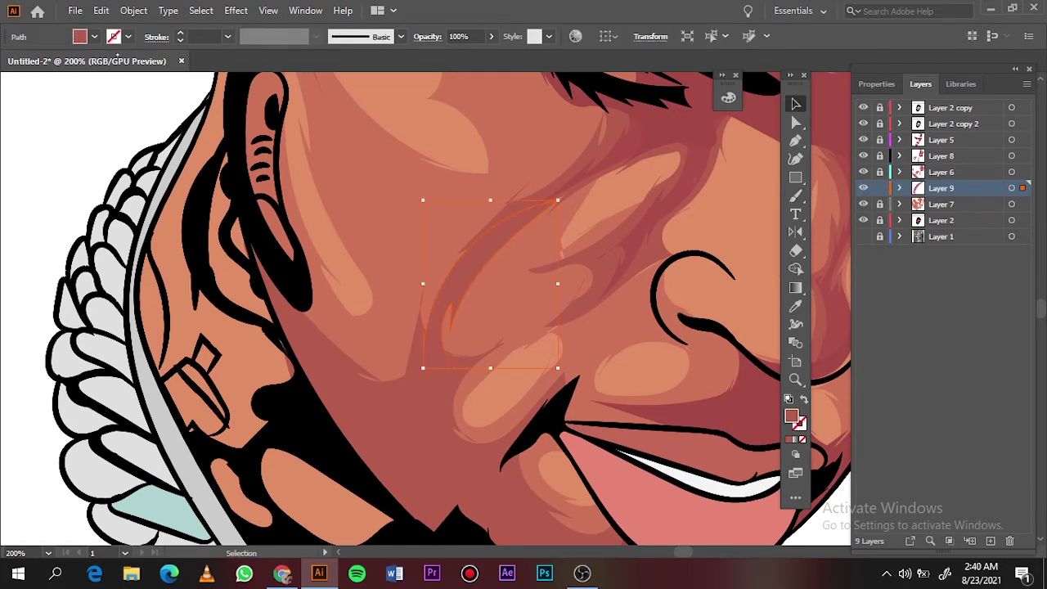
click(100, 10)
click(392, 275)
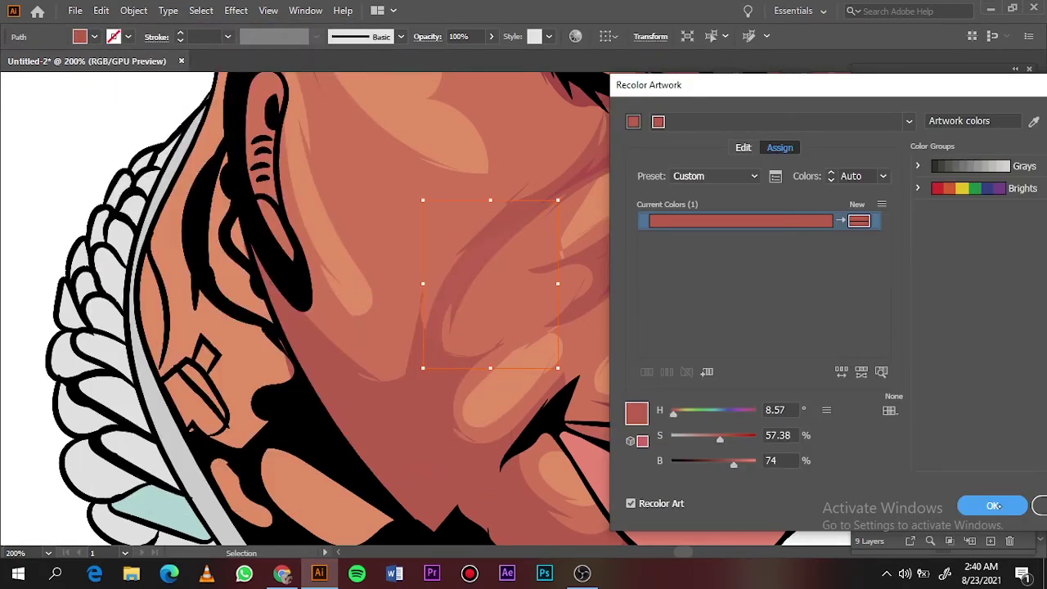
click(994, 506)
- Pencil shadow shapes beside the eye and down the cheek, redrawing one bad shape
scroll(523, 280, up, 5)
key(n)
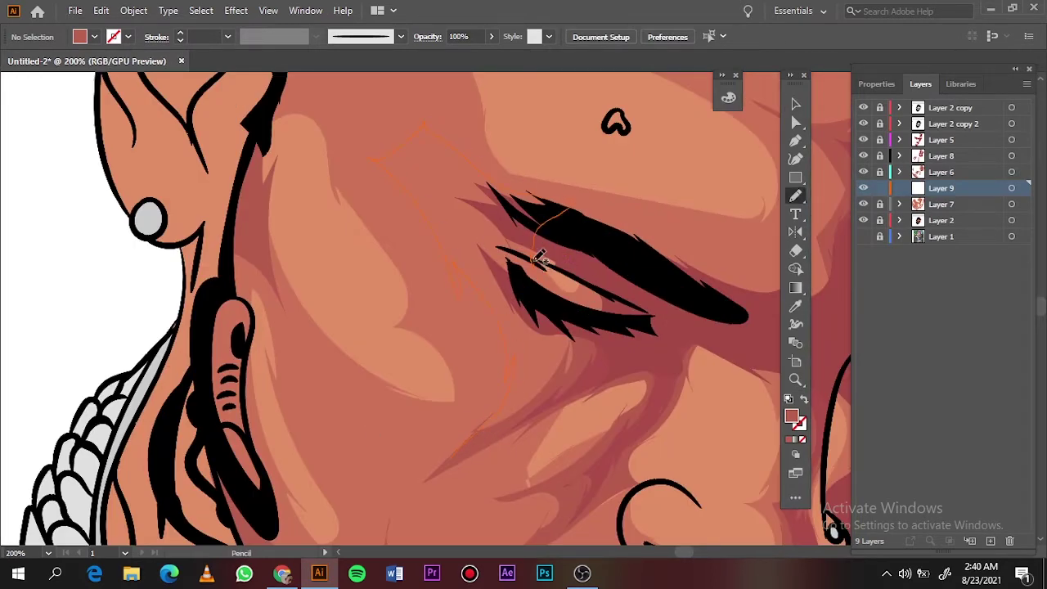
drag(540, 260, 517, 336)
scroll(458, 462, down, 5)
key(ctrl+z)
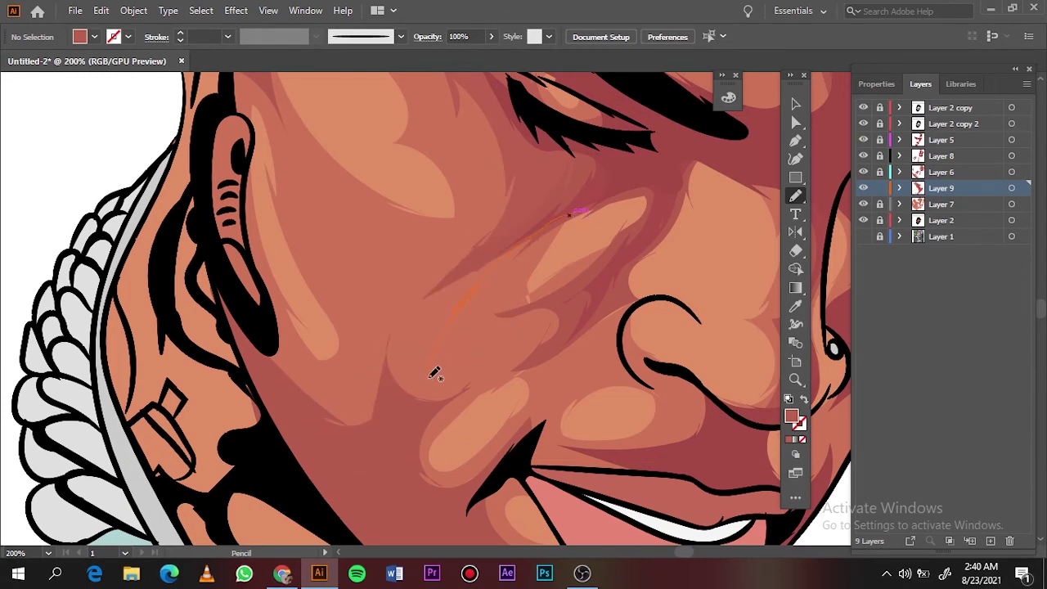
drag(472, 247, 569, 214)
drag(650, 219, 575, 272)
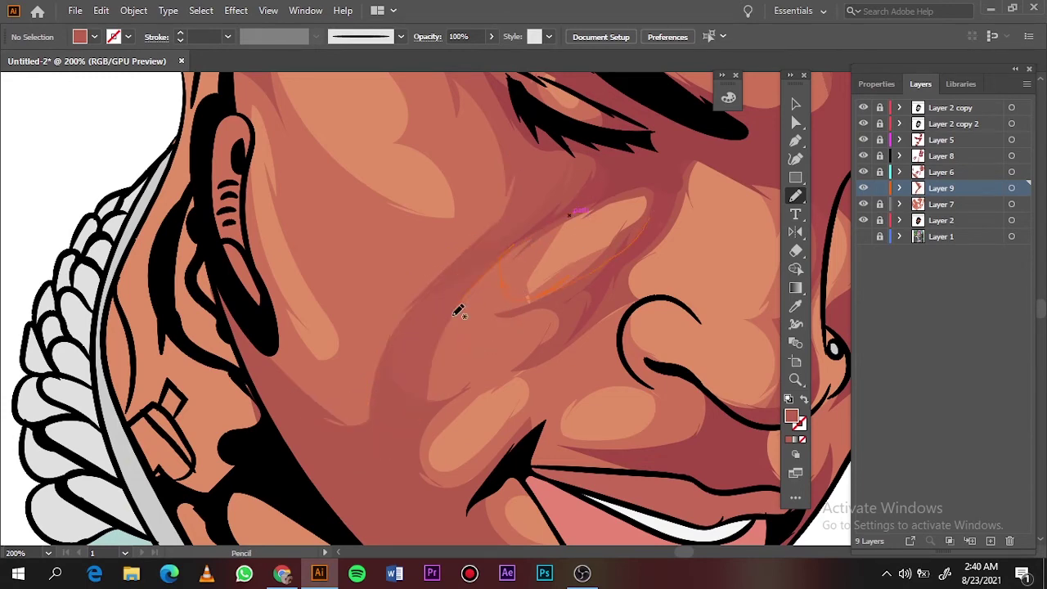
drag(584, 323, 578, 327)
key(ctrl+0)
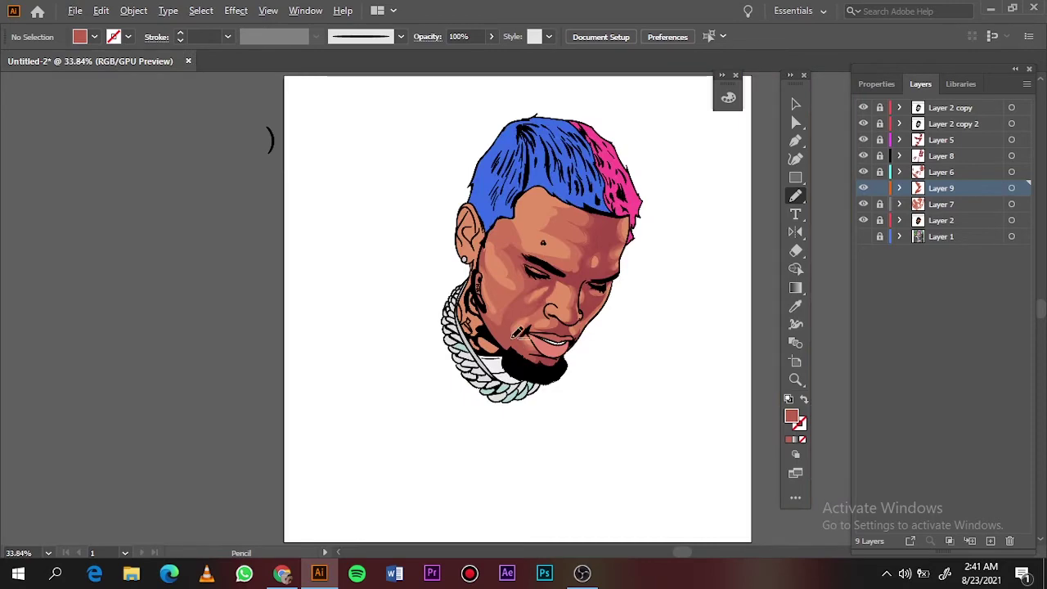
- Pencil a dark shadow shape running up beside the ear
scroll(517, 333, up, 5)
drag(386, 383, 506, 403)
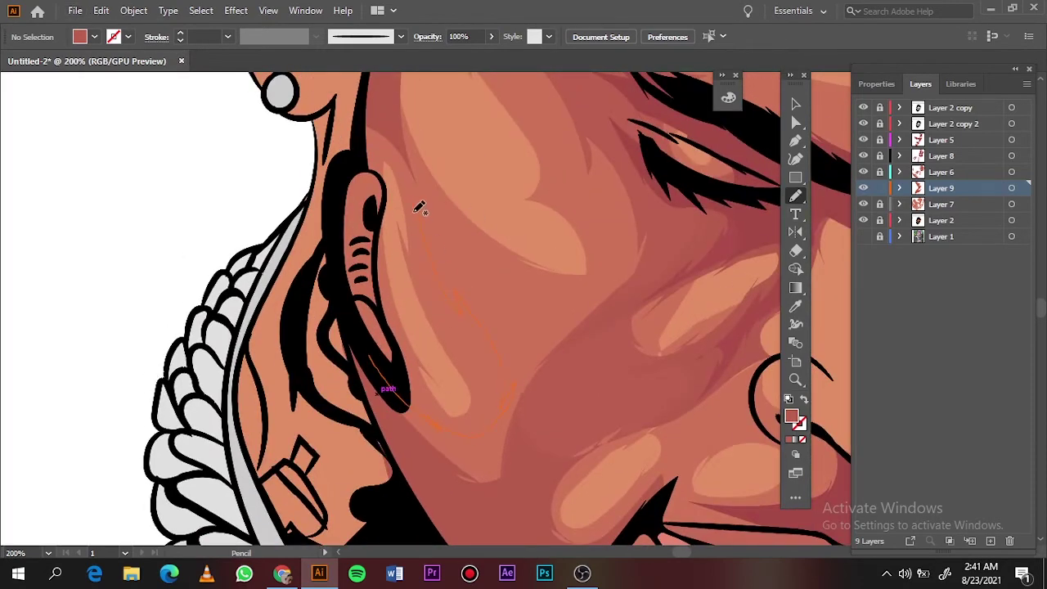
drag(415, 210, 392, 103)
drag(369, 364, 370, 364)
- Add a darker cheek shadow and a shadow from the ear along the hairline
scroll(498, 448, up, 3)
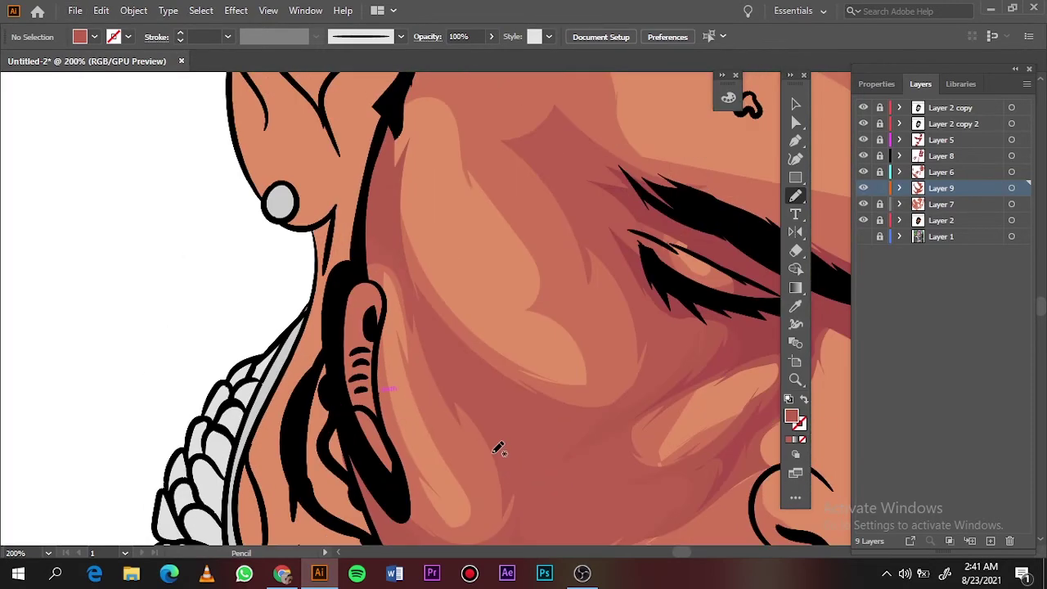
drag(540, 123, 500, 139)
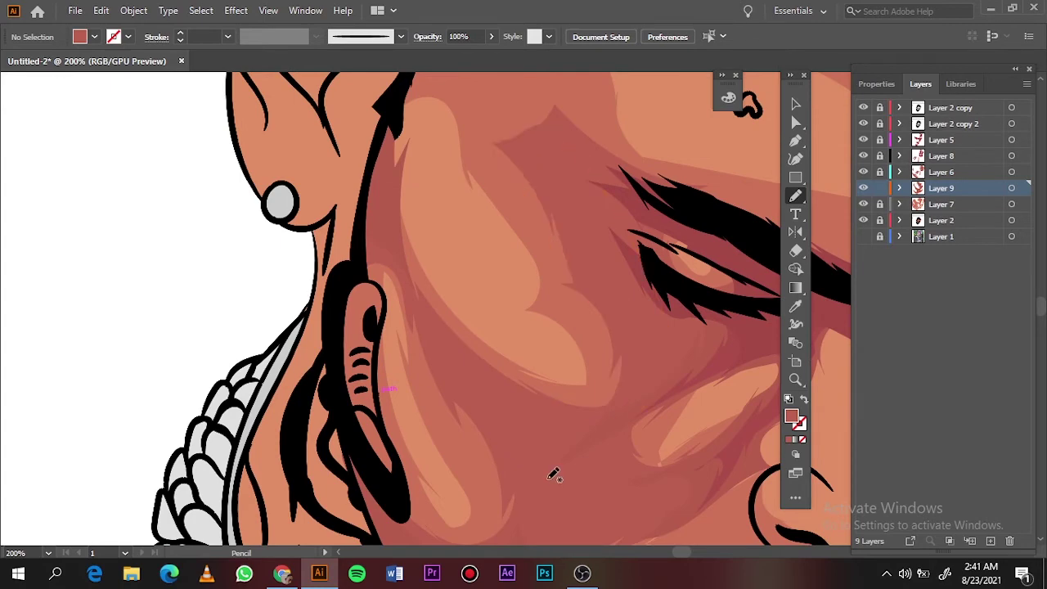
scroll(554, 475, up, 5)
drag(405, 262, 552, 146)
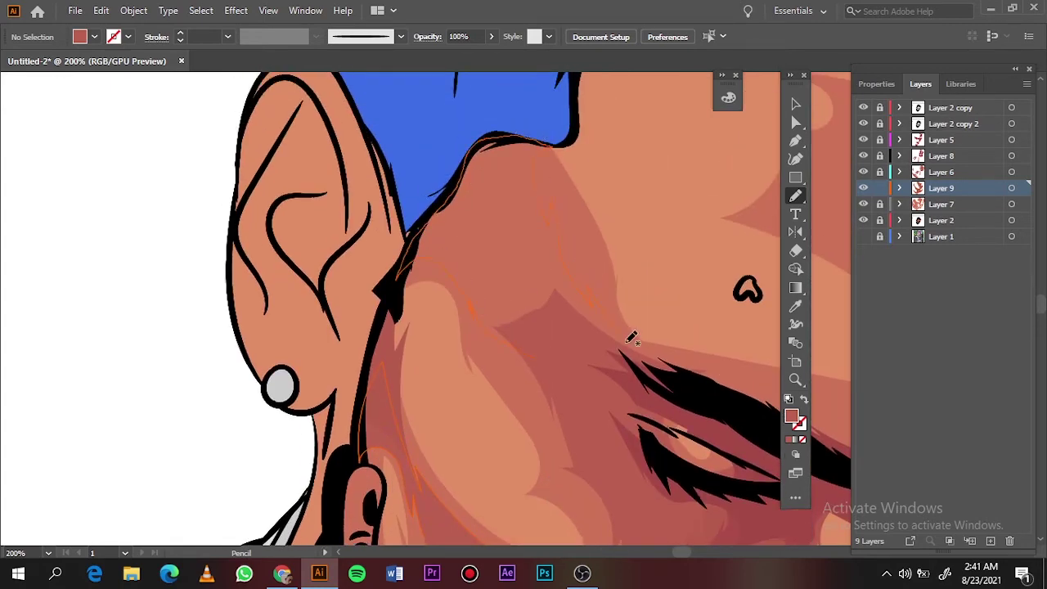
drag(630, 338, 509, 369)
- Zoom out to the full portrait and create a new Layer 10 for highlights
key(ctrl+0)
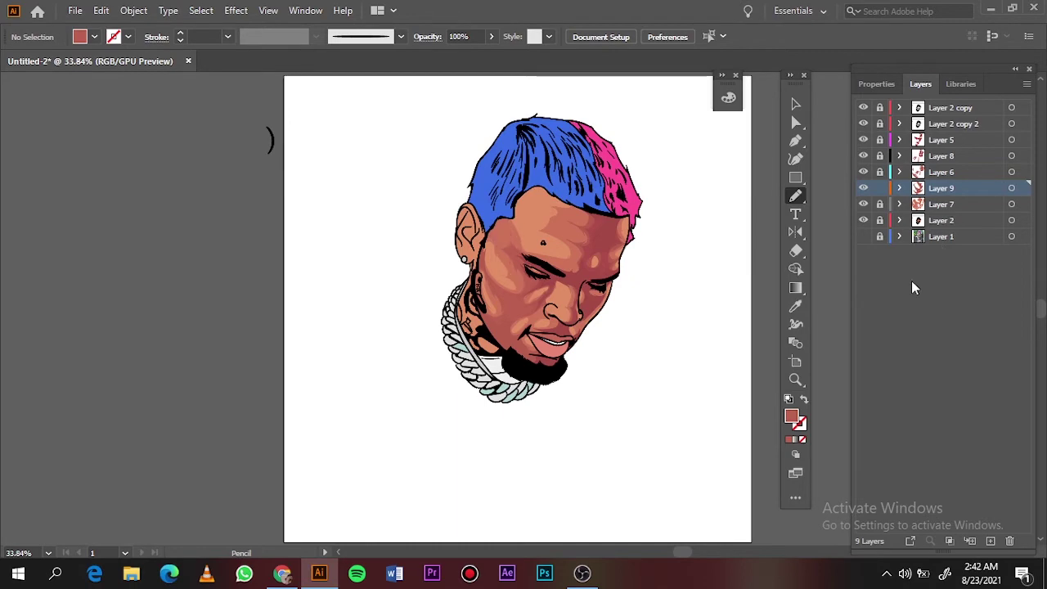
key(alt+e)
key(Escape)
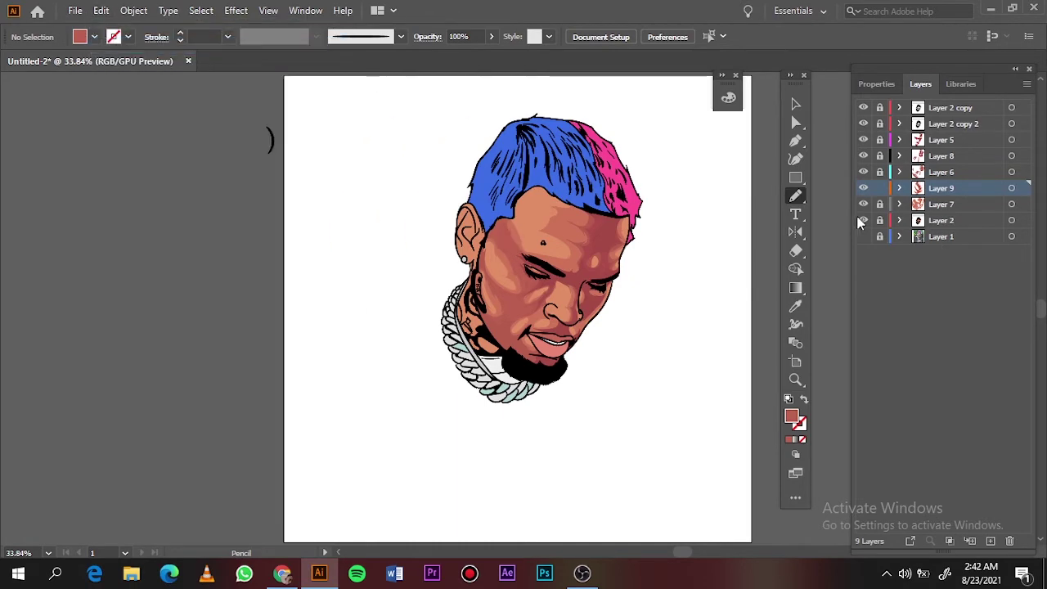
scroll(542, 275, up, 5)
scroll(401, 308, up, 1)
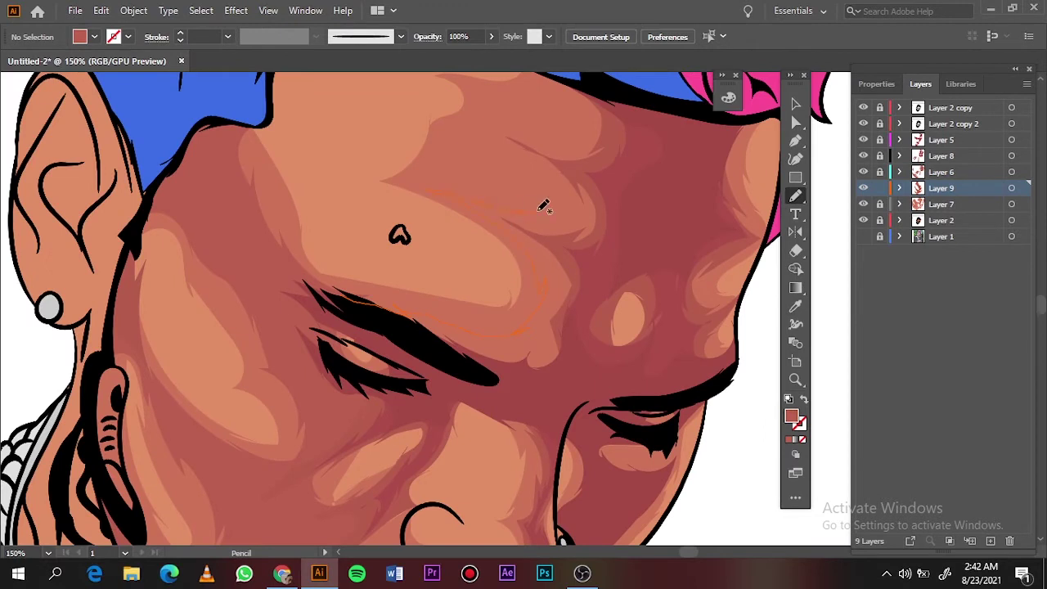
scroll(584, 245, down, 5)
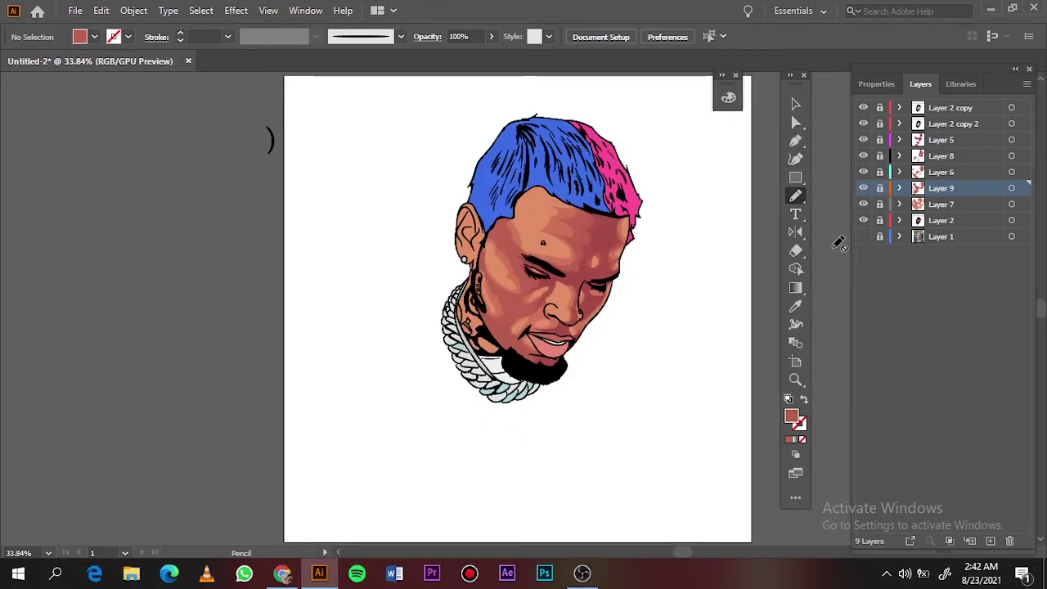
click(941, 220)
click(989, 540)
scroll(442, 322, up, 6)
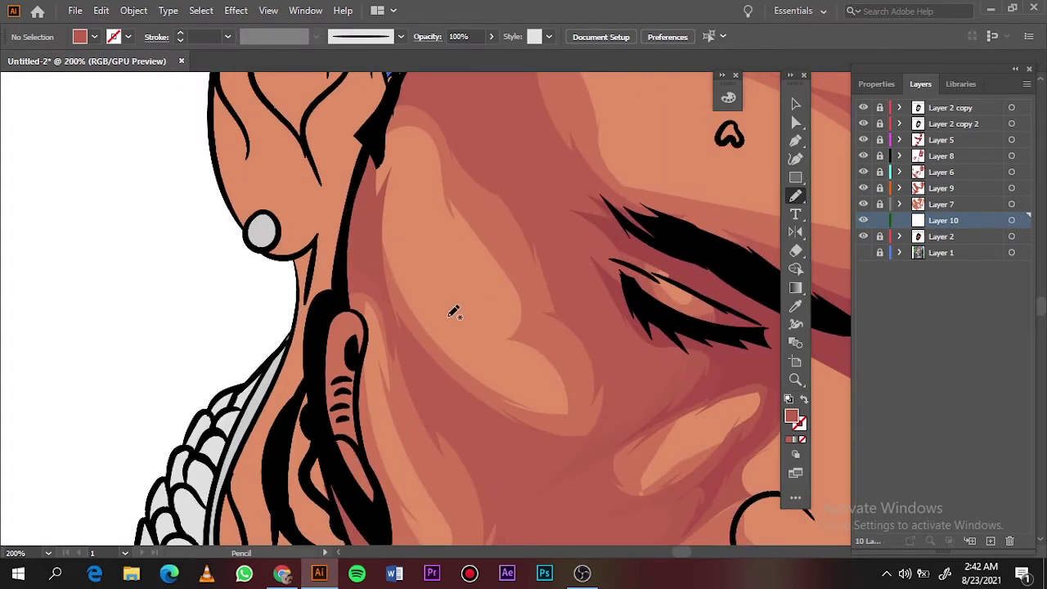
- Sample the cheek skin tone, lighten it in the Color Picker, and show the reference photo
key(i)
click(454, 312)
double_click(791, 416)
click(698, 110)
click(949, 89)
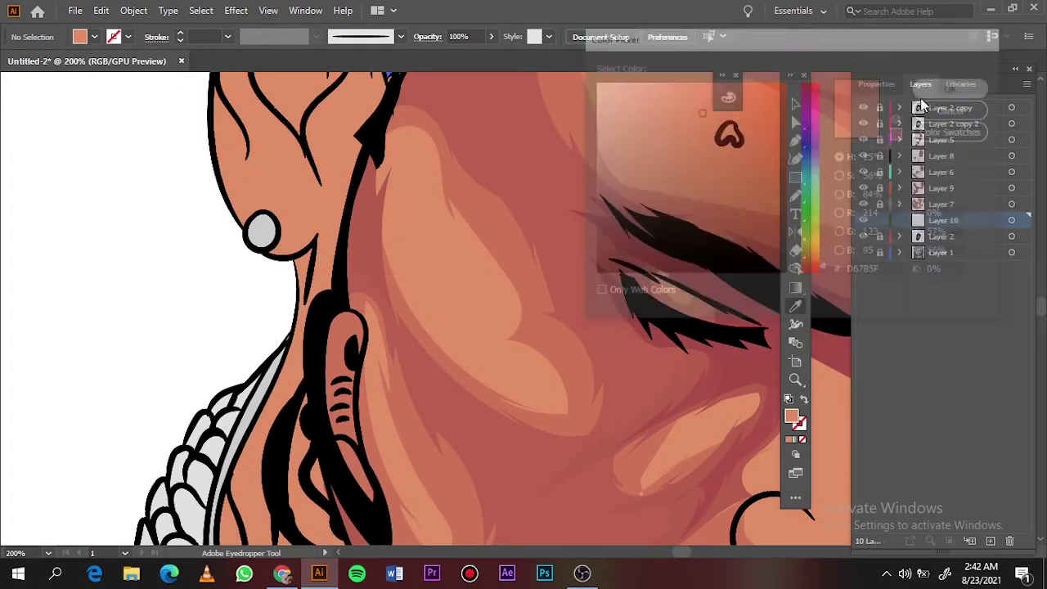
click(864, 236)
- Pencil a light highlight oval on the cheek, then hide Layer 2 to see the photo
key(n)
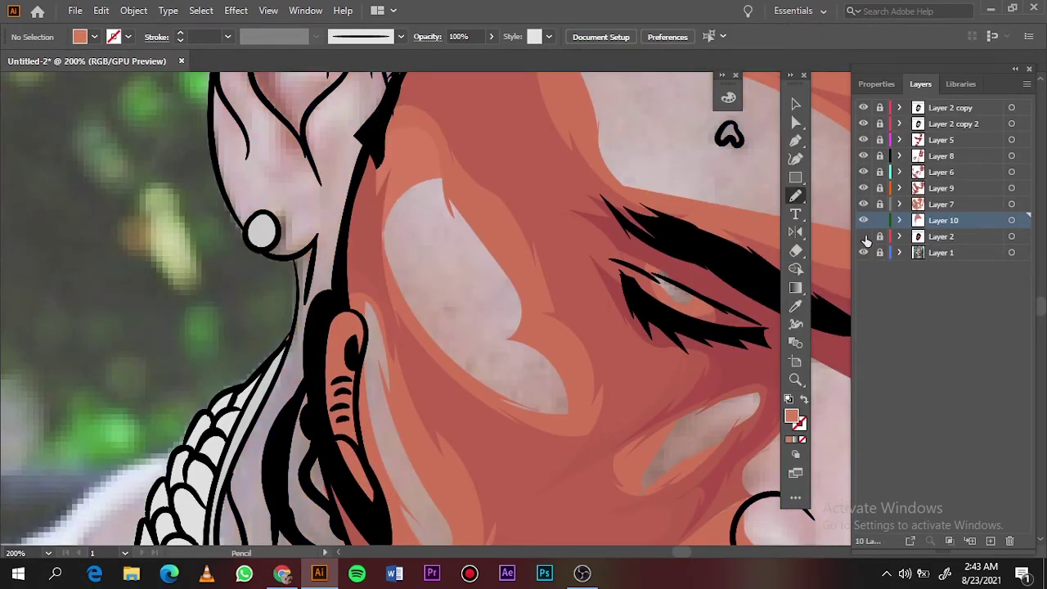
drag(400, 189, 437, 194)
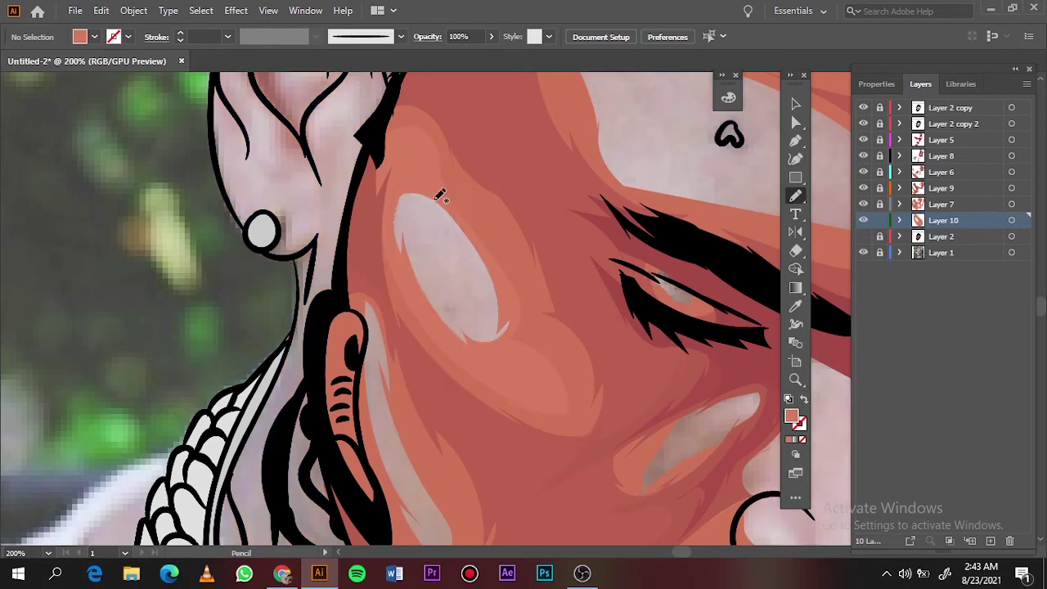
key(ctrl+0)
click(863, 252)
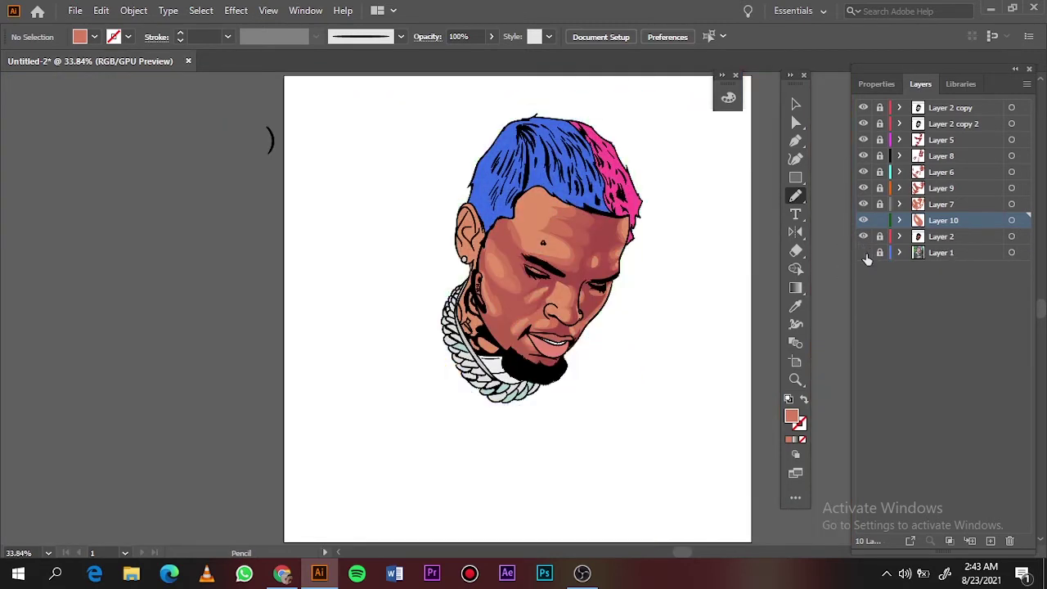
click(863, 252)
click(862, 237)
scroll(578, 319, up, 3)
scroll(578, 319, up, 2)
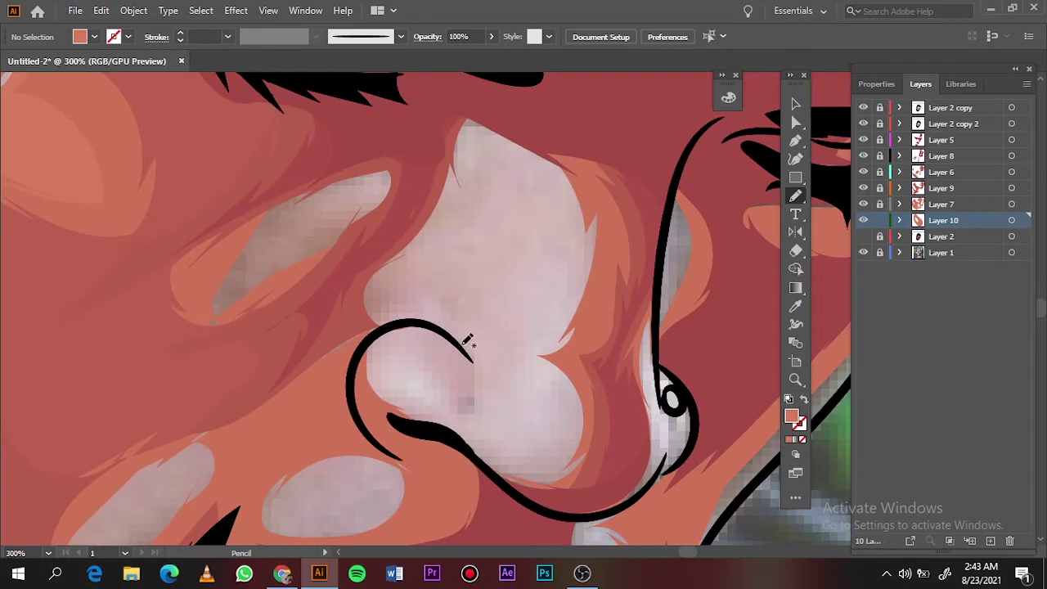
- Add highlight shapes around the nose tip, on the nose and below the nostril
mouse_move(465, 342)
mouse_down()
mouse_move(339, 324)
mouse_move(413, 321)
mouse_move(393, 384)
mouse_up()
drag(489, 448, 501, 487)
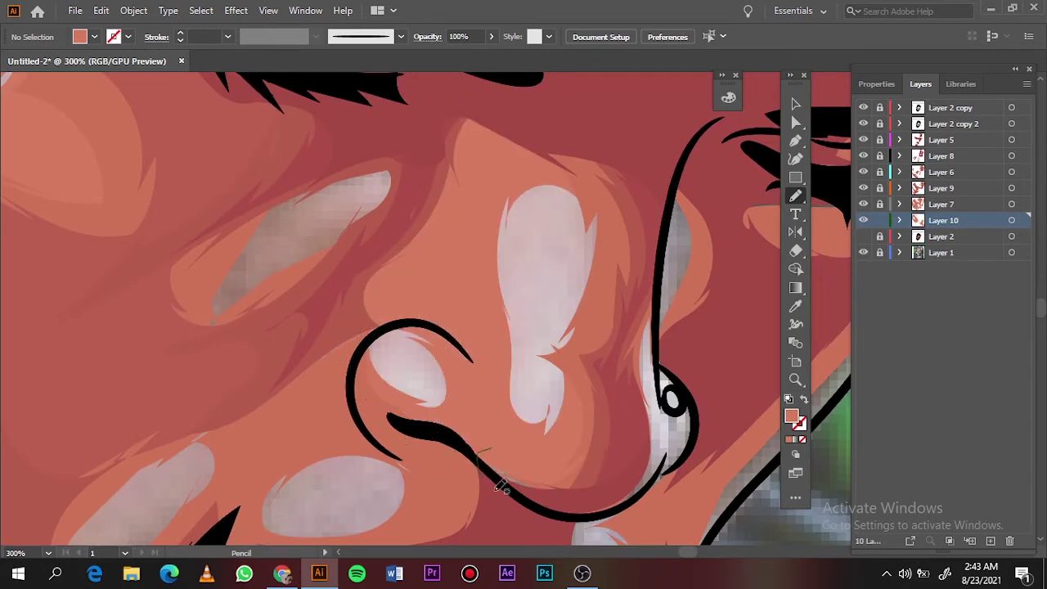
drag(659, 357, 572, 487)
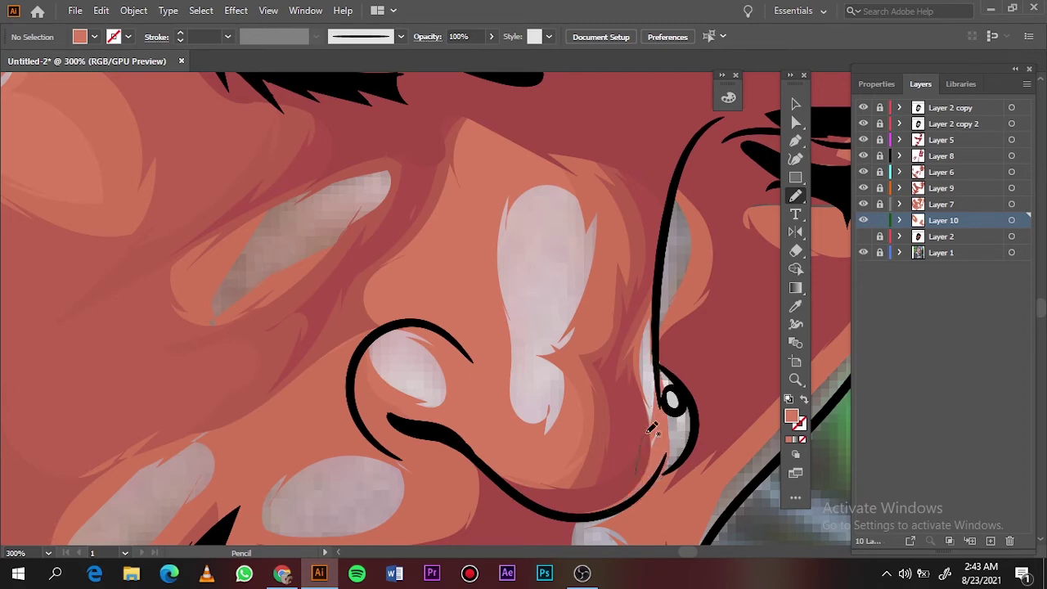
key(ctrl+0)
click(863, 237)
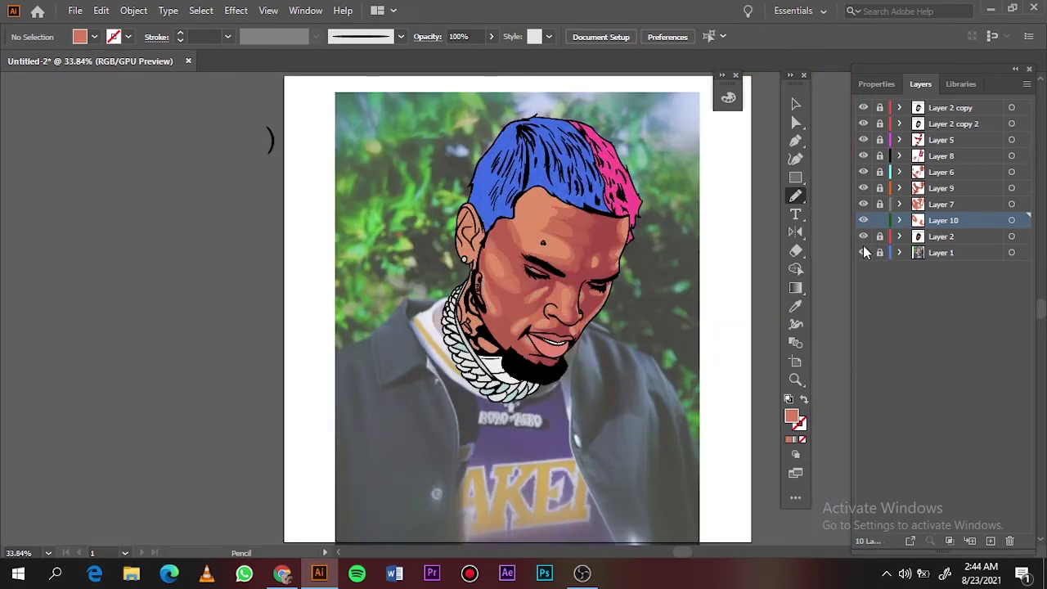
click(863, 252)
- Draw a light highlight shape on the forehead
scroll(534, 237, up, 5)
scroll(534, 237, up, 1)
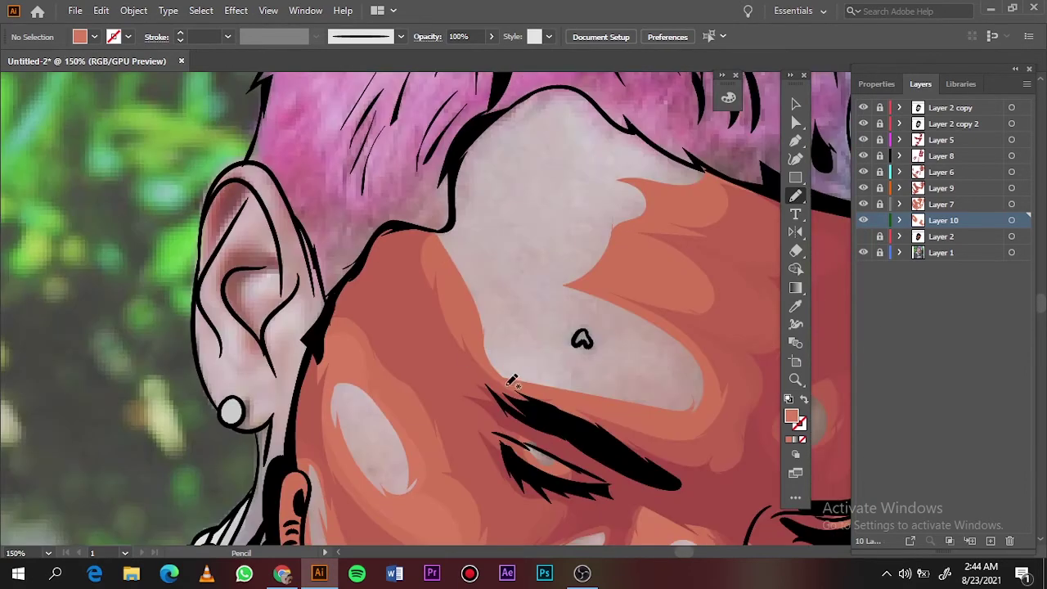
mouse_move(503, 382)
mouse_down()
mouse_move(456, 223)
mouse_move(490, 376)
mouse_up()
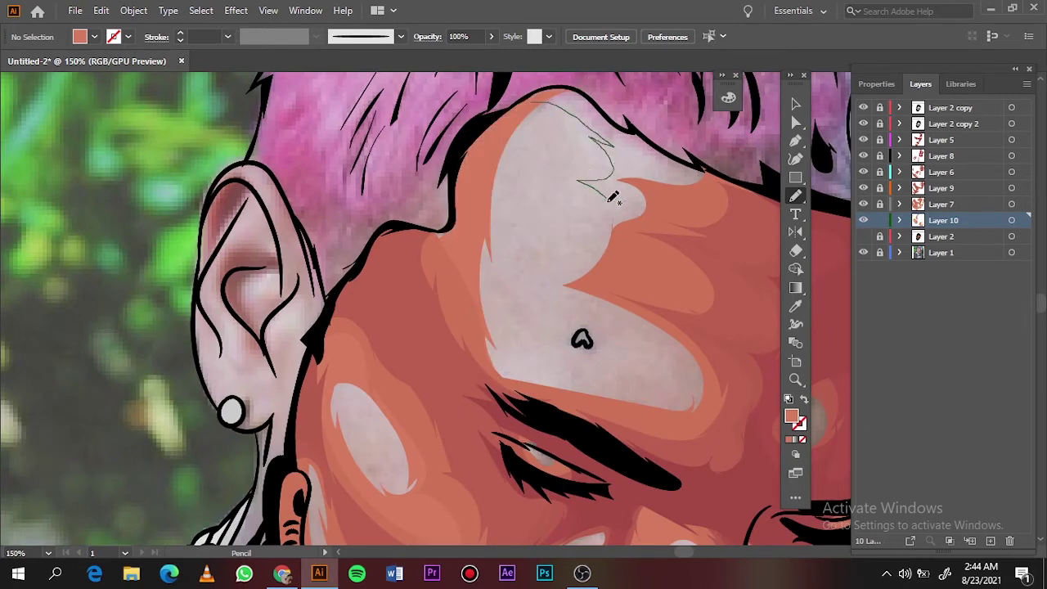
mouse_move(612, 196)
mouse_down()
mouse_move(565, 100)
mouse_move(573, 114)
mouse_up()
key(ctrl+0)
click(863, 253)
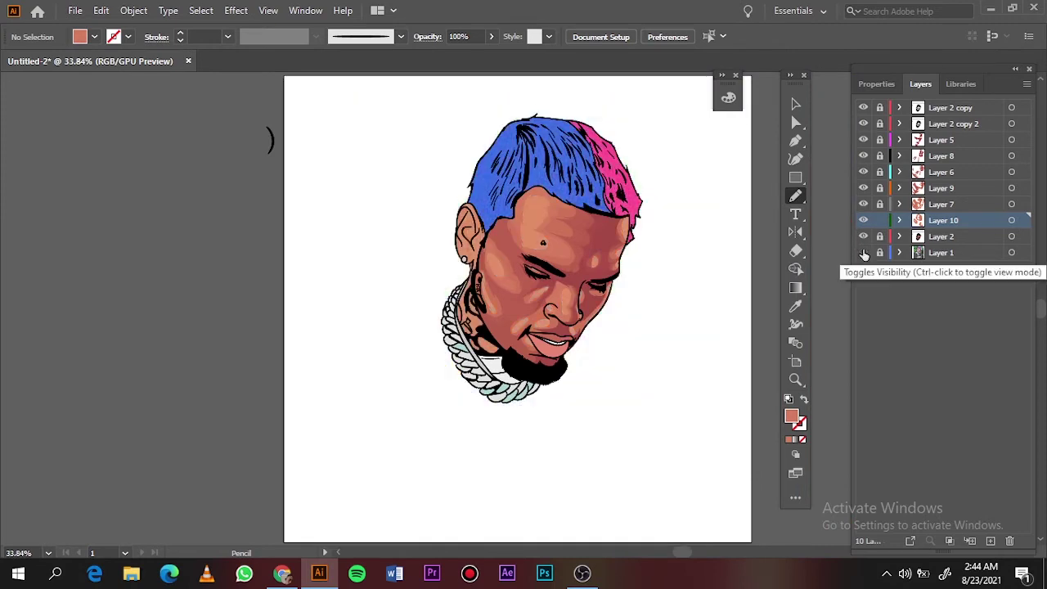
- Add highlight shapes on both cheeks, then hide the reference photo
click(864, 254)
scroll(581, 280, up, 6)
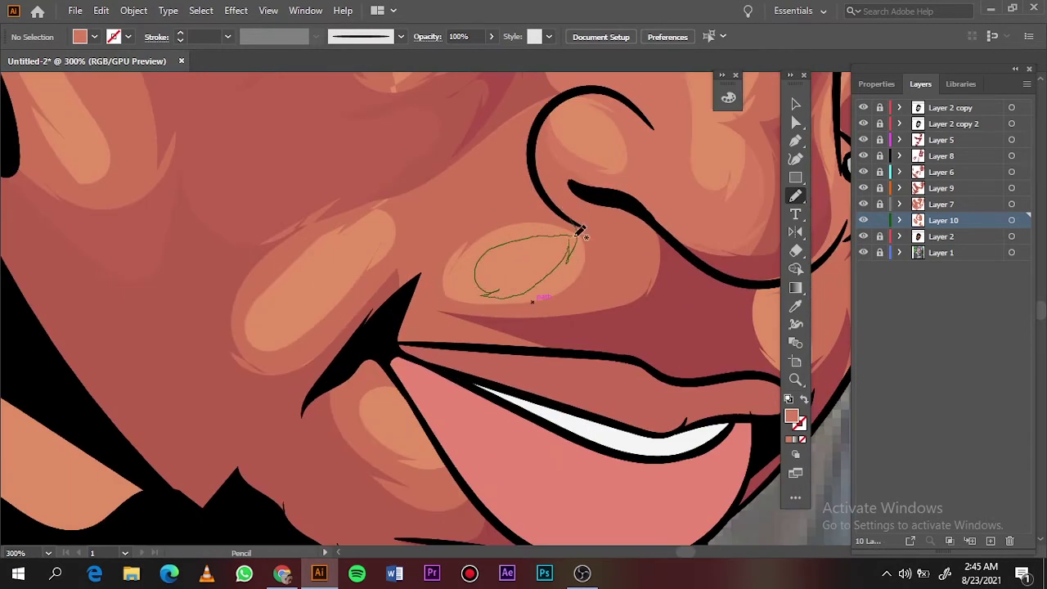
drag(575, 244, 532, 301)
mouse_move(340, 281)
mouse_down()
mouse_move(354, 214)
mouse_move(281, 316)
mouse_up()
key(ctrl+0)
click(864, 251)
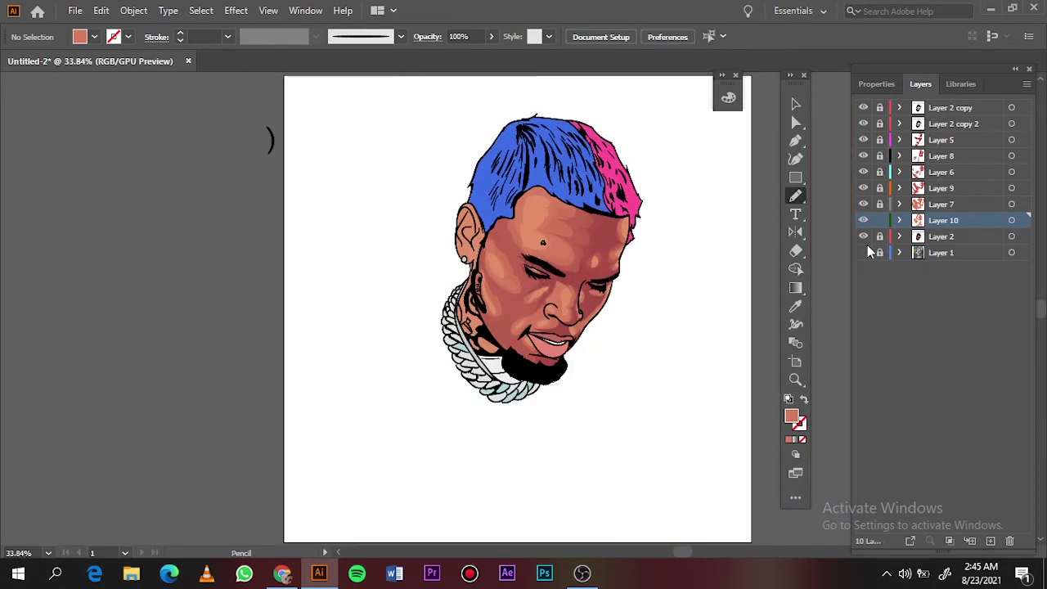
- Create a new layer and set the fill to a deep red for shading
click(990, 541)
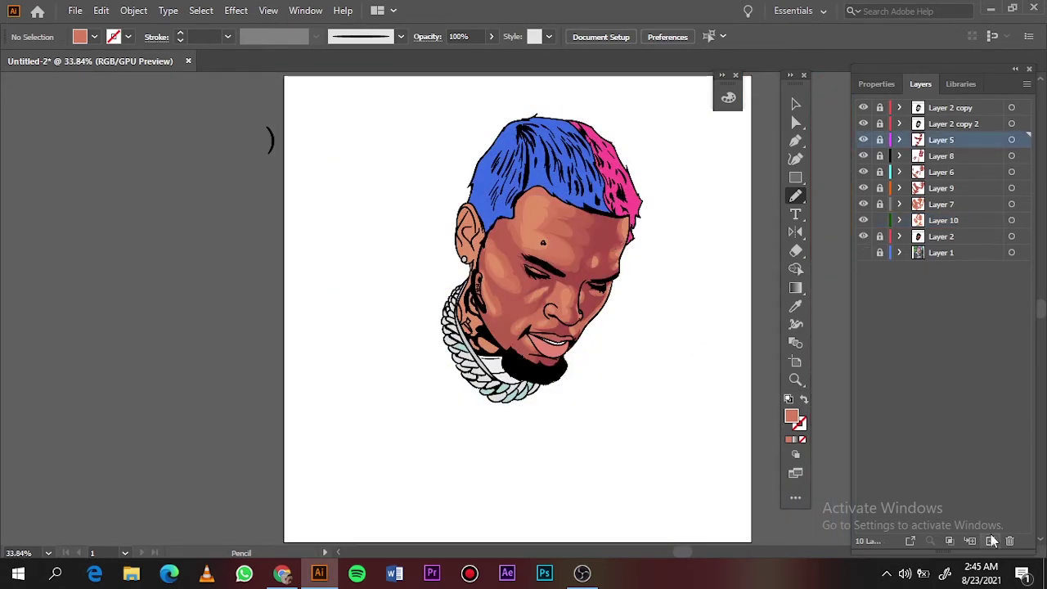
scroll(627, 244, up, 4)
key(i)
double_click(791, 417)
click(703, 163)
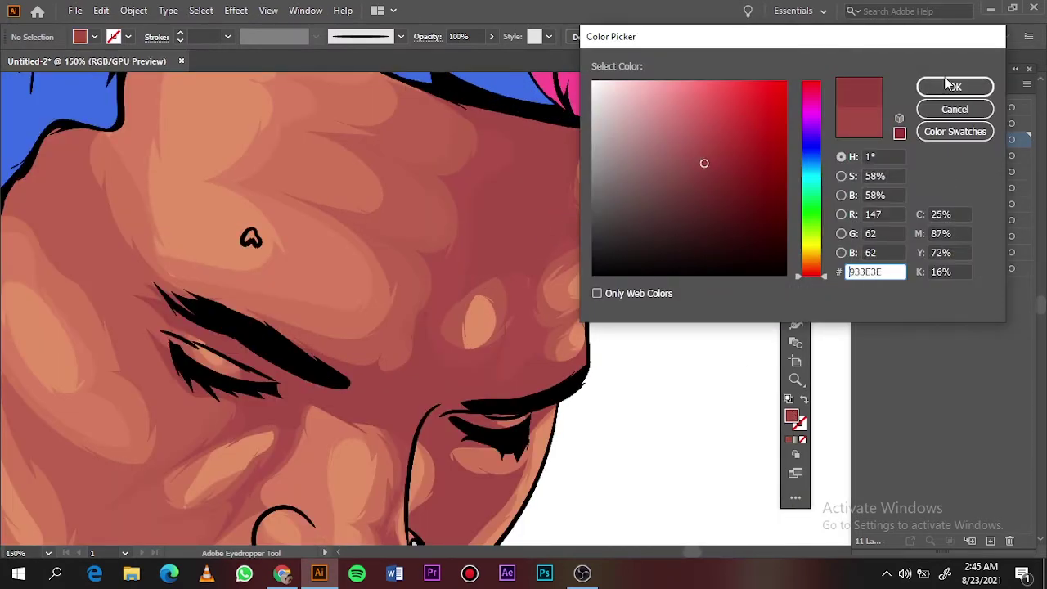
click(954, 87)
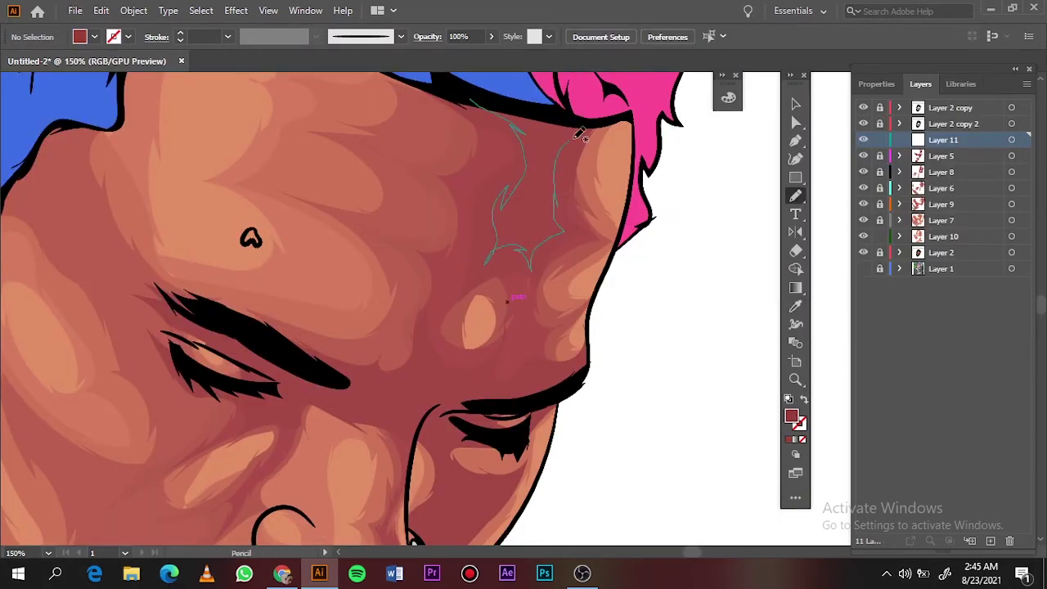
- Pencil a dark red shadow on the forehead and reconfirm the shading colour
drag(520, 246, 512, 109)
key(ctrl+0)
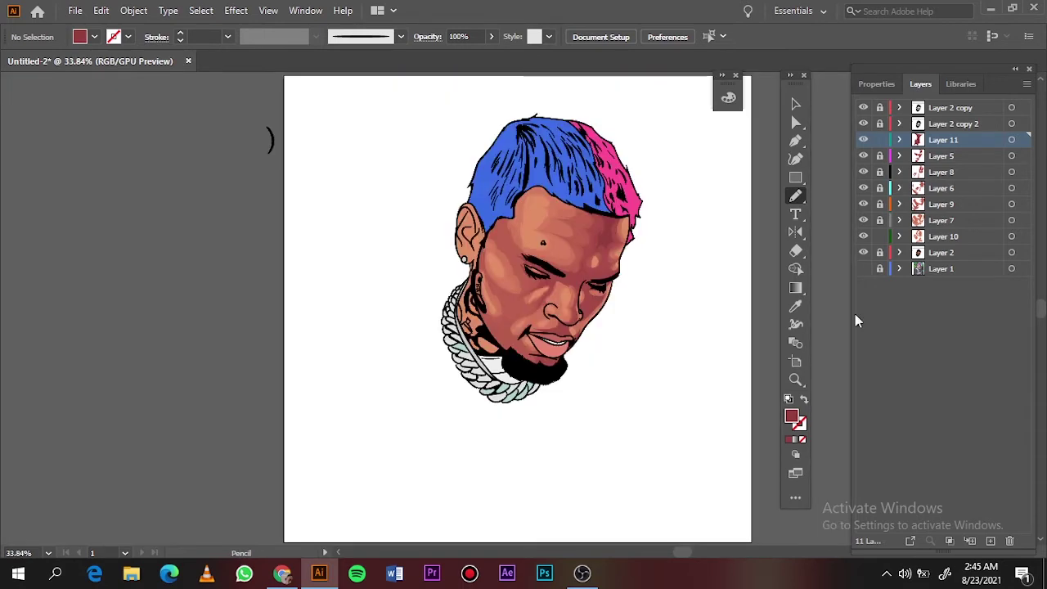
click(1012, 140)
click(955, 87)
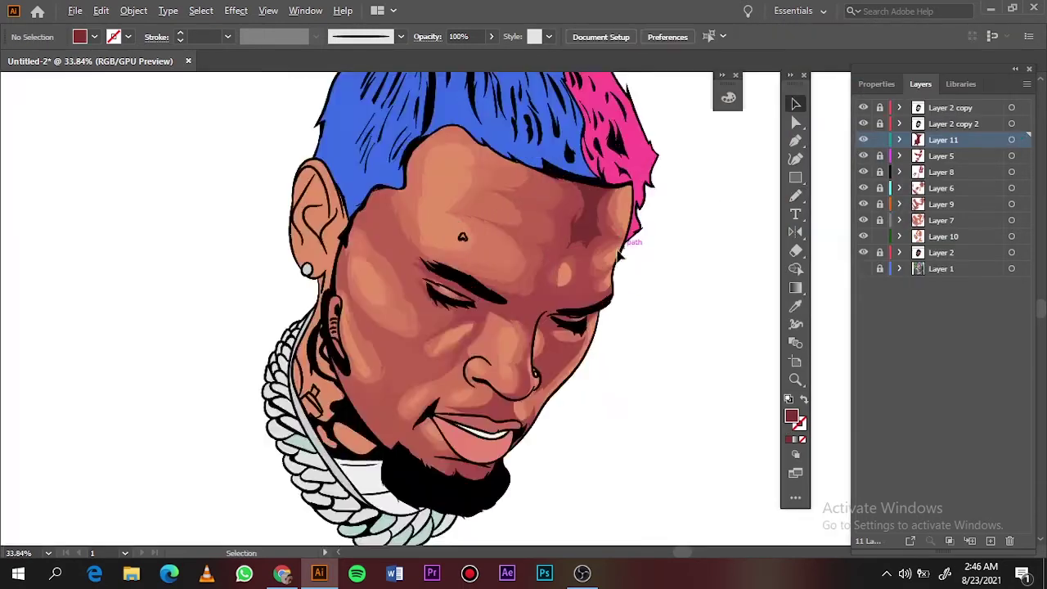
key(ctrl+plus)
key(ctrl+plus)
key(ctrl+plus)
- Draw dark shading along and under the eye
drag(322, 287, 488, 335)
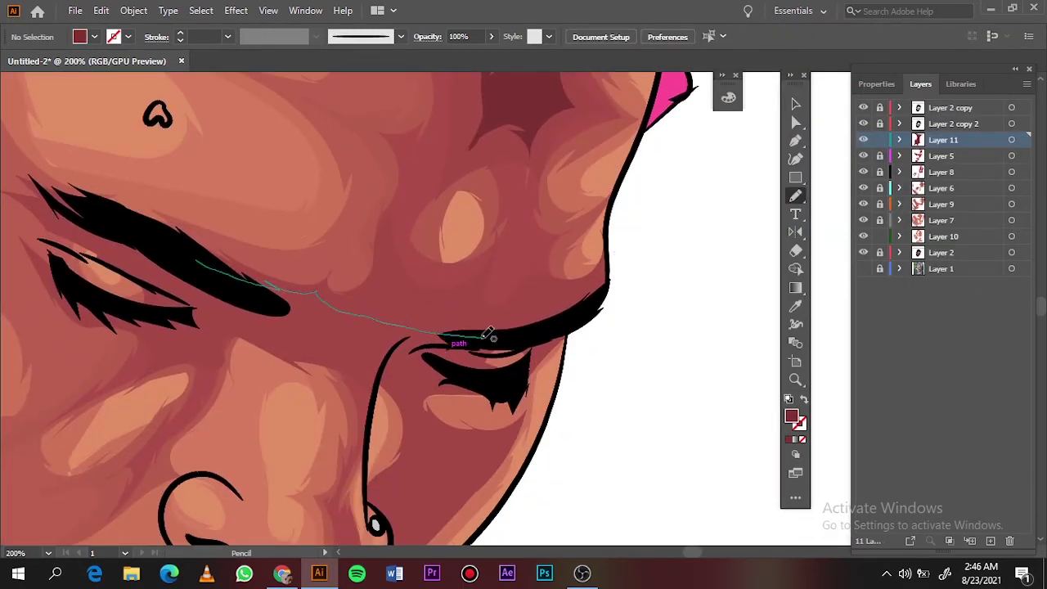
drag(388, 351, 387, 352)
drag(274, 305, 387, 294)
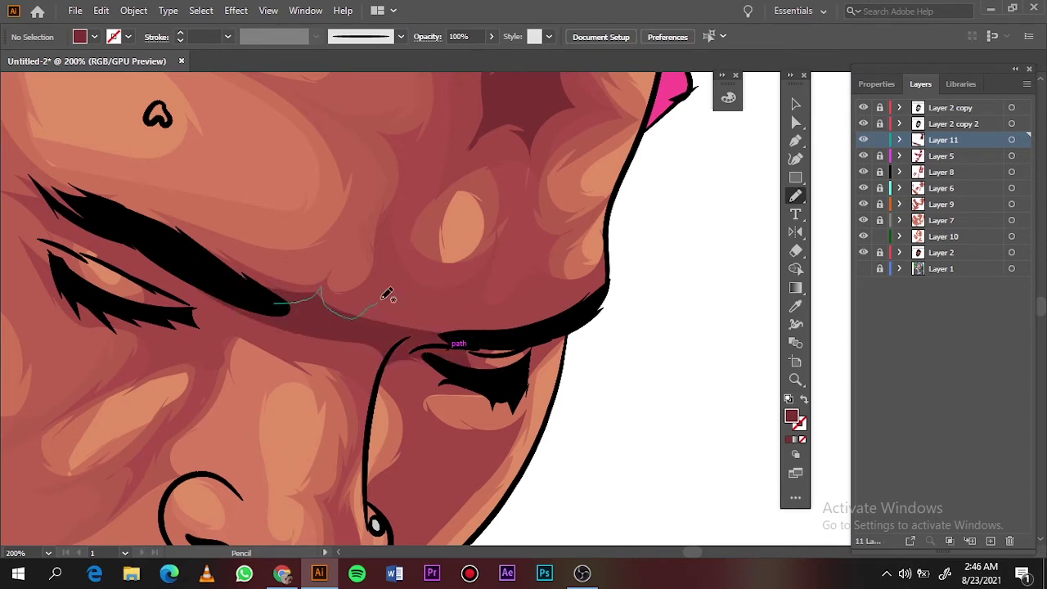
drag(458, 334, 467, 292)
key(ctrl+0)
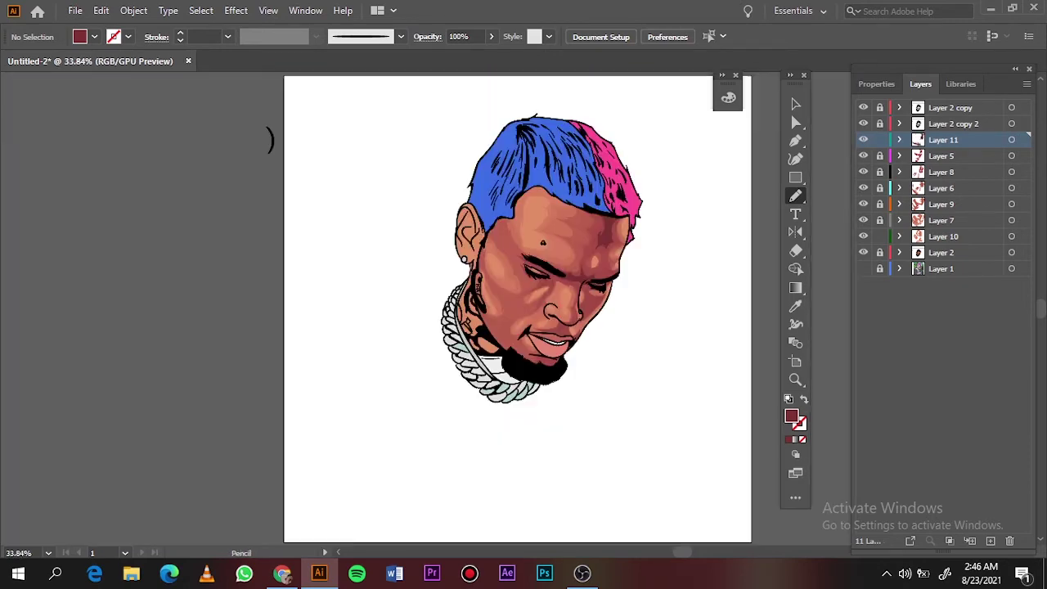
scroll(552, 282, up, 2)
scroll(385, 128, up, 3)
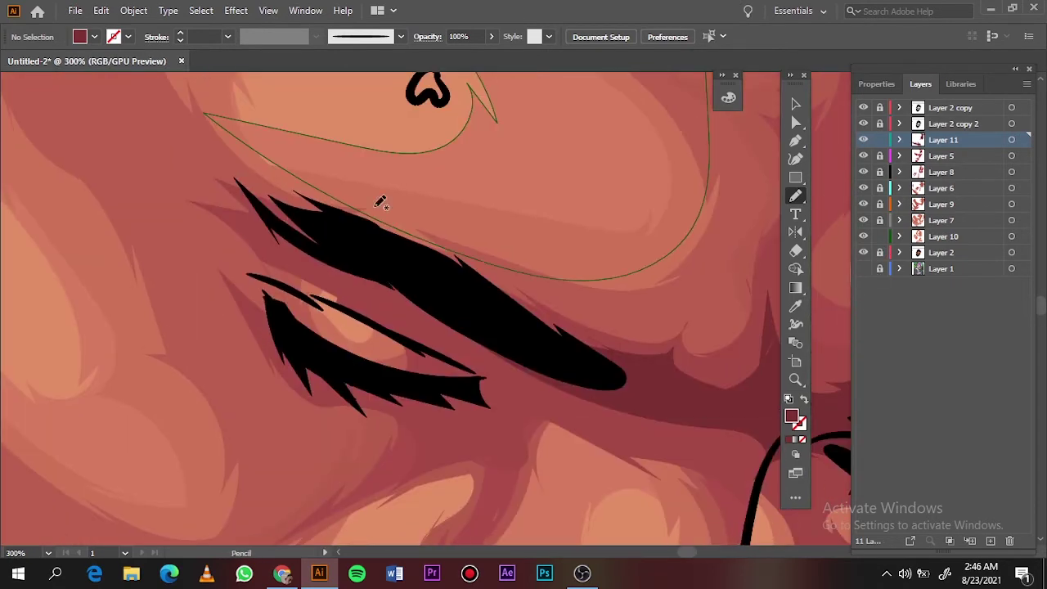
- Add shading strokes along the eyebrow and around the eye
drag(407, 264, 246, 216)
drag(421, 315, 489, 416)
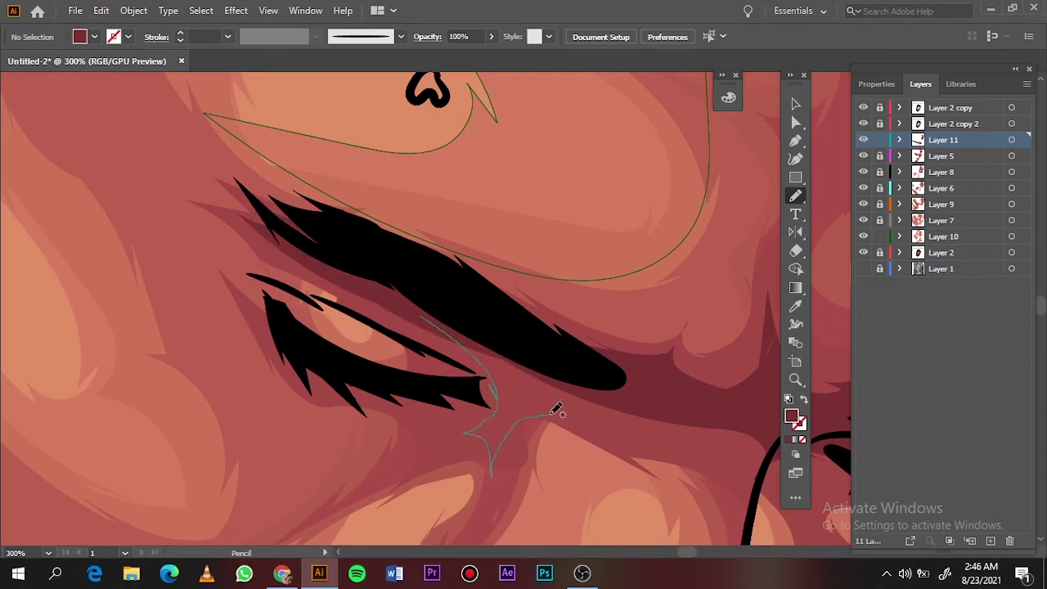
drag(553, 413, 486, 401)
drag(397, 333, 423, 327)
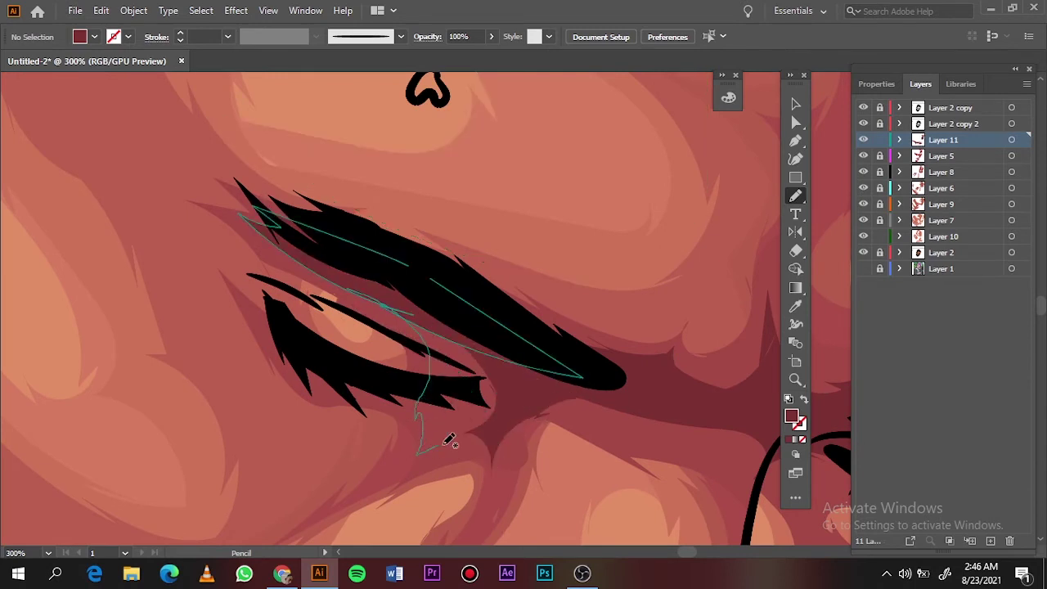
mouse_move(449, 441)
mouse_down()
mouse_move(374, 369)
mouse_move(424, 347)
mouse_up()
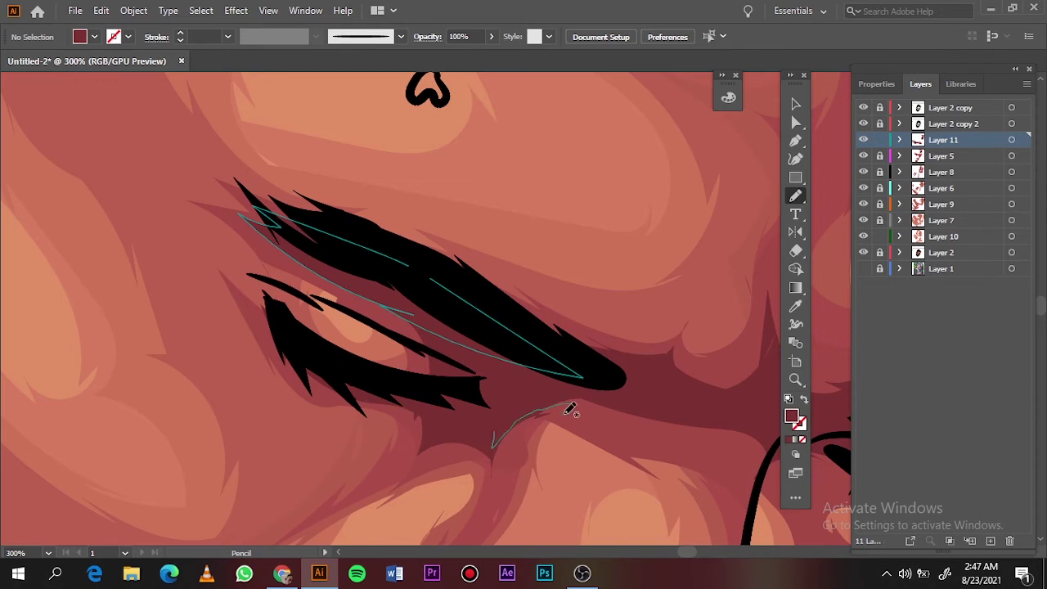
drag(570, 410, 573, 408)
key(ctrl+0)
- Add a shading mark on the cheek below the eye
scroll(461, 257, up, 4)
scroll(469, 222, up, 2)
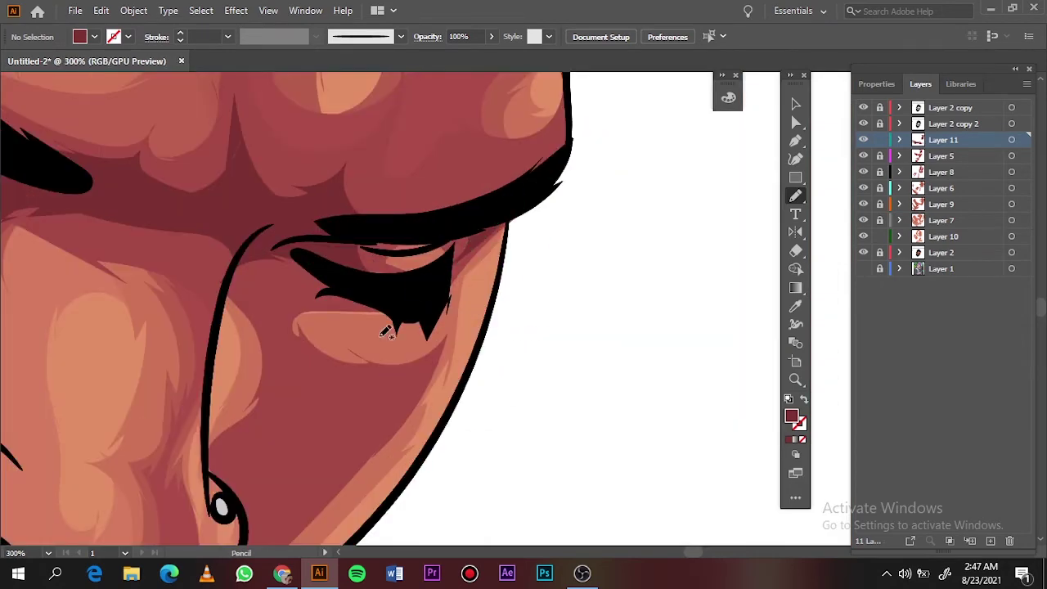
scroll(154, 290, down, 4)
drag(217, 207, 217, 206)
key(ctrl+0)
- Draw dark shading under the nose and around the lower lip
scroll(572, 140, up, 1)
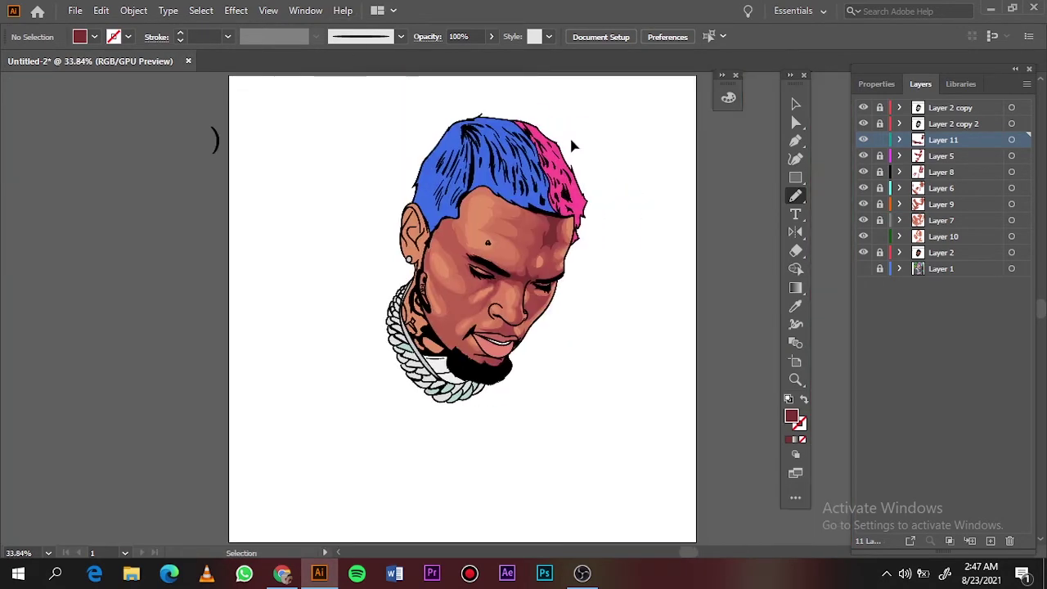
scroll(512, 327, up, 4)
mouse_move(532, 278)
mouse_down()
mouse_move(425, 293)
mouse_move(462, 314)
mouse_up()
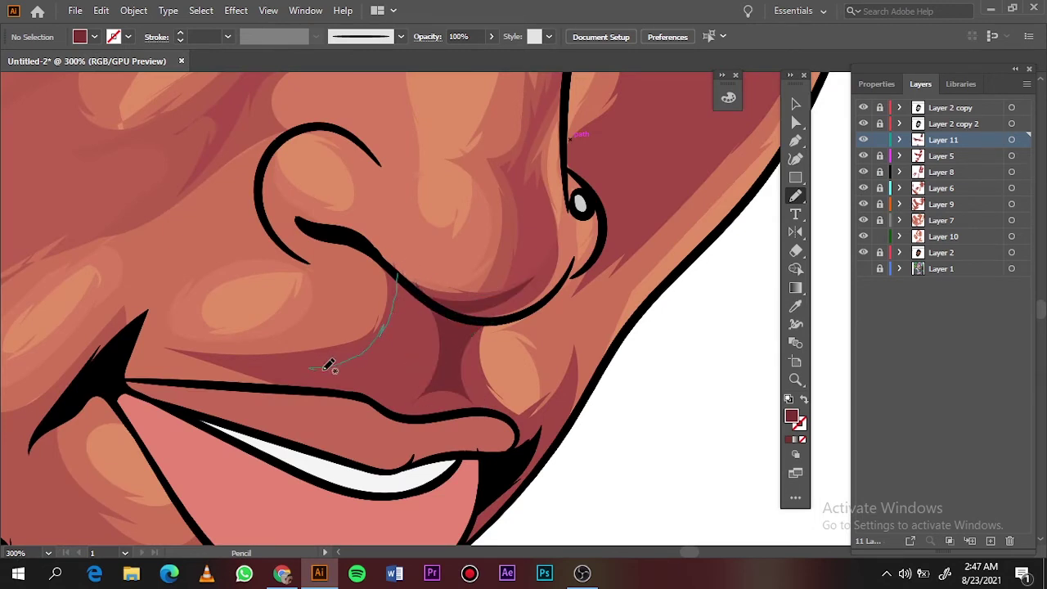
drag(327, 366, 421, 286)
key(ctrl+0)
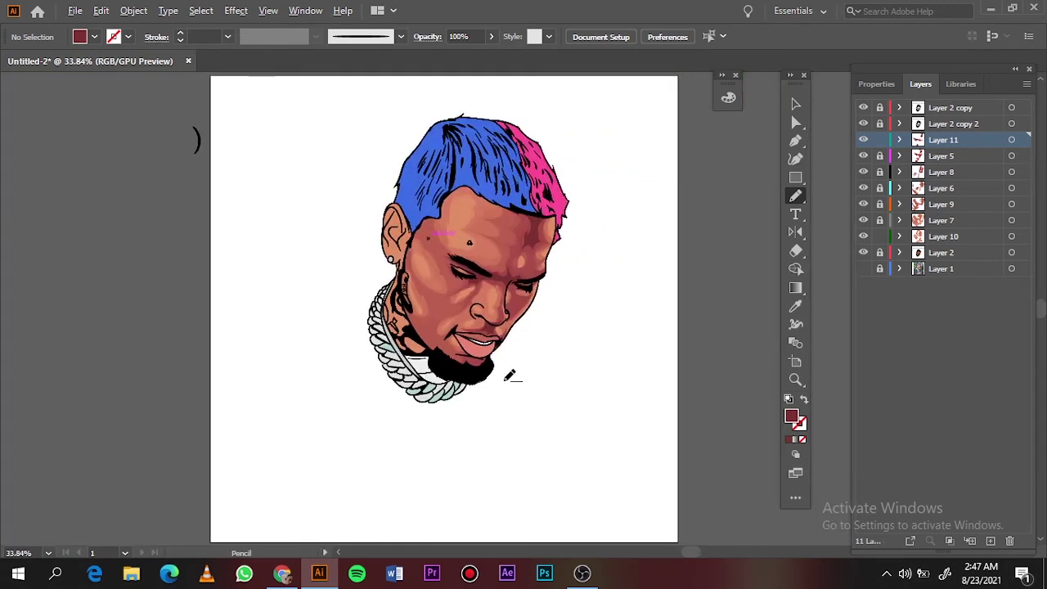
scroll(510, 374, up, 5)
drag(199, 275, 178, 335)
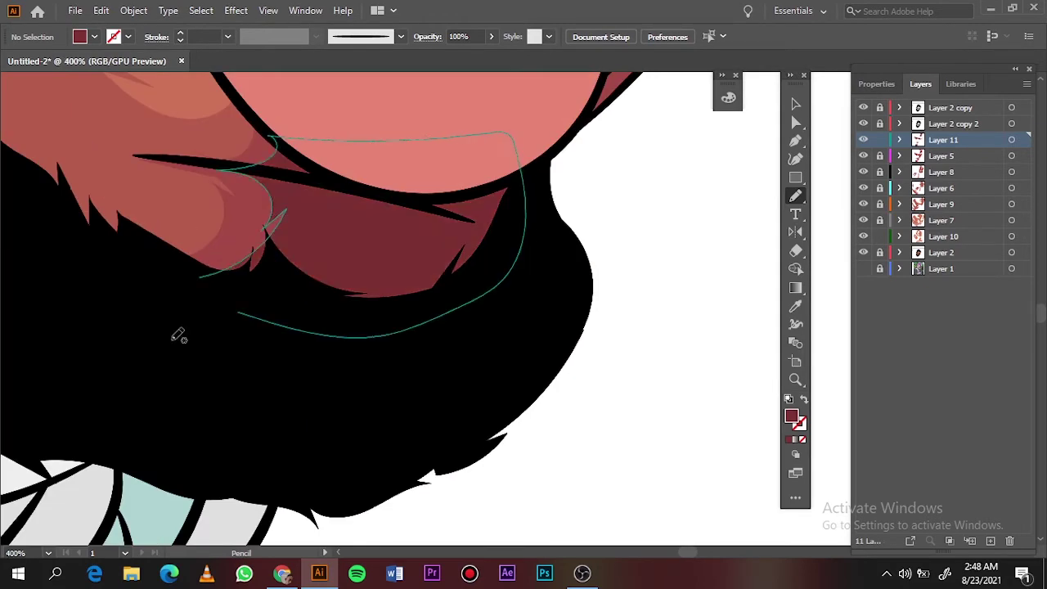
key(ctrl+0)
- Create Layer 12 above Layer 2 and sample a lightened skin tone from the photo
click(965, 252)
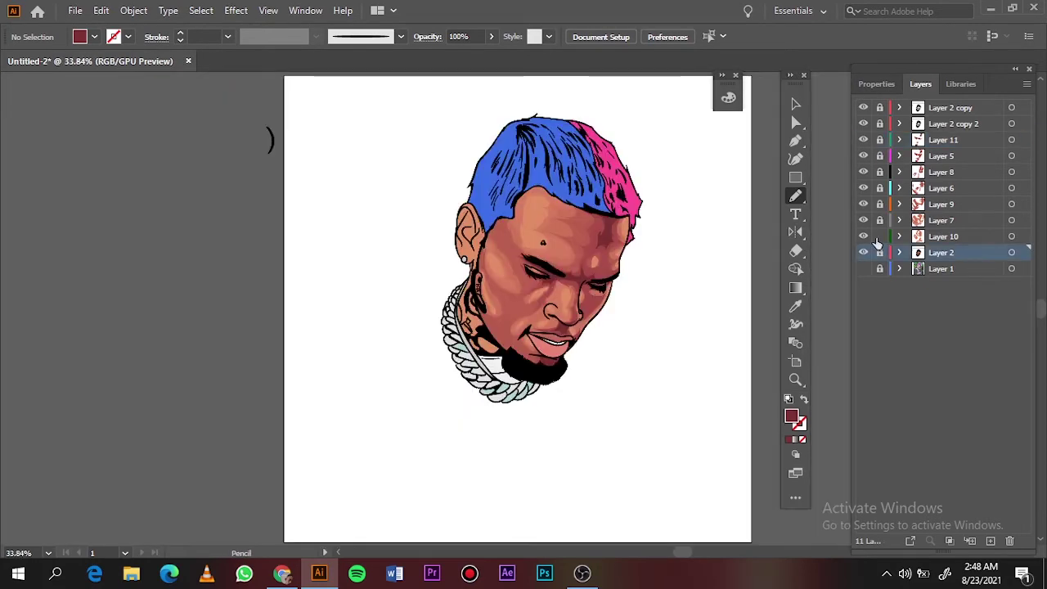
key(ctrl+l)
key(i)
click(535, 214)
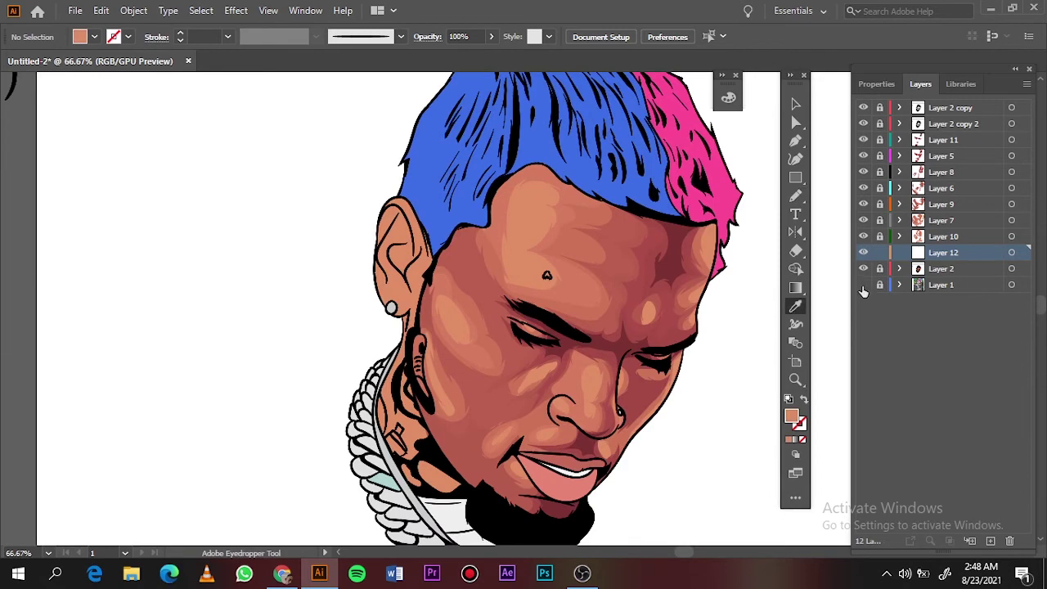
click(863, 284)
double_click(791, 415)
key(Return)
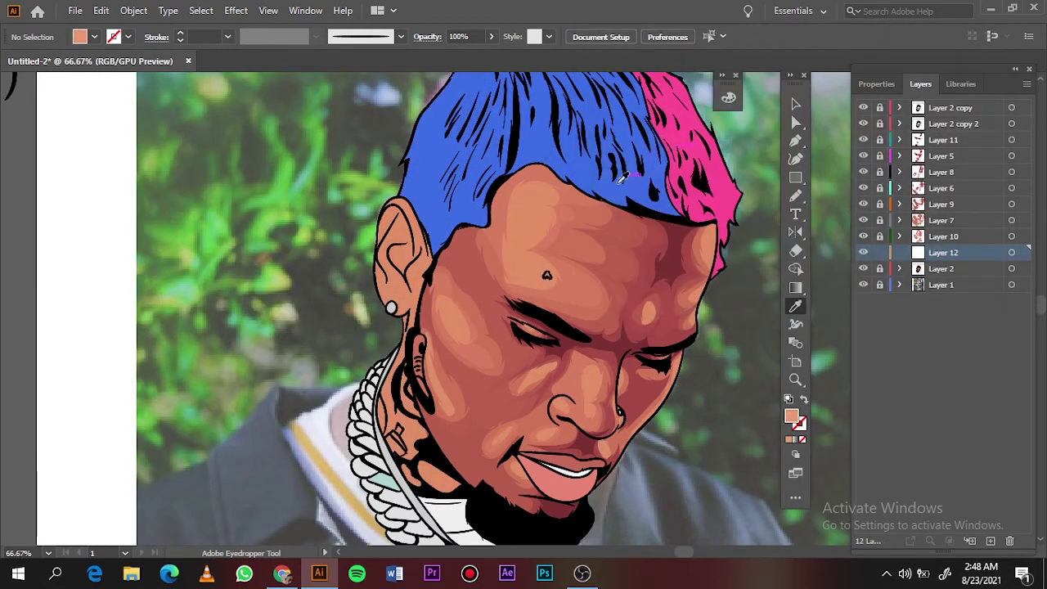
scroll(581, 217, up, 2)
- Pencil a lighter highlight shape on the forehead, then hide the reference photo
key(n)
drag(440, 227, 437, 262)
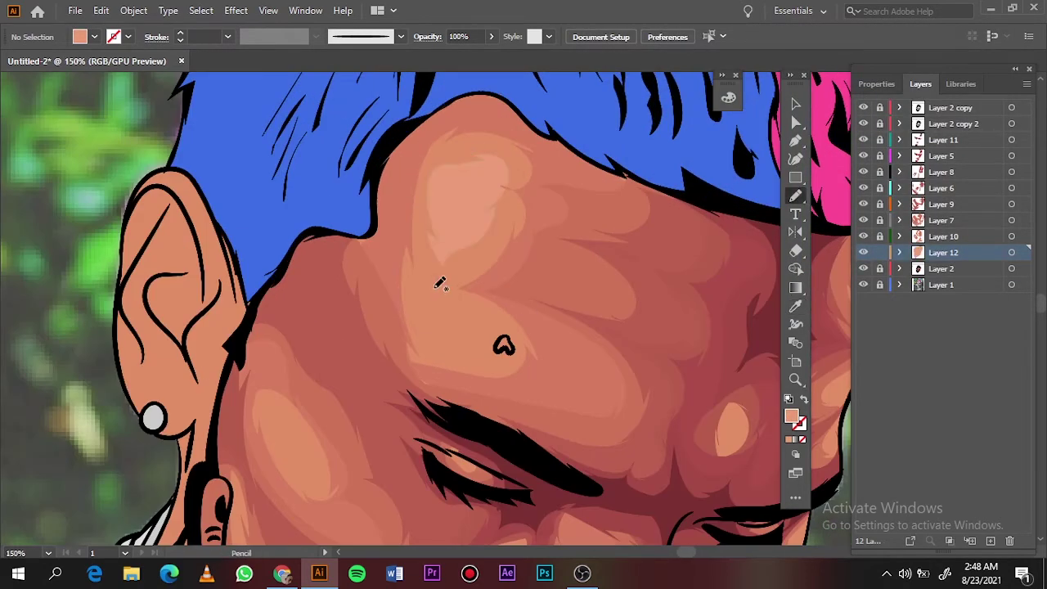
key(ctrl+0)
click(863, 285)
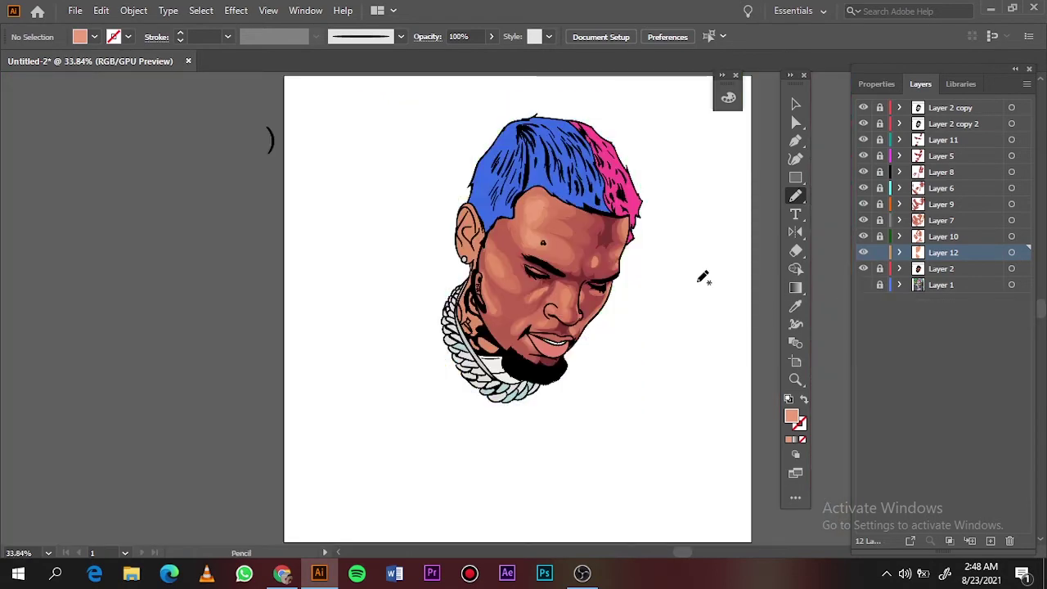
scroll(701, 276, up, 3)
- Draw a highlight band down the face's right edge and a highlight on the cheek
drag(536, 176, 534, 166)
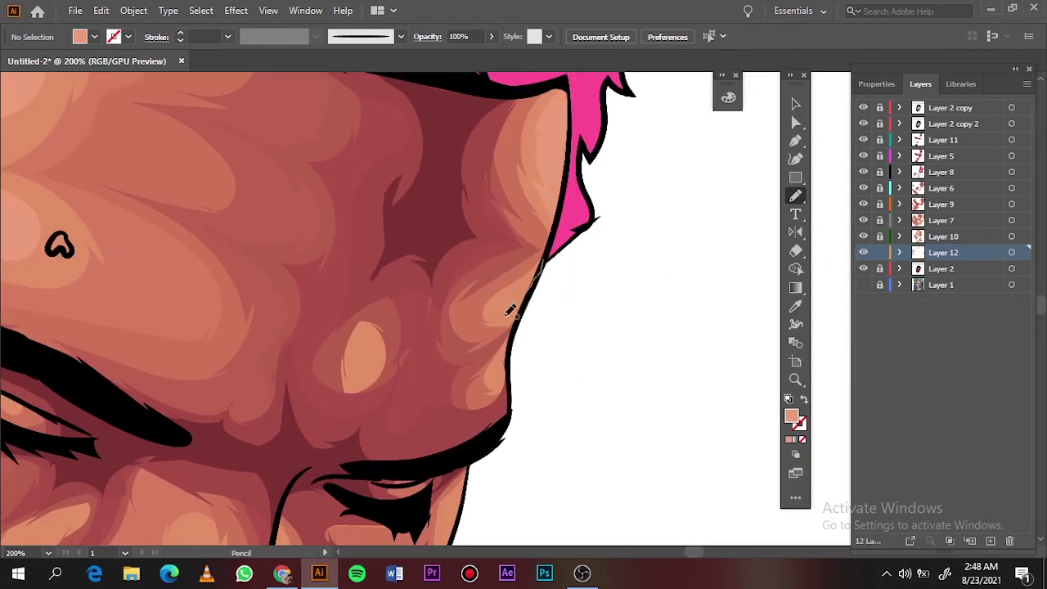
drag(509, 311, 502, 386)
key(ctrl+0)
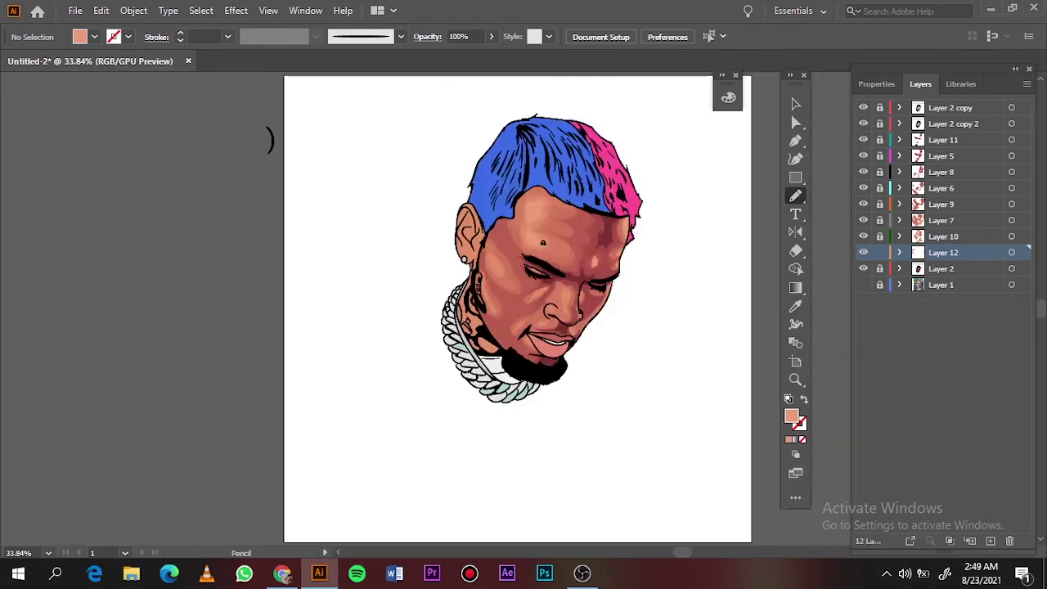
scroll(532, 318, up, 3)
drag(595, 130, 591, 194)
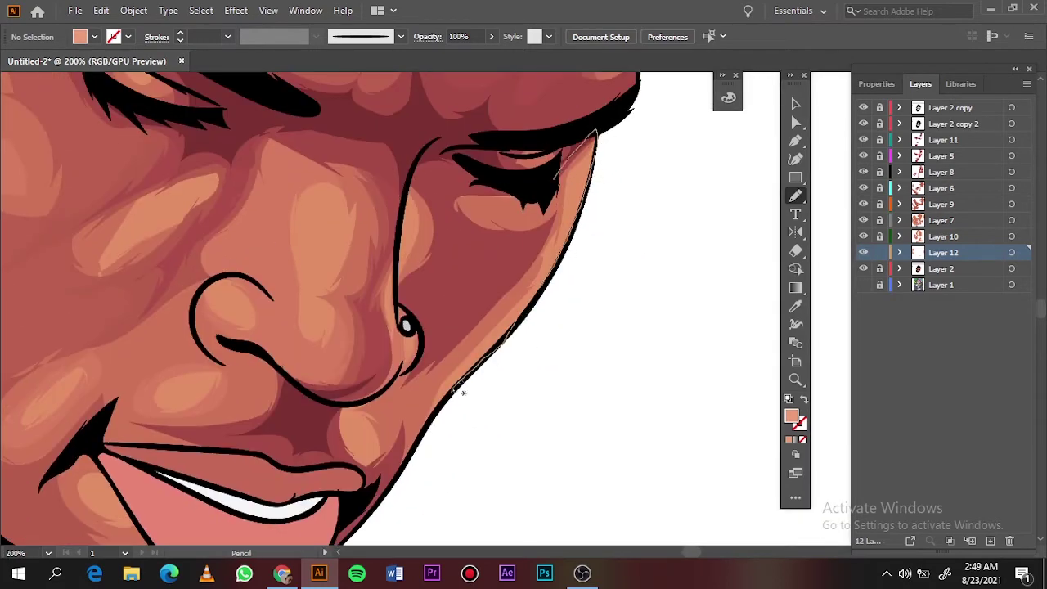
drag(462, 393, 420, 419)
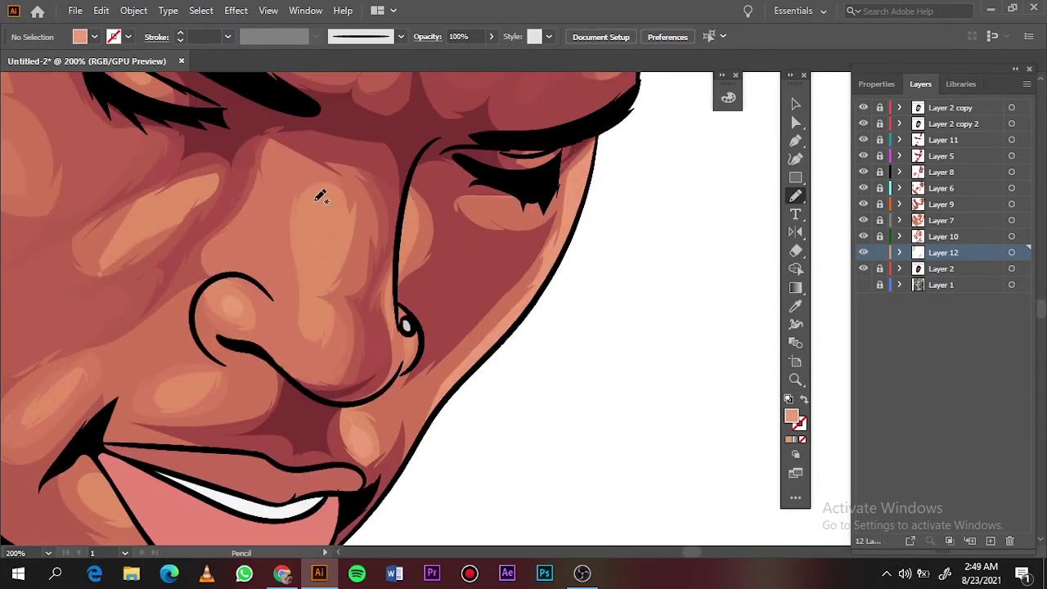
key(ctrl+0)
scroll(503, 262, up, 3)
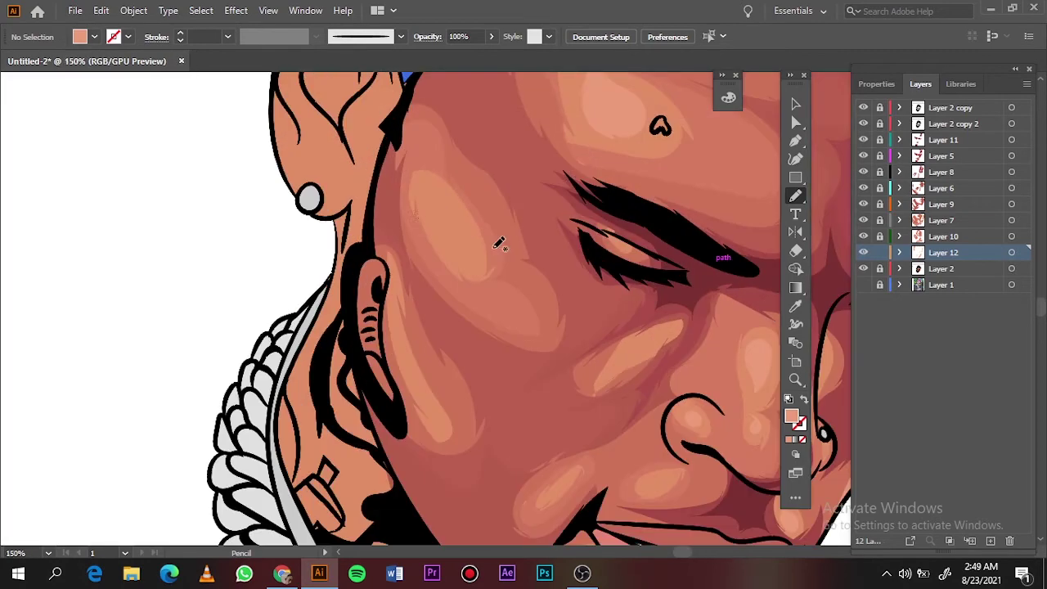
drag(427, 185, 422, 180)
key(ctrl+0)
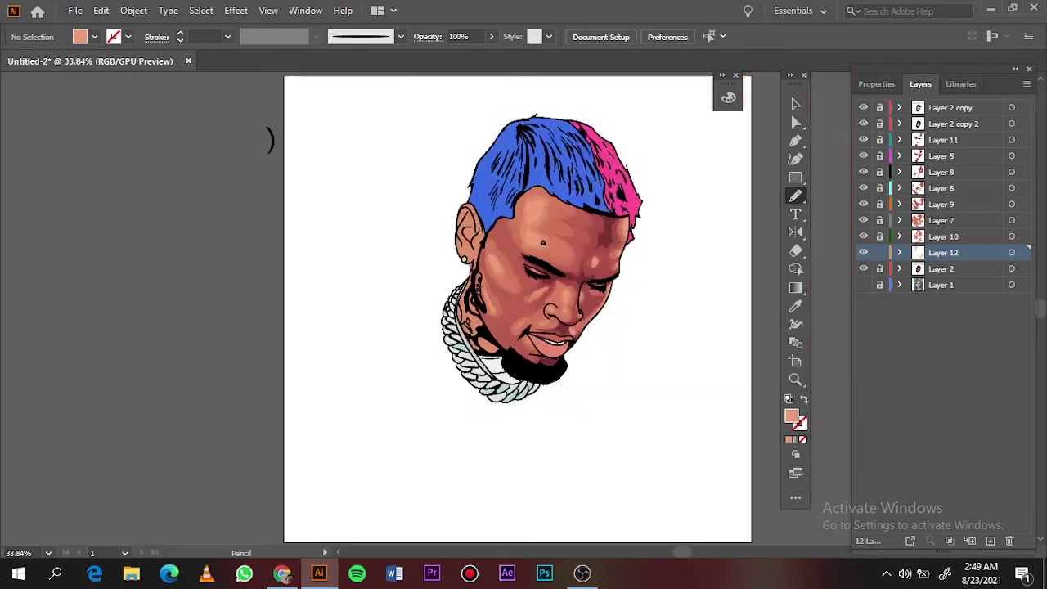
- Add a new layer for brighter highlights and set a light salmon fill colour
click(991, 541)
double_click(791, 415)
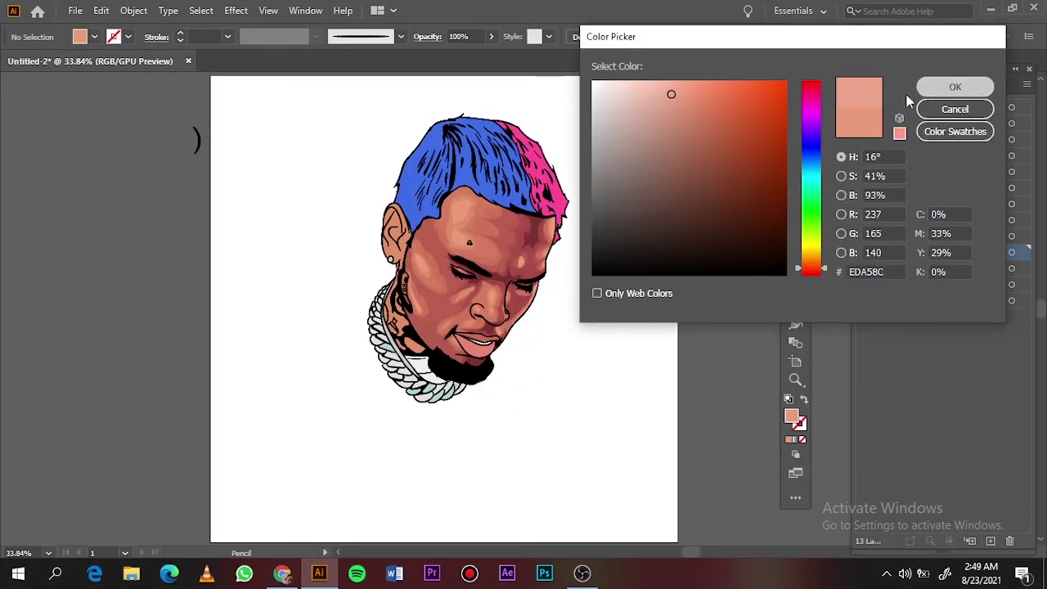
click(955, 87)
scroll(460, 239, up, 3)
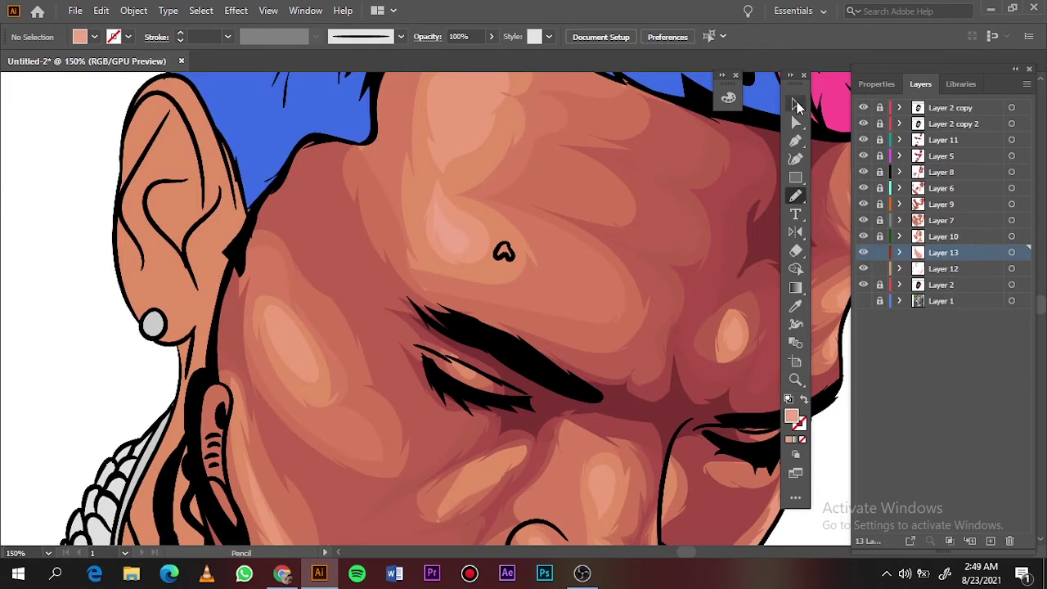
- Select and delete the existing cheek highlight shape
click(796, 103)
click(454, 225)
key(Delete)
key(i)
key(n)
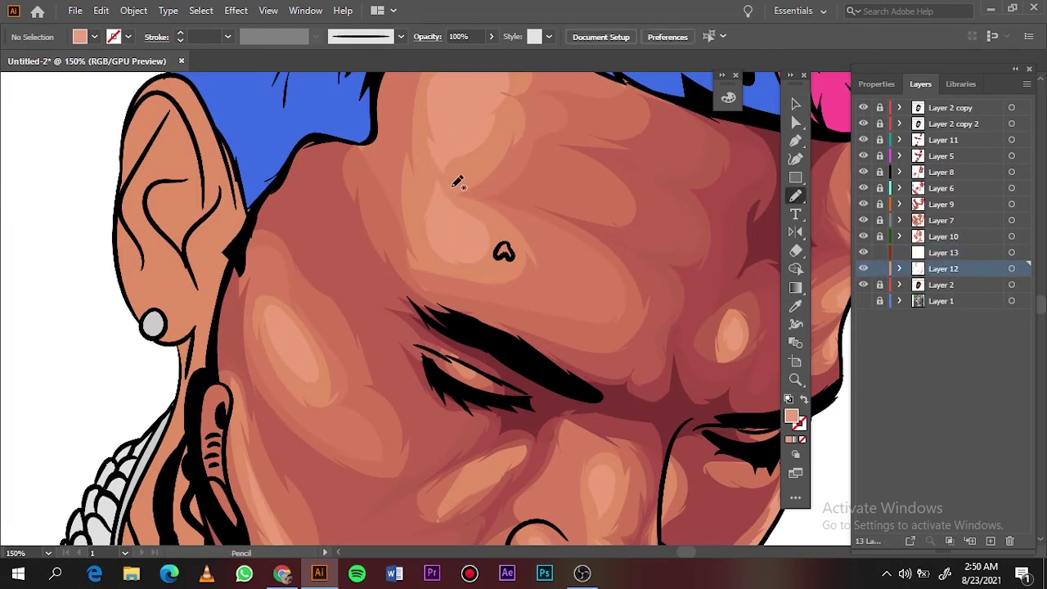
- Draw a light salmon highlight on the forehead
double_click(791, 416)
key(Return)
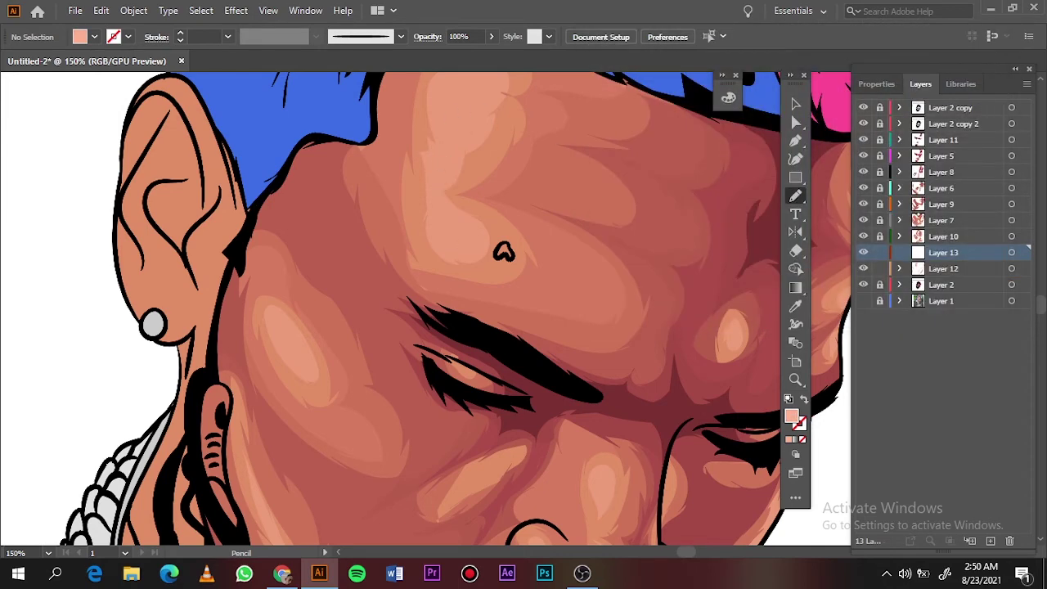
scroll(480, 90, up, 2)
scroll(480, 91, right, 2)
drag(435, 153, 391, 150)
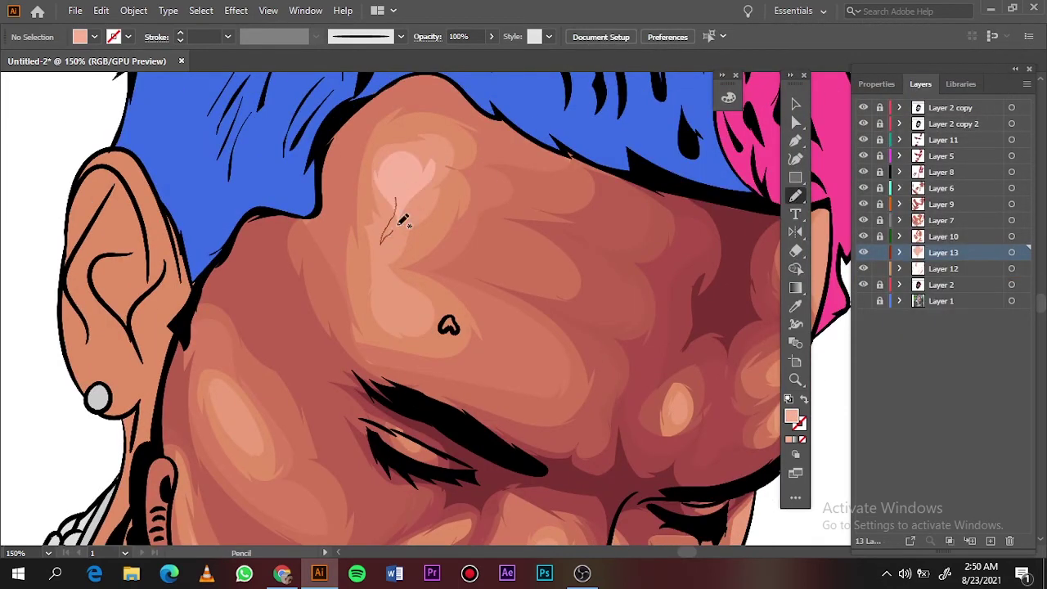
- Draw light salmon highlight strokes along the jawline and jaw edge
key(ctrl+0)
scroll(597, 309, up, 3)
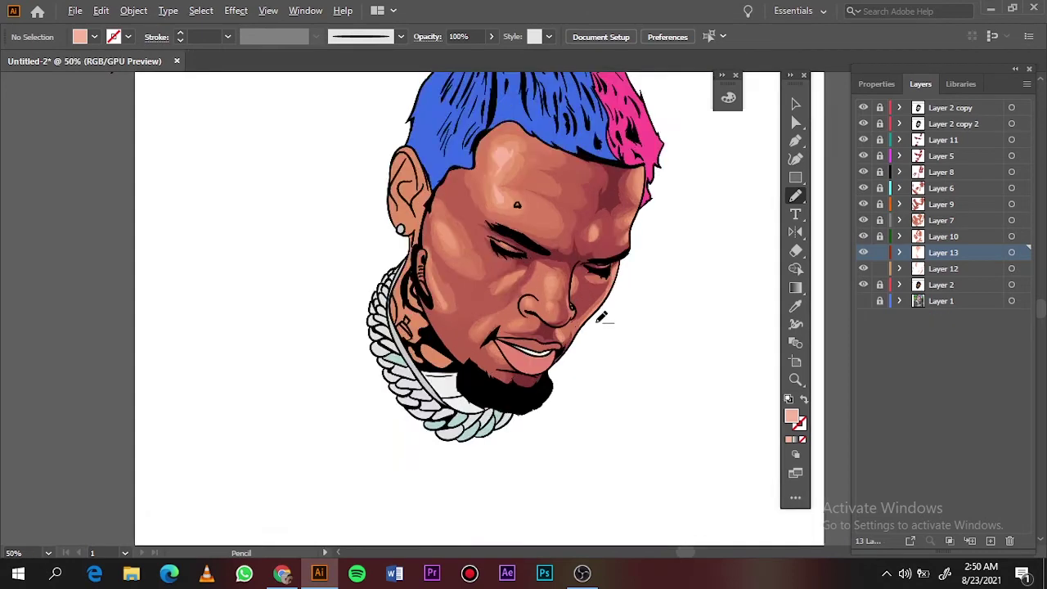
scroll(597, 309, up, 3)
drag(631, 190, 471, 435)
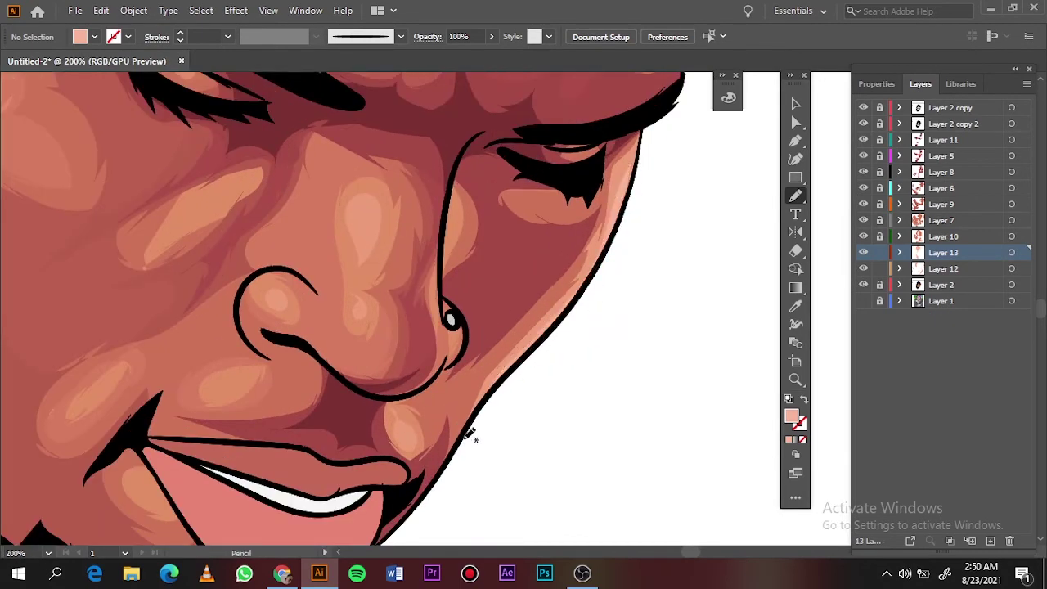
key(ctrl+0)
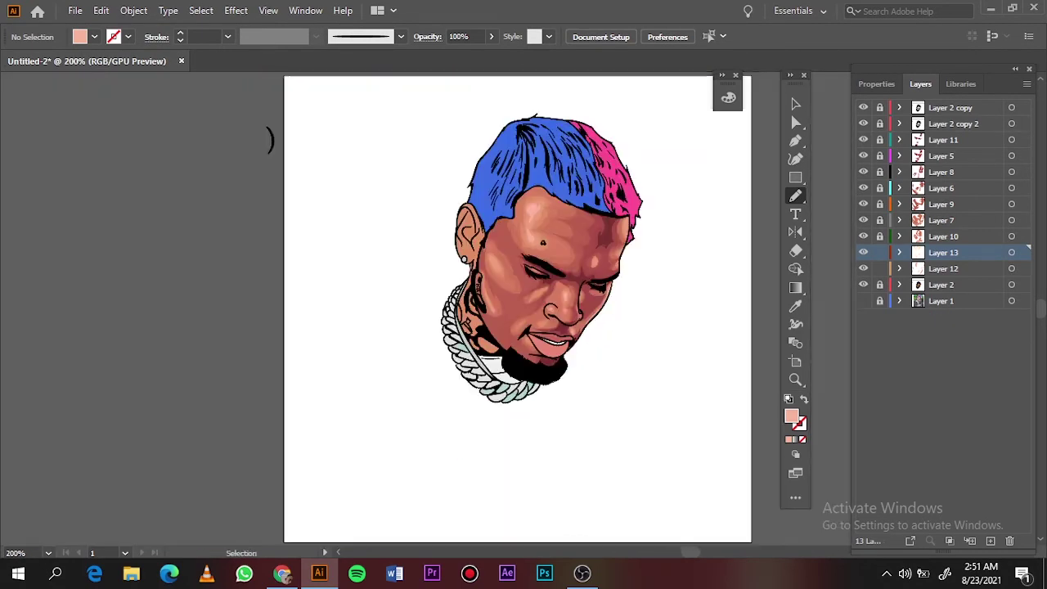
scroll(587, 226, up, 5)
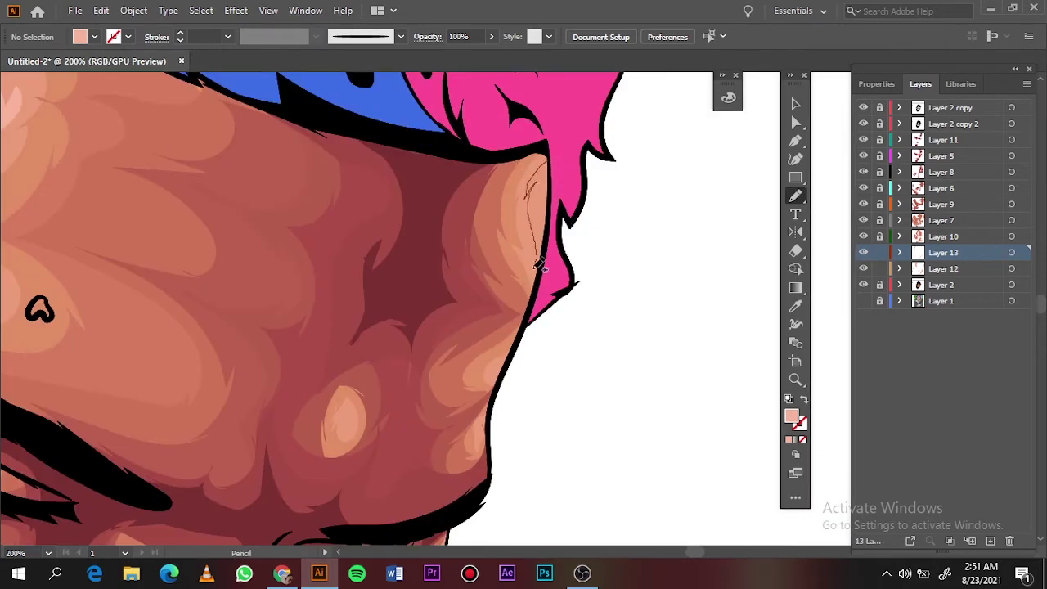
drag(538, 266, 533, 278)
key(ctrl+0)
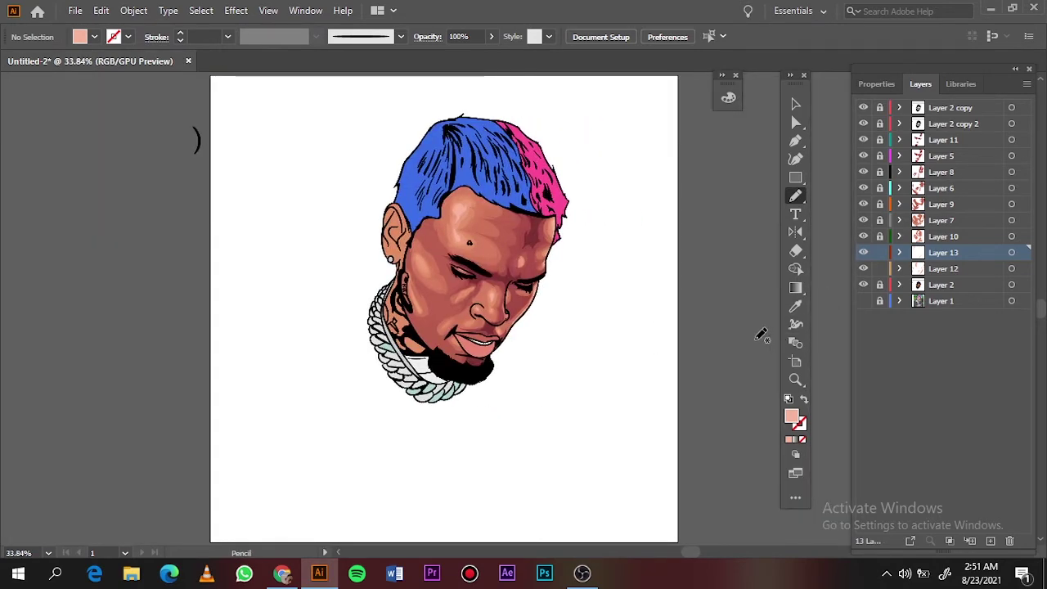
- Lock Layers 13 and 12, show the reference photo, and make Layer 5 the working layer
drag(879, 252, 879, 268)
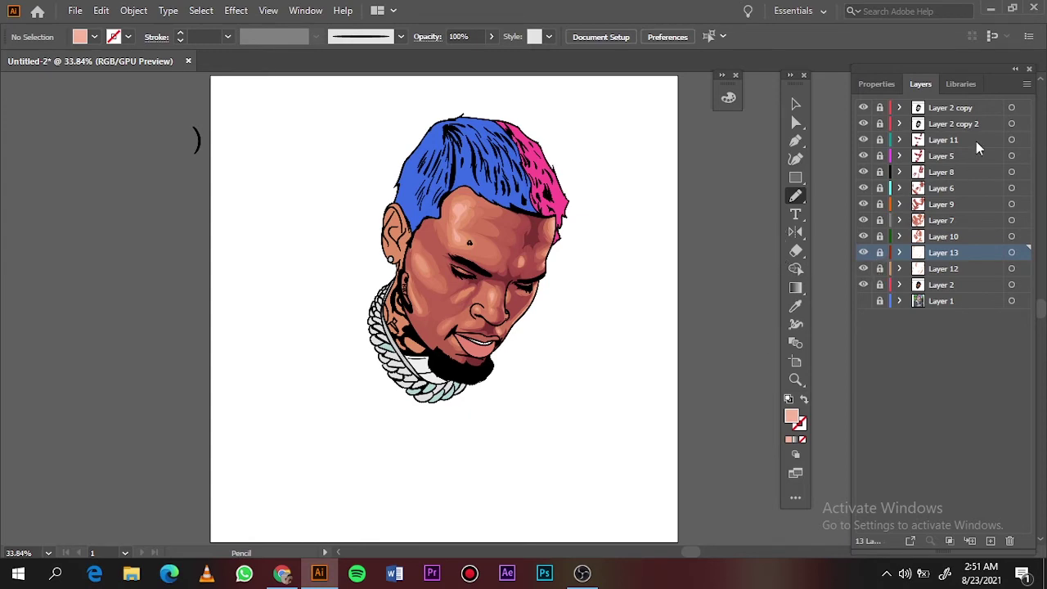
click(863, 301)
scroll(393, 215, up, 5)
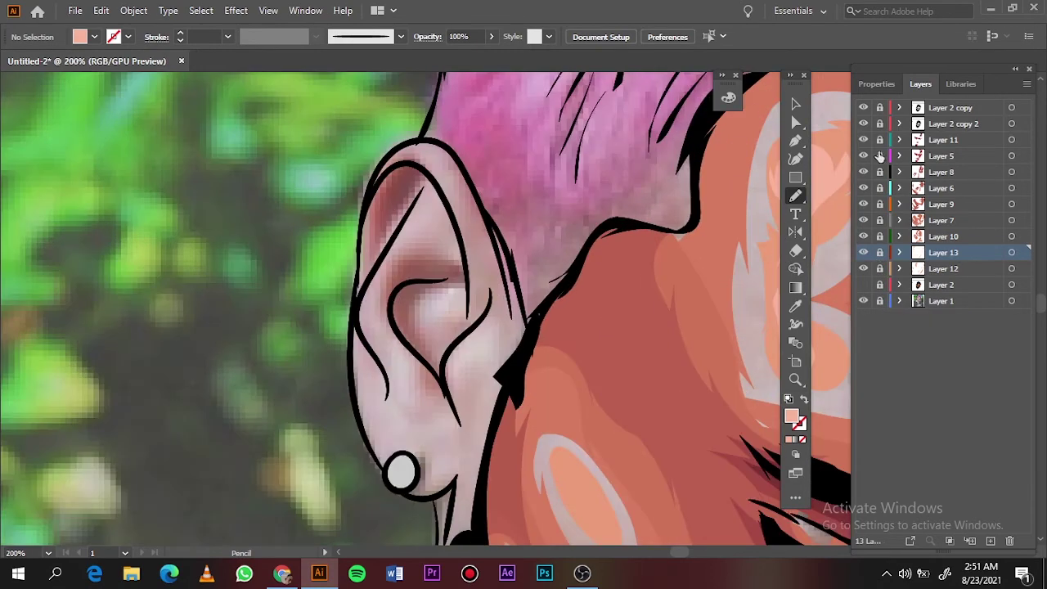
click(863, 155)
click(982, 155)
click(795, 104)
- Toggle the flat hair and reference photo visibility to compare them
key(ctrl+0)
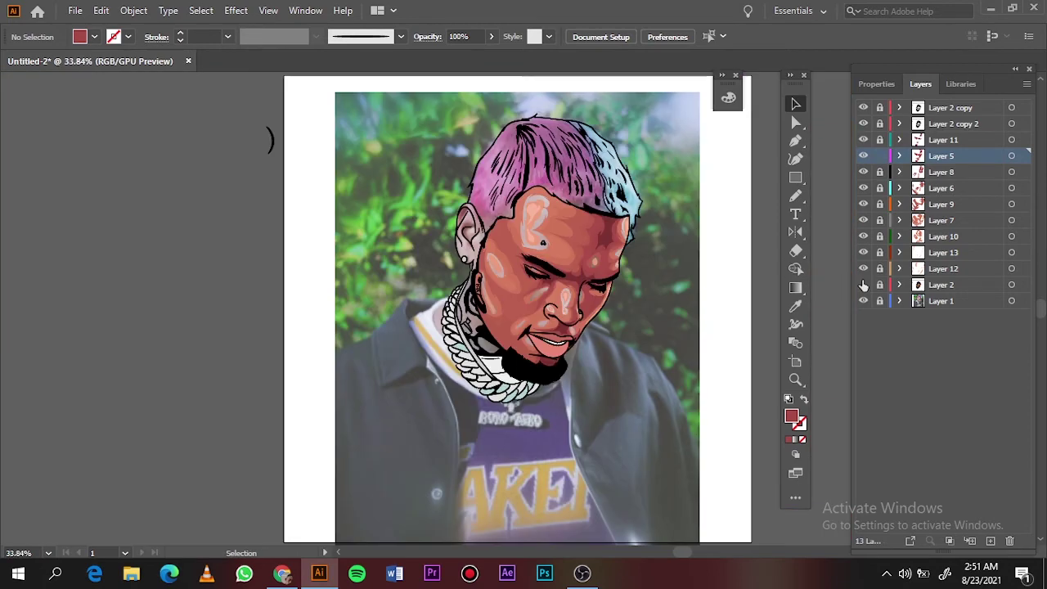
click(863, 284)
click(863, 301)
click(863, 301)
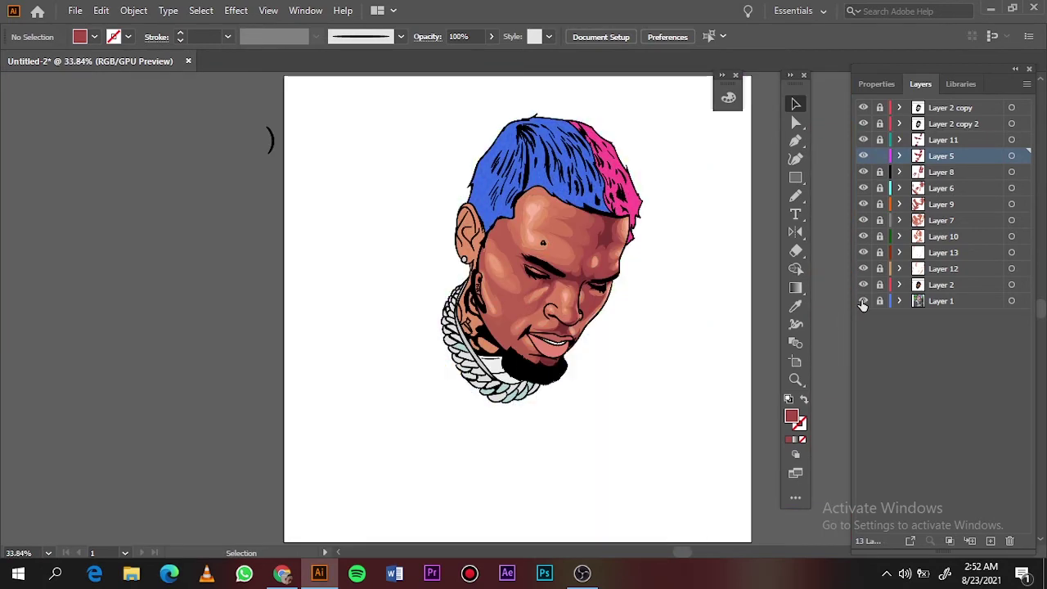
click(863, 302)
scroll(475, 227, up, 5)
scroll(627, 286, down, 1)
- Draw dark red shadow shapes along the ear's top and inner ear, partly on Layer 8
key(n)
drag(468, 288, 496, 312)
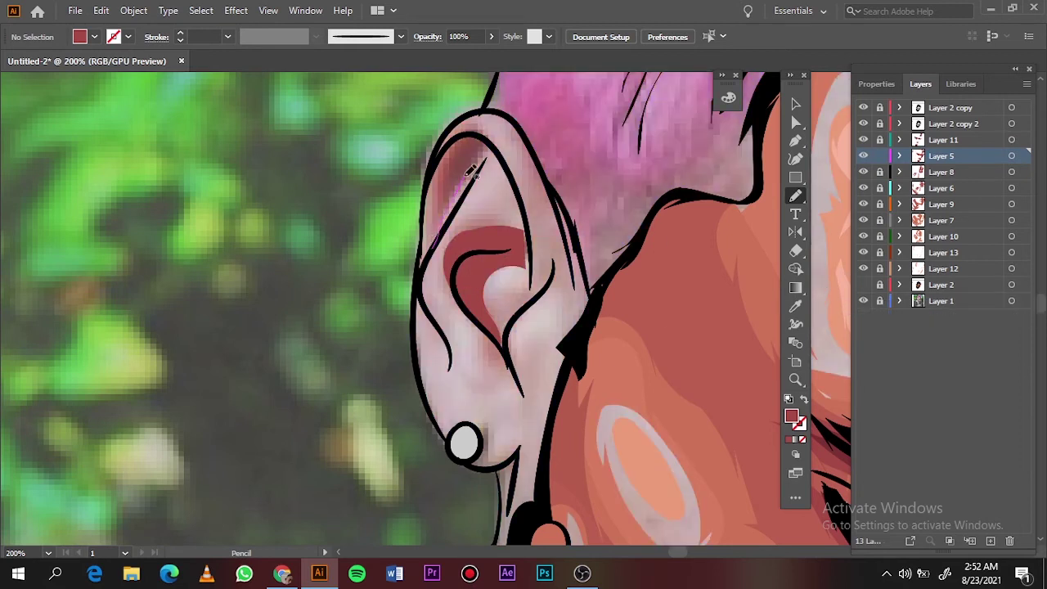
drag(493, 158, 431, 227)
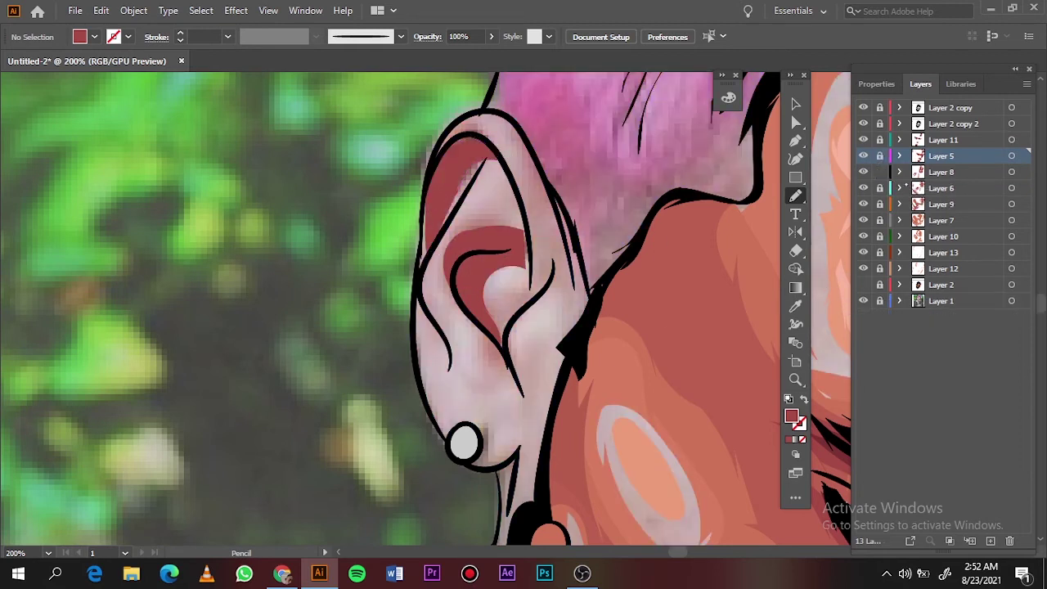
click(1011, 172)
mouse_move(489, 282)
mouse_down()
mouse_move(525, 283)
mouse_move(484, 288)
mouse_up()
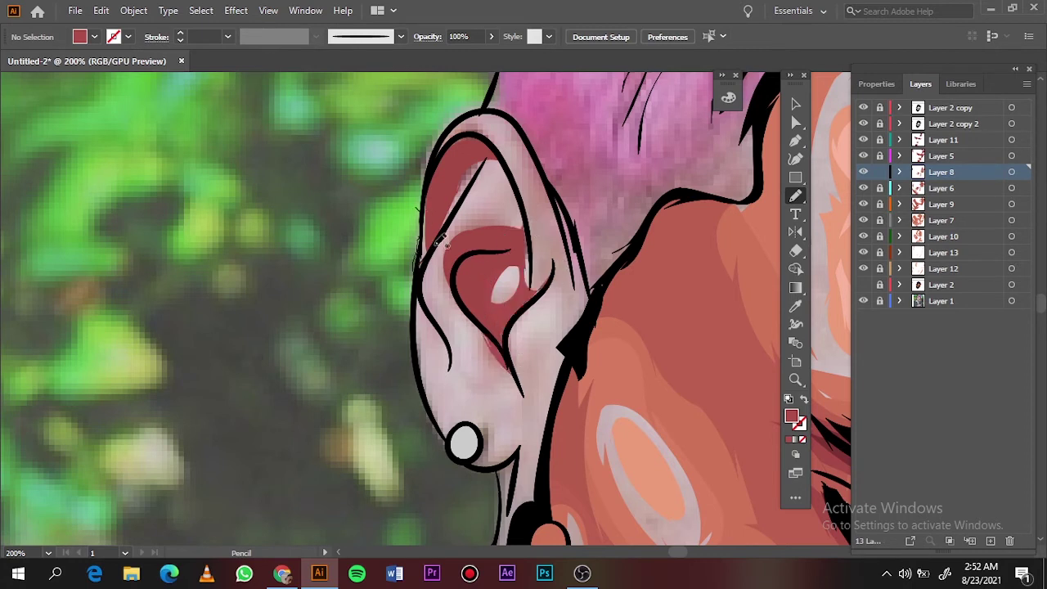
drag(442, 239, 521, 198)
- Add lighter shading shapes down the ear on Layer 9
click(1012, 204)
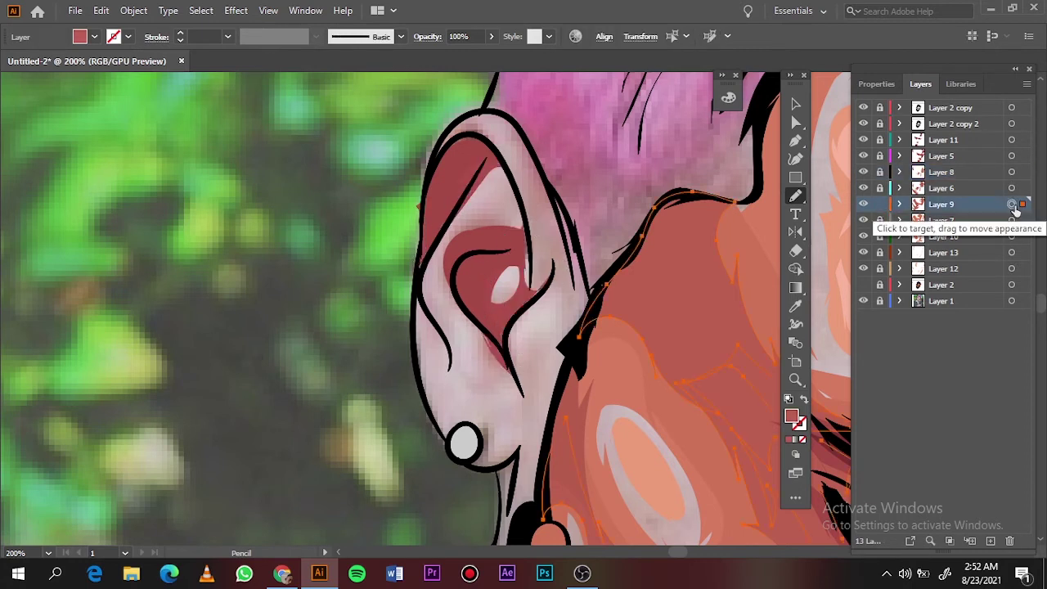
key(ctrl+shift+a)
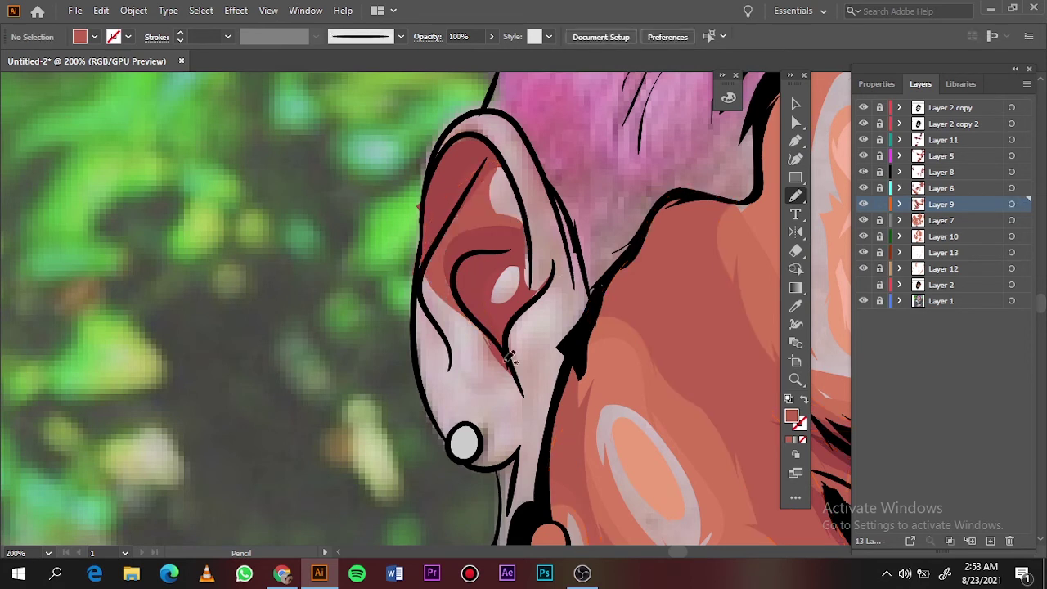
drag(473, 327, 523, 401)
drag(554, 364, 557, 353)
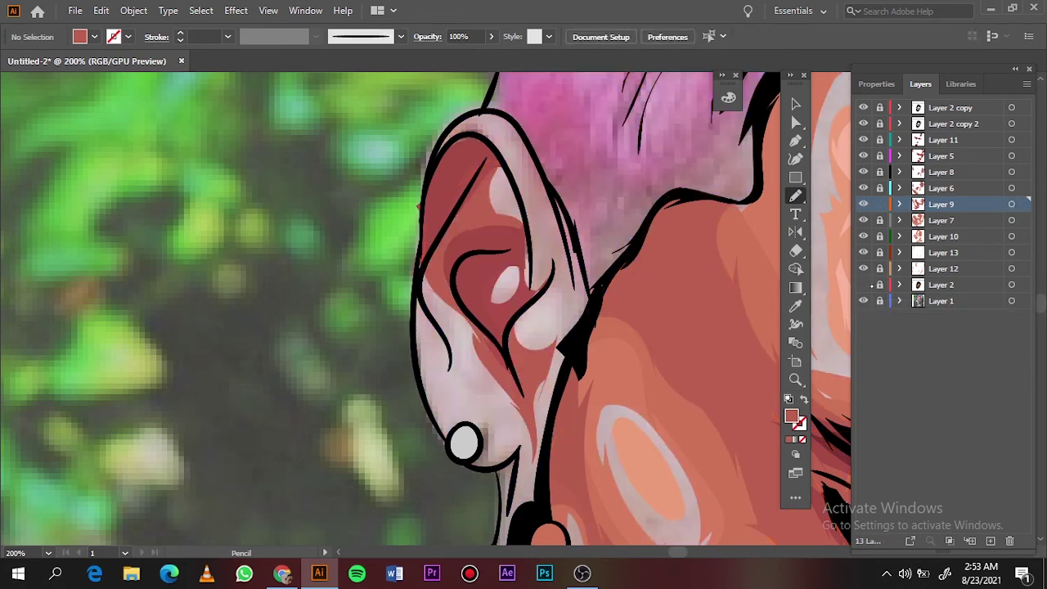
mouse_move(540, 270)
mouse_down()
mouse_move(573, 327)
mouse_move(554, 282)
mouse_up()
- Darken the upper and lower ear shading on Layer 7
click(1009, 222)
drag(525, 182, 575, 282)
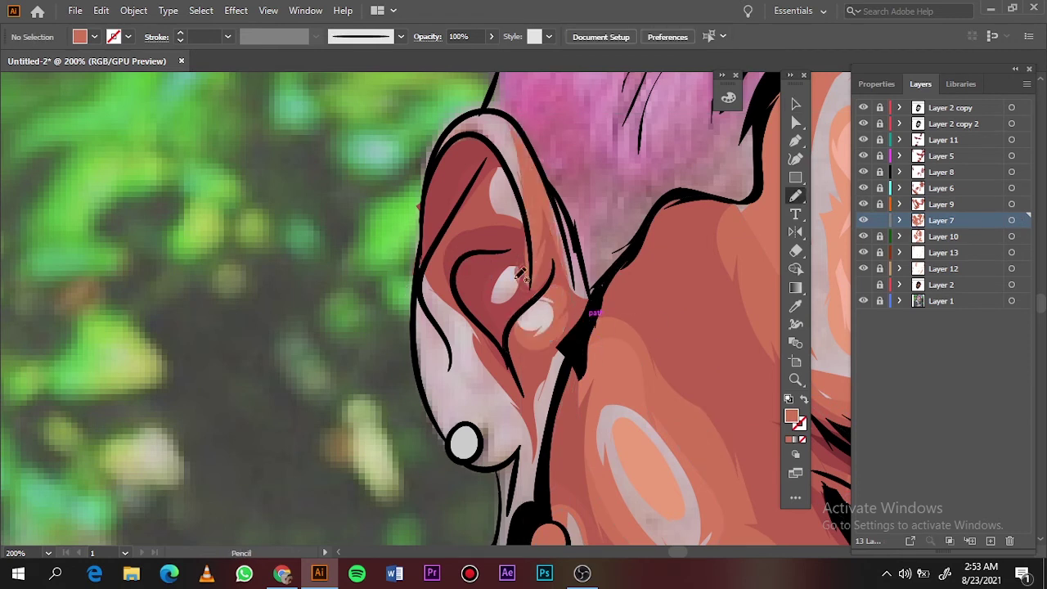
drag(459, 404, 435, 319)
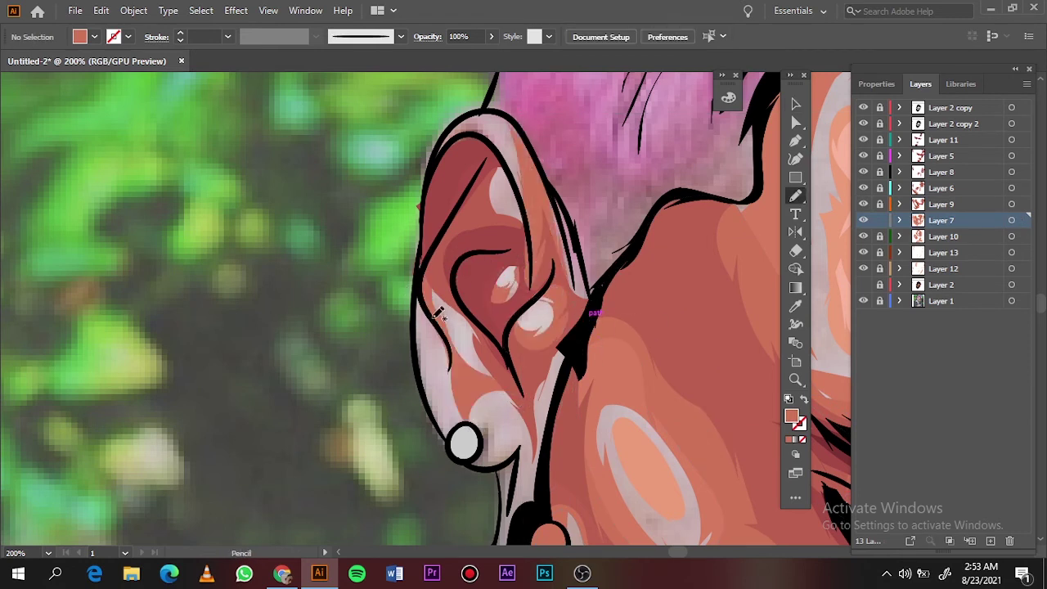
drag(448, 437, 452, 433)
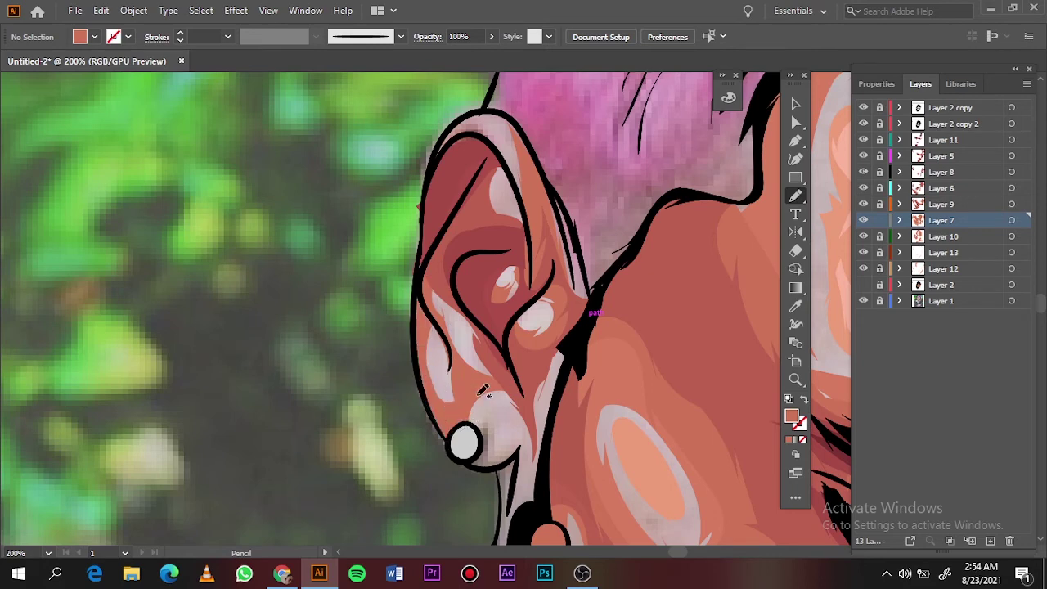
- Switch to Layer 11 and thicken the dark eyelid line
key(ctrl+0)
click(863, 285)
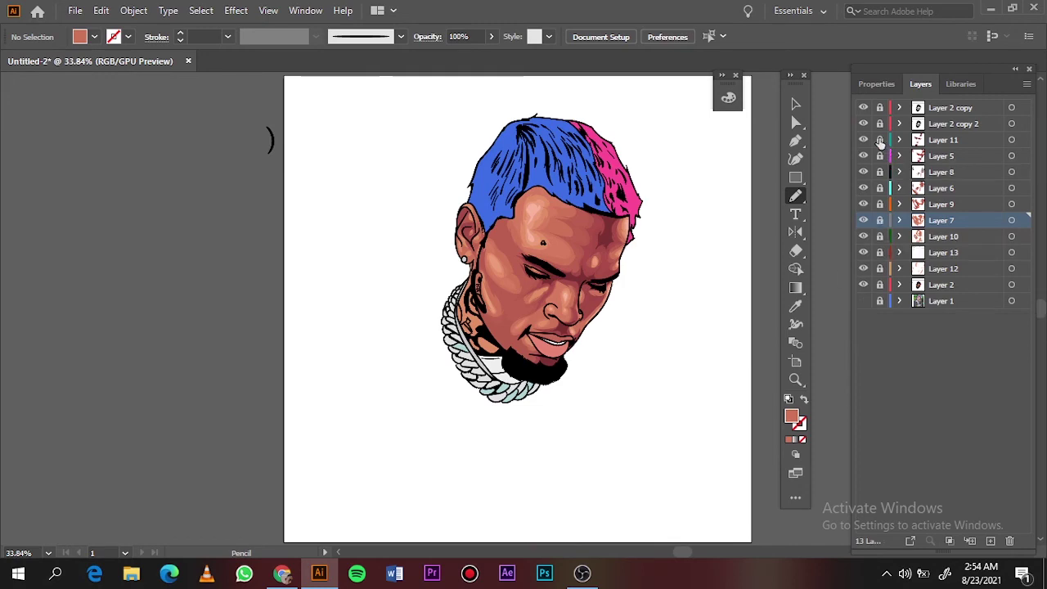
click(1011, 140)
click(795, 104)
scroll(595, 307, up, 5)
key(n)
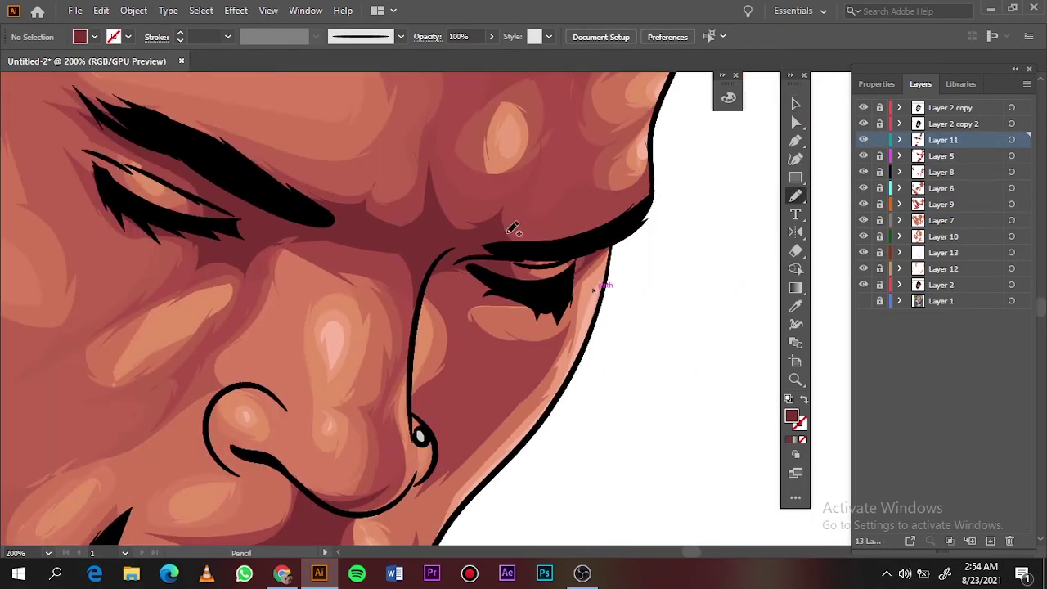
drag(652, 200, 655, 196)
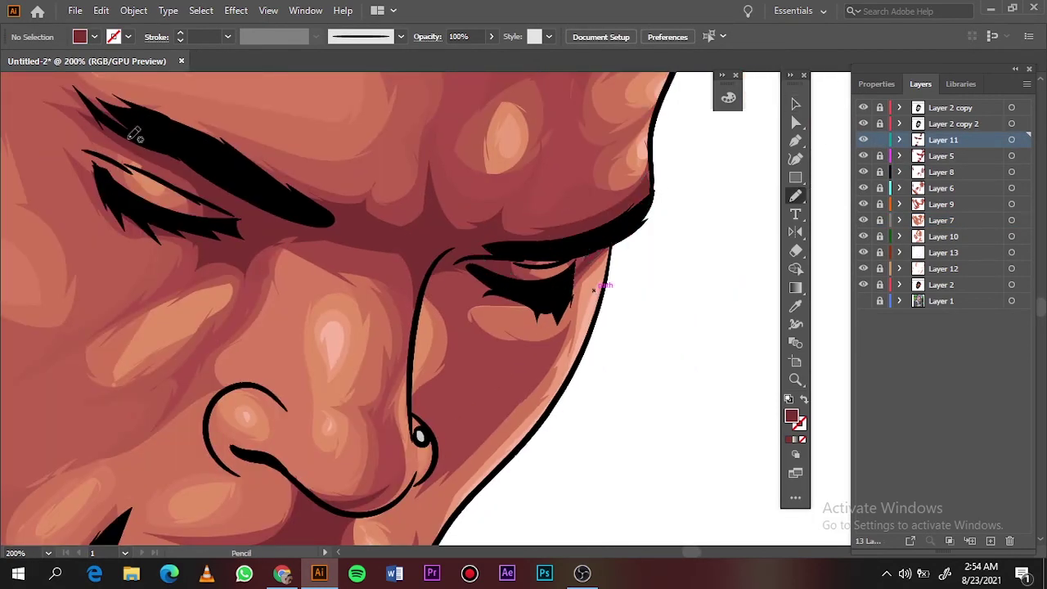
- Add a dark left-eyebrow stroke and dark red shadows inside the ear and along its rim
drag(164, 161, 101, 117)
scroll(102, 119, down, 6)
scroll(351, 237, up, 7)
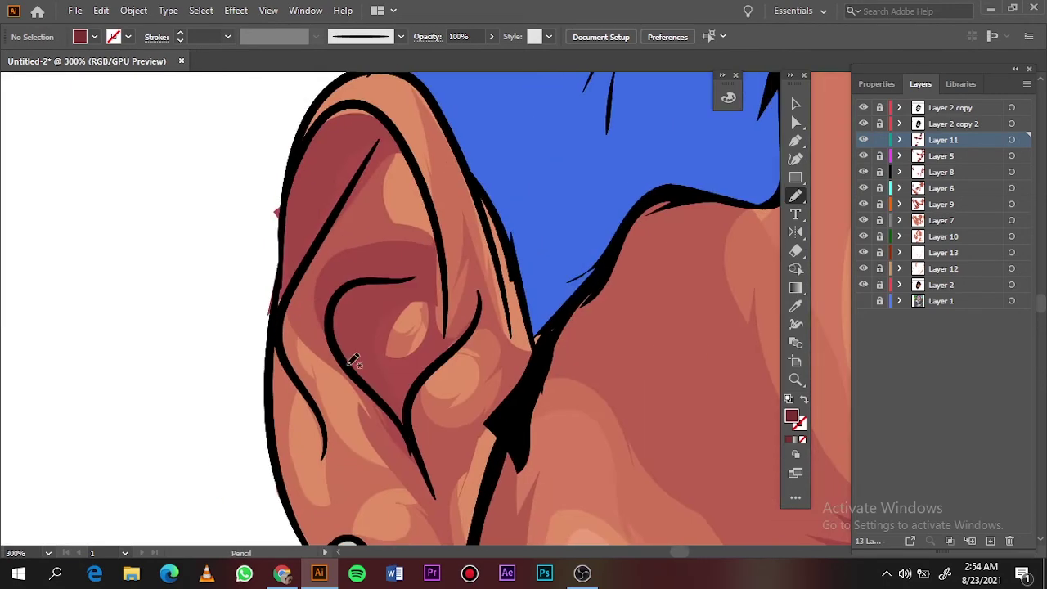
drag(390, 412, 387, 273)
mouse_move(309, 237)
mouse_down()
mouse_move(385, 136)
mouse_move(280, 217)
mouse_up()
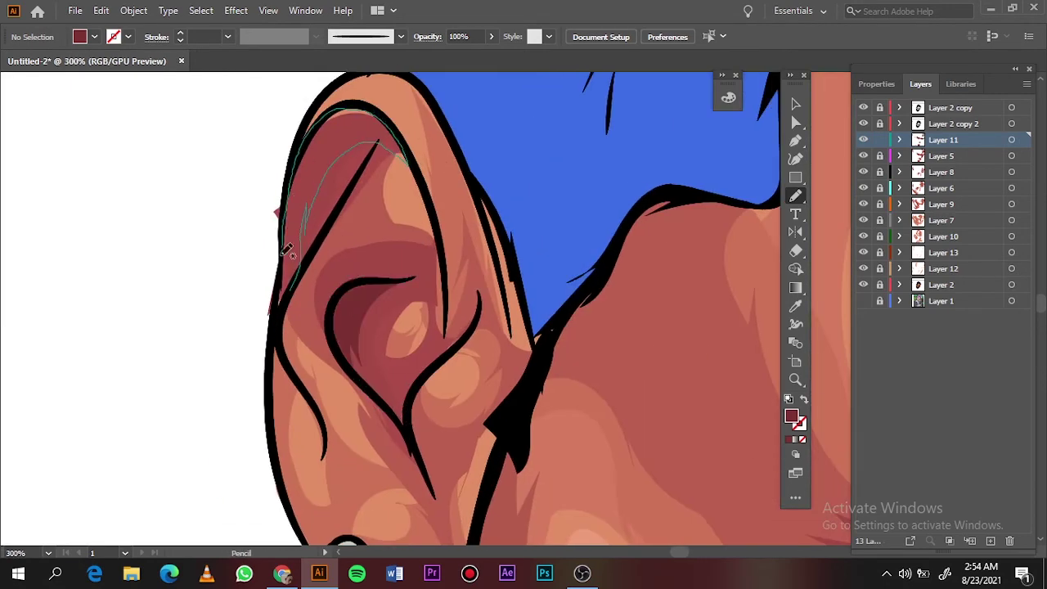
scroll(274, 147, down, 7)
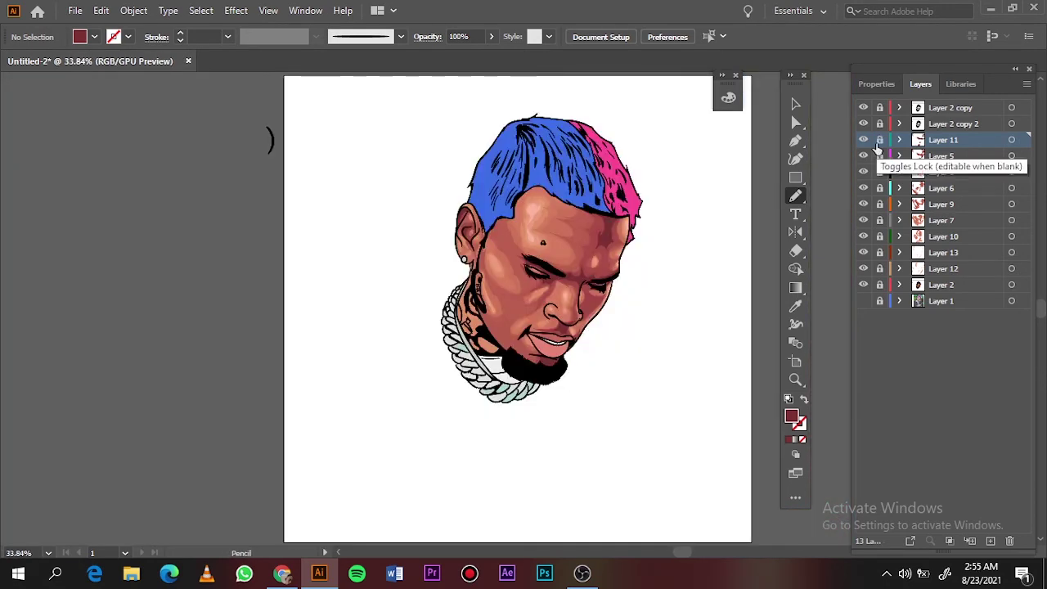
scroll(513, 216, up, 6)
scroll(843, 278, down, 1)
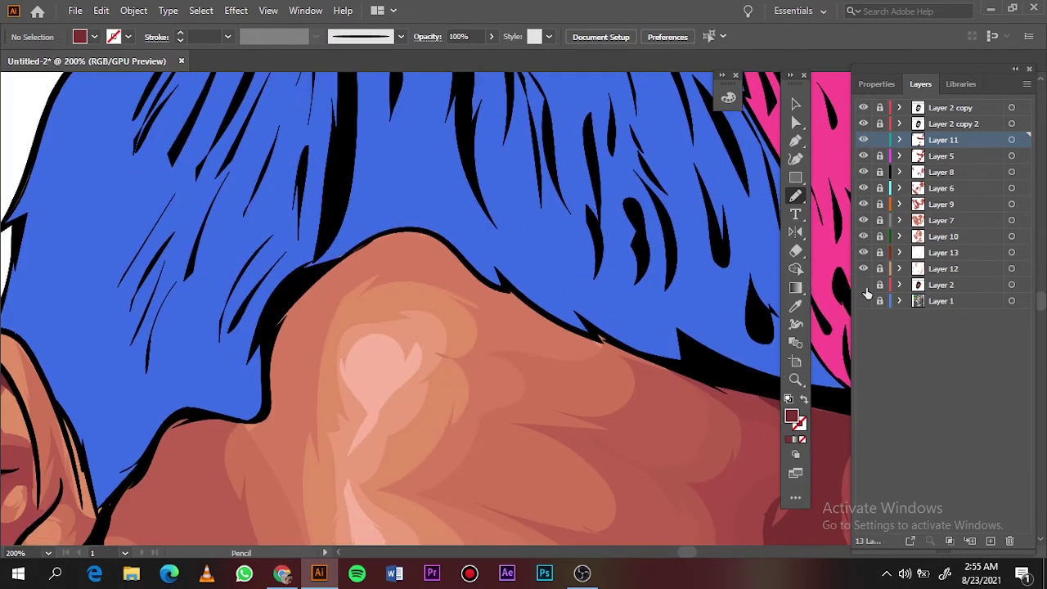
- Sample the blue hair colour as the fill and draw a first blue shape in the hair
key(i)
click(537, 175)
key(ctrl+1)
double_click(791, 416)
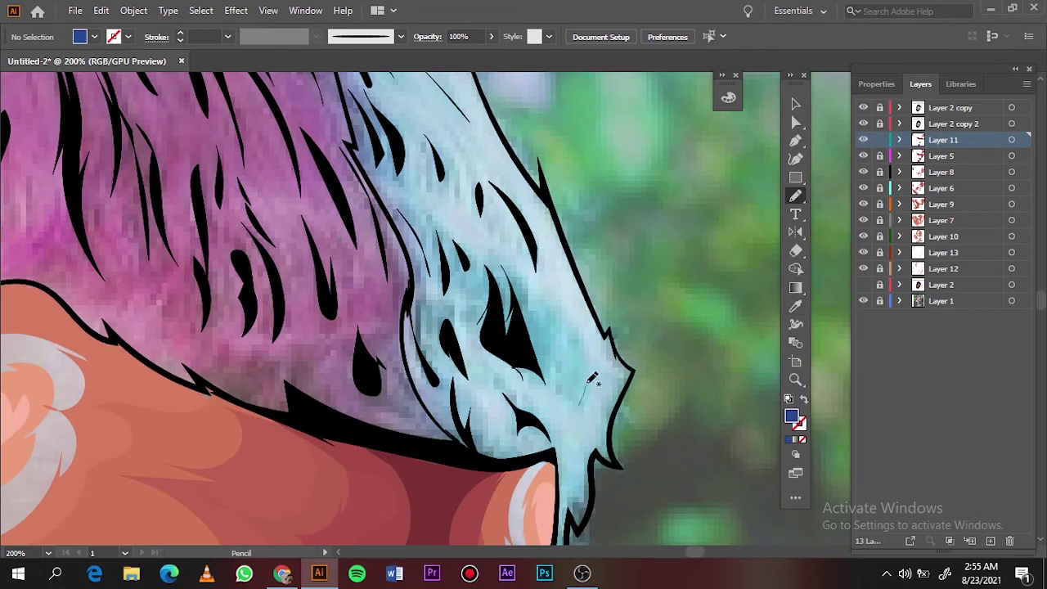
drag(590, 377, 593, 394)
click(863, 287)
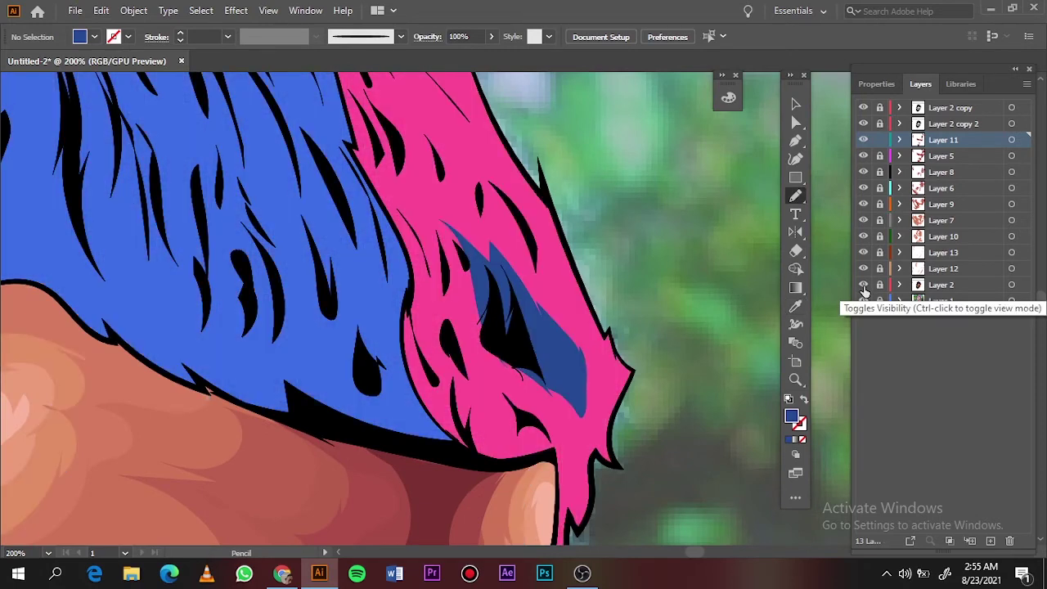
- Fill three gaps between the hair strands with dark blue shapes
scroll(484, 444, left, 5)
scroll(484, 444, up, 2)
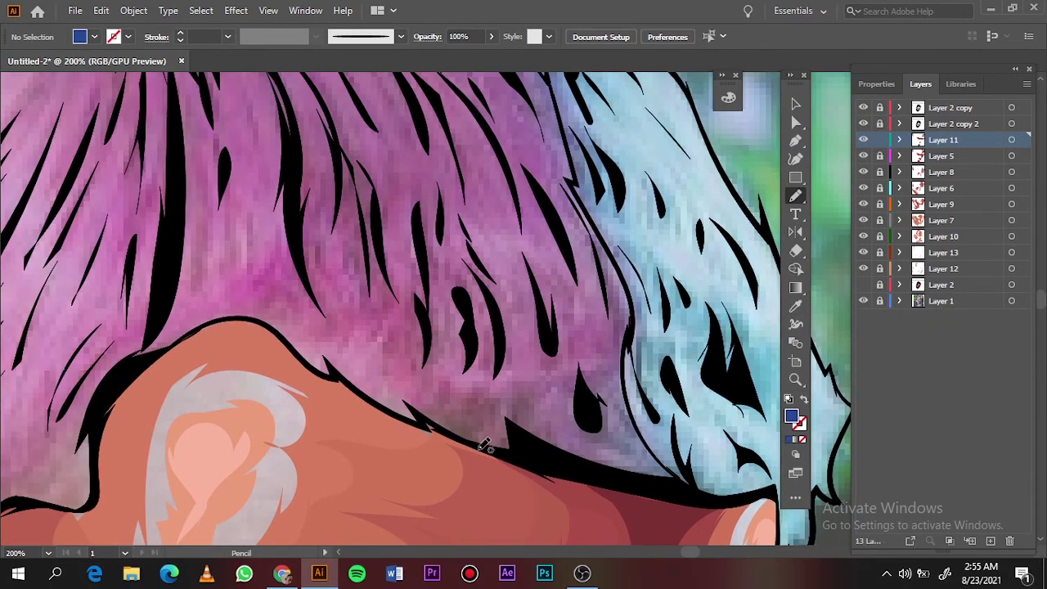
drag(456, 347, 413, 413)
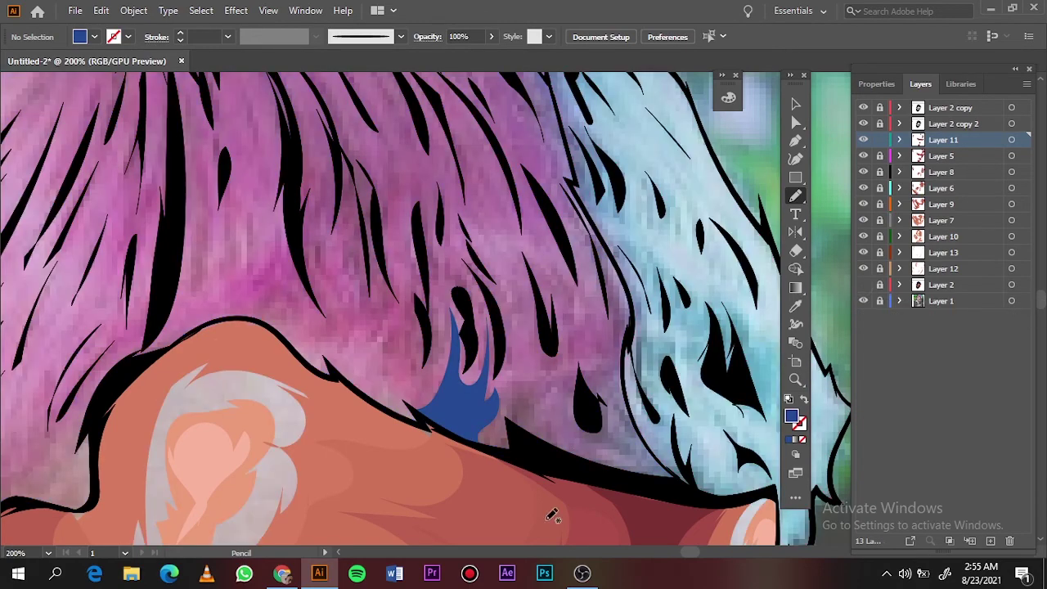
drag(571, 363, 500, 432)
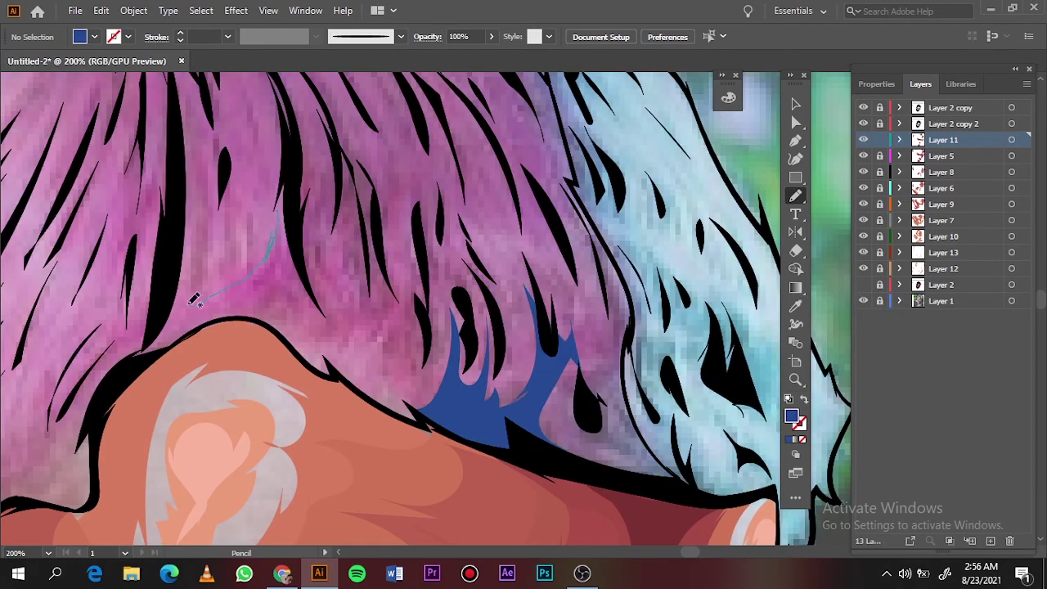
drag(194, 299, 273, 276)
scroll(273, 276, down, 2)
scroll(320, 214, up, 2)
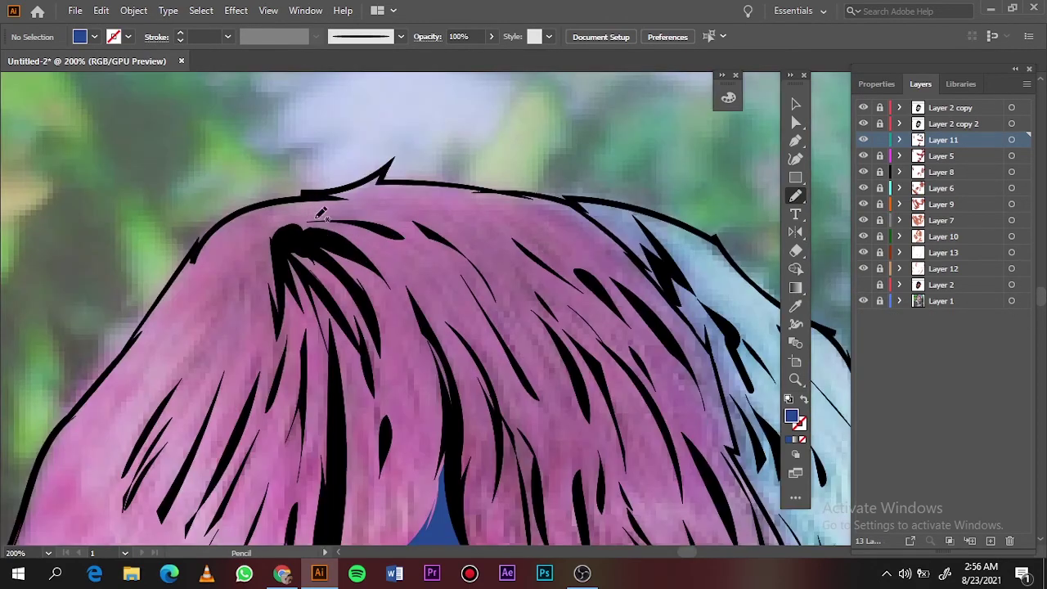
- Trace dark blue fills along the left hair edge and behind the strands near the ear
drag(190, 357, 181, 431)
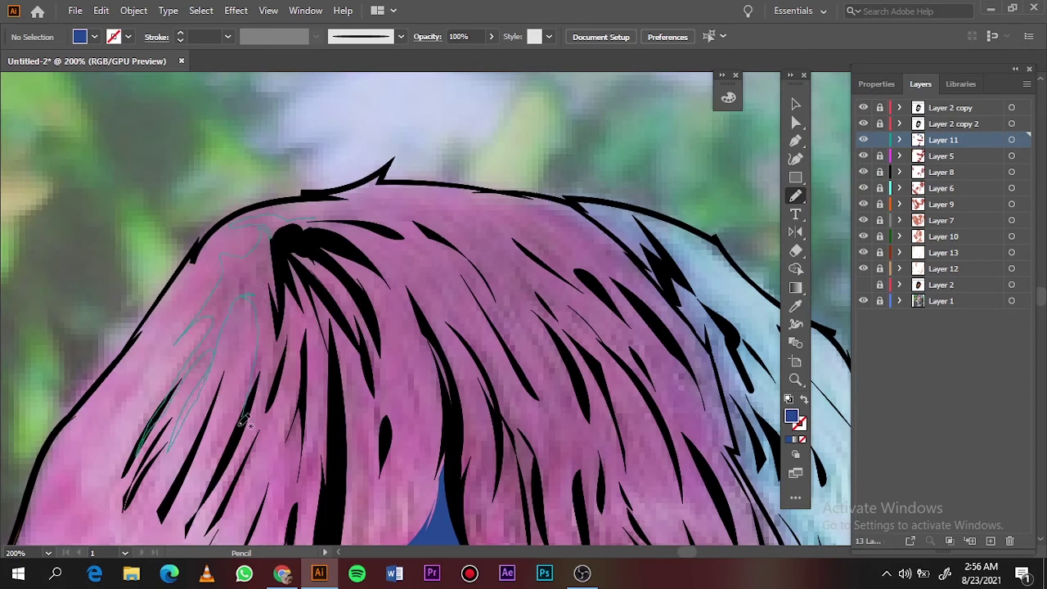
drag(246, 421, 303, 219)
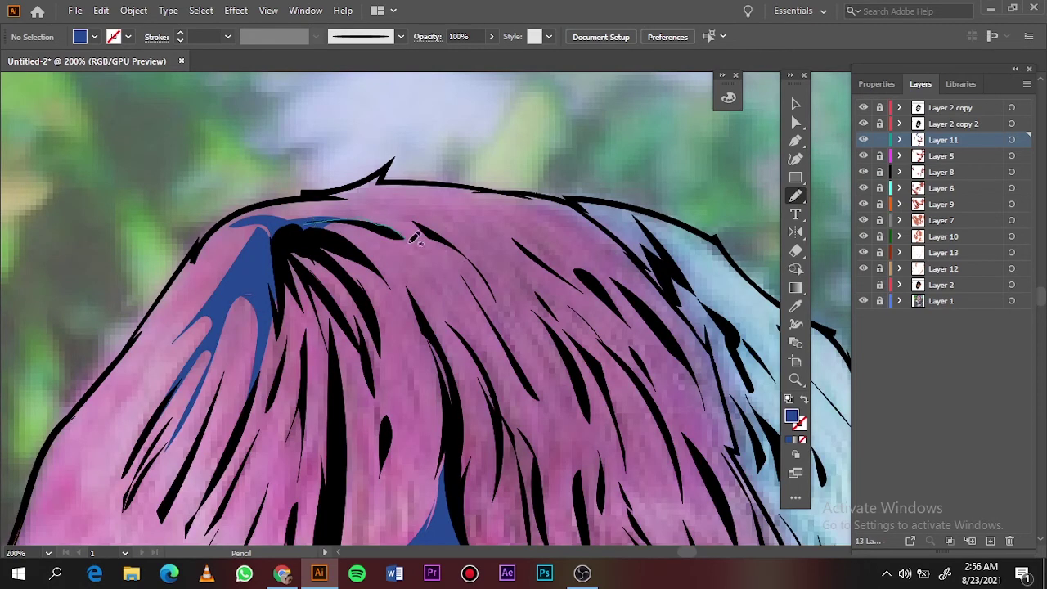
drag(414, 238, 283, 234)
scroll(287, 105, down, 3)
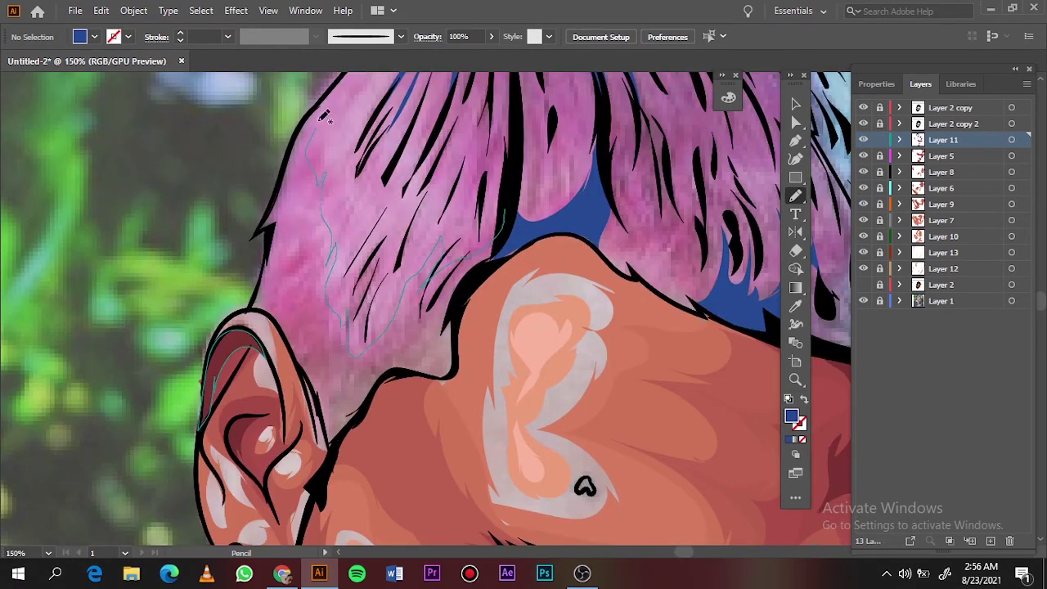
drag(319, 120, 263, 228)
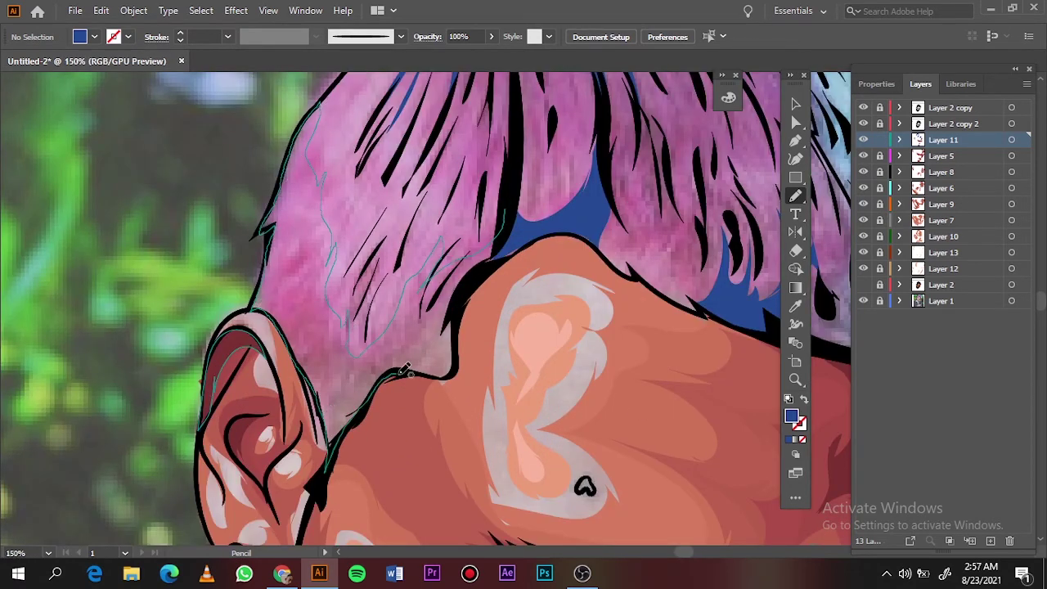
mouse_move(260, 307)
mouse_down()
mouse_move(456, 319)
mouse_move(427, 371)
mouse_move(439, 311)
mouse_up()
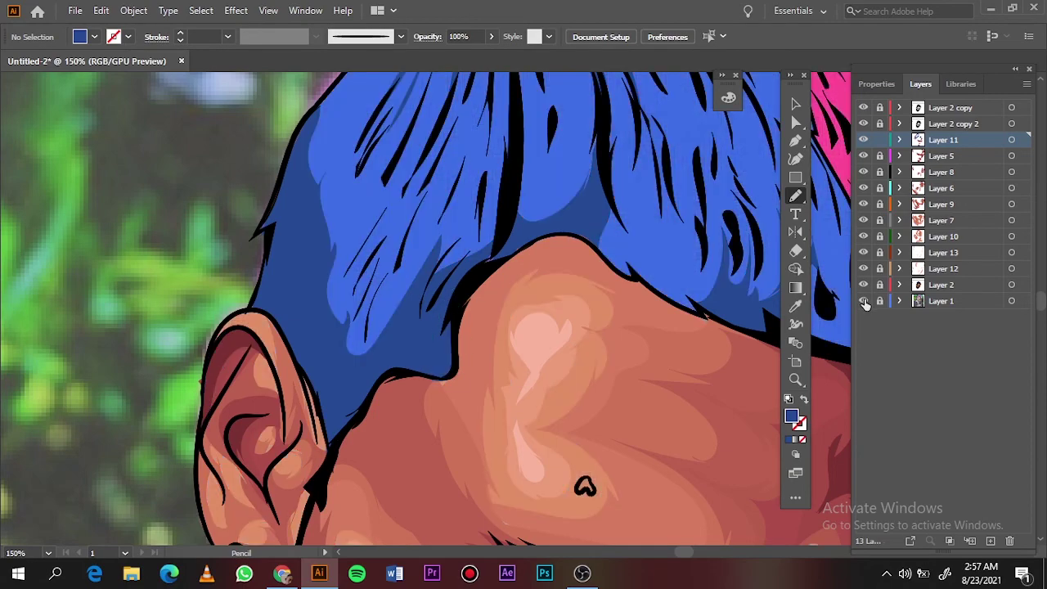
- Add dark blue fills along the top and down the hair, checking with the photo hidden
key(ctrl+0)
click(863, 301)
scroll(327, 127, up, 5)
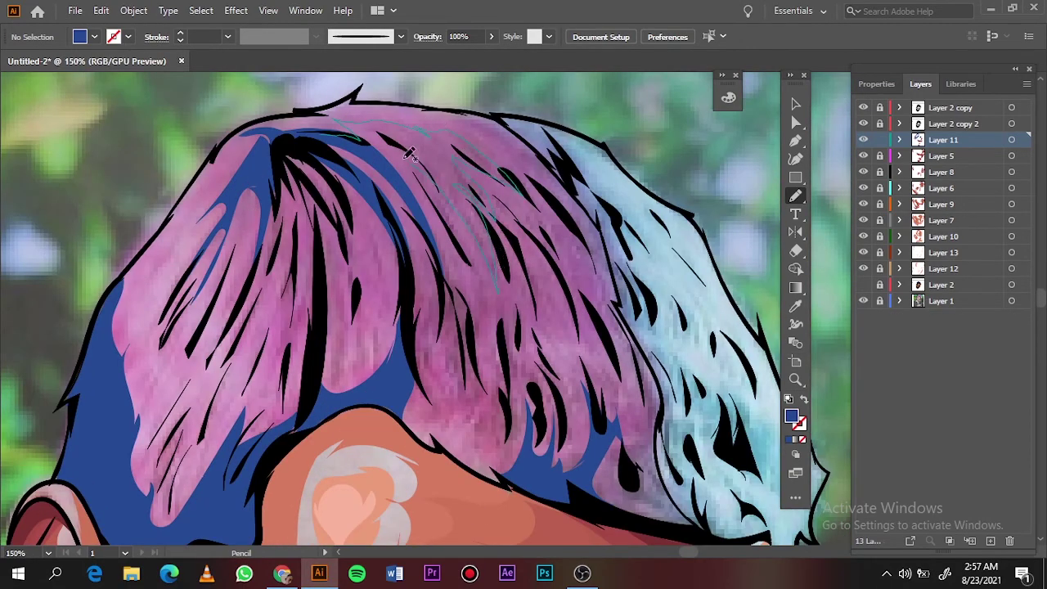
drag(409, 152, 403, 149)
drag(527, 253, 615, 423)
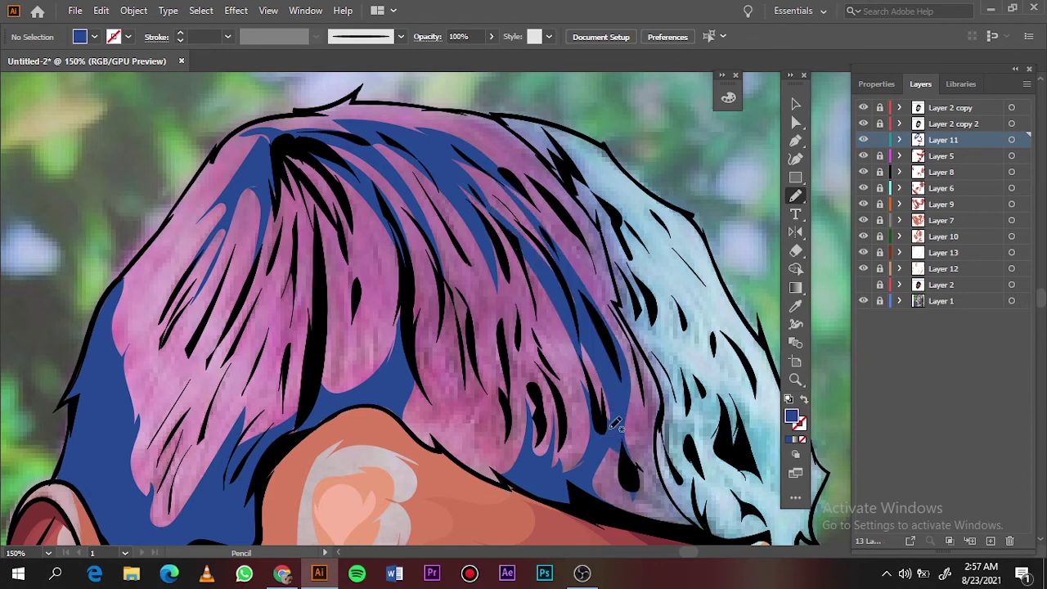
drag(356, 374, 385, 364)
key(ctrl+0)
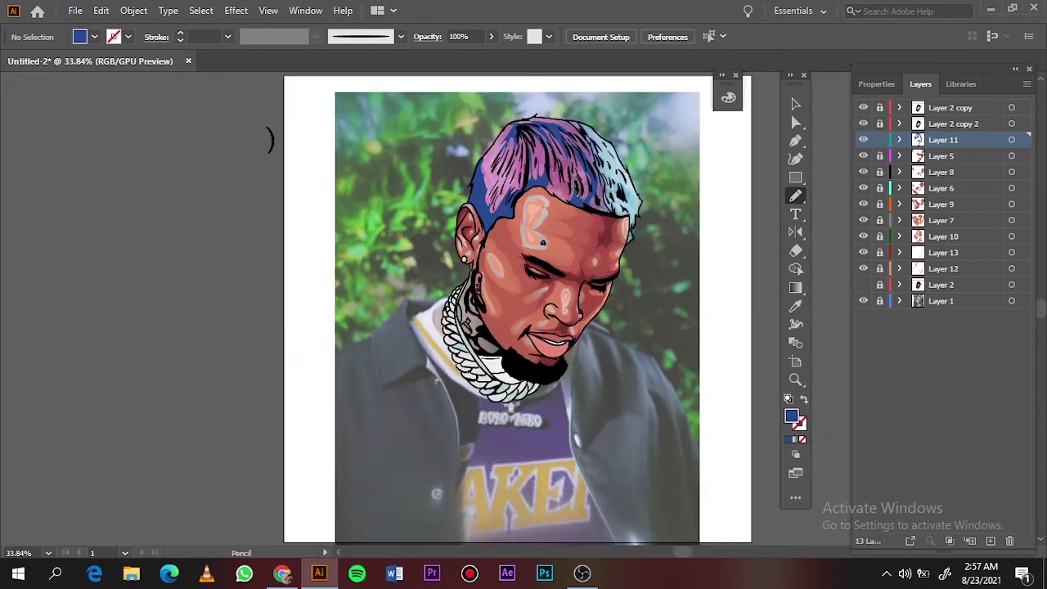
click(863, 284)
- Sample the pink hair and choose a darker magenta shade as the fill
click(863, 301)
key(ctrl+1)
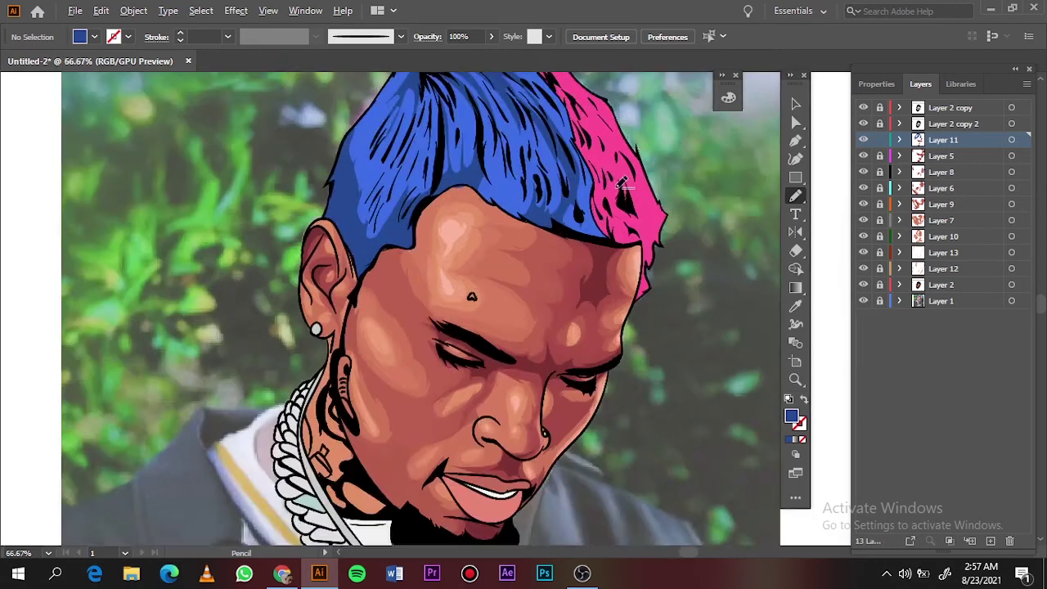
key(i)
double_click(791, 415)
click(954, 87)
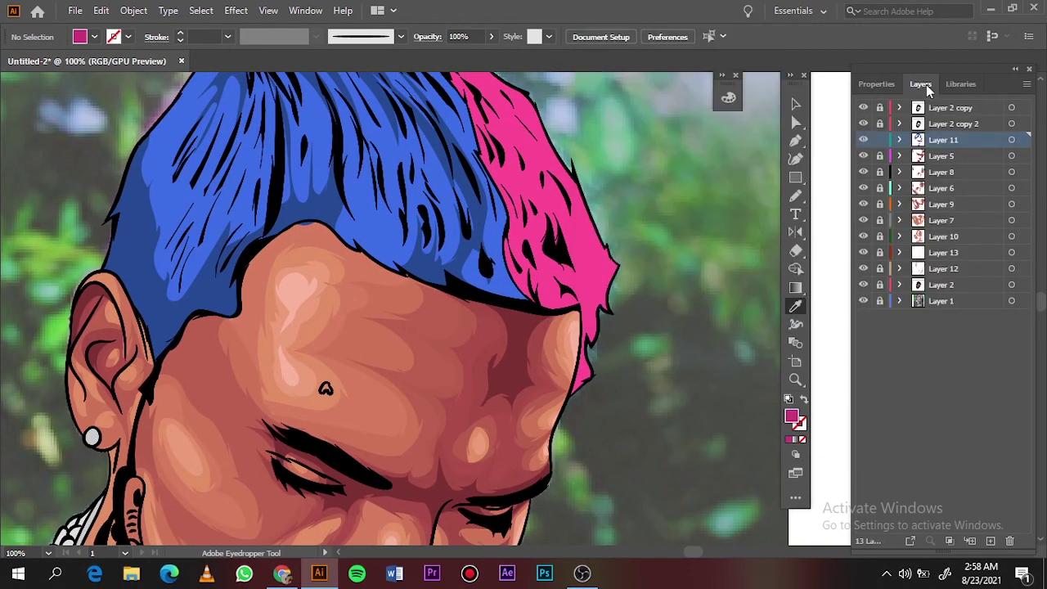
key(n)
- Draw a closed magenta shadow shape along the blue/pink hair seam
click(863, 285)
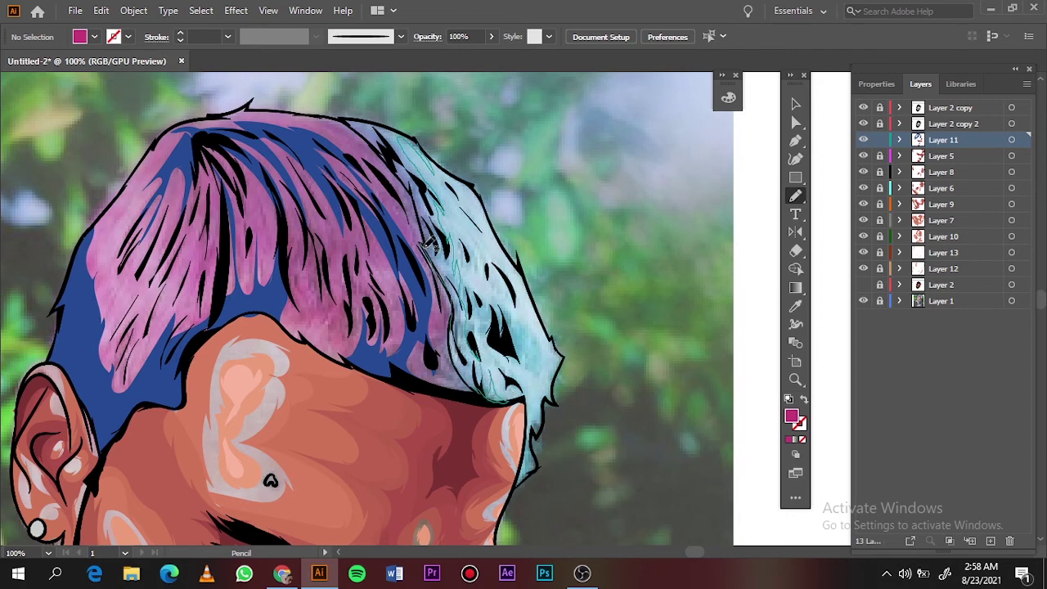
drag(398, 126, 348, 123)
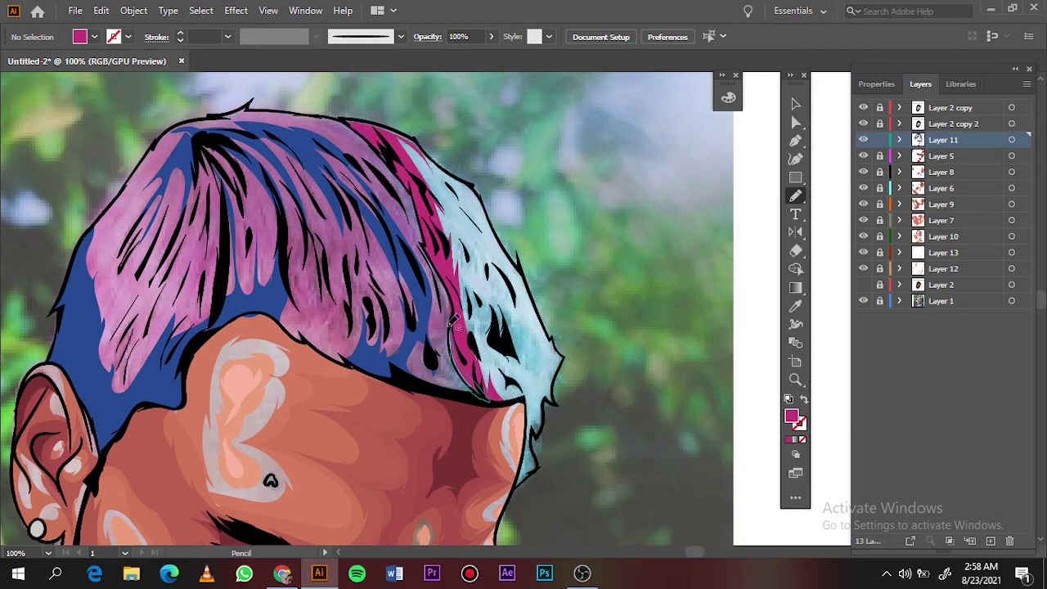
drag(453, 323, 455, 321)
drag(478, 283, 536, 348)
key(ctrl+0)
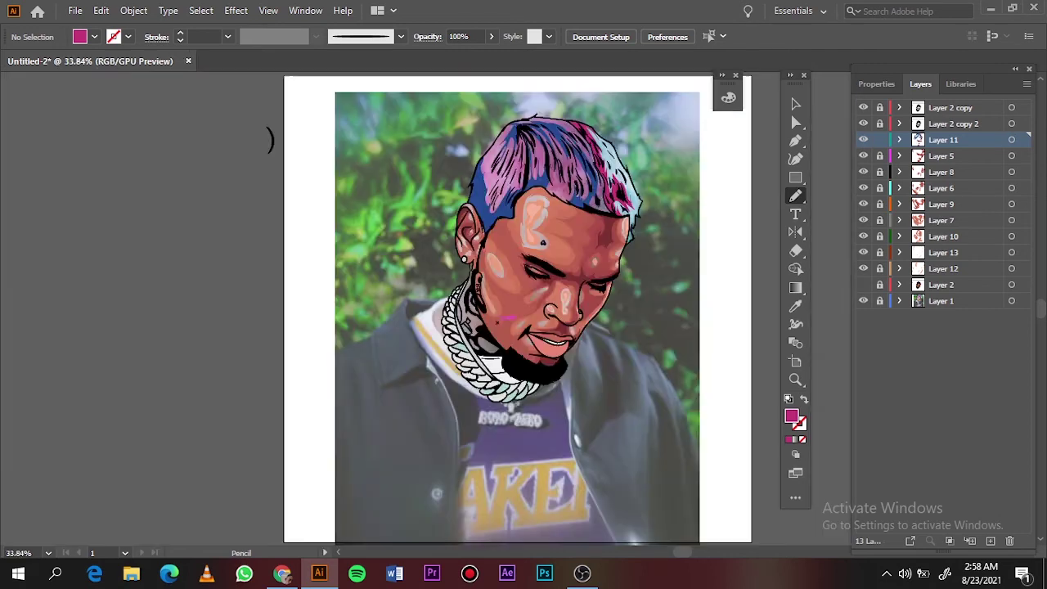
click(863, 301)
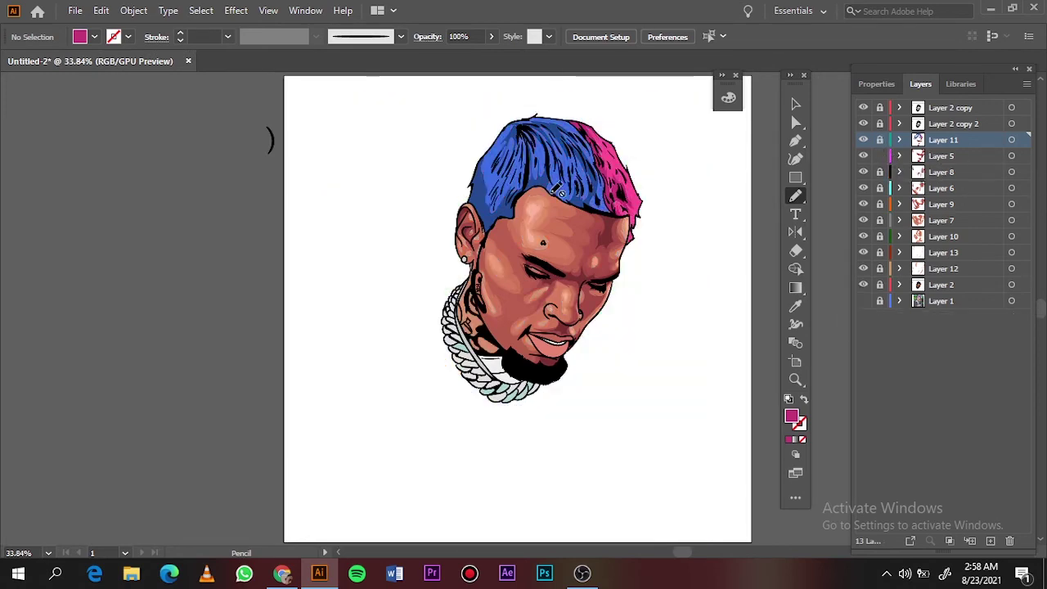
key(ctrl+1)
- Sample the blue hair and set a lighter blue #3C6DE5 fill on Layer 5
key(i)
click(491, 197)
double_click(791, 415)
click(955, 87)
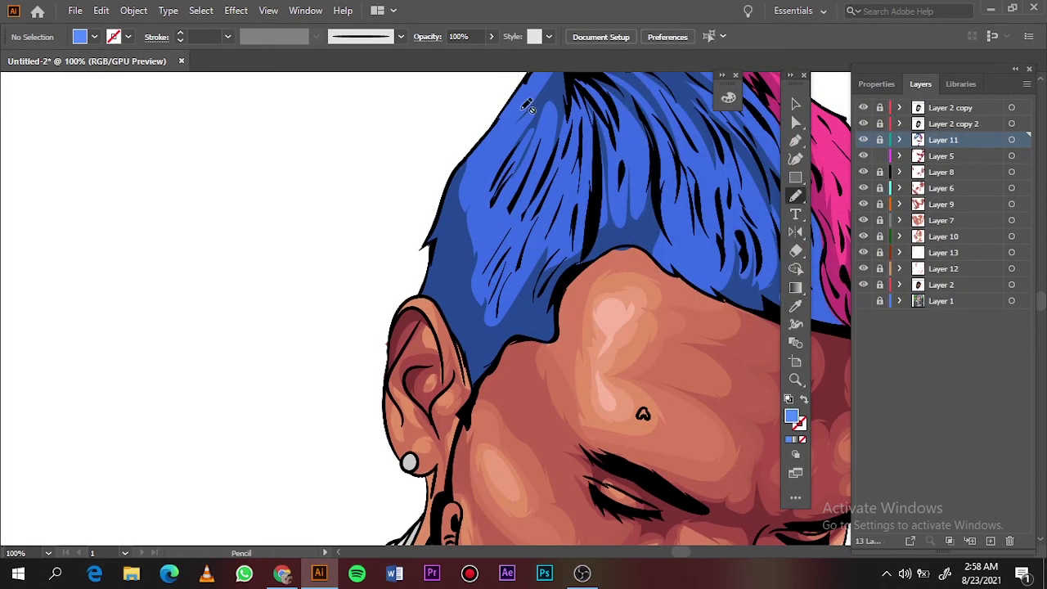
key(n)
click(941, 155)
- Draw a lighter blue highlight strand over the blue hair
click(863, 301)
click(863, 285)
drag(532, 286, 497, 340)
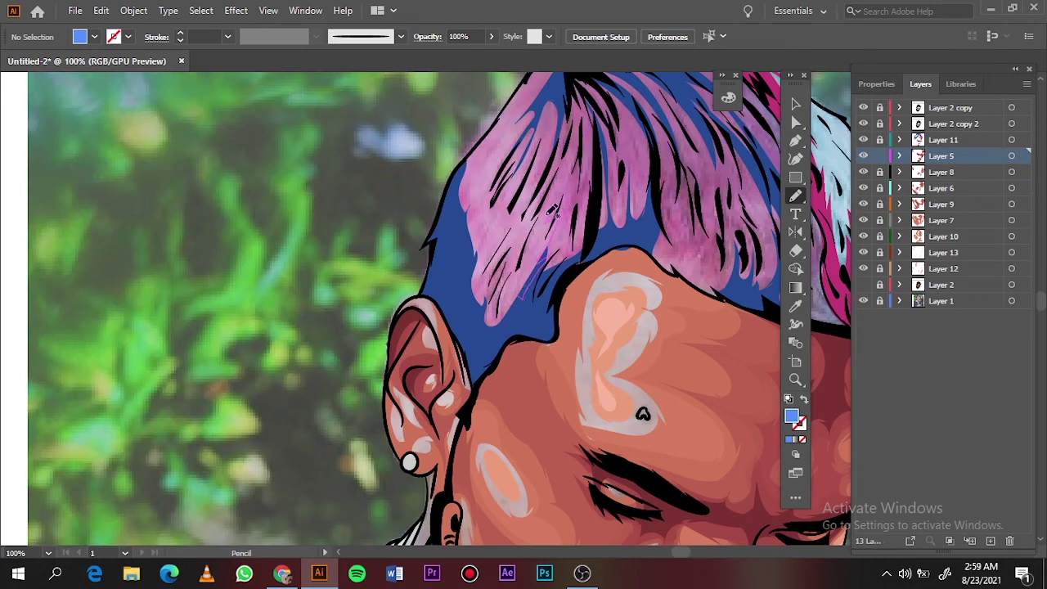
click(863, 285)
key(ctrl+0)
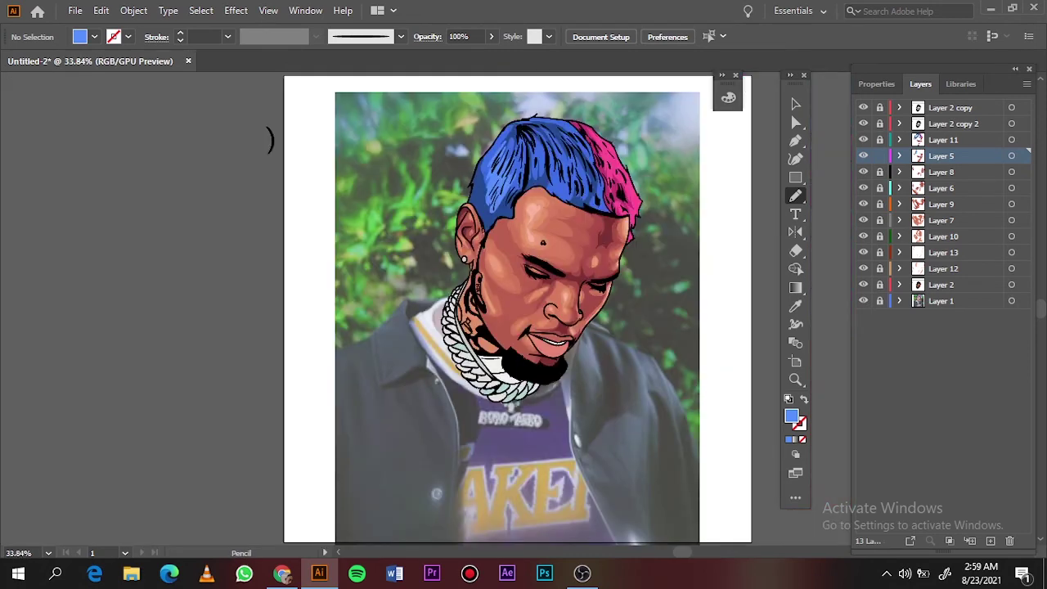
key(ctrl+1)
- Select the new blue highlight and check its fill colour
key(v)
click(487, 261)
double_click(791, 416)
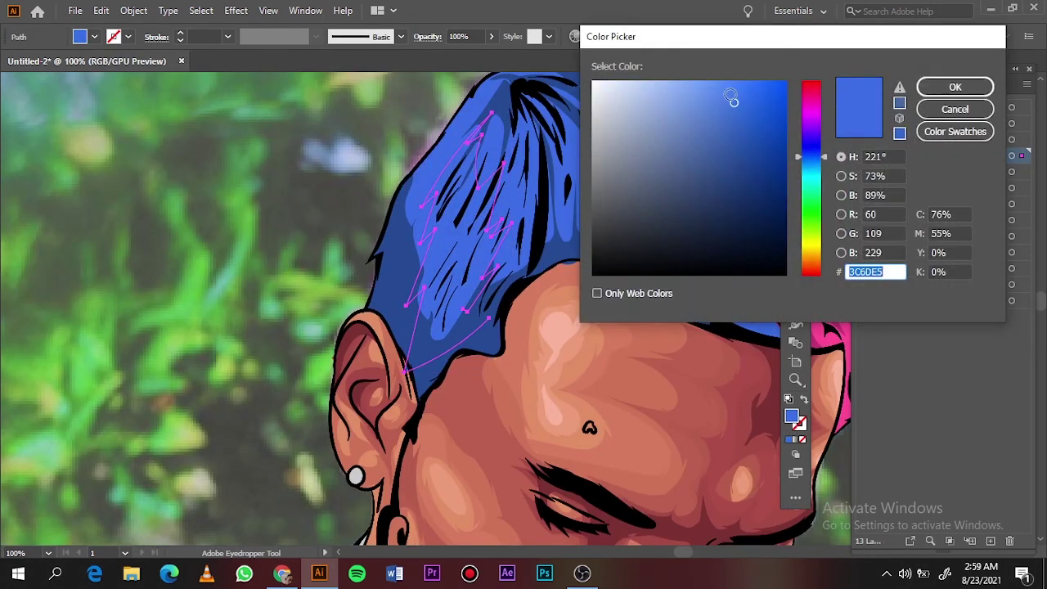
click(954, 84)
key(ctrl+shift+a)
key(ctrl+0)
click(864, 301)
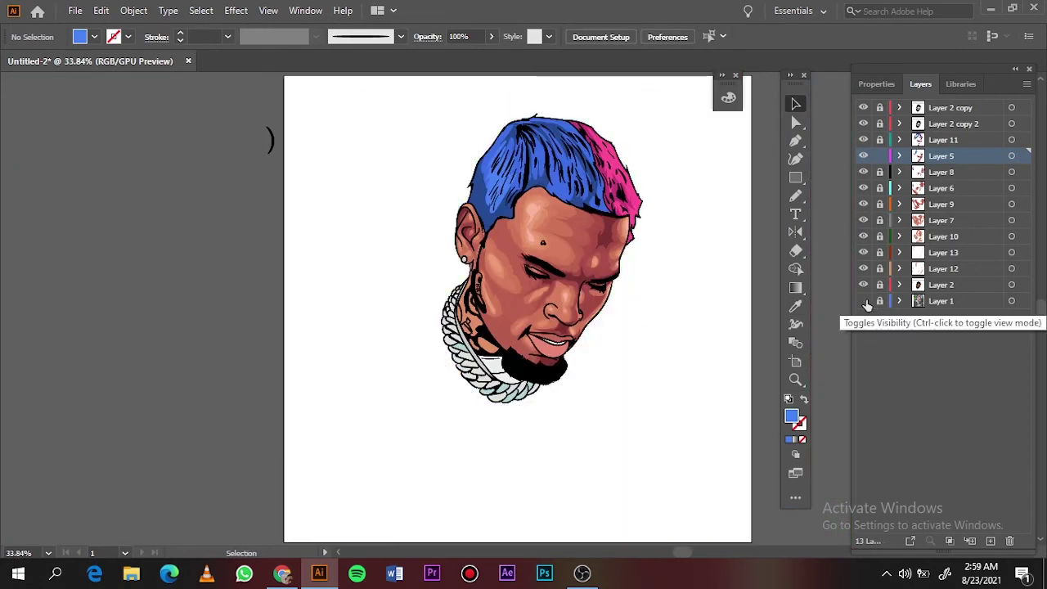
key(ctrl+1)
- Sample the pink hair and set a lighter pink #FF4D96 fill for highlights
key(i)
click(610, 246)
double_click(791, 416)
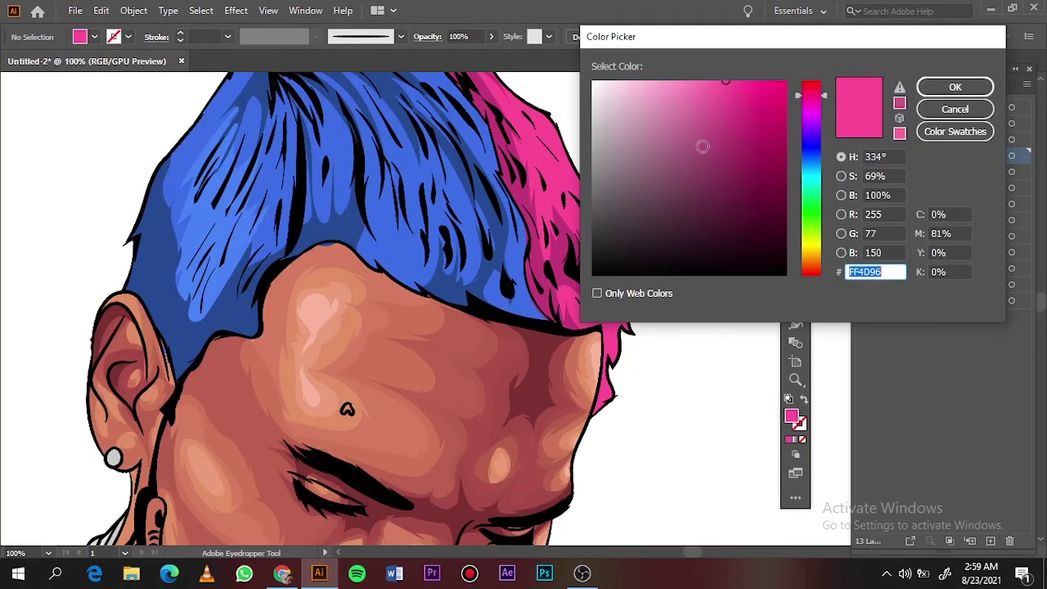
click(954, 87)
click(864, 301)
click(863, 156)
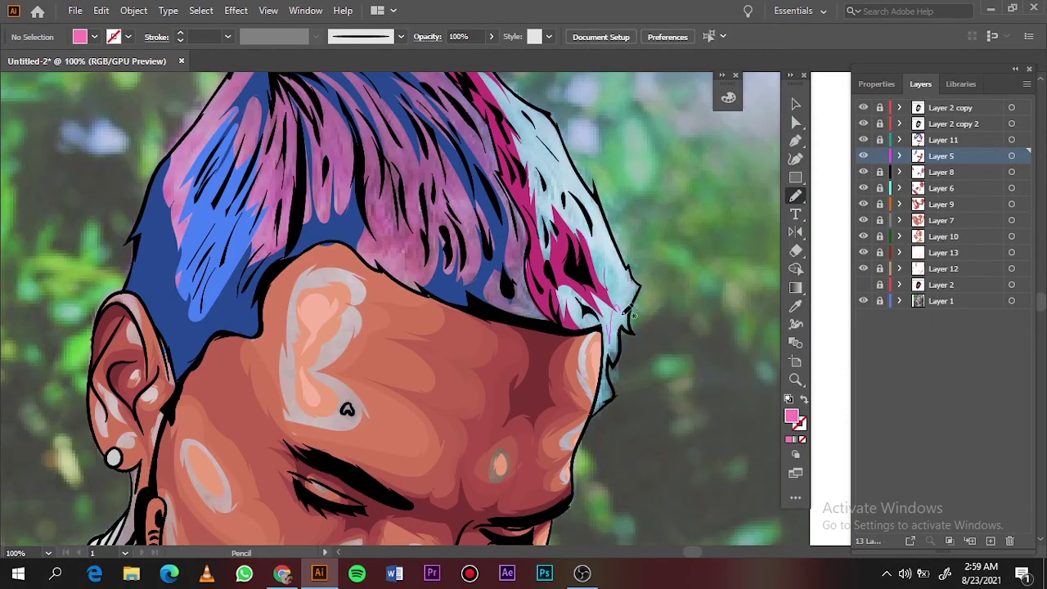
key(n)
scroll(522, 155, up, 3)
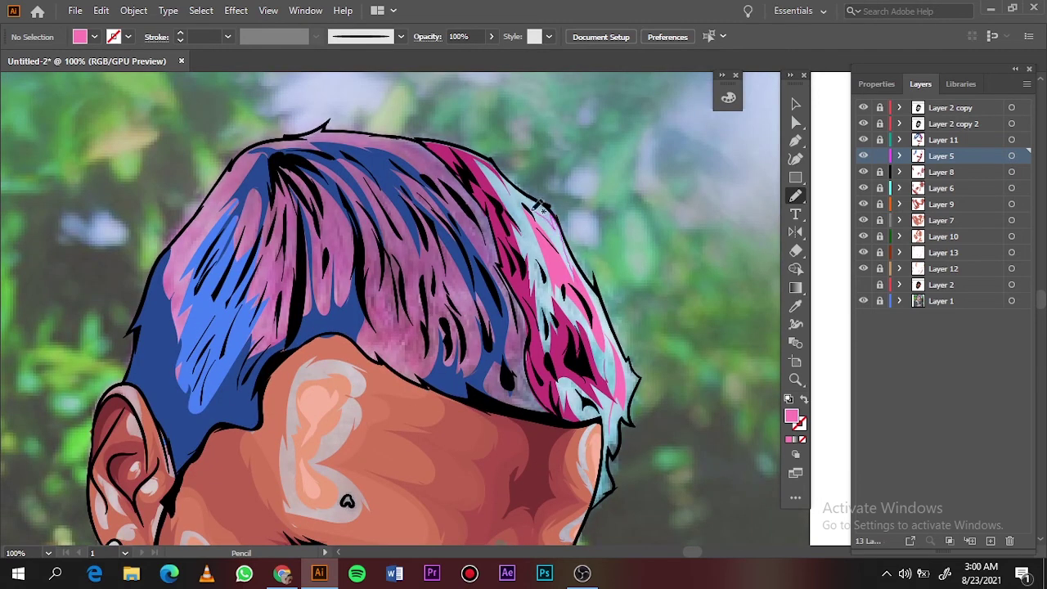
key(ctrl+0)
click(864, 301)
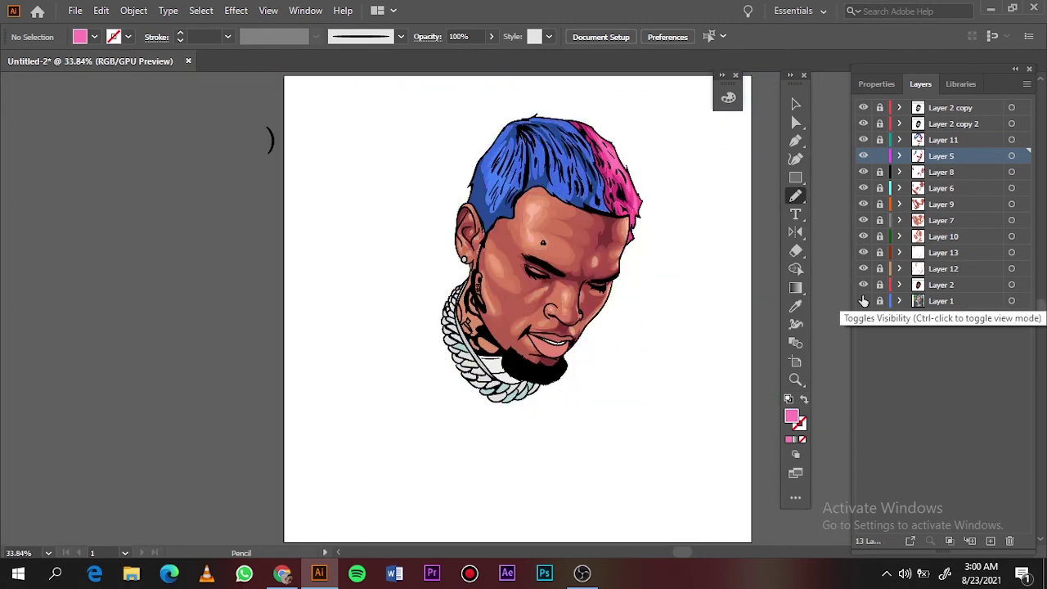
- Zoom in on the lips, hide the shading layers, and target the face shadow layer
click(864, 301)
key(ctrl+1)
drag(864, 268, 867, 143)
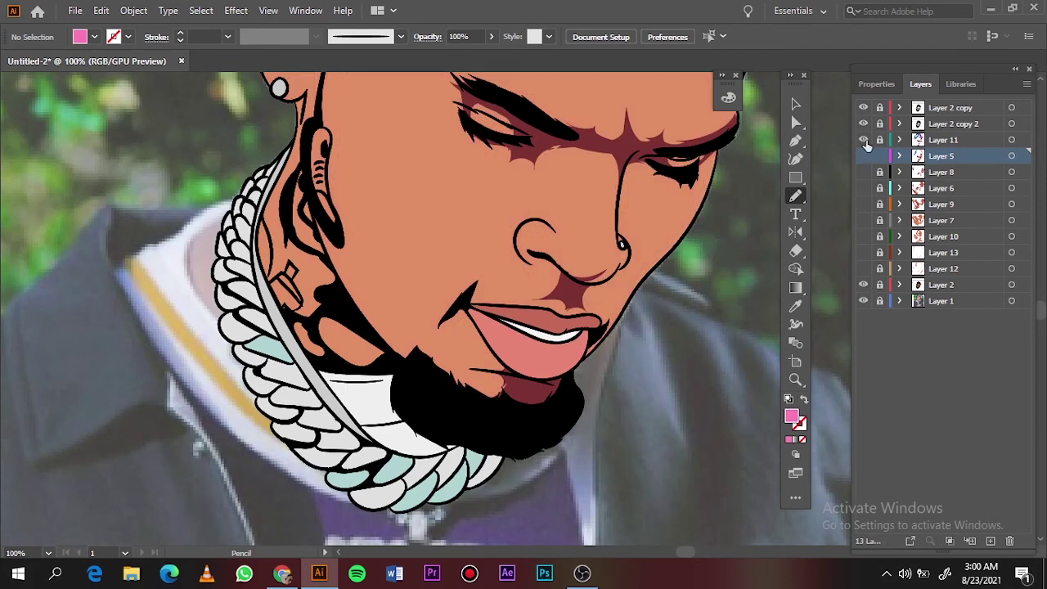
click(864, 124)
click(863, 284)
click(863, 284)
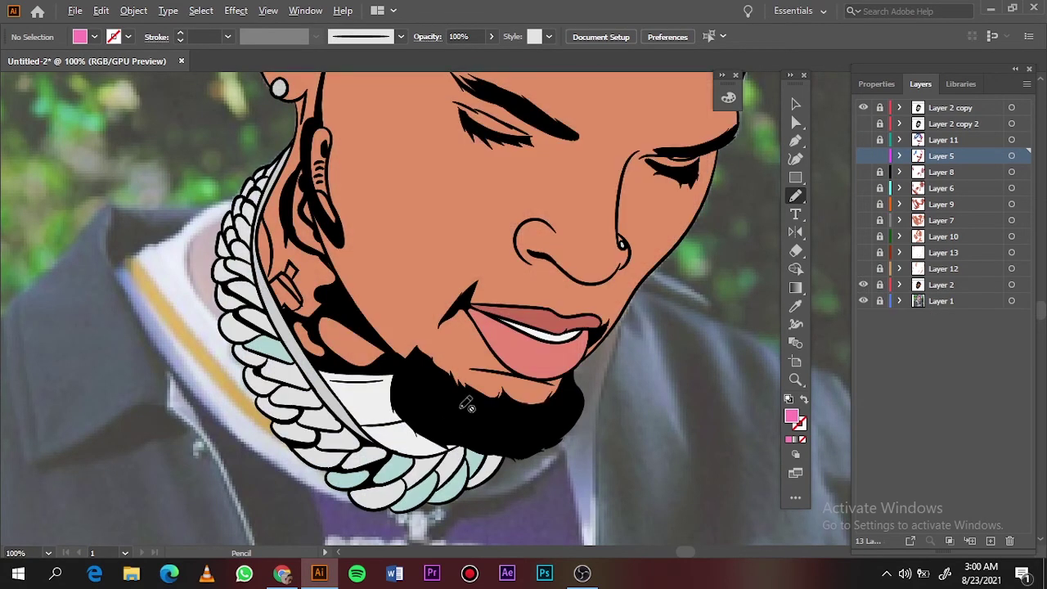
click(940, 123)
- Sample the lip colour and pencil-draw pink fill shapes over the lower and upper lip
scroll(564, 372, up, 3)
key(i)
click(575, 338)
double_click(791, 416)
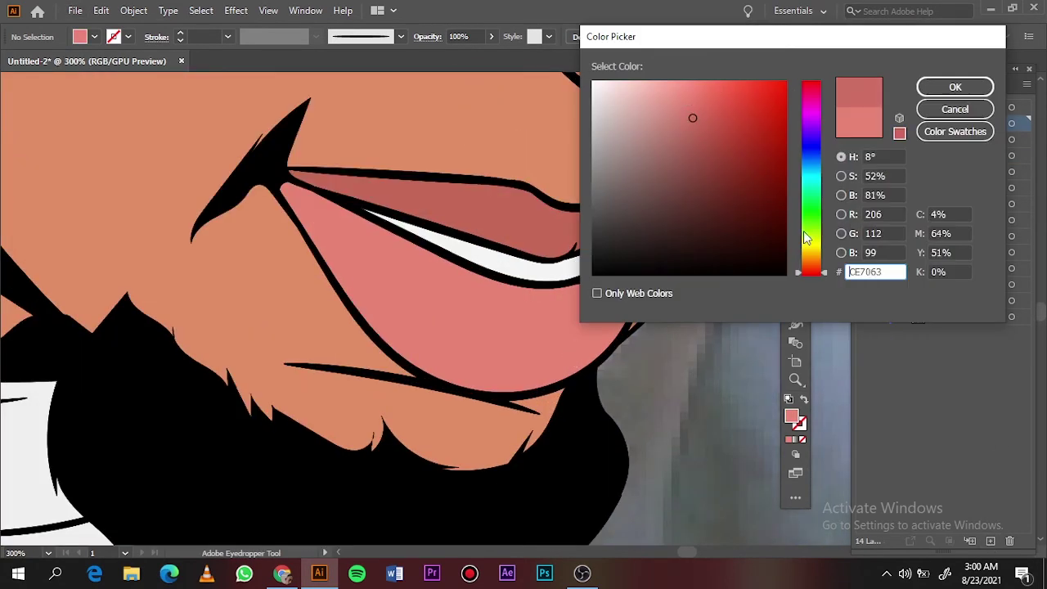
click(955, 87)
click(863, 301)
key(n)
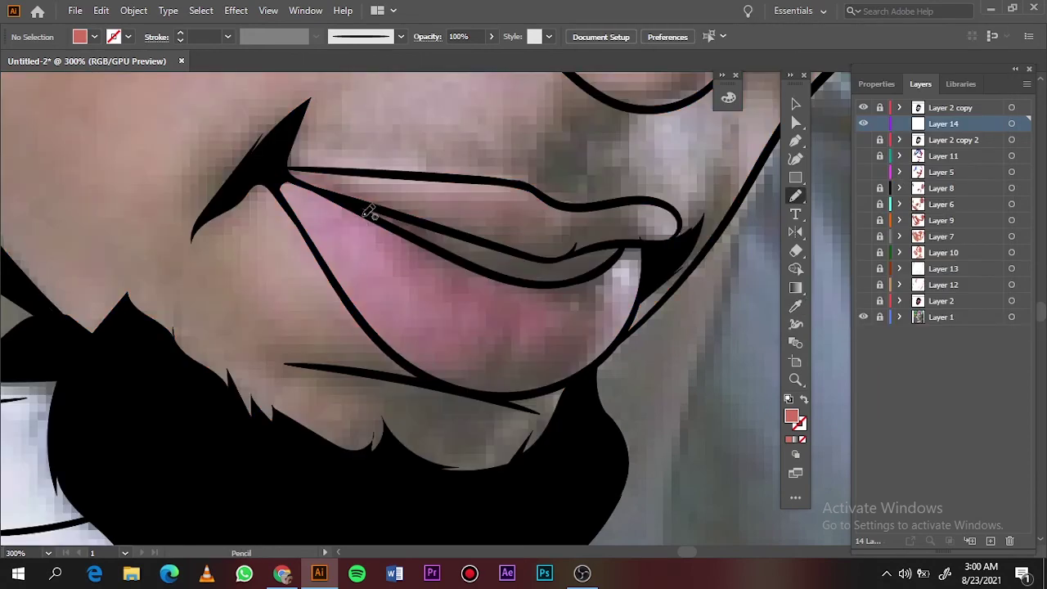
drag(335, 288, 393, 347)
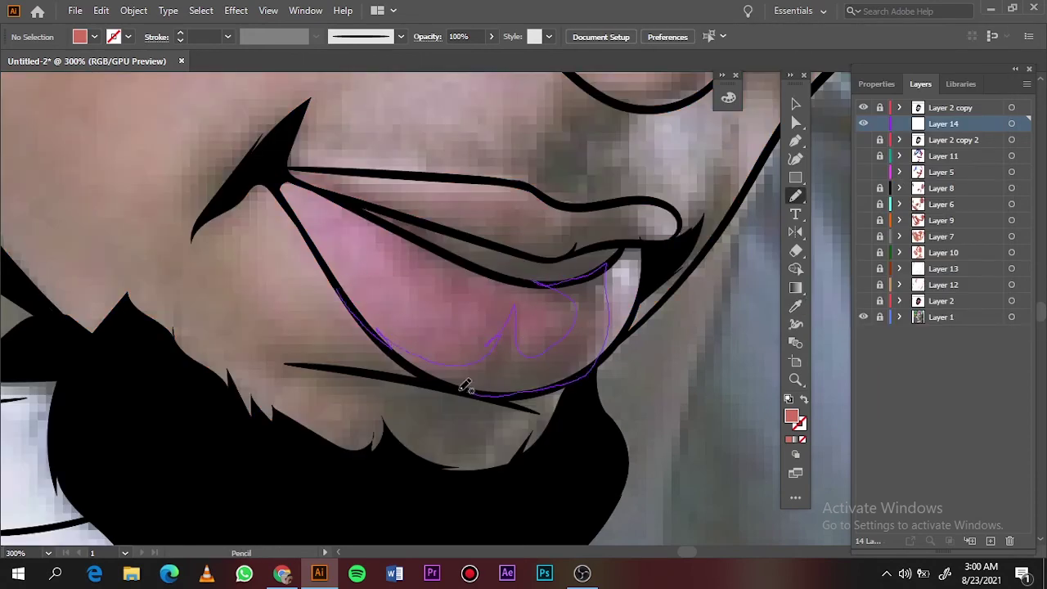
drag(521, 313, 337, 270)
click(864, 301)
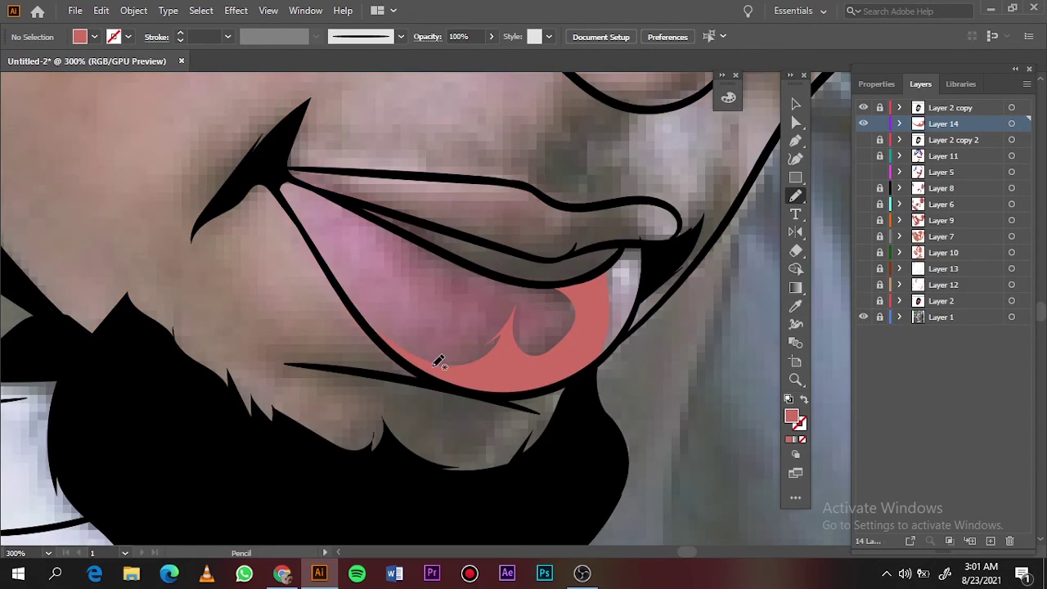
drag(438, 361, 374, 315)
click(864, 301)
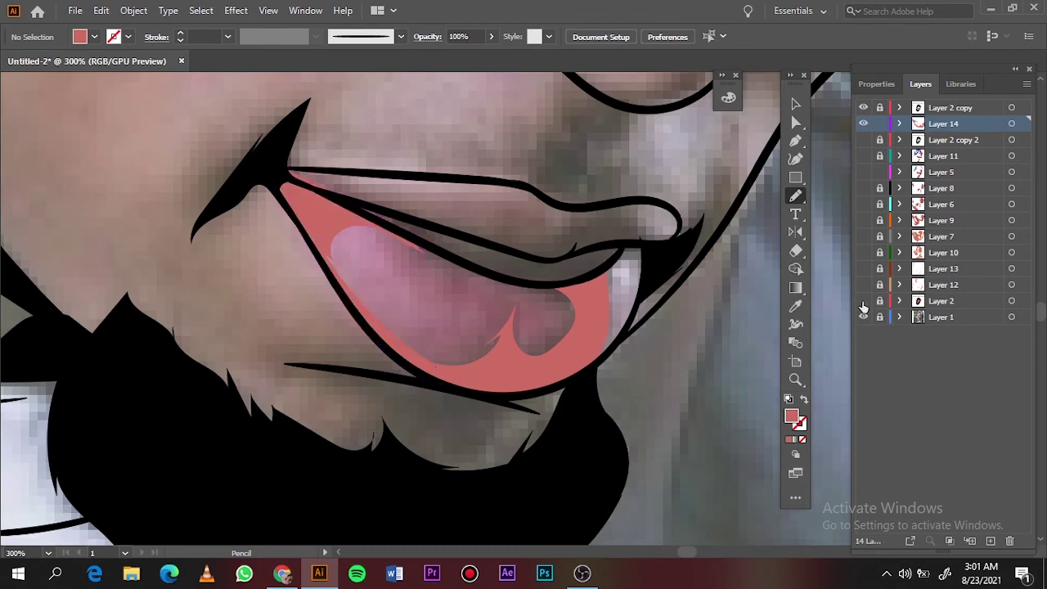
- Draw a shadow shape along the lip's right edge and pick dark red #994A3D
click(863, 301)
drag(614, 260, 598, 367)
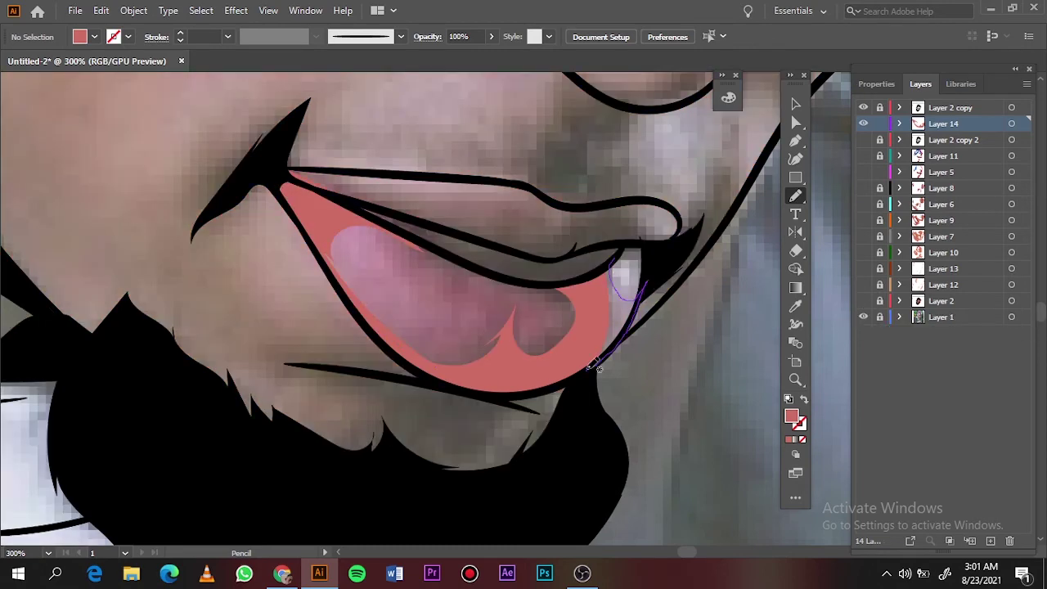
click(864, 301)
key(i)
double_click(791, 416)
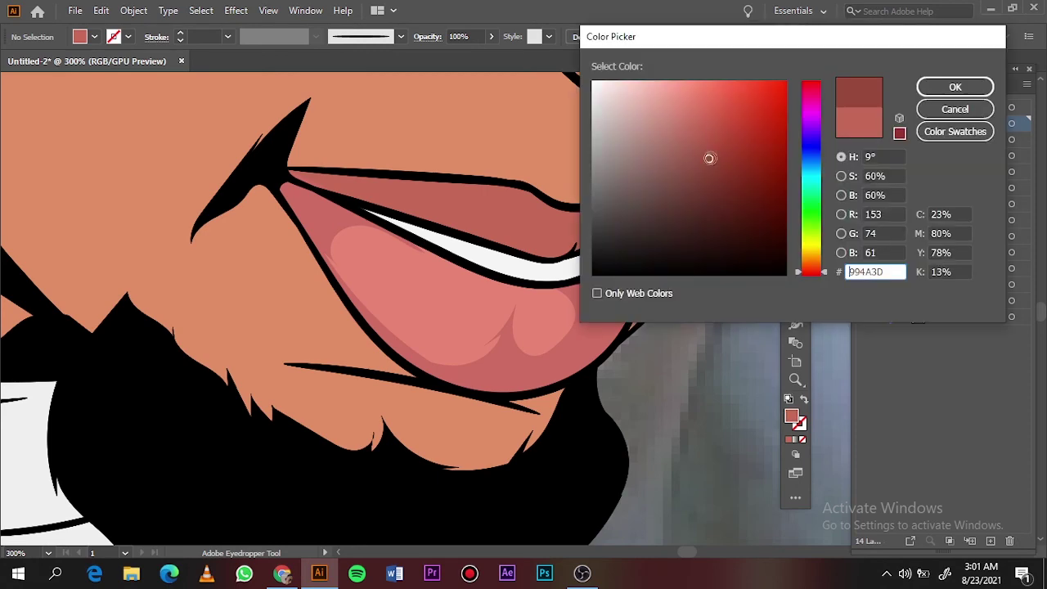
click(955, 87)
- Pencil-draw dark red shadow shapes along the upper lip, then add Layer 15
click(864, 301)
key(n)
drag(292, 174, 366, 199)
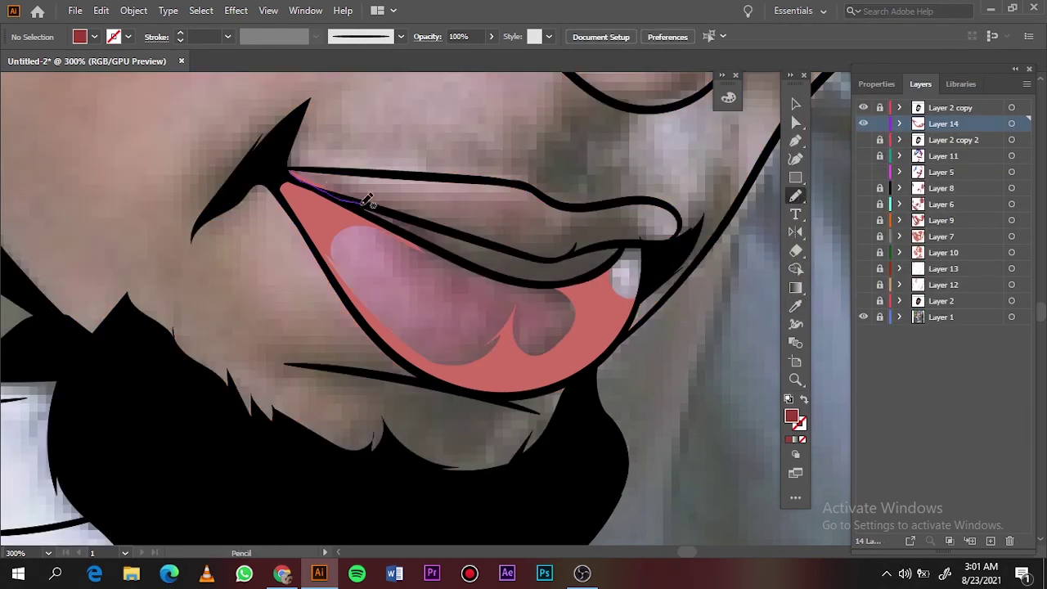
drag(538, 227, 533, 233)
click(864, 301)
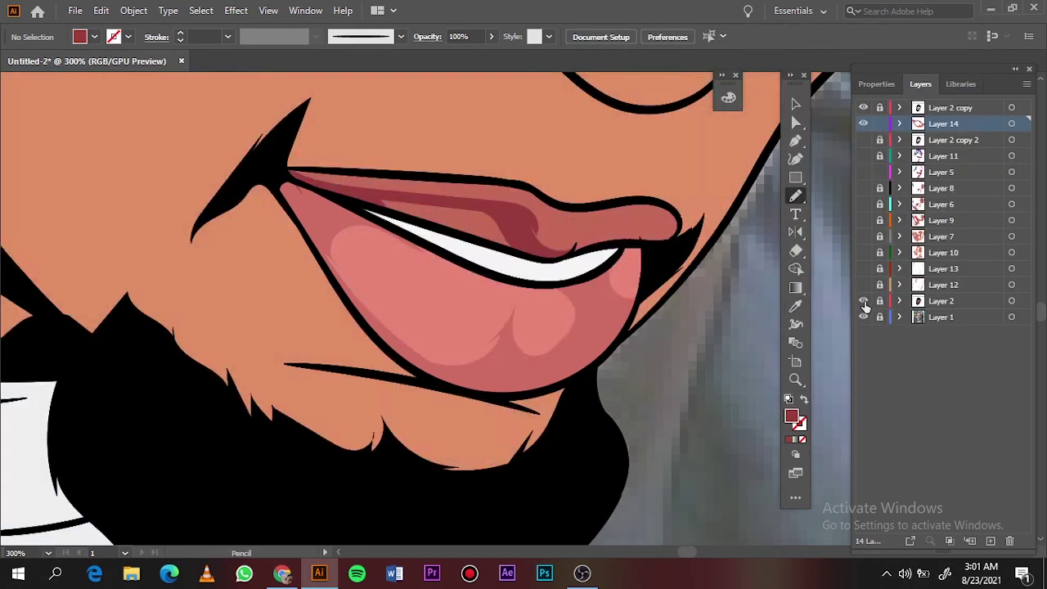
drag(596, 205, 580, 246)
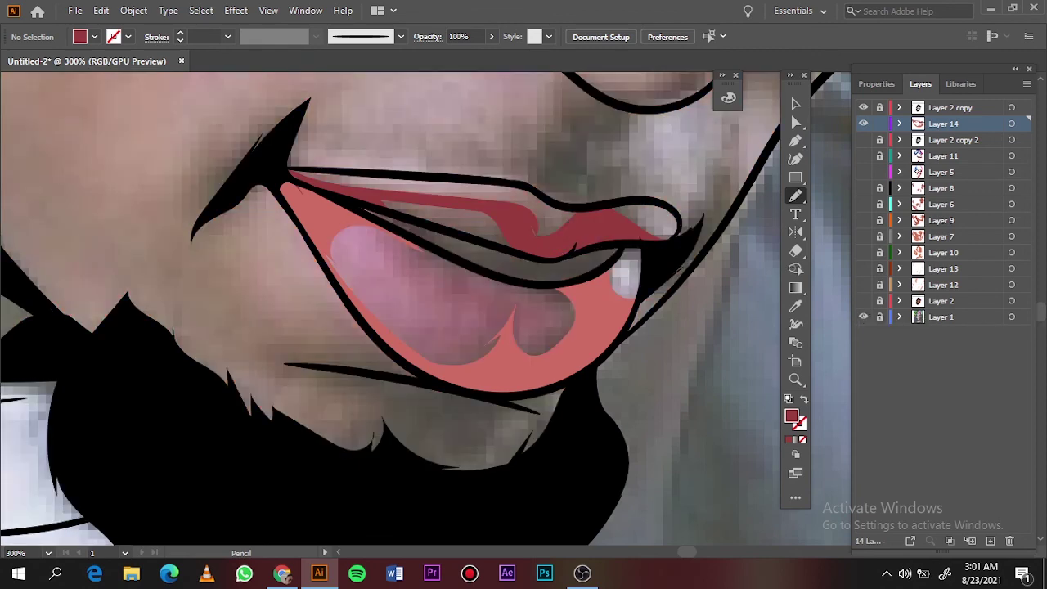
key(ctrl+l)
- Pencil-draw light pink highlights on the lower lip and near the lip corner
click(863, 316)
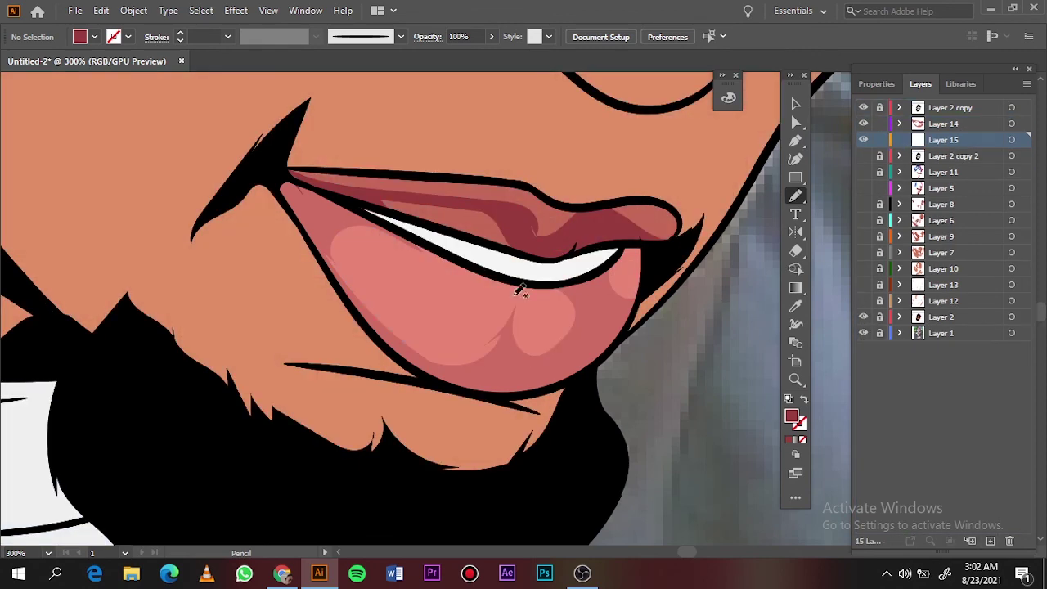
key(i)
click(572, 311)
double_click(791, 416)
click(883, 81)
key(n)
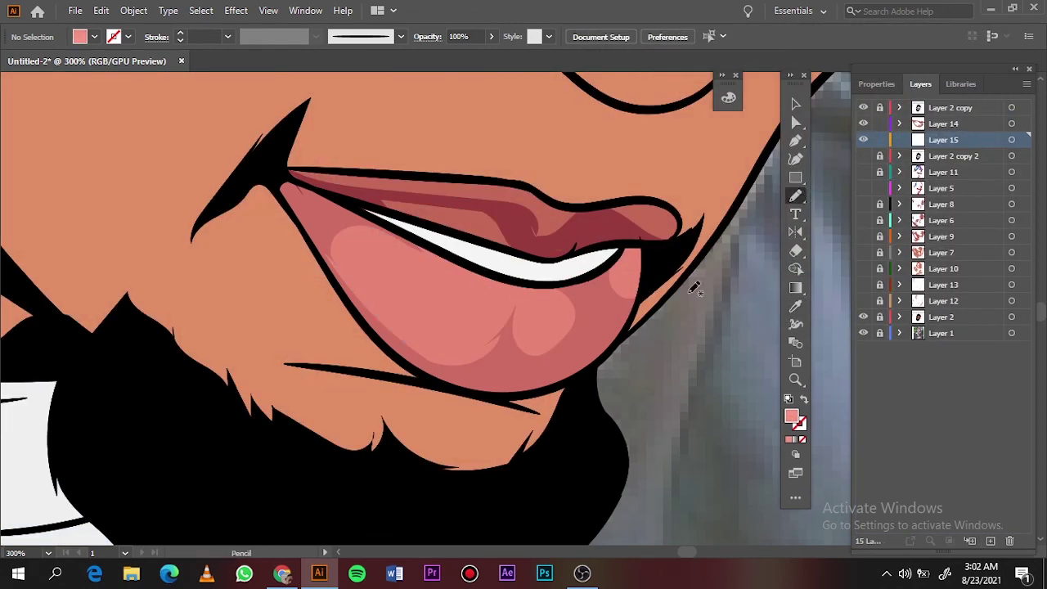
mouse_move(466, 331)
mouse_down()
mouse_move(483, 307)
mouse_move(534, 304)
mouse_up()
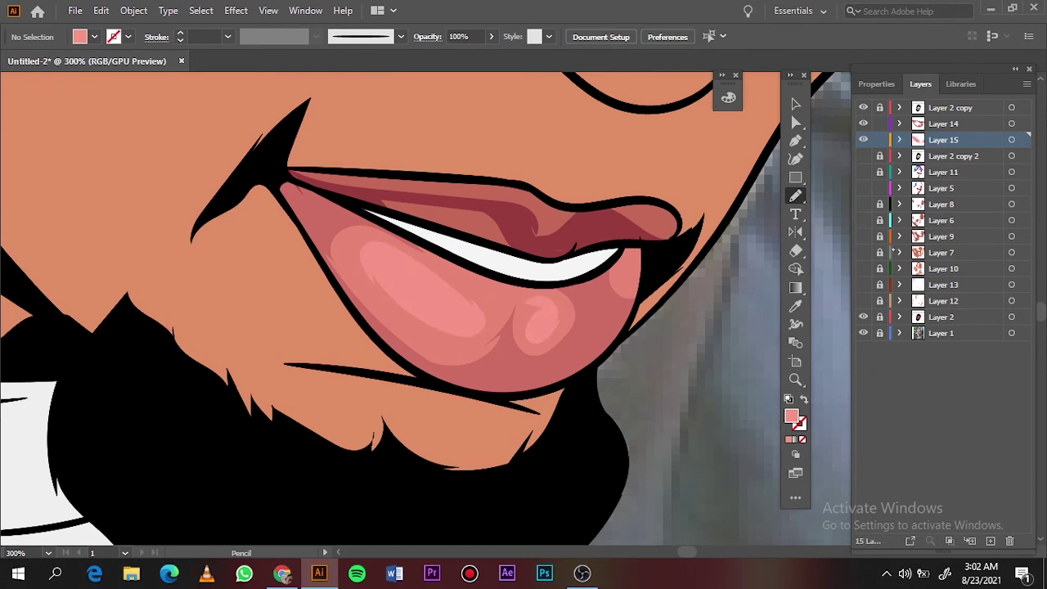
double_click(791, 416)
click(657, 82)
click(951, 87)
drag(622, 252, 610, 293)
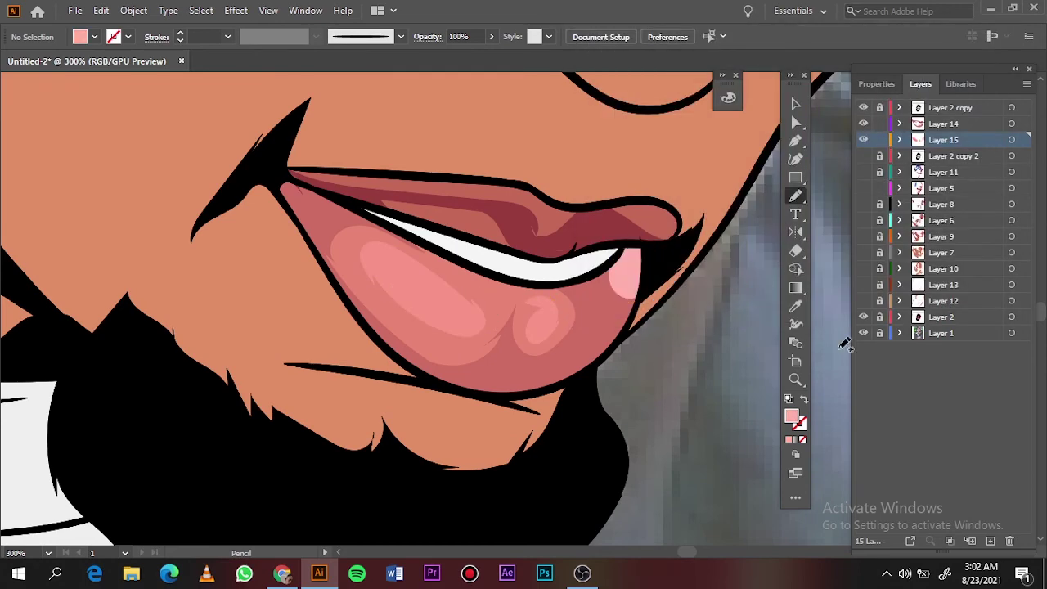
- Fit the artboard, hide the reference photo layer, and add Layer 16 on top
key(ctrl+0)
click(863, 333)
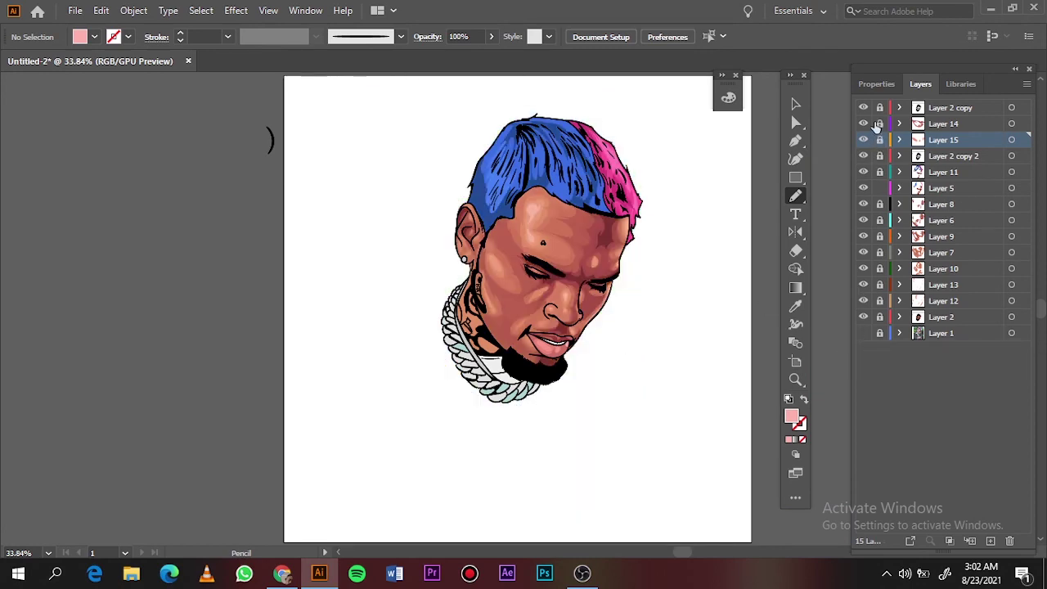
click(949, 107)
click(989, 541)
- Draw a small white circle beside the artboard and give it a Gaussian Blur glow
right_click(795, 178)
click(871, 195)
drag(194, 257, 213, 276)
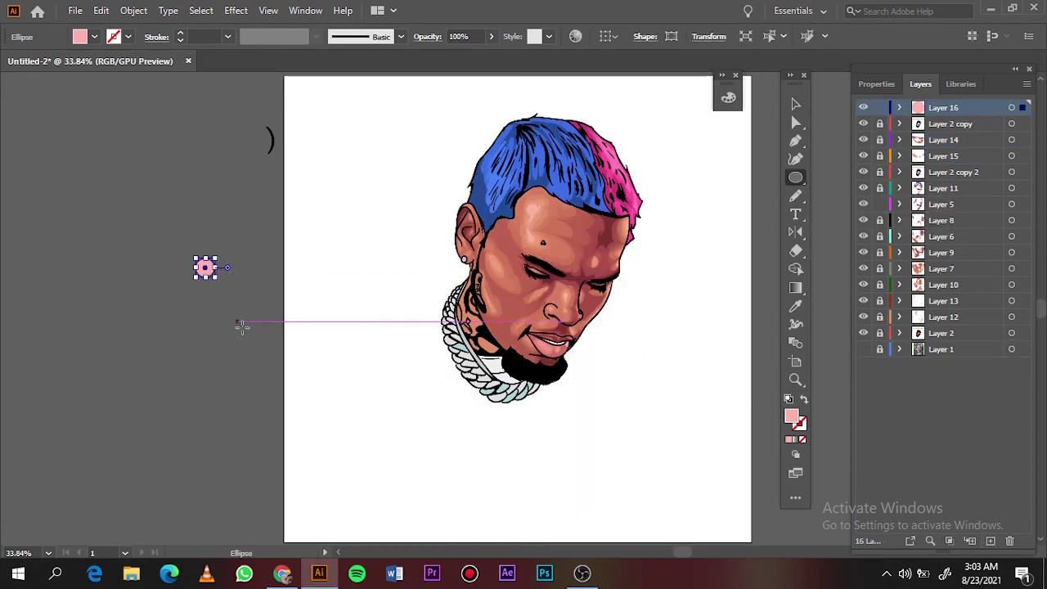
key(i)
click(311, 270)
key(ctrl+1)
click(236, 10)
click(432, 264)
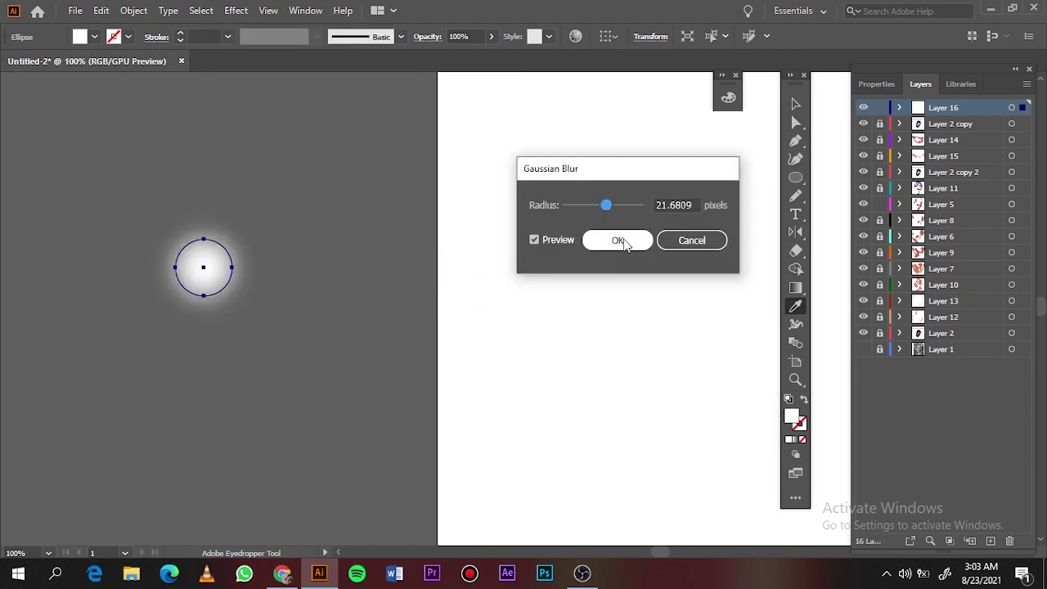
click(613, 238)
- Draw a thin four-pointed star and center it over the glowing circle
right_click(795, 177)
click(859, 231)
drag(356, 172, 389, 225)
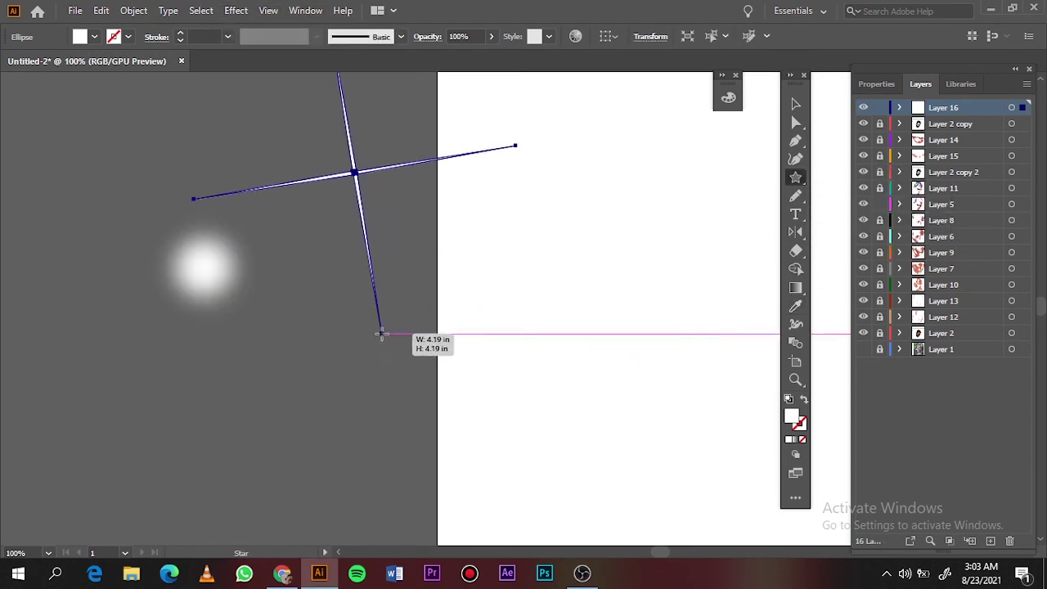
drag(381, 272, 381, 332)
key(v)
mouse_move(351, 164)
mouse_down()
mouse_move(211, 264)
mouse_move(621, 403)
mouse_up()
- Move the sparkle onto the chain necklace and place copies on the chain links
key(ctrl+minus)
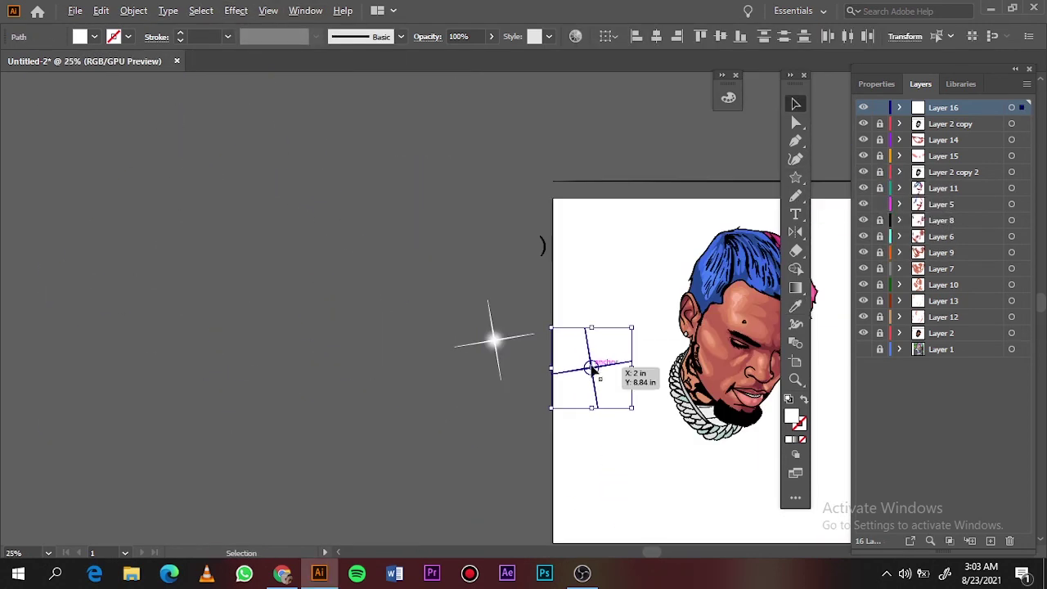
key(ctrl+plus)
key(ctrl+plus)
key(ctrl+plus)
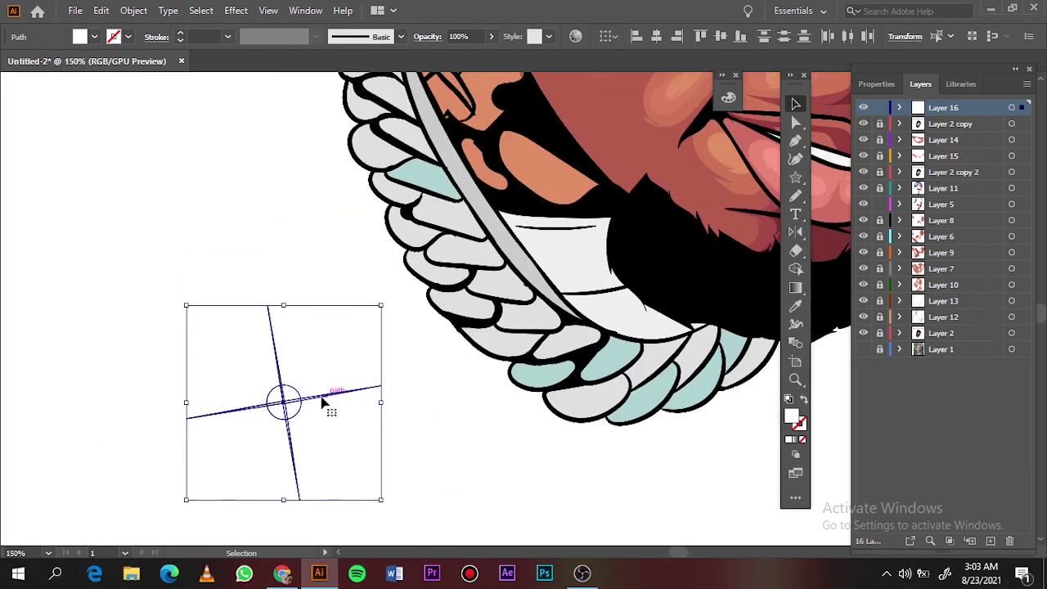
key(ctrl+minus)
key(ctrl+minus)
drag(621, 404, 594, 337)
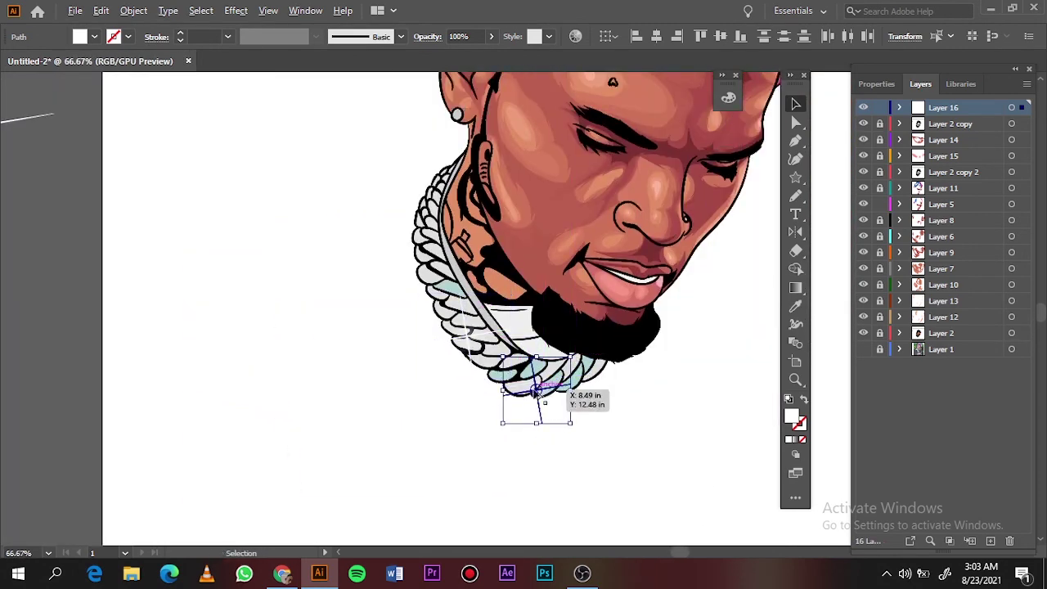
key(ctrl+plus)
key(ctrl+plus)
key(ctrl+plus)
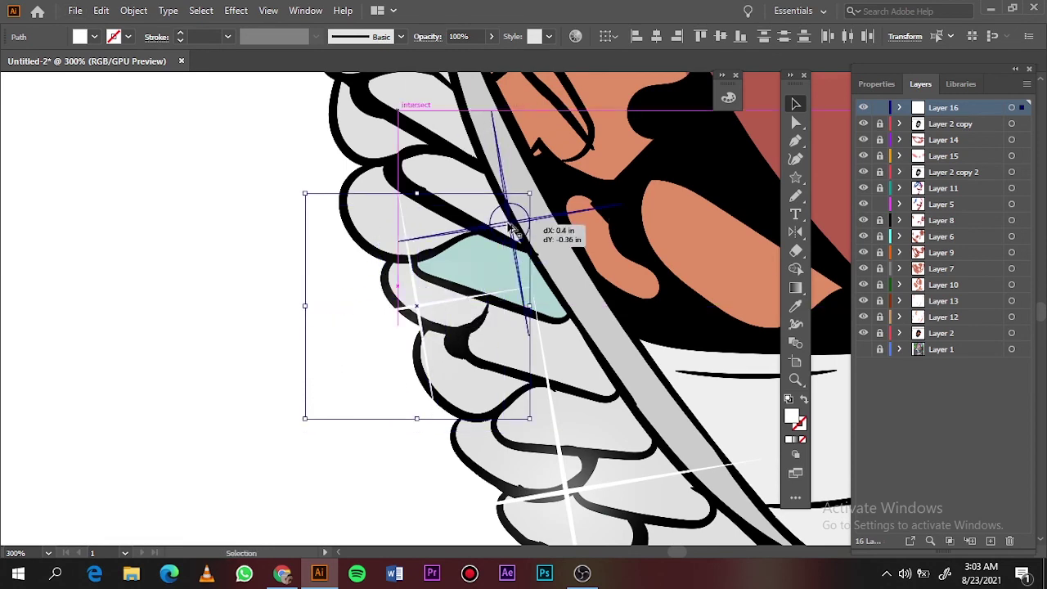
mouse_move(589, 370)
mouse_down()
mouse_move(603, 479)
mouse_move(448, 235)
mouse_up()
scroll(374, 385, up, 5)
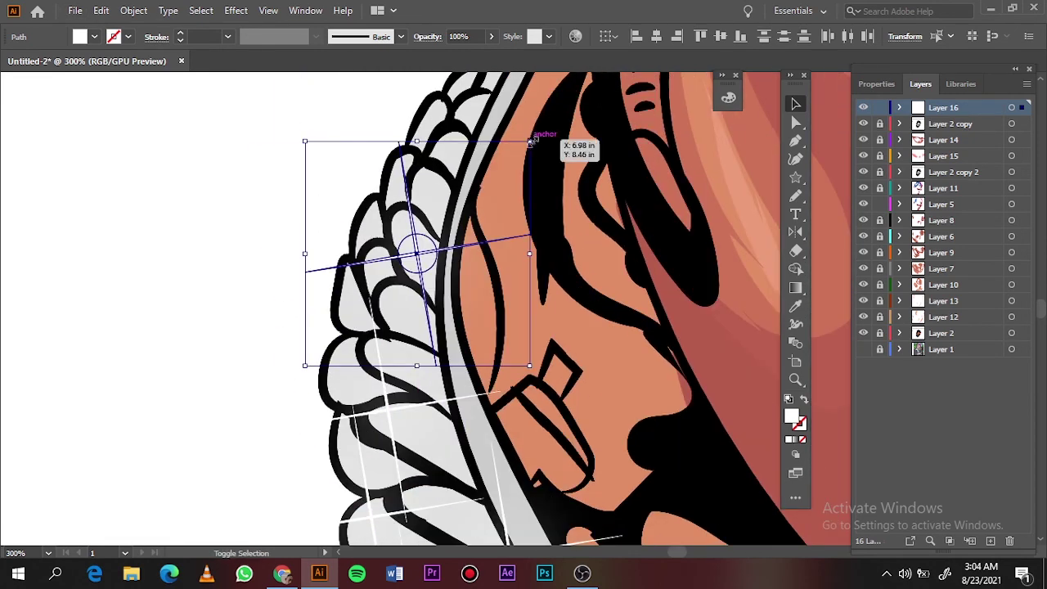
scroll(412, 264, up, 3)
drag(448, 235, 473, 317)
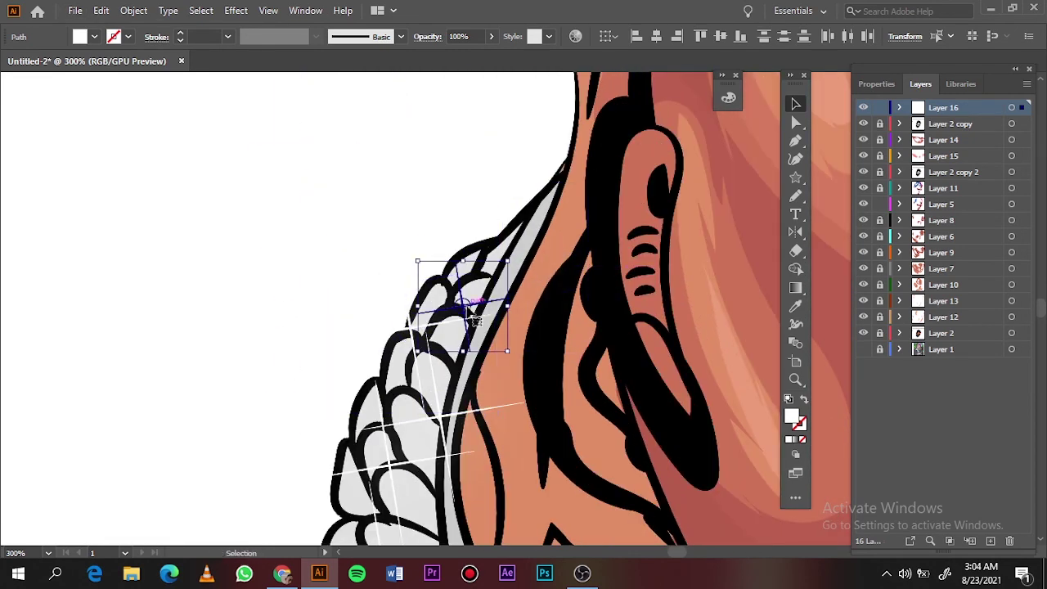
drag(519, 231, 509, 233)
click(400, 193)
key(ctrl+0)
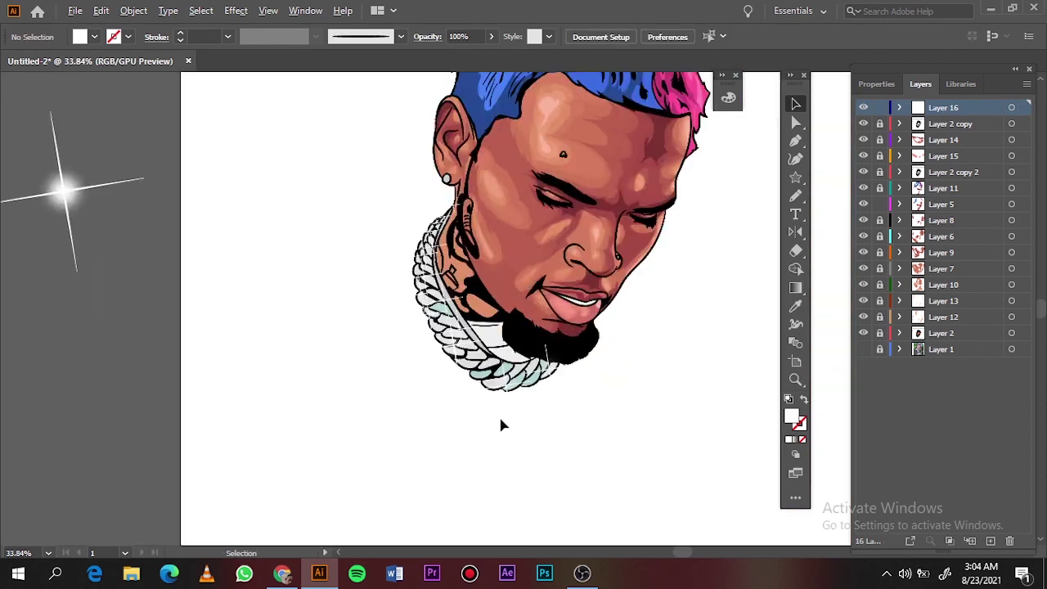
- Copy more sparkles along the chain, shrinking one copy to 0.56 in
scroll(500, 423, up, 3)
click(654, 278)
drag(573, 266, 536, 292)
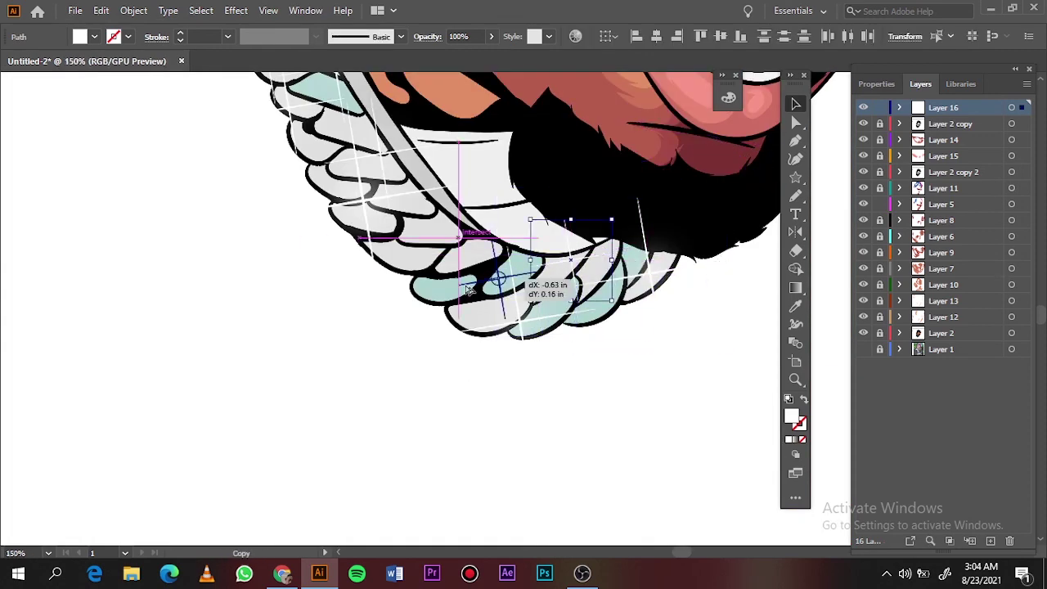
drag(348, 201, 337, 194)
scroll(335, 193, up, 3)
drag(375, 280, 426, 216)
drag(436, 214, 422, 237)
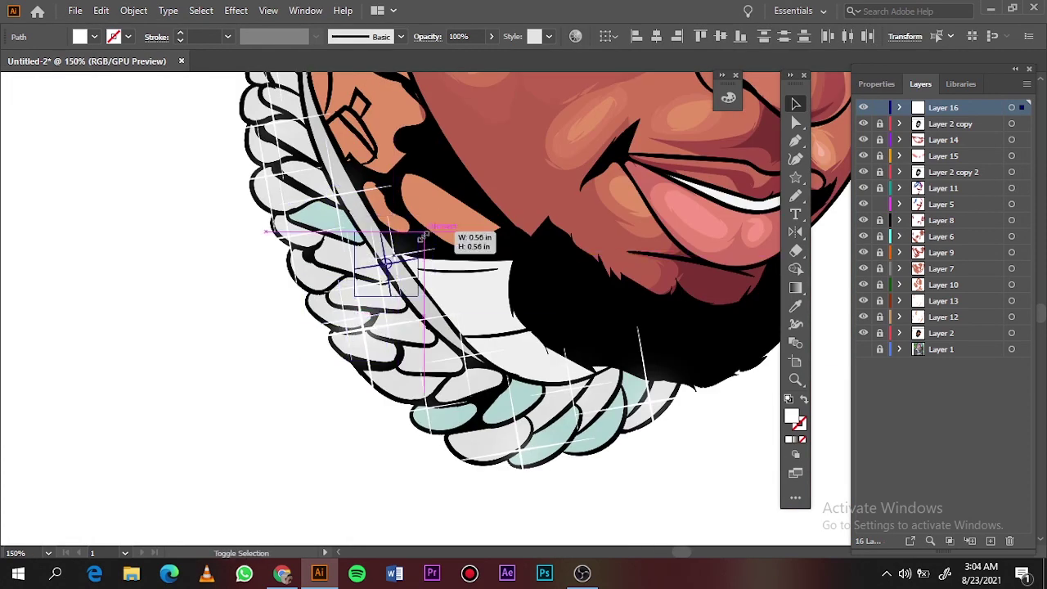
drag(370, 216, 415, 278)
scroll(421, 306, up, 3)
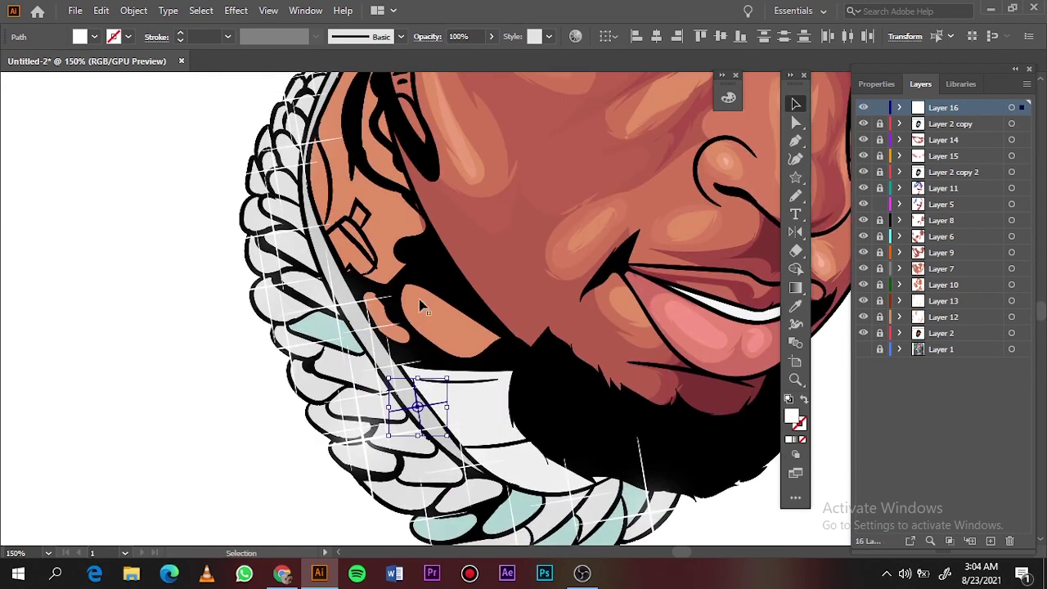
drag(327, 251, 309, 183)
scroll(311, 192, up, 4)
- Copy sparkles onto the earring and the nose piercing, then fit the artboard
drag(342, 145, 341, 144)
scroll(296, 113, right, 3)
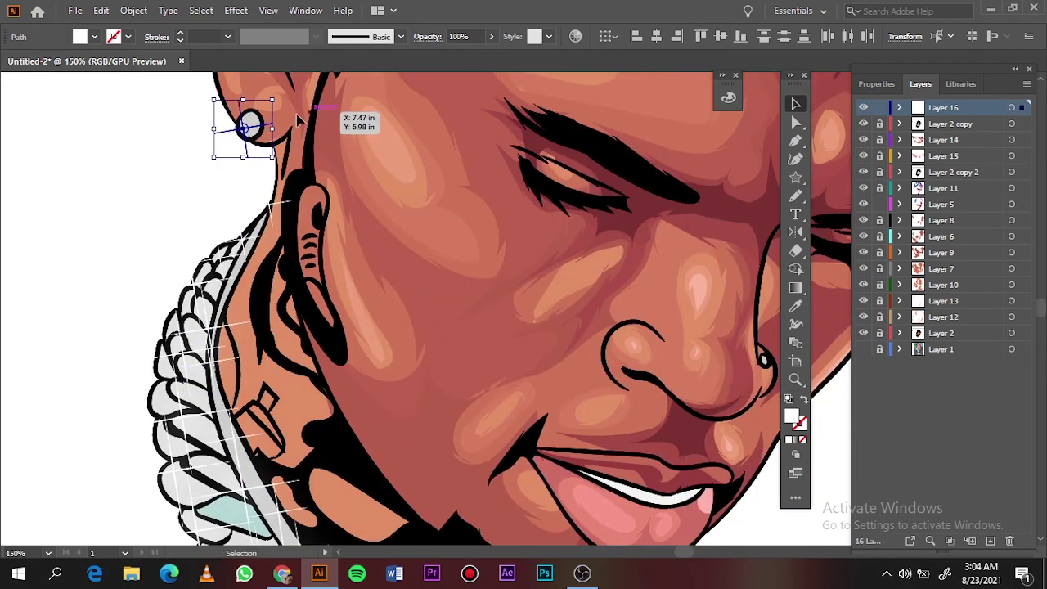
drag(767, 368, 690, 340)
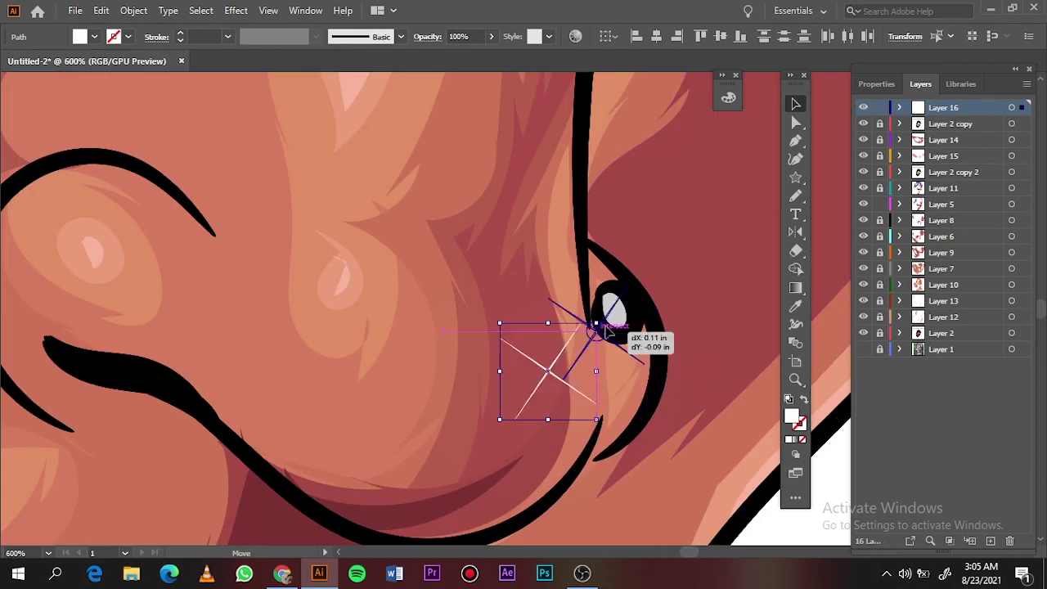
key(ctrl+0)
click(690, 364)
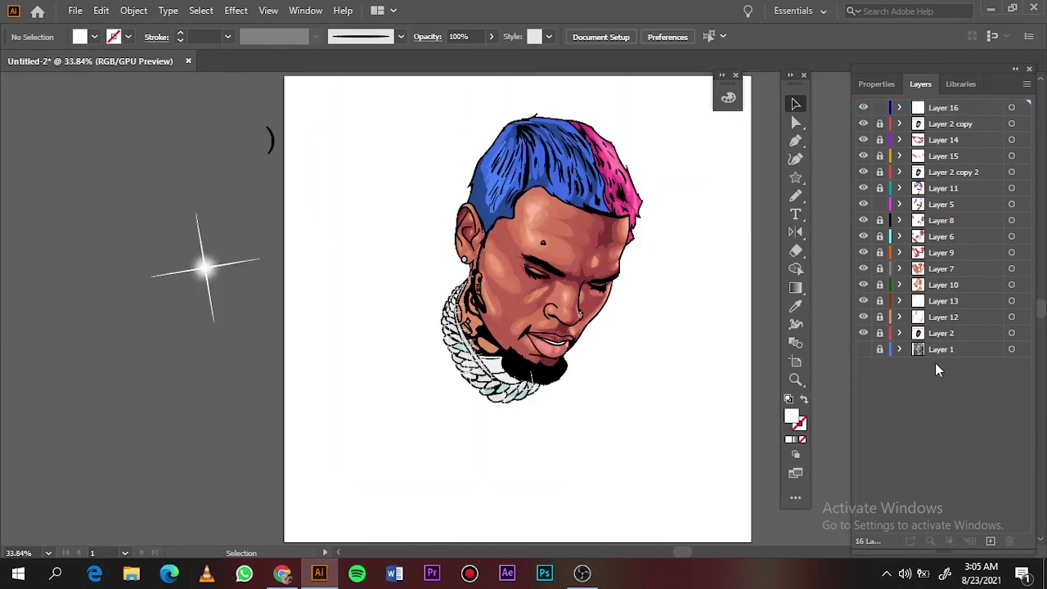